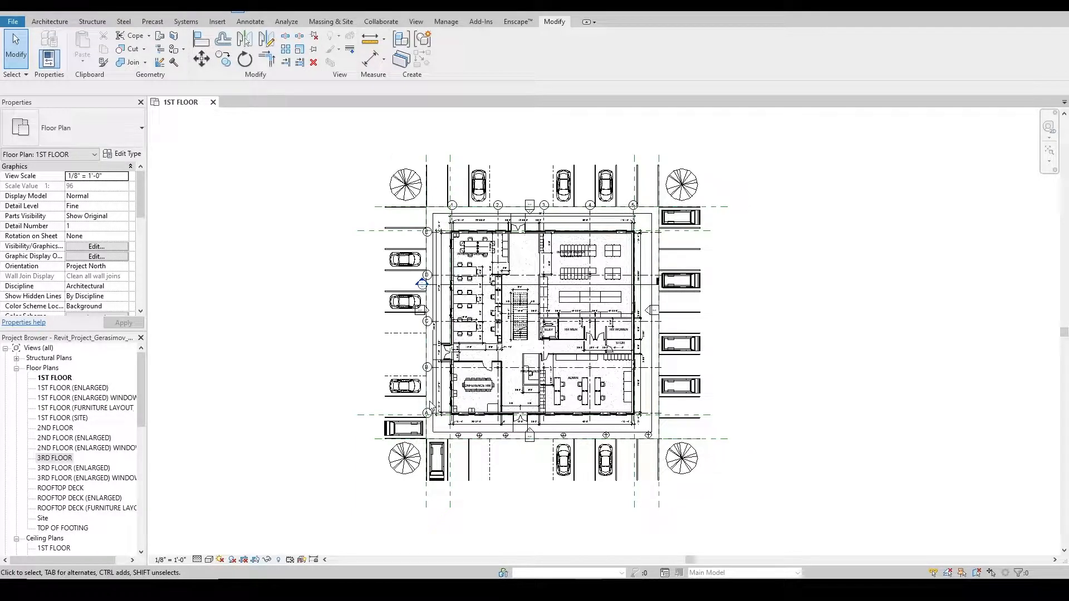
- Start a new sheet and load the E1 30 x 42 Horizontal family from the Titleblocks folder
{"action": "left_click_drag", "start_coordinate": [141, 428], "coordinate": [138, 525]}
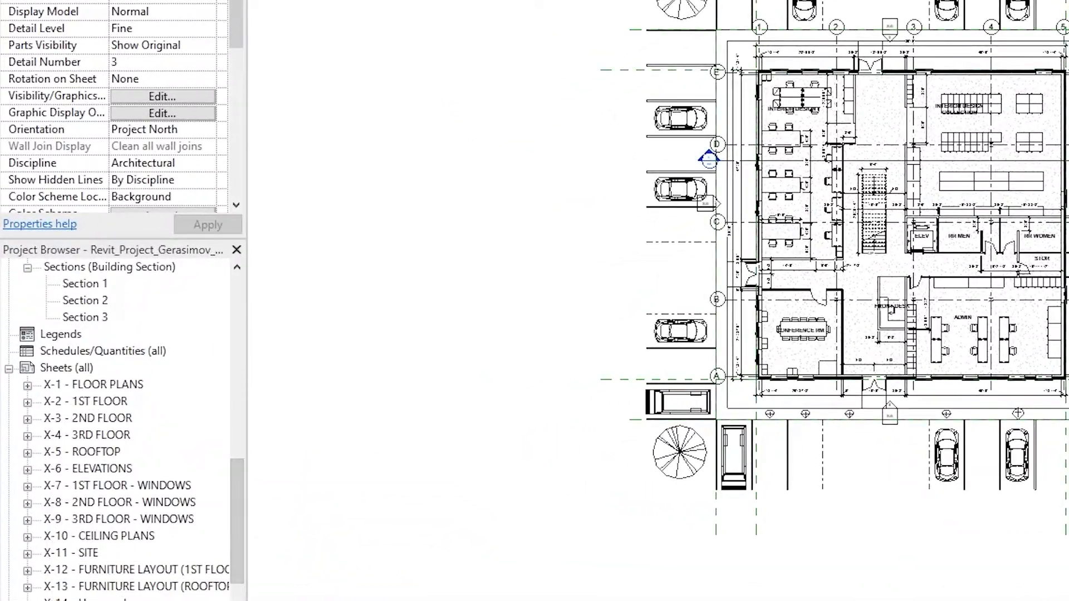
{"action": "right_click", "coordinate": [71, 374]}
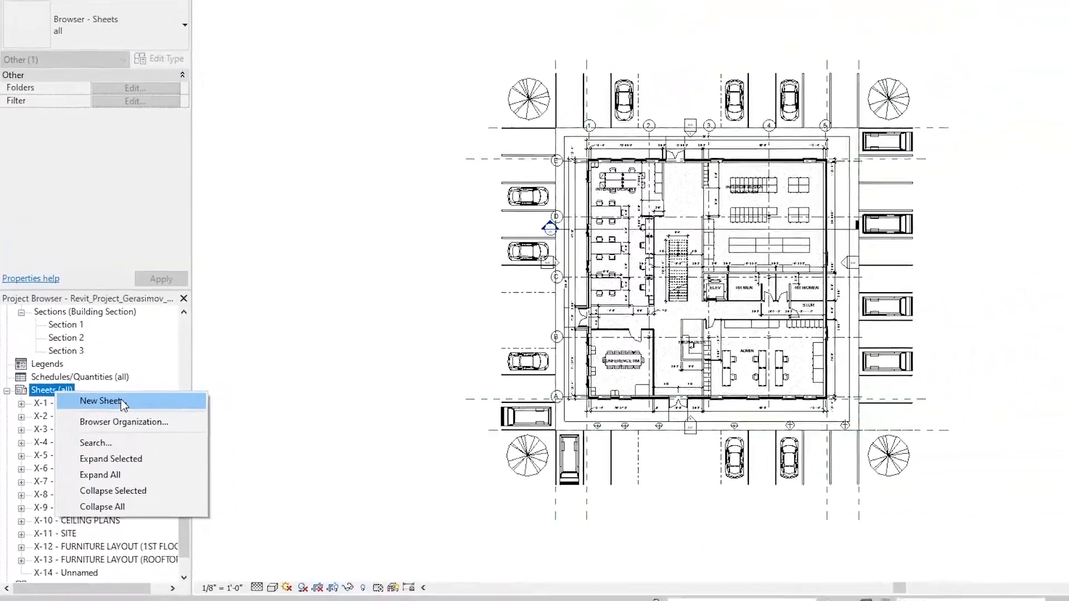
{"action": "left_click", "coordinate": [112, 401]}
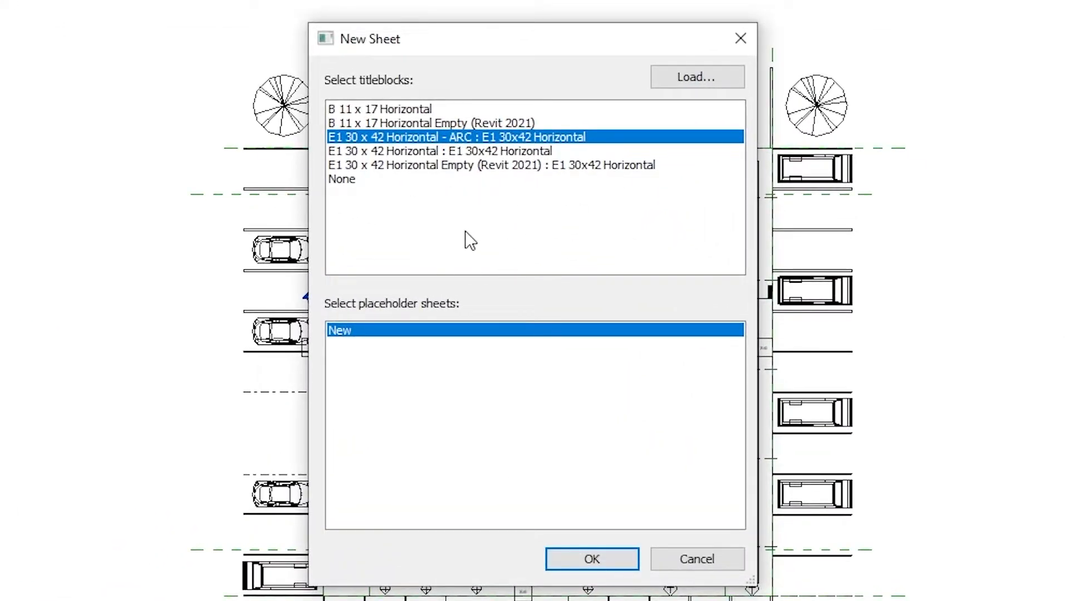
{"action": "left_click", "coordinate": [680, 78]}
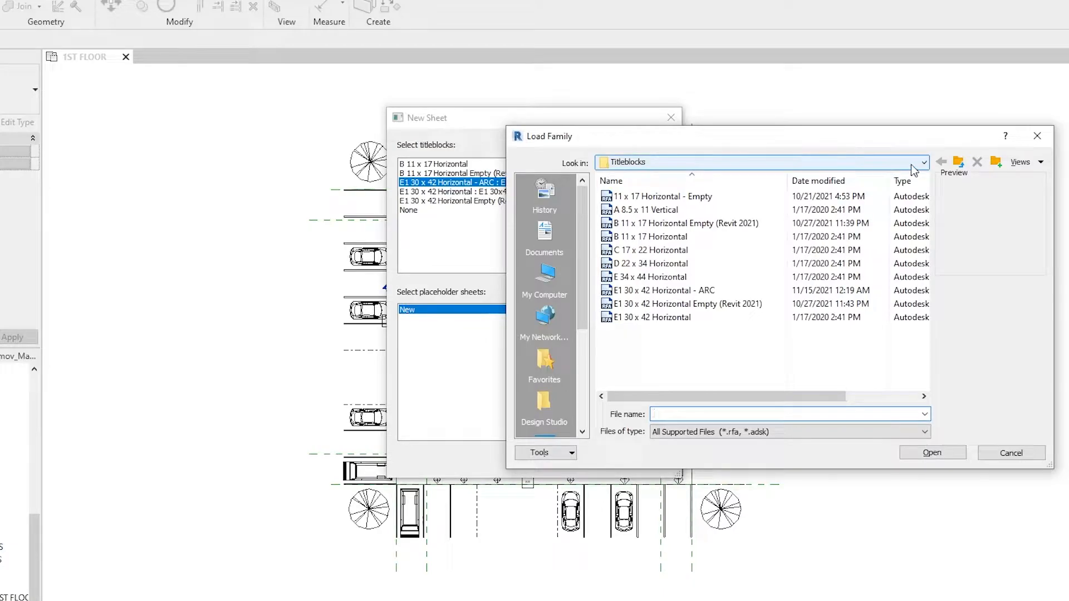
{"action": "left_click", "coordinate": [958, 162]}
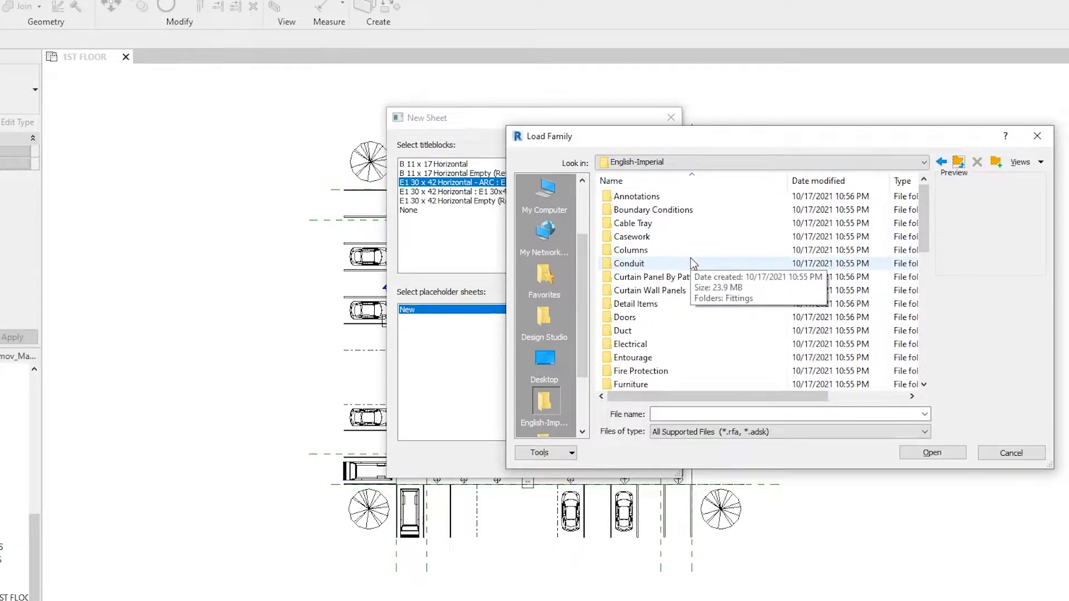
{"action": "scroll", "coordinate": [690, 258], "scroll_direction": "down", "scroll_amount": 9}
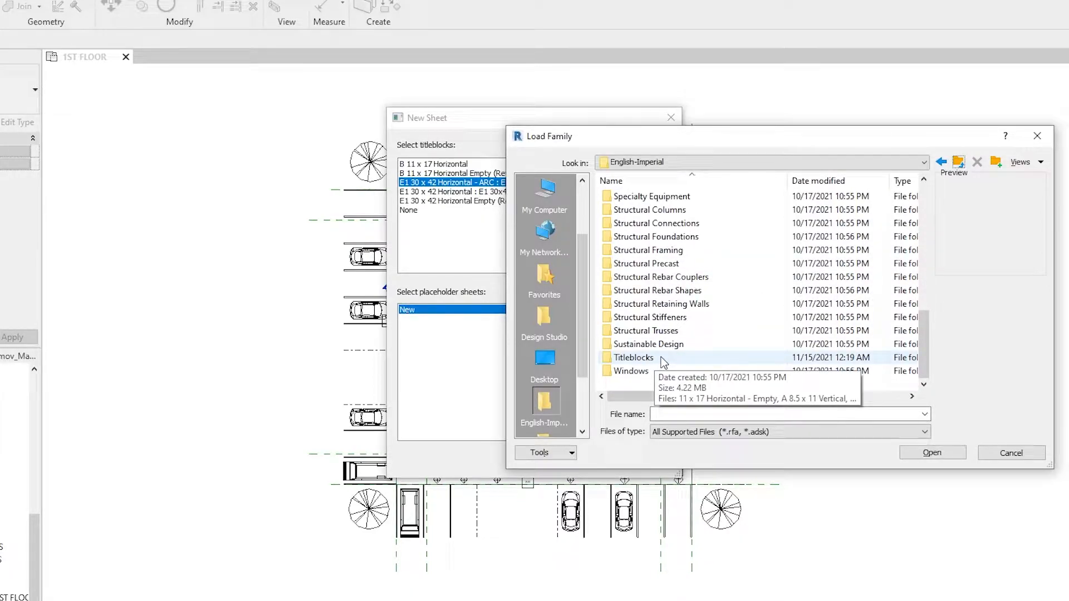
{"action": "double_click", "coordinate": [661, 356]}
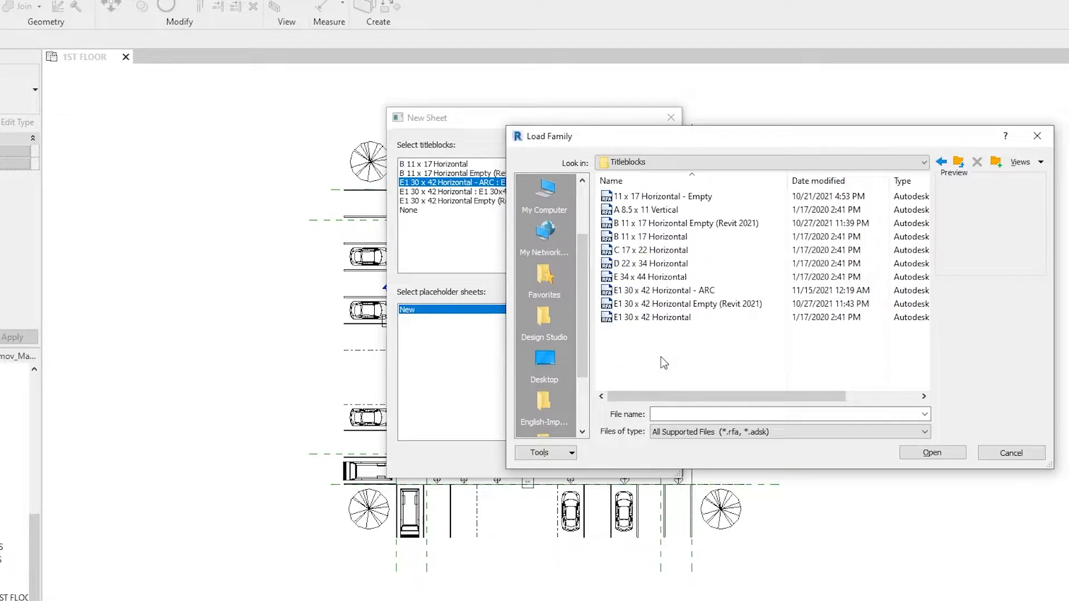
{"action": "left_click", "coordinate": [696, 319]}
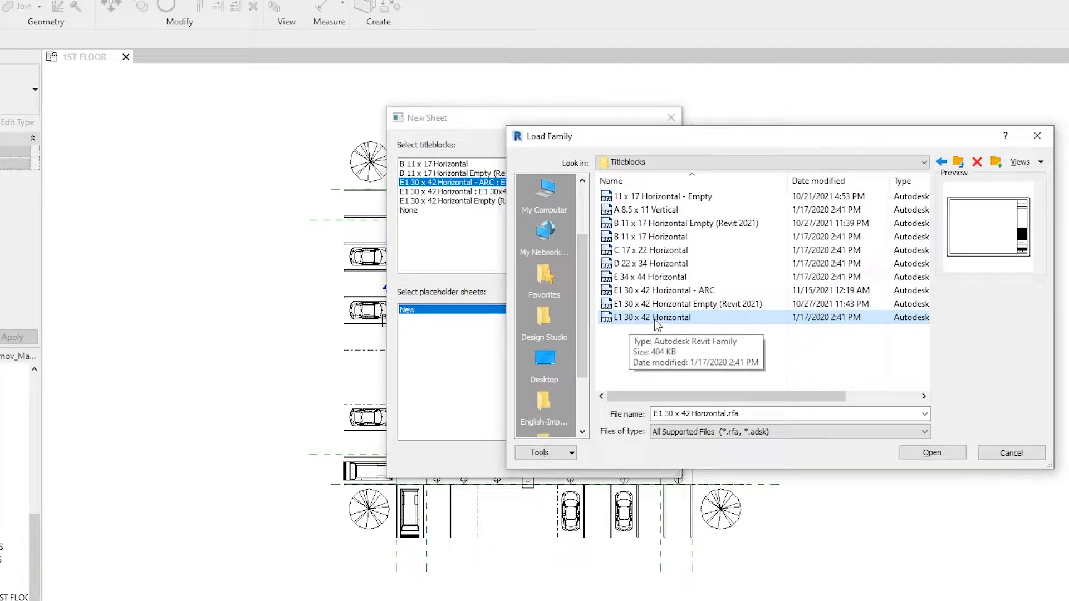
{"action": "left_click", "coordinate": [949, 453]}
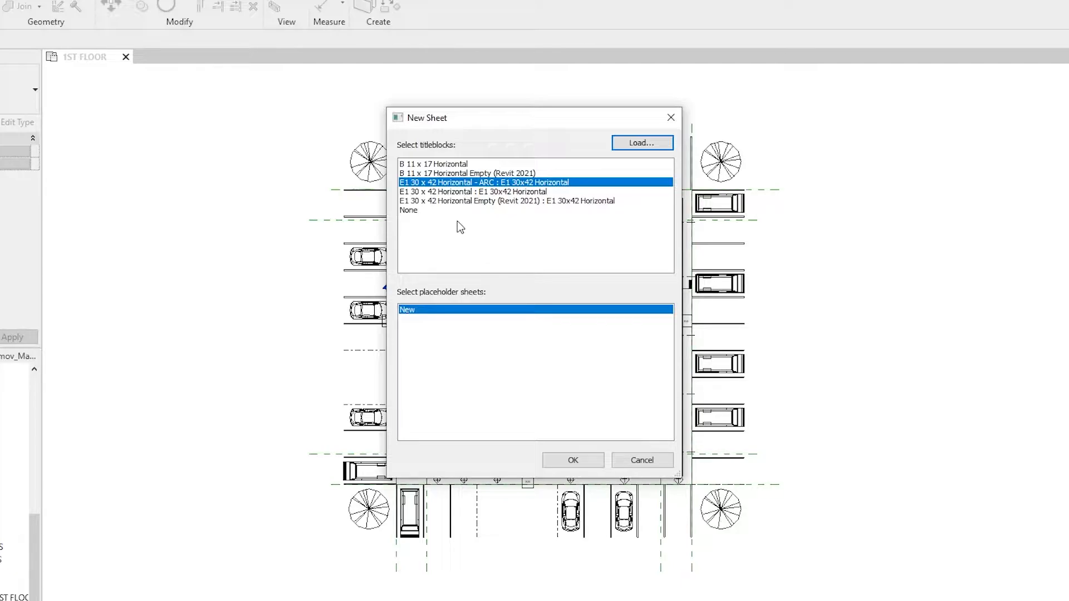
- Create the sheet with the E1 30 x 42 Horizontal titleblock and open that titleblock family for editing
{"action": "left_click", "coordinate": [478, 193]}
{"action": "left_click", "coordinate": [574, 462]}
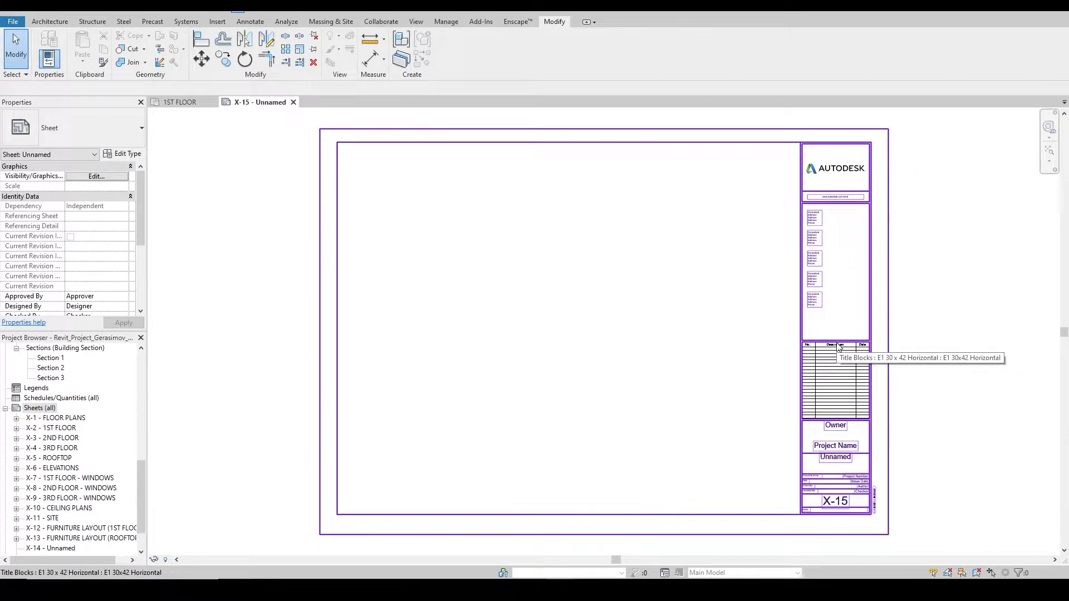
{"action": "left_click", "coordinate": [839, 347]}
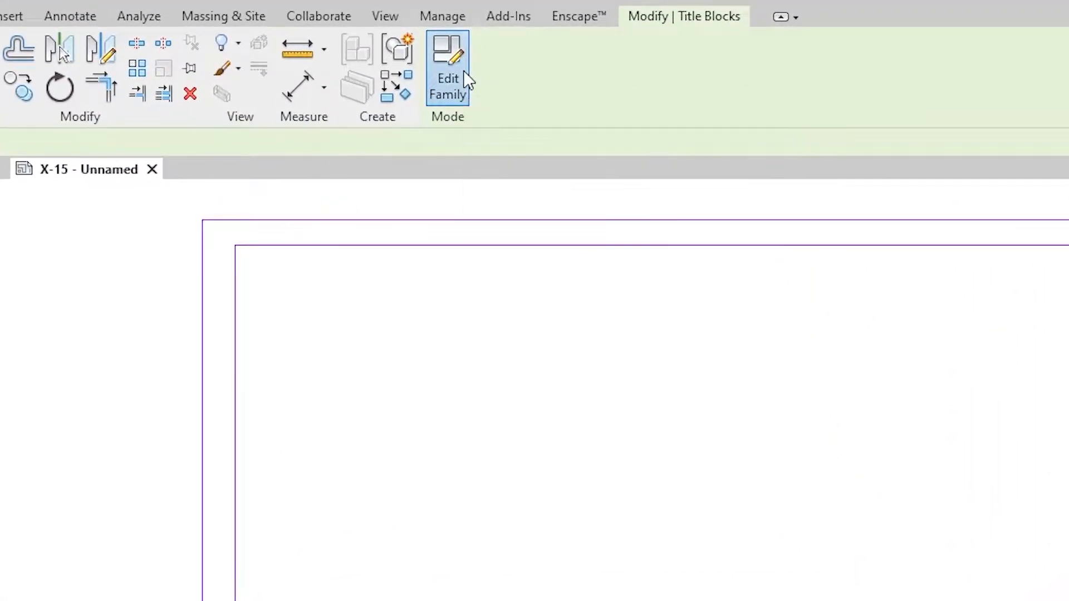
{"action": "left_click", "coordinate": [465, 73]}
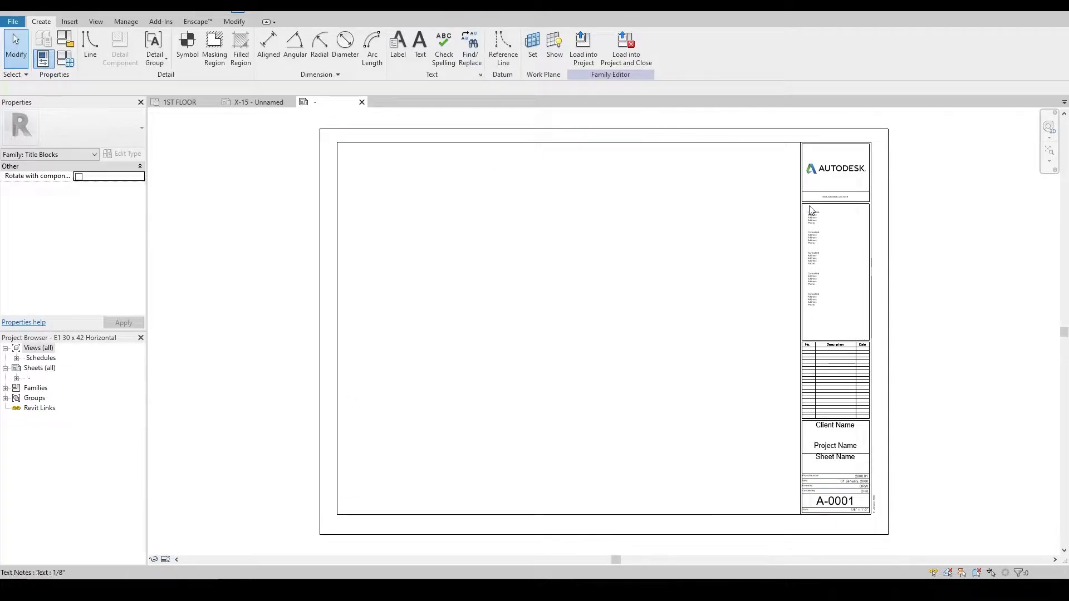
- Move the two uppermost Consultant text notes slightly rightward within the consultant box, keeping them aligned with each other
{"action": "middle_click_drag", "start_coordinate": [812, 212], "coordinate": [601, 213]}
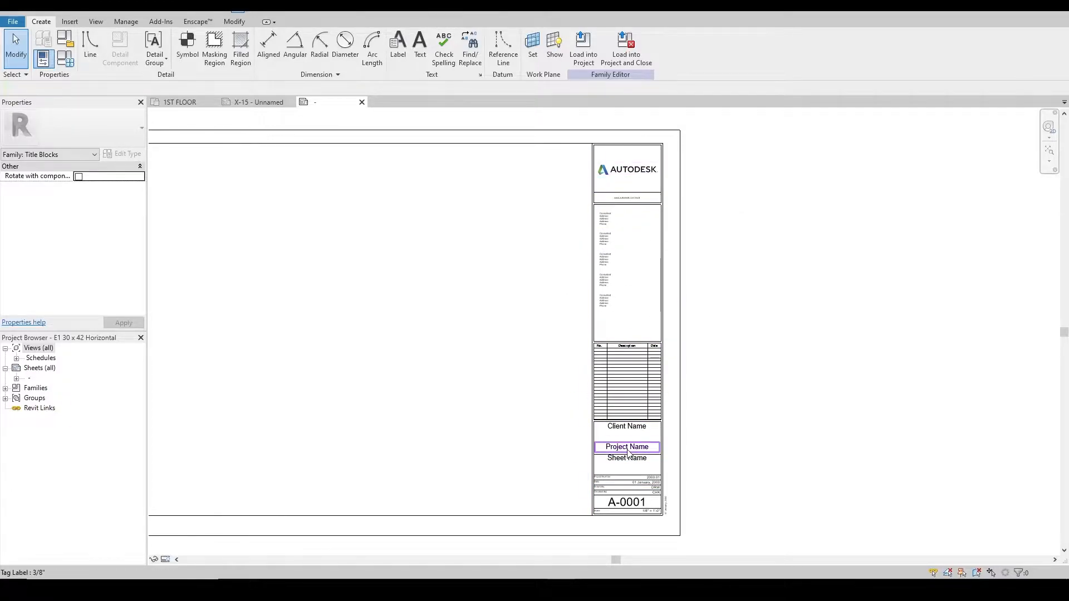
{"action": "scroll", "coordinate": [617, 220], "scroll_direction": "up", "scroll_amount": 2}
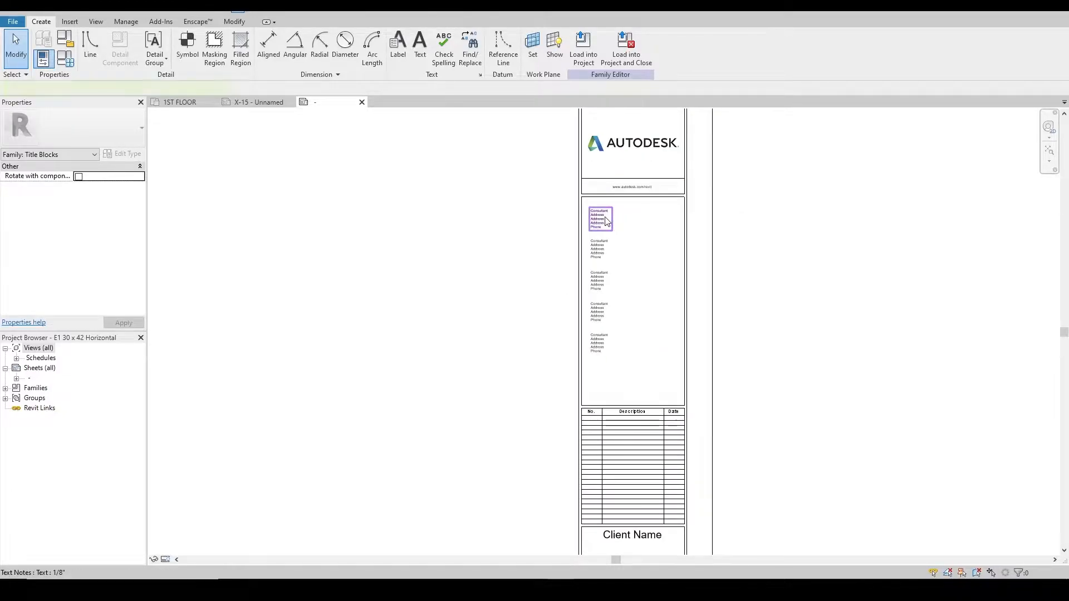
{"action": "left_click", "coordinate": [605, 210]}
{"action": "scroll", "coordinate": [605, 208], "scroll_direction": "up", "scroll_amount": 2}
{"action": "left_click_drag", "start_coordinate": [578, 207], "coordinate": [605, 208]}
{"action": "left_click", "coordinate": [593, 270]}
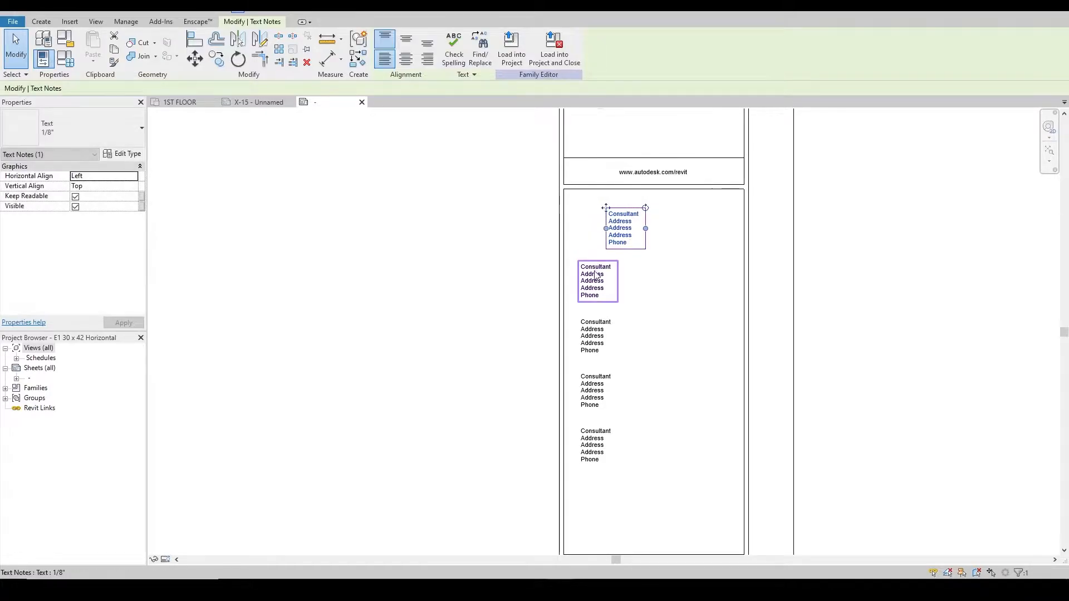
{"action": "left_click_drag", "start_coordinate": [578, 261], "coordinate": [607, 258]}
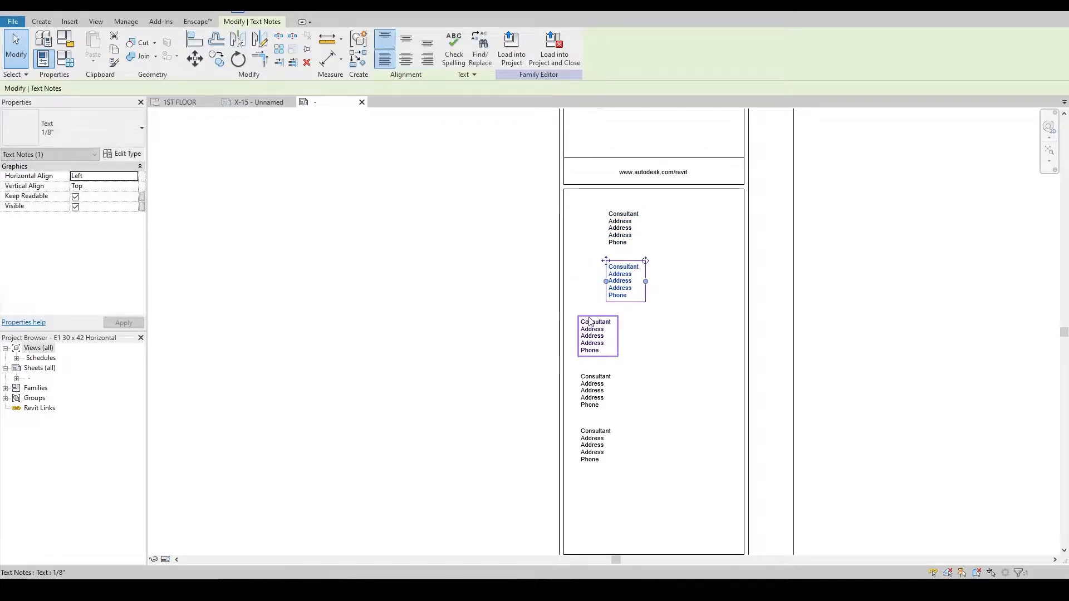
- Delete the two lowest Consultant text notes and move the remaining third note into line with the two above it
{"action": "left_click_drag", "start_coordinate": [652, 371], "coordinate": [585, 461]}
{"action": "key", "text": "Delete"}
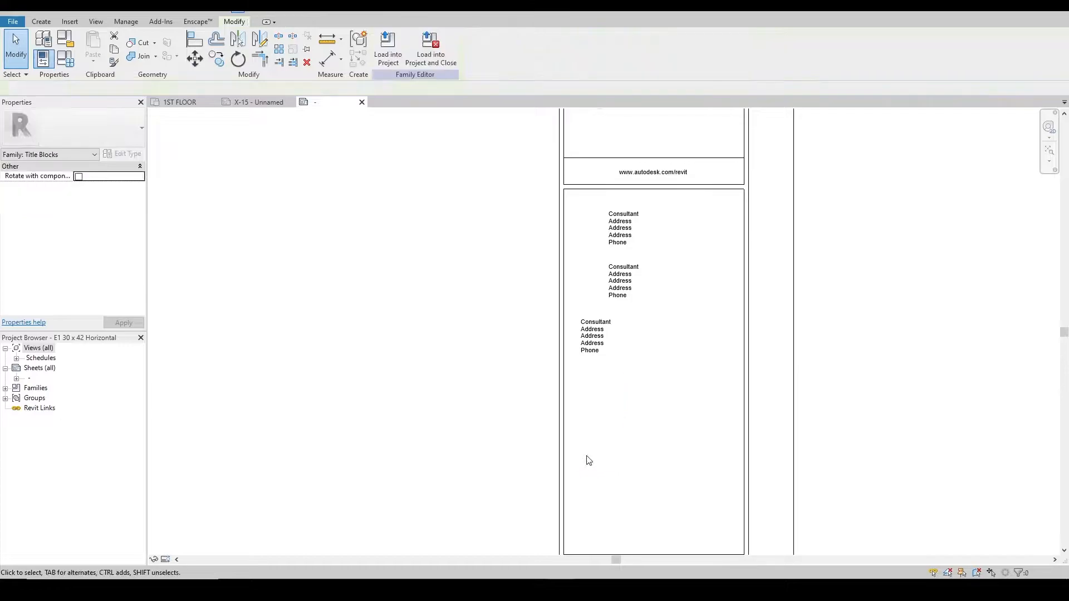
{"action": "left_click", "coordinate": [593, 335]}
{"action": "left_click_drag", "start_coordinate": [578, 315], "coordinate": [610, 316]}
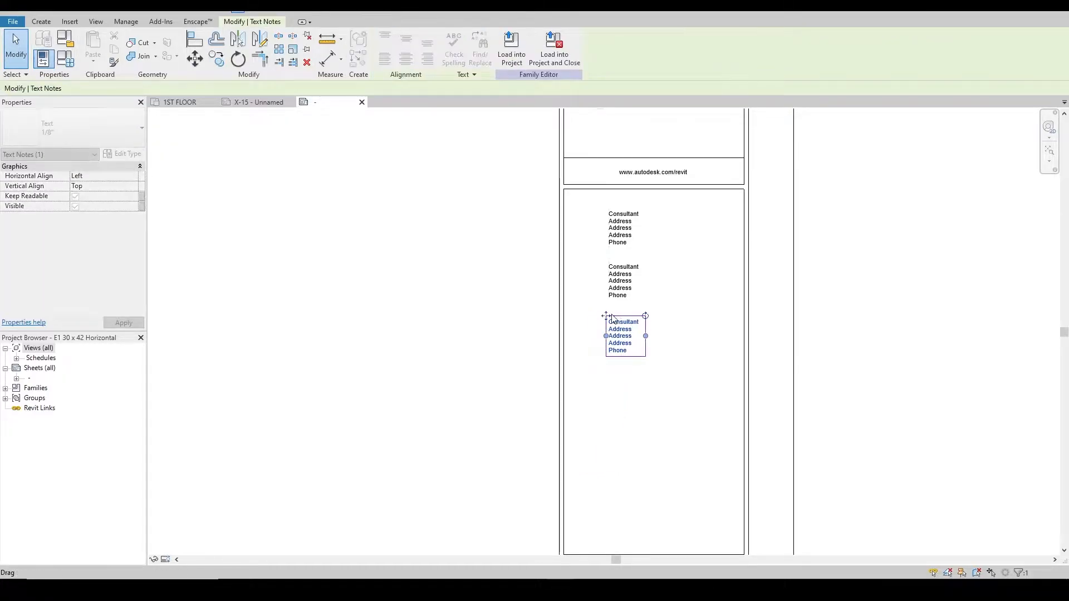
- Delete the Autodesk logo image, the website text below it and the divider line between them
{"action": "scroll", "coordinate": [622, 315], "scroll_direction": "down", "scroll_amount": 1}
{"action": "middle_click_drag", "start_coordinate": [672, 248], "coordinate": [650, 336]}
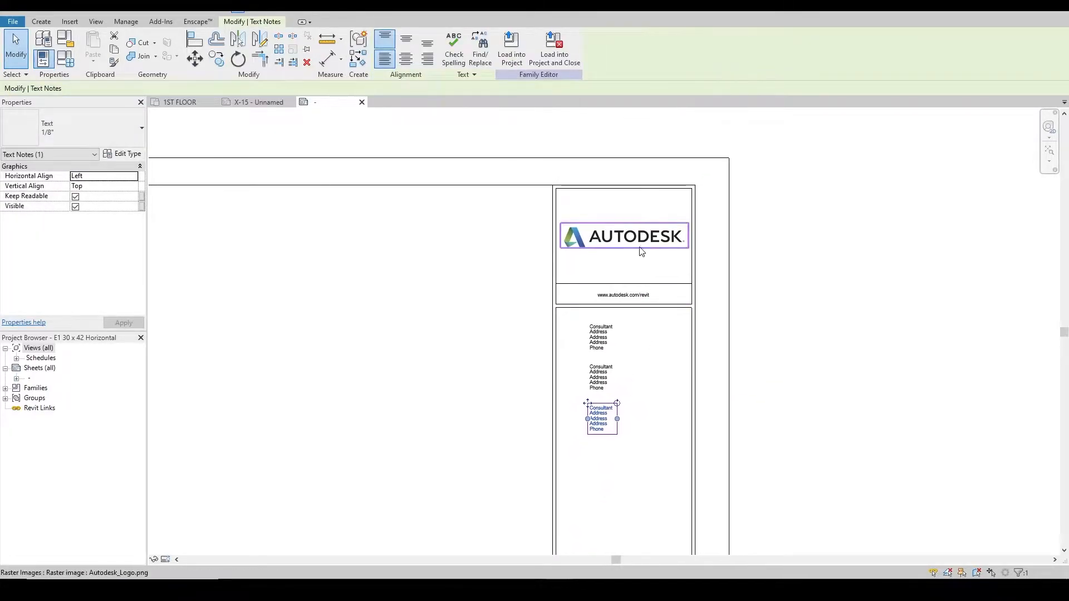
{"action": "left_click", "coordinate": [640, 243]}
{"action": "key", "text": "Delete"}
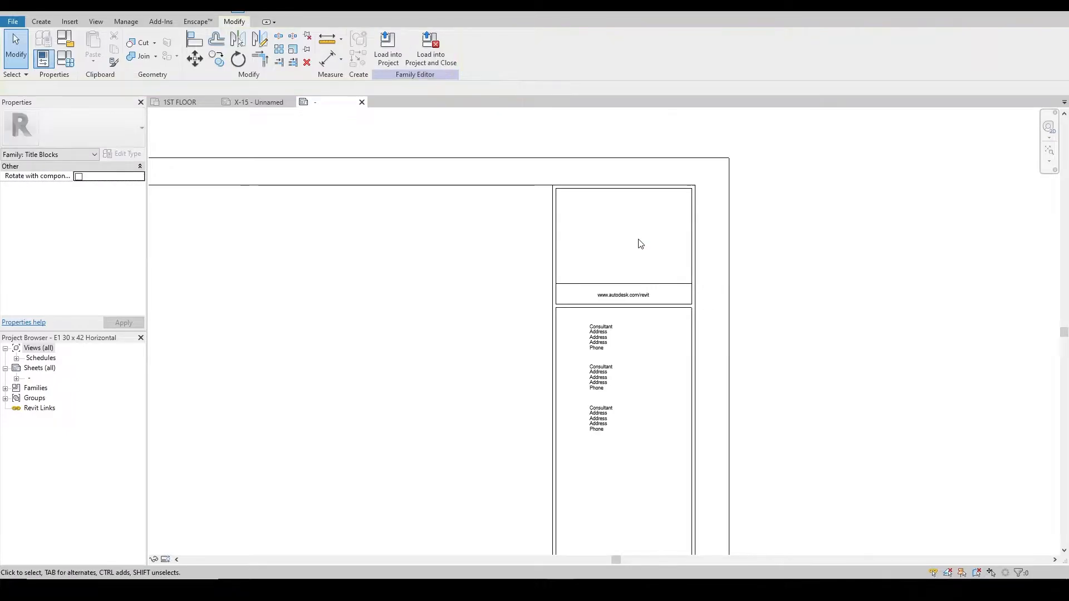
{"action": "left_click", "coordinate": [653, 296]}
{"action": "key", "text": "Delete"}
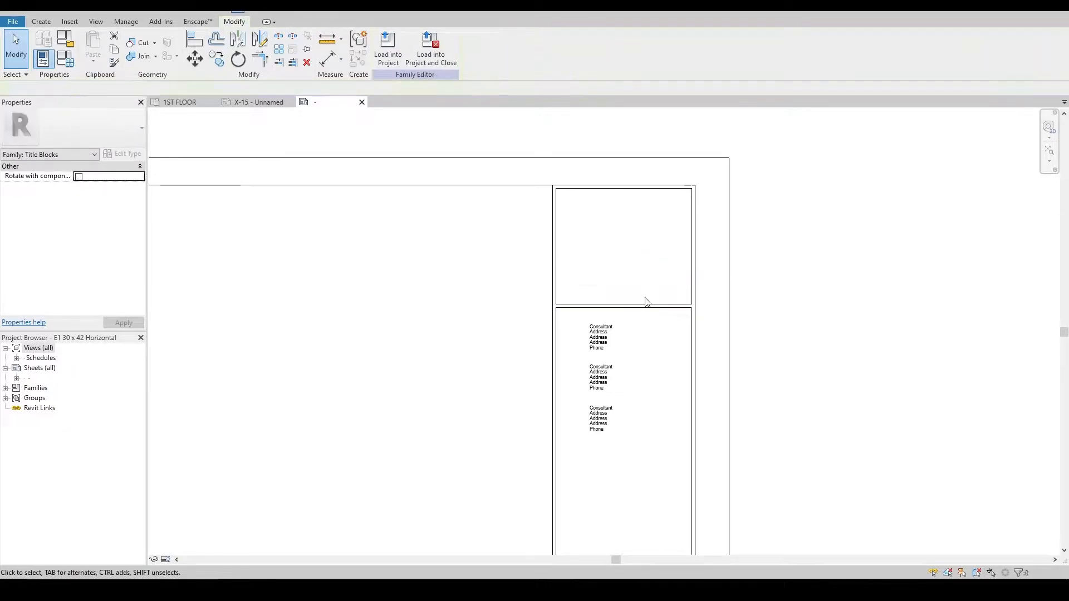
- Move the two horizontal lines between the empty logo box and the consultant box straight up by about 1 1/2"
{"action": "scroll", "coordinate": [567, 281], "scroll_direction": "down", "scroll_amount": 1}
{"action": "left_click_drag", "start_coordinate": [659, 276], "coordinate": [636, 314]}
{"action": "scroll", "coordinate": [599, 279], "scroll_direction": "up", "scroll_amount": 2}
{"action": "key", "text": "m"}
{"action": "key", "text": "v"}
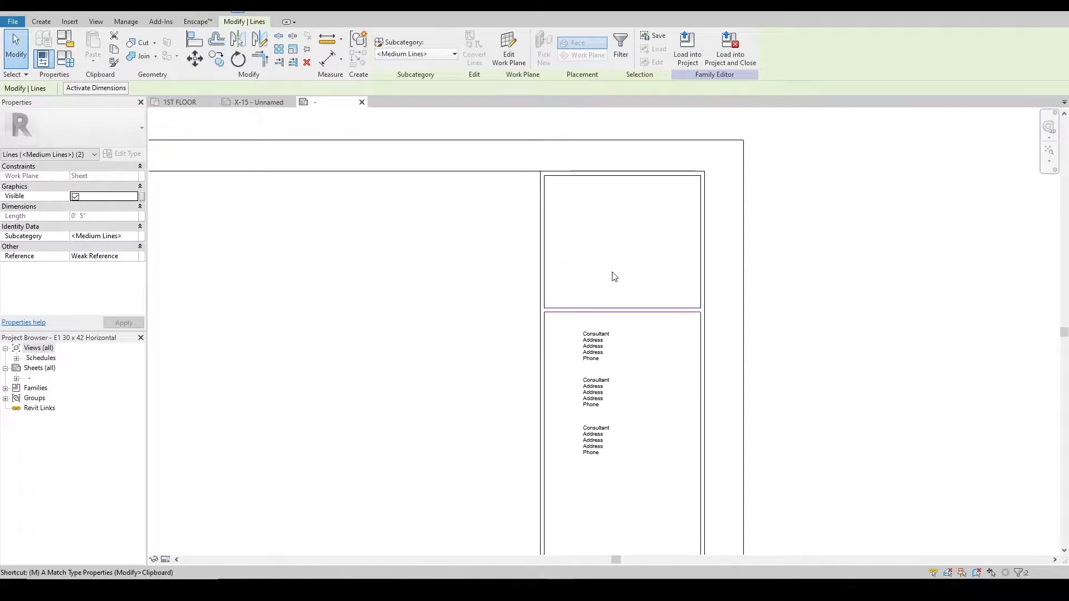
{"action": "left_click", "coordinate": [631, 289]}
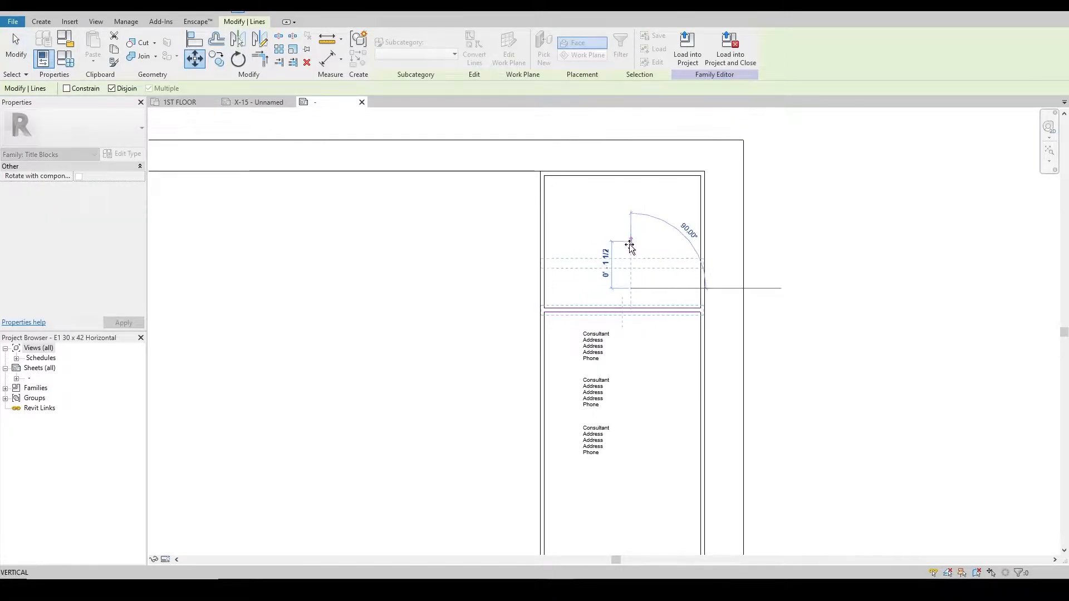
{"action": "left_click", "coordinate": [632, 247]}
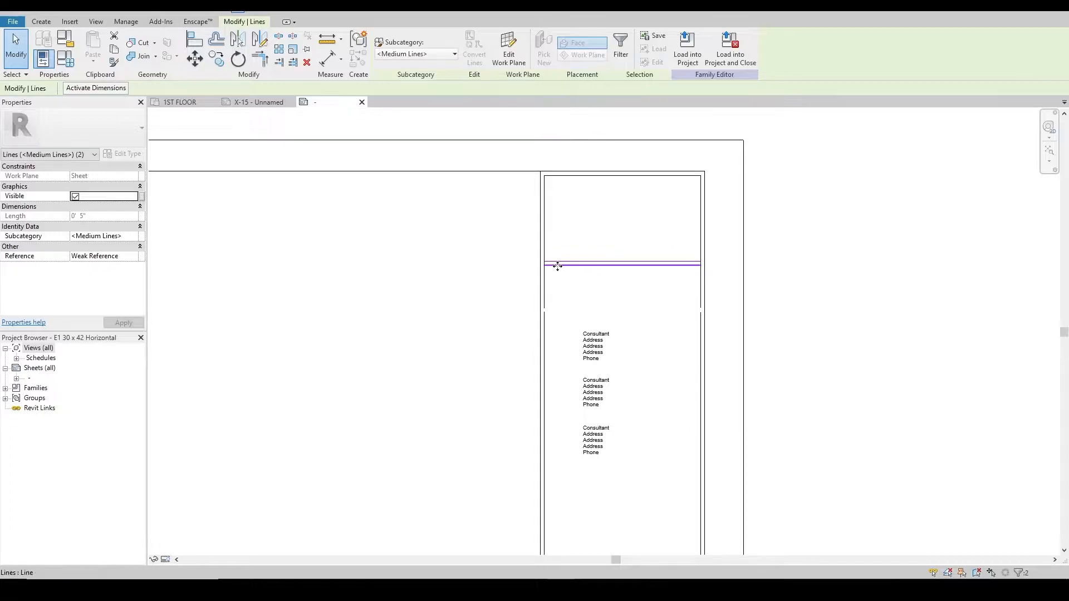
- Try to trim the logo box's left border line to the horizontal divider with Trim/Extend to Corner
{"action": "key", "text": "t"}
{"action": "key", "text": "r"}
{"action": "left_click", "coordinate": [546, 247]}
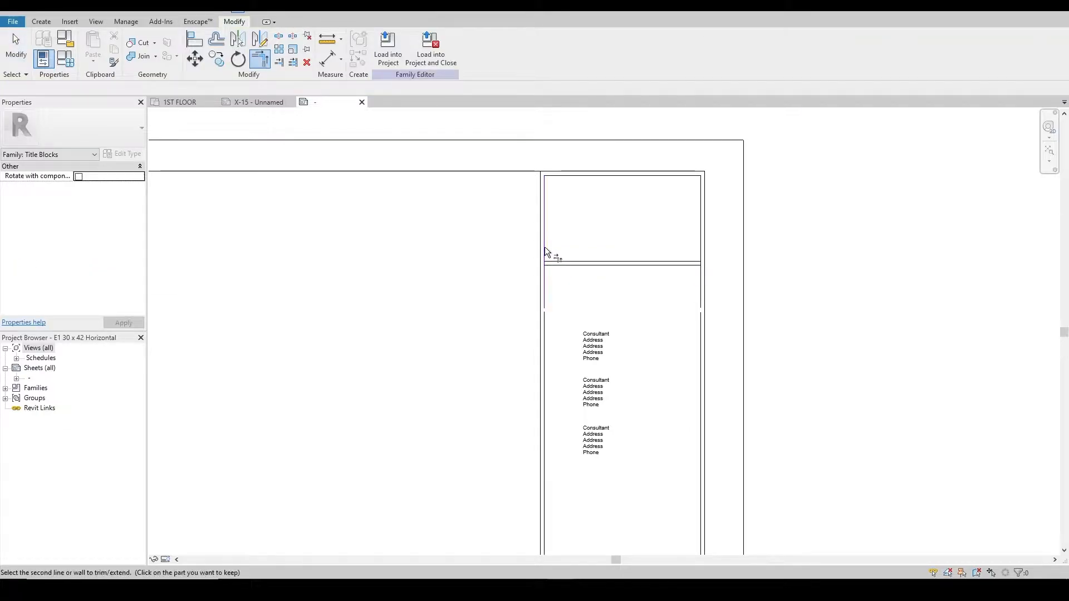
{"action": "left_click", "coordinate": [557, 261]}
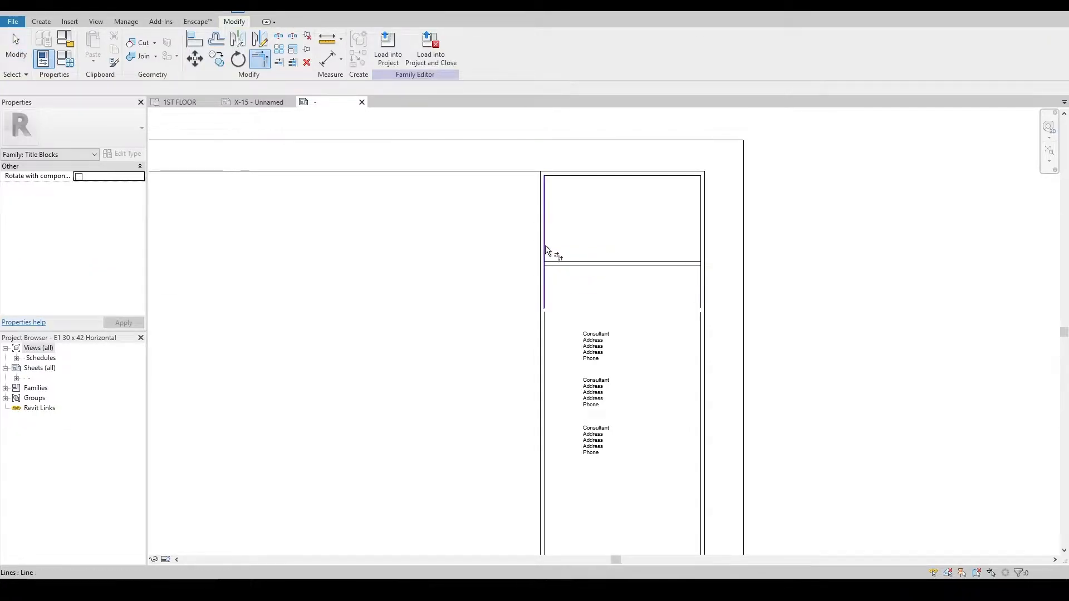
{"action": "scroll", "coordinate": [704, 233], "scroll_direction": "down", "scroll_amount": 3}
{"action": "middle_click_drag", "start_coordinate": [684, 406], "coordinate": [689, 266]}
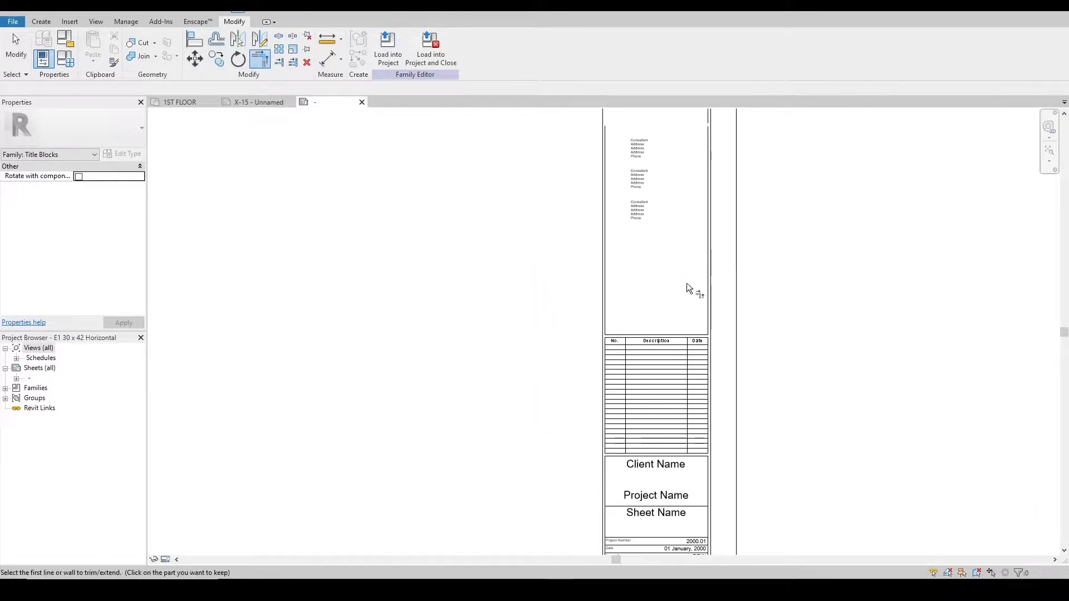
{"action": "key", "text": "Escape"}
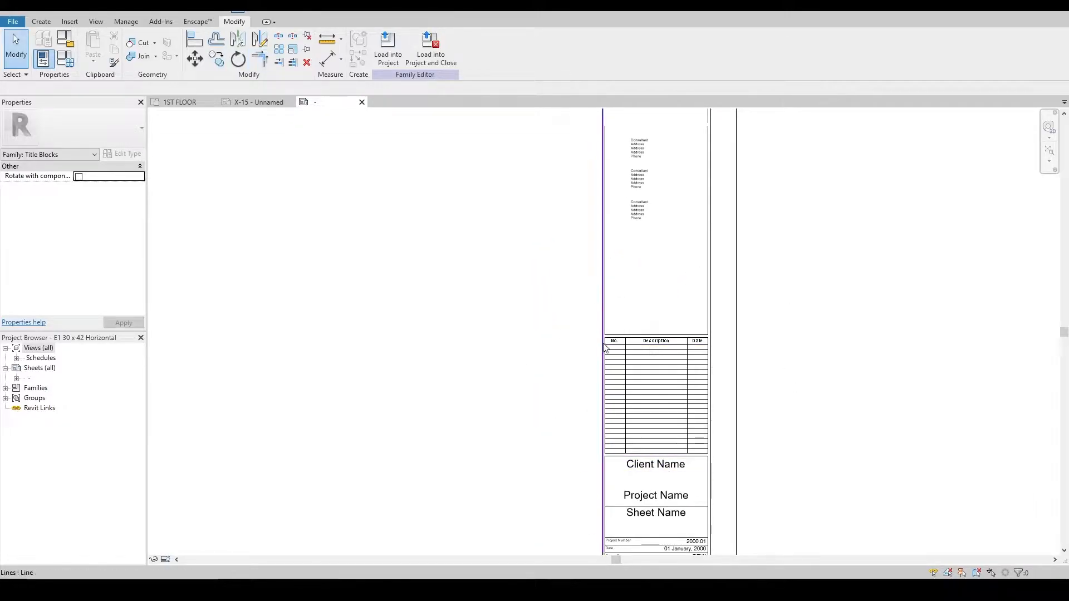
- Delete the Project Name label between the Client Name and Sheet Name labels
{"action": "left_click", "coordinate": [669, 495]}
{"action": "key", "text": "Delete"}
{"action": "middle_click_drag", "start_coordinate": [676, 510], "coordinate": [667, 418]}
{"action": "scroll", "coordinate": [673, 472], "scroll_direction": "up", "scroll_amount": 2}
{"action": "scroll", "coordinate": [683, 470], "scroll_direction": "up", "scroll_amount": 1}
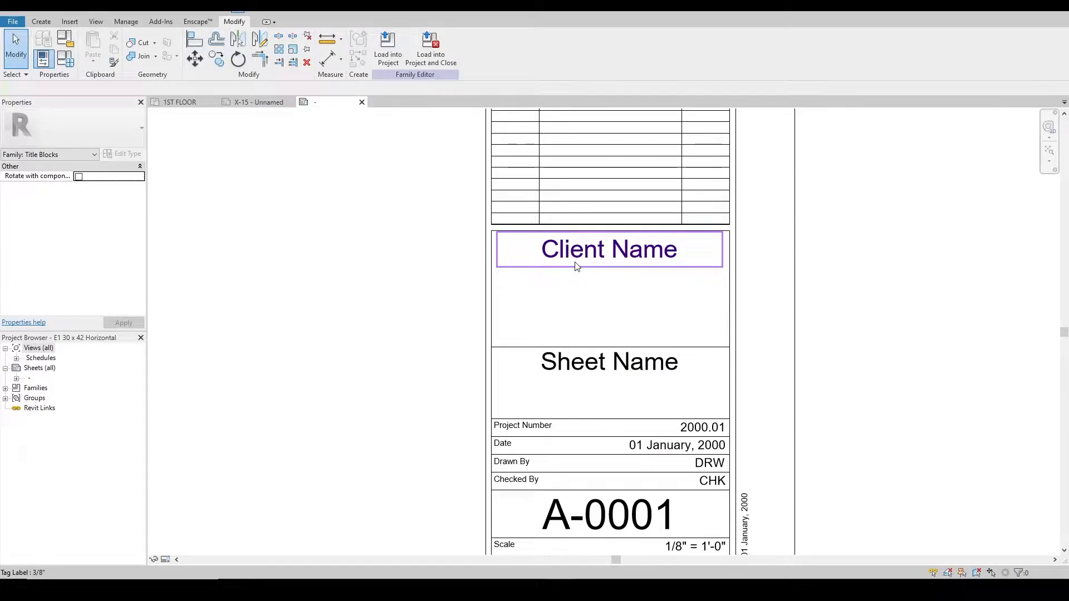
{"action": "scroll", "coordinate": [576, 267], "scroll_direction": "down", "scroll_amount": 1}
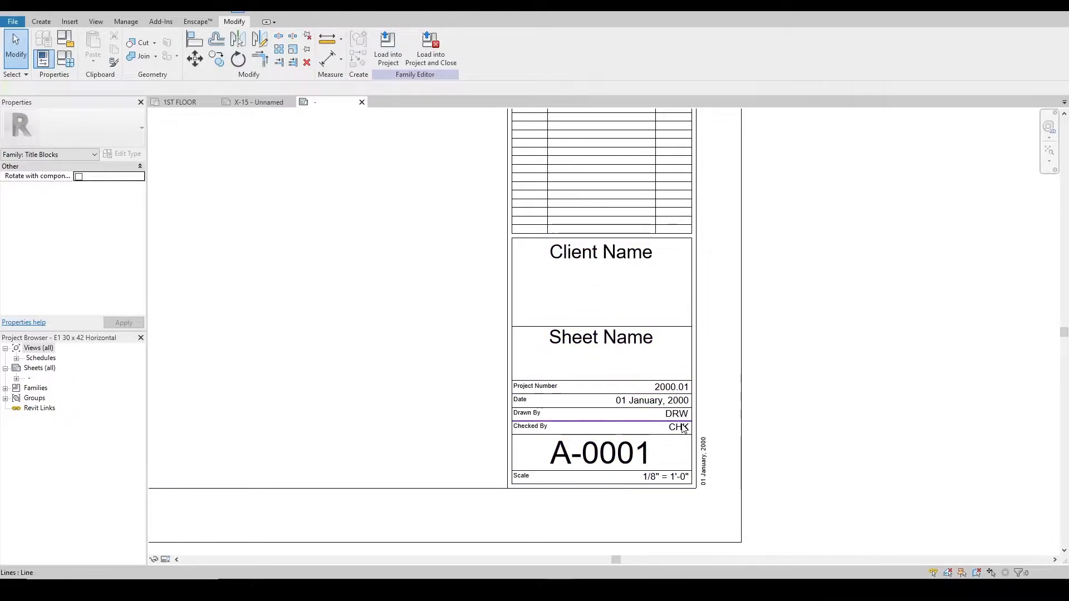
- Move the Project Number text and its value label up above their row, into the Sheet Name box
{"action": "left_click", "coordinate": [549, 390]}
{"action": "scroll", "coordinate": [525, 381], "scroll_direction": "up", "scroll_amount": 2}
{"action": "left_click_drag", "start_coordinate": [501, 379], "coordinate": [501, 357]}
{"action": "left_click", "coordinate": [678, 394]}
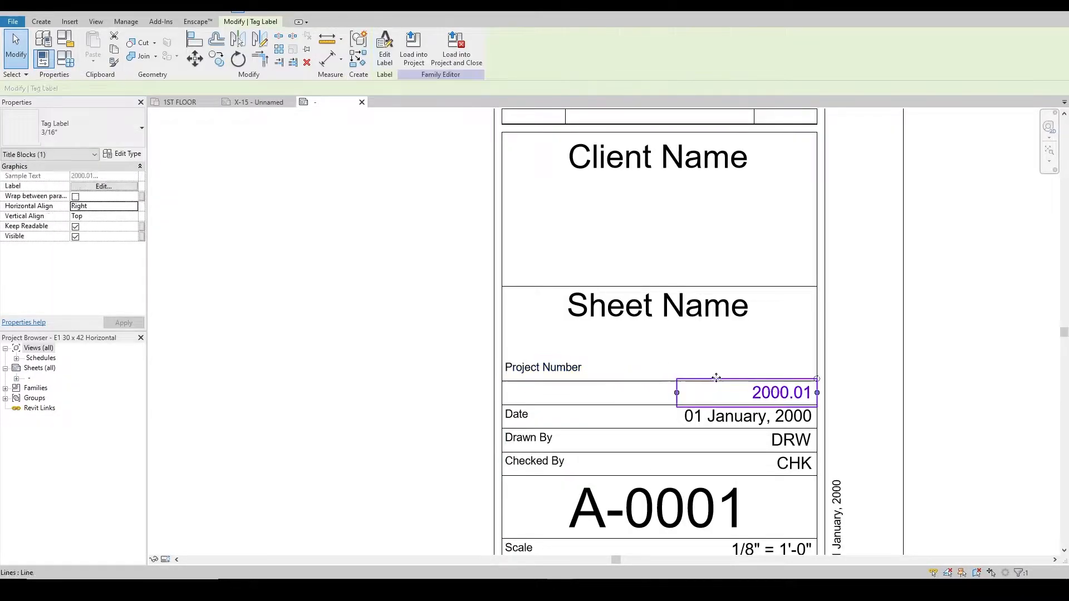
{"action": "left_click_drag", "start_coordinate": [776, 378], "coordinate": [773, 352]}
{"action": "scroll", "coordinate": [591, 381], "scroll_direction": "down", "scroll_amount": 2}
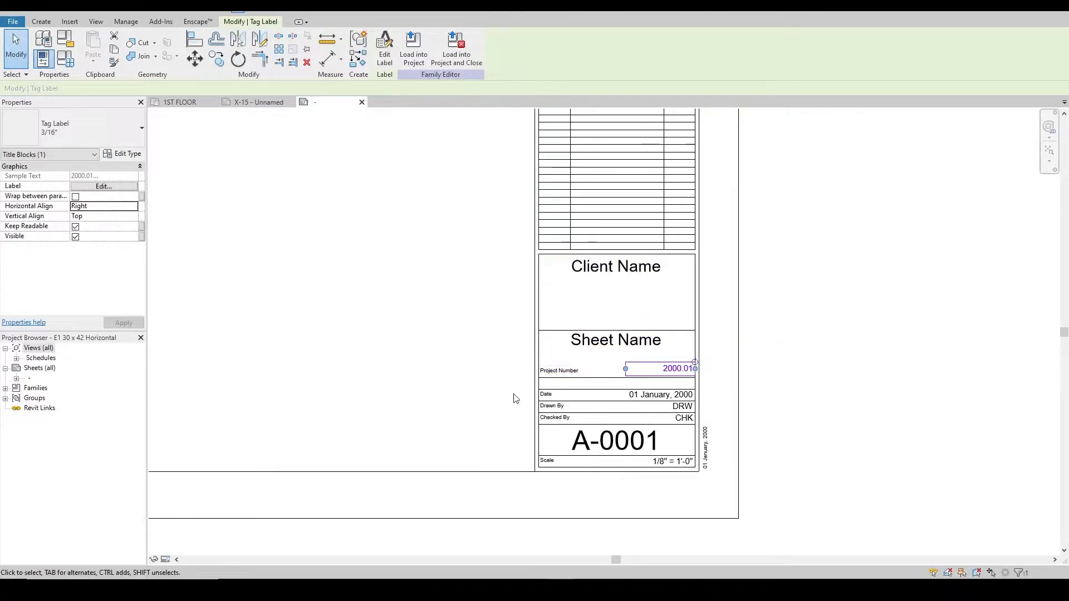
{"action": "scroll", "coordinate": [513, 395], "scroll_direction": "down", "scroll_amount": 2}
{"action": "middle_click_drag", "start_coordinate": [553, 198], "coordinate": [568, 334]}
{"action": "scroll", "coordinate": [676, 268], "scroll_direction": "down", "scroll_amount": 1}
{"action": "scroll", "coordinate": [640, 178], "scroll_direction": "down", "scroll_amount": 1}
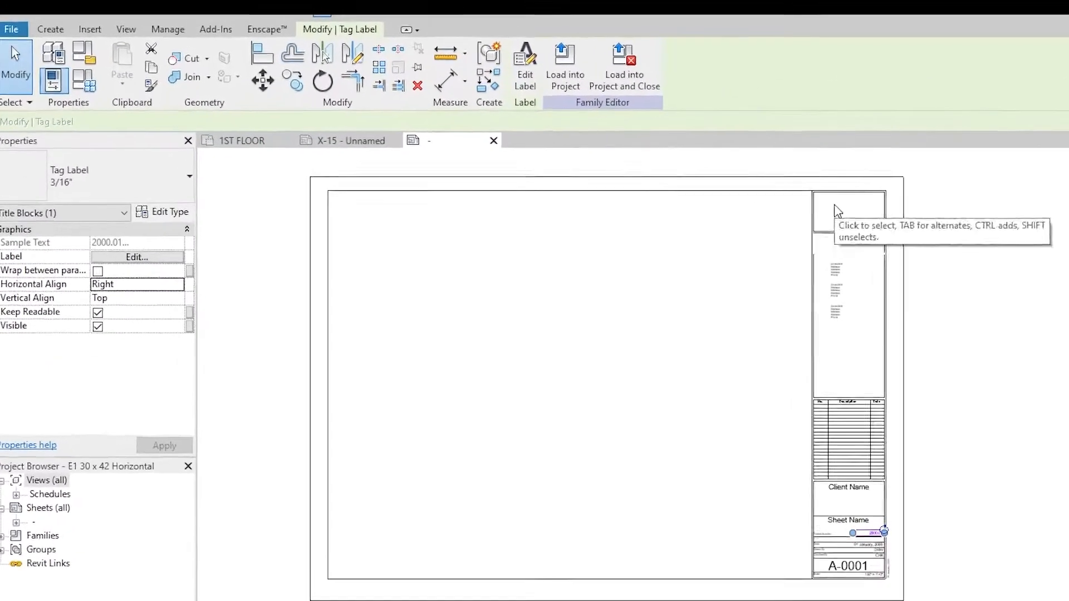
{"action": "left_click", "coordinate": [109, 37]}
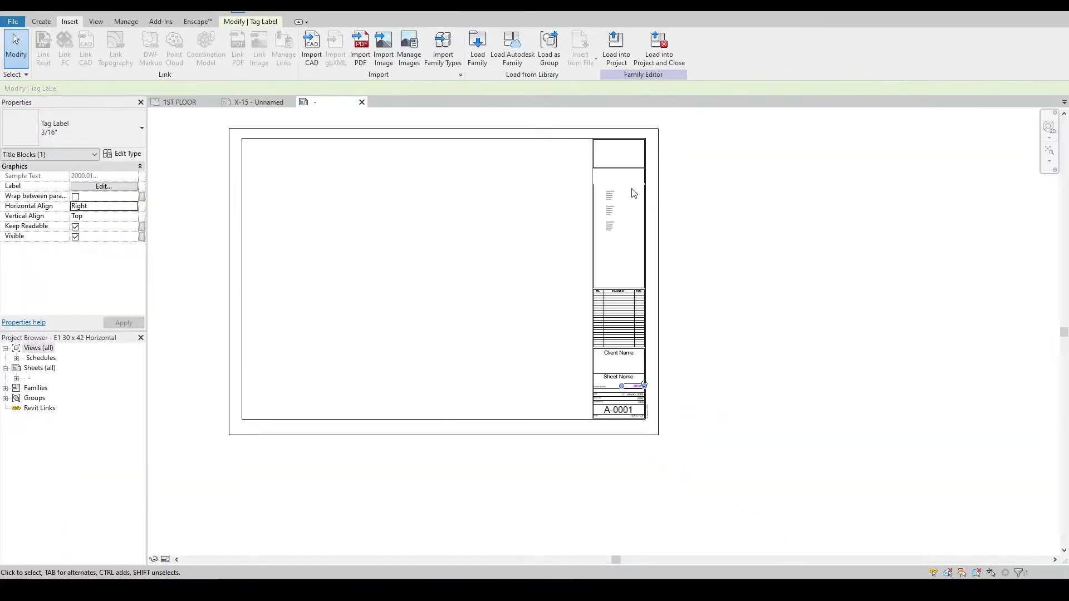
{"action": "scroll", "coordinate": [591, 192], "scroll_direction": "up", "scroll_amount": 3}
{"action": "left_click", "coordinate": [592, 192]}
{"action": "scroll", "coordinate": [592, 192], "scroll_direction": "up", "scroll_amount": 2}
{"action": "scroll", "coordinate": [591, 191], "scroll_direction": "down", "scroll_amount": 2}
{"action": "scroll", "coordinate": [591, 120], "scroll_direction": "down", "scroll_amount": 2}
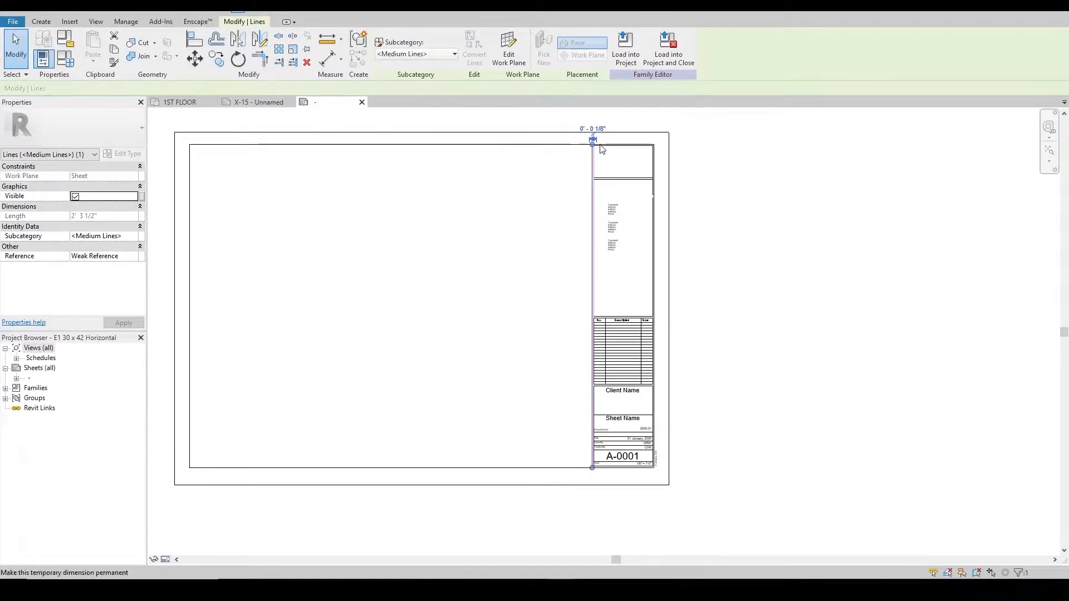
- Nudge the vertical lines forming the title strip's left border slightly outward toward the drawing area to widen the strip
{"action": "key", "text": "Escape"}
{"action": "left_click_drag", "start_coordinate": [580, 137], "coordinate": [600, 482]}
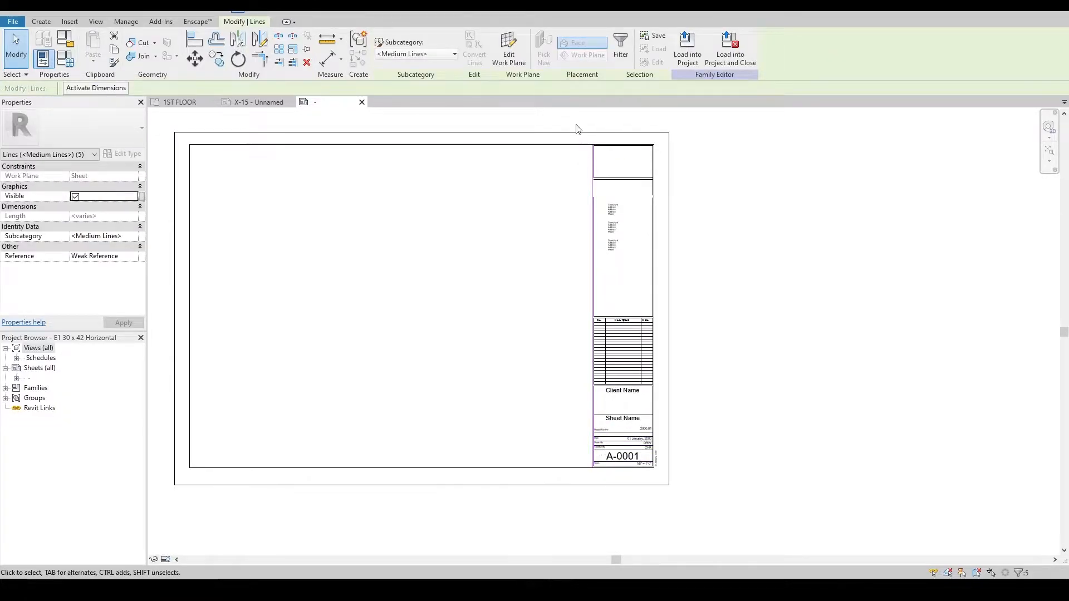
{"action": "key", "text": "Left"}
{"action": "key", "text": "Left"}
{"action": "key", "text": "Left"}
{"action": "key", "text": "Left"}
{"action": "key", "text": "Left"}
{"action": "key", "text": "Left"}
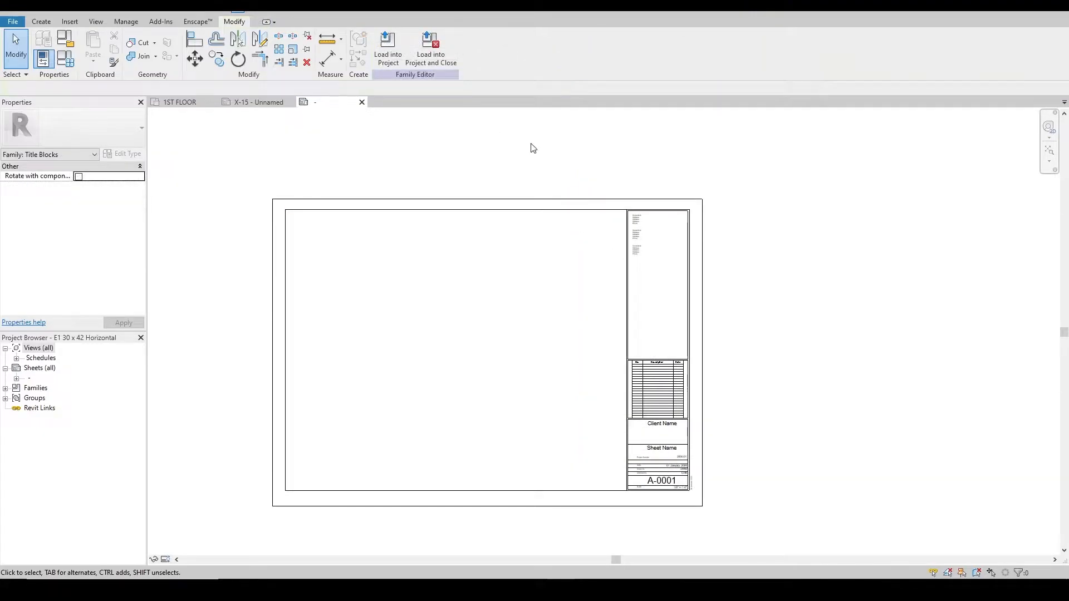
- Save the edited titleblock as a new family file named "E1 30 x 42 Horizontal arc.rfa" in the Titleblocks folder
{"action": "left_click", "coordinate": [11, 21]}
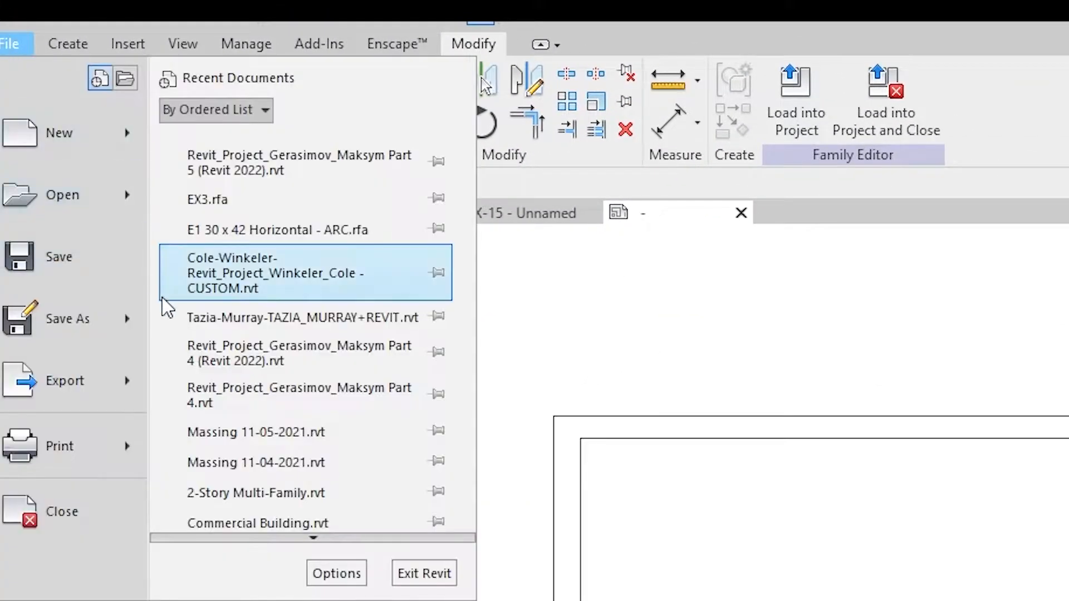
{"action": "mouse_move", "coordinate": [133, 326]}
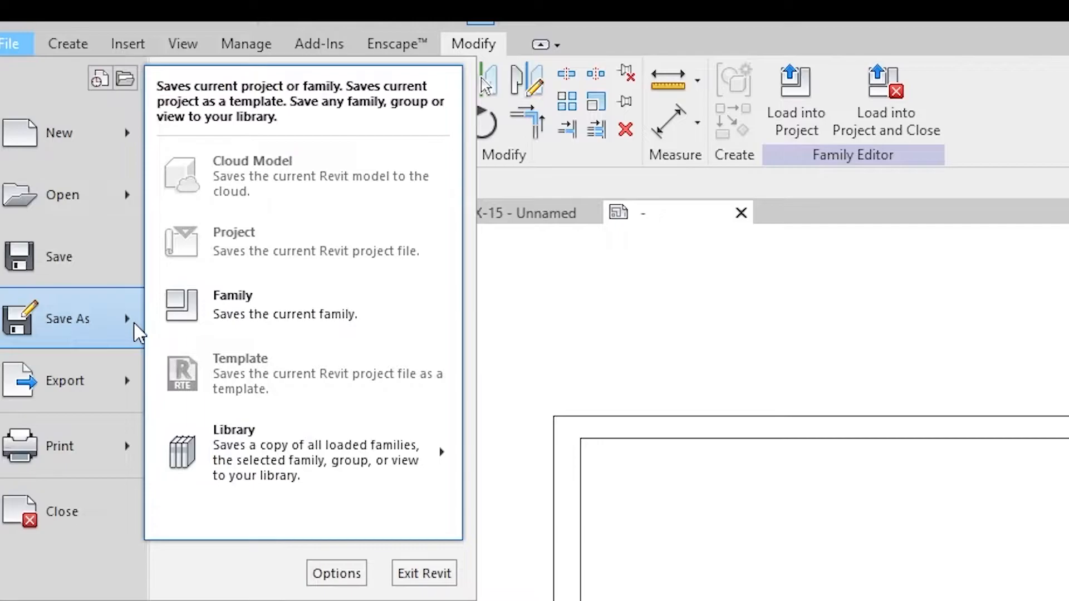
{"action": "left_click", "coordinate": [295, 324]}
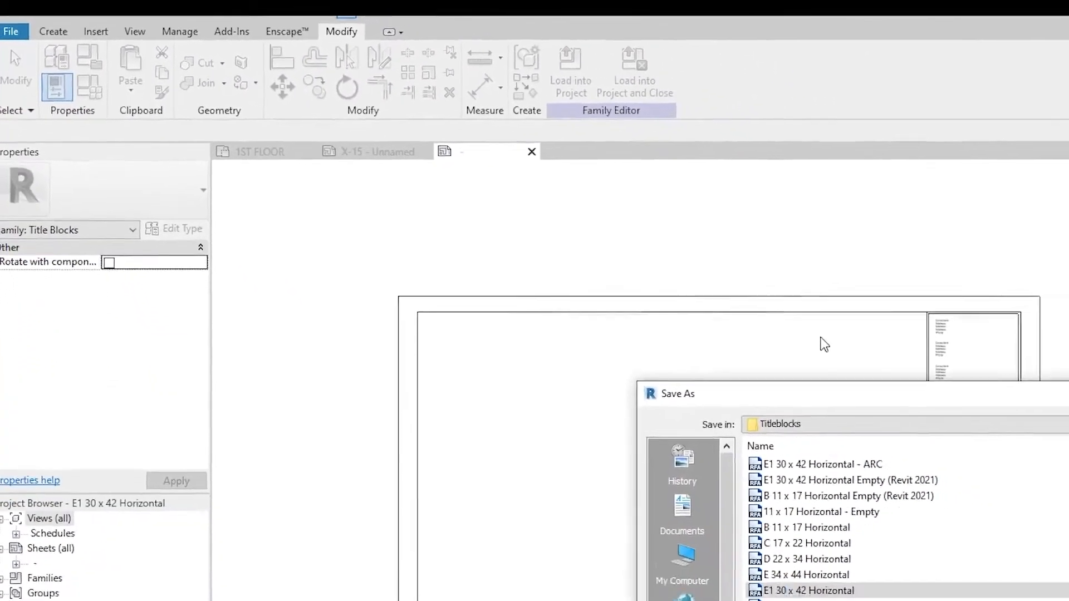
{"action": "left_click_drag", "start_coordinate": [1040, 400], "coordinate": [909, 239]}
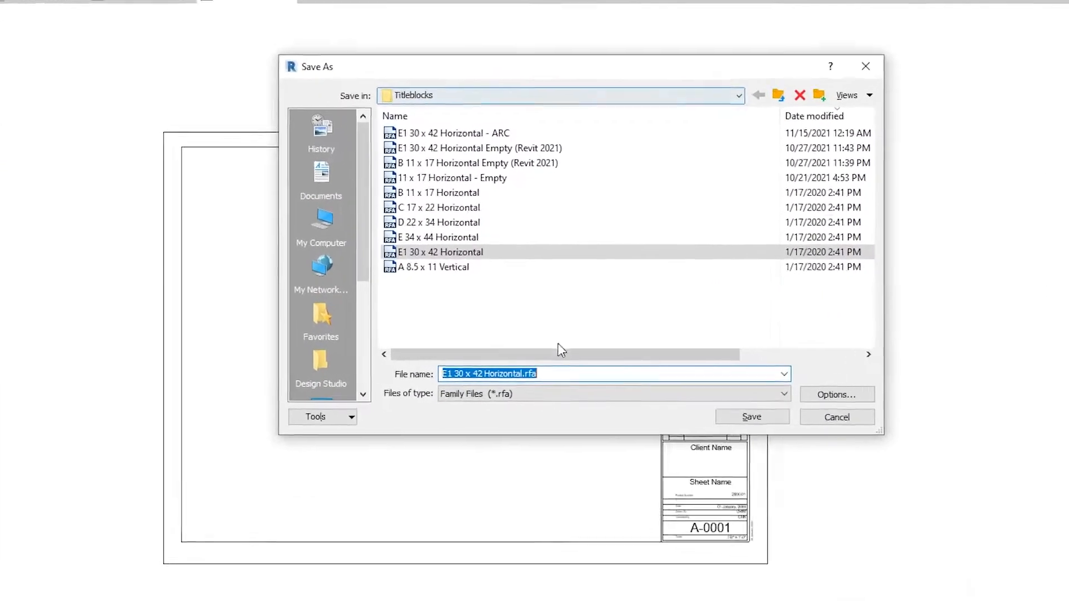
{"action": "left_click", "coordinate": [542, 371]}
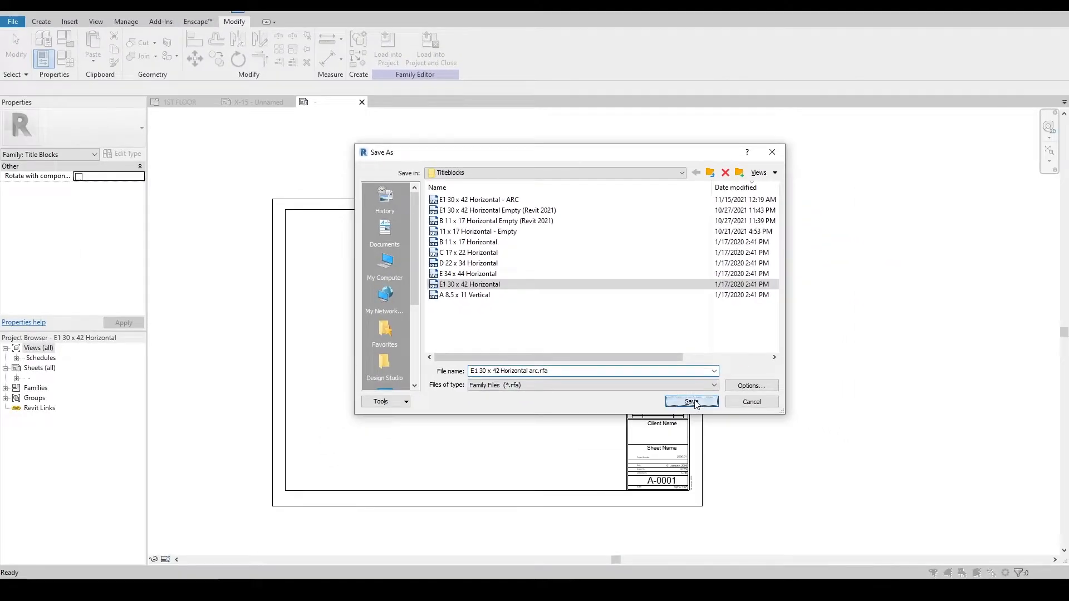
{"action": "left_click", "coordinate": [753, 418]}
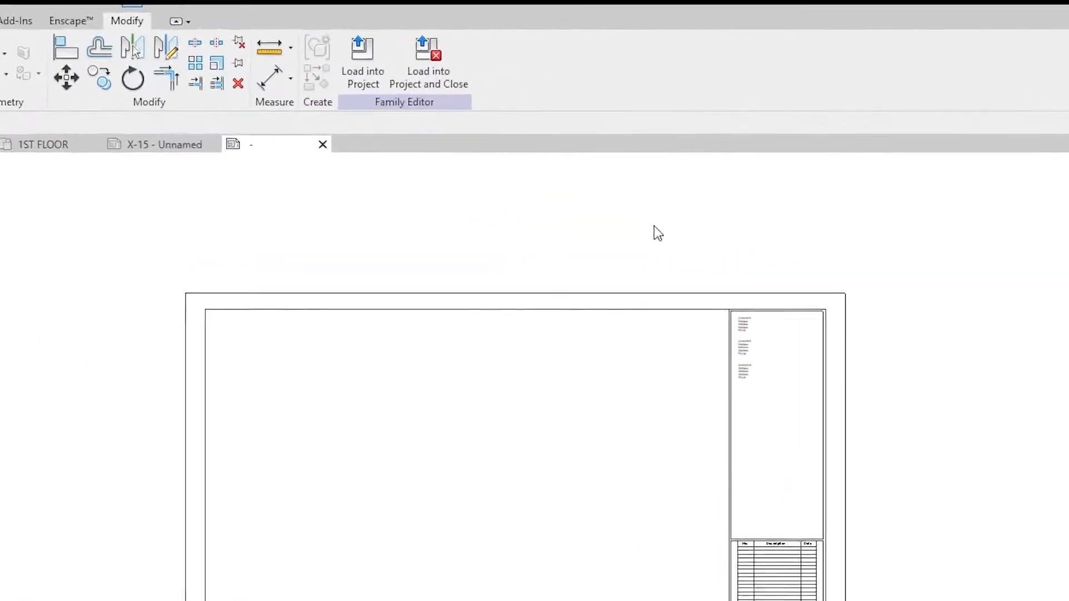
- Load the titleblock family into the project, close it, and switch sheet X-15's titleblock to E1 30 x 42 Horizontal arc
{"action": "left_click", "coordinate": [460, 66]}
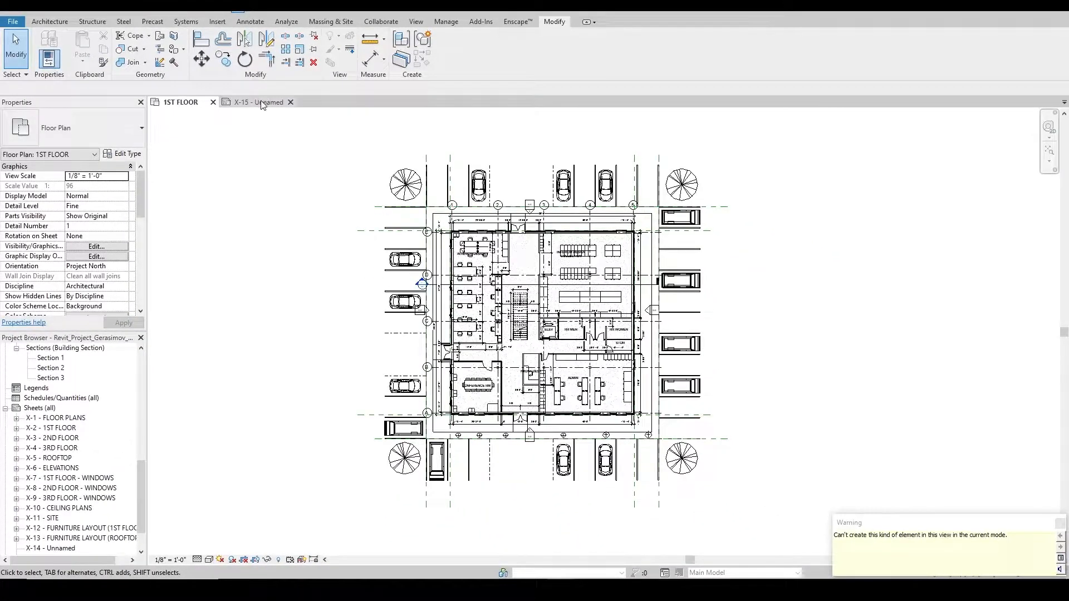
{"action": "left_click", "coordinate": [262, 103]}
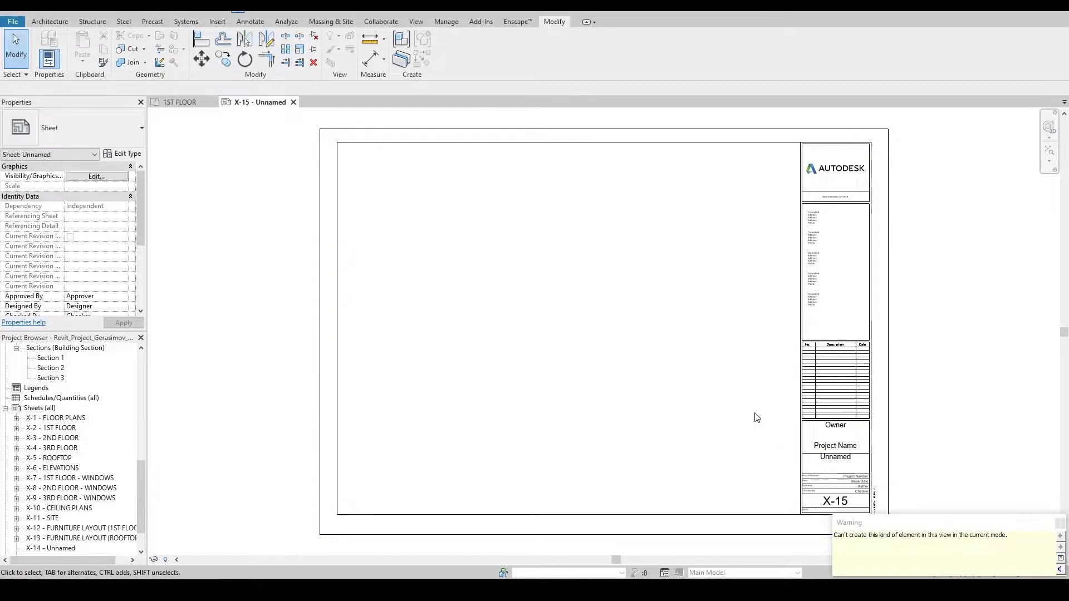
{"action": "left_click", "coordinate": [803, 377]}
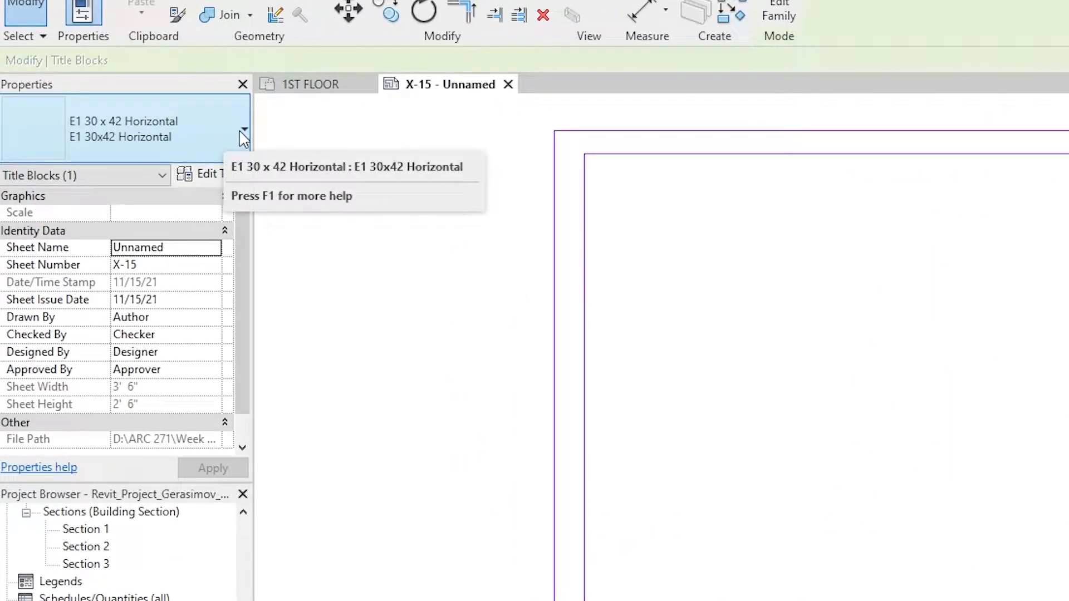
{"action": "left_click", "coordinate": [242, 133]}
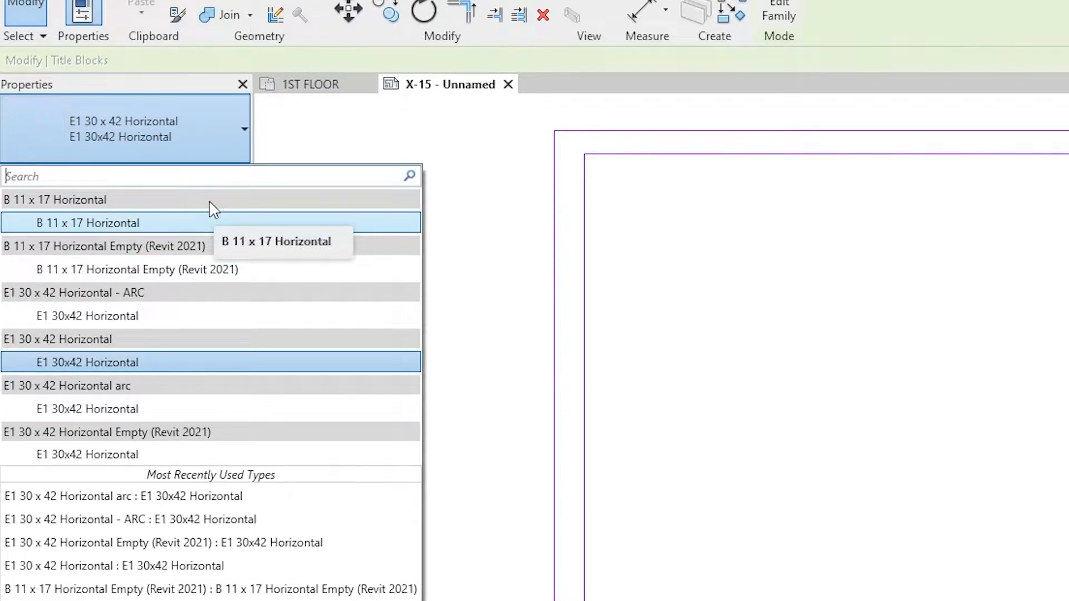
{"action": "left_click", "coordinate": [167, 410]}
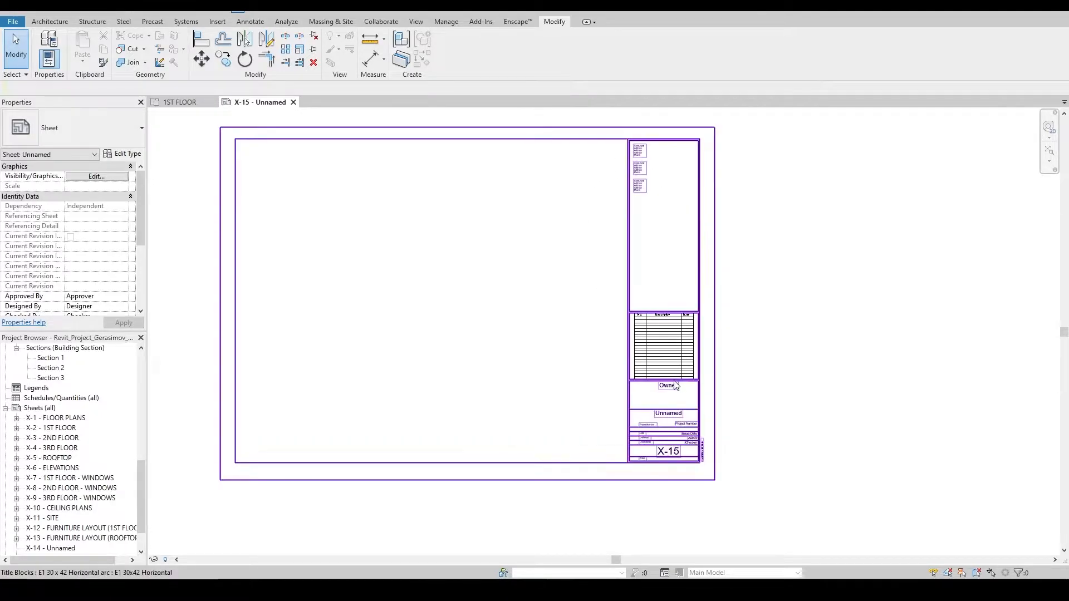
- Examine the owner, sheet name, project number, date, drawn-by, checked-by and sheet number fields in the sheet's title strip
{"action": "scroll", "coordinate": [696, 390], "scroll_direction": "up", "scroll_amount": 2}
{"action": "scroll", "coordinate": [696, 390], "scroll_direction": "up", "scroll_amount": 2}
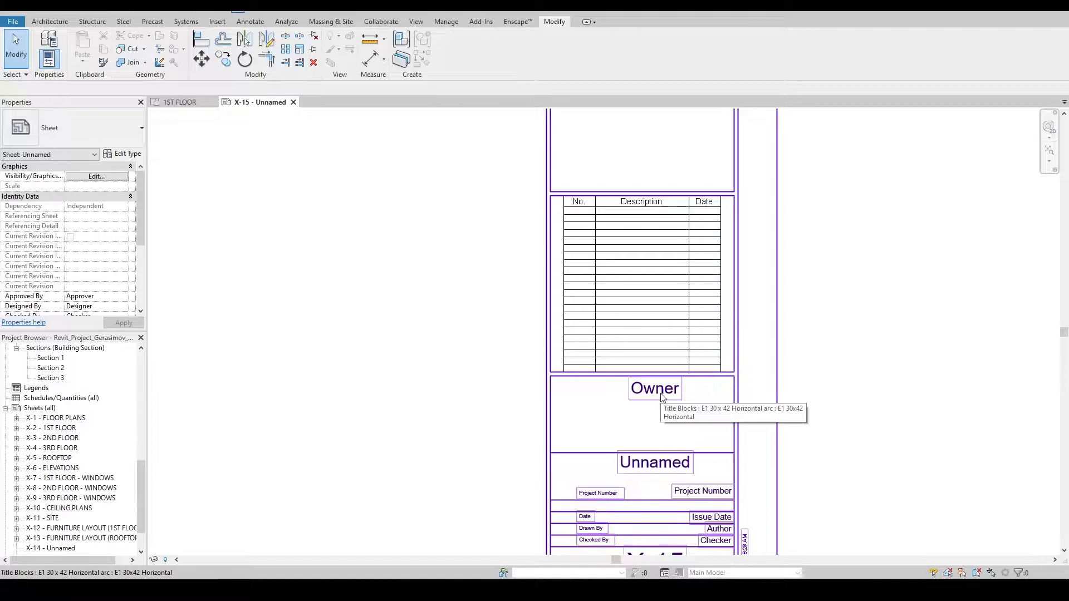
{"action": "scroll", "coordinate": [662, 396], "scroll_direction": "down", "scroll_amount": 1}
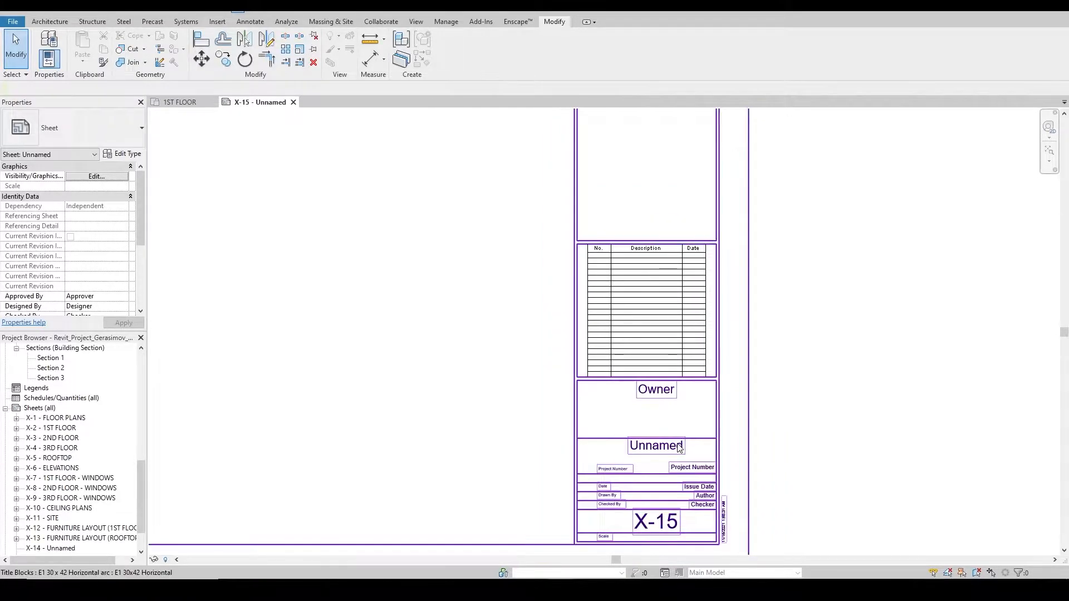
{"action": "middle_click_drag", "start_coordinate": [677, 449], "coordinate": [672, 440]}
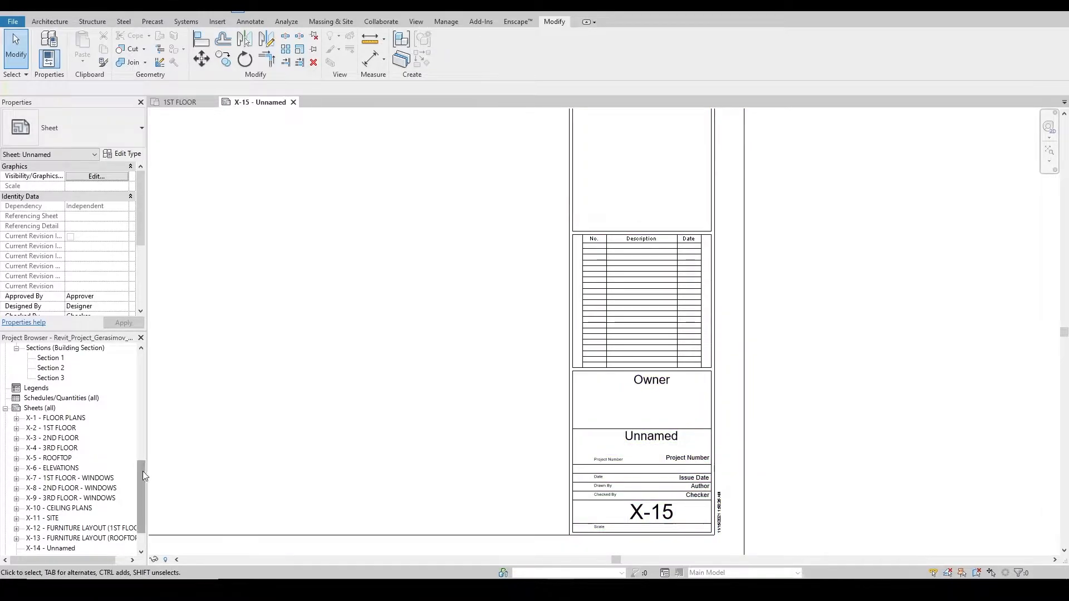
{"action": "left_click_drag", "start_coordinate": [142, 471], "coordinate": [141, 486]}
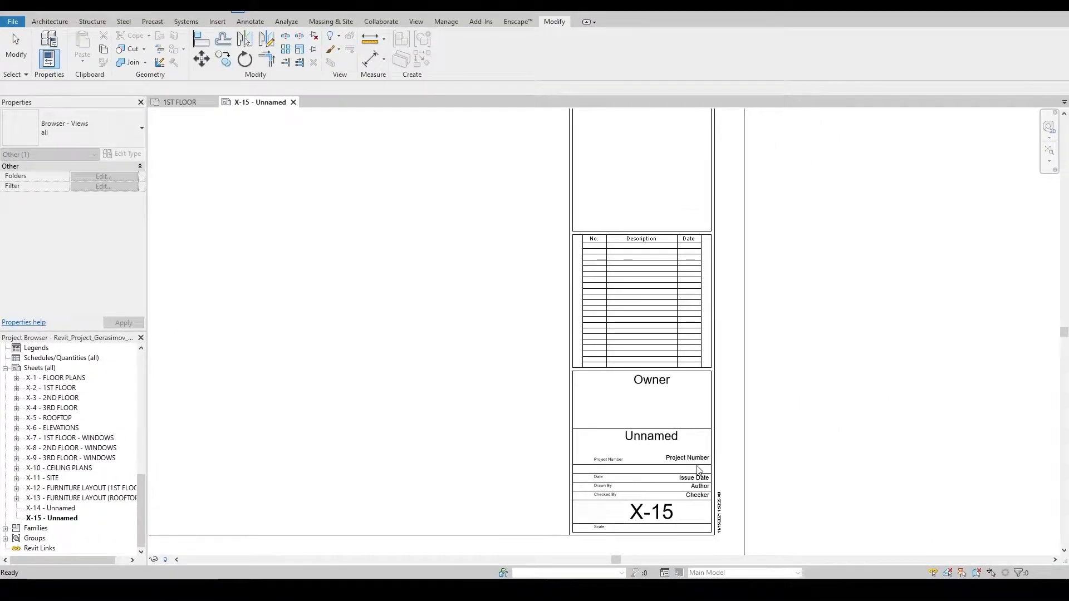
{"action": "scroll", "coordinate": [700, 469], "scroll_direction": "up", "scroll_amount": 3}
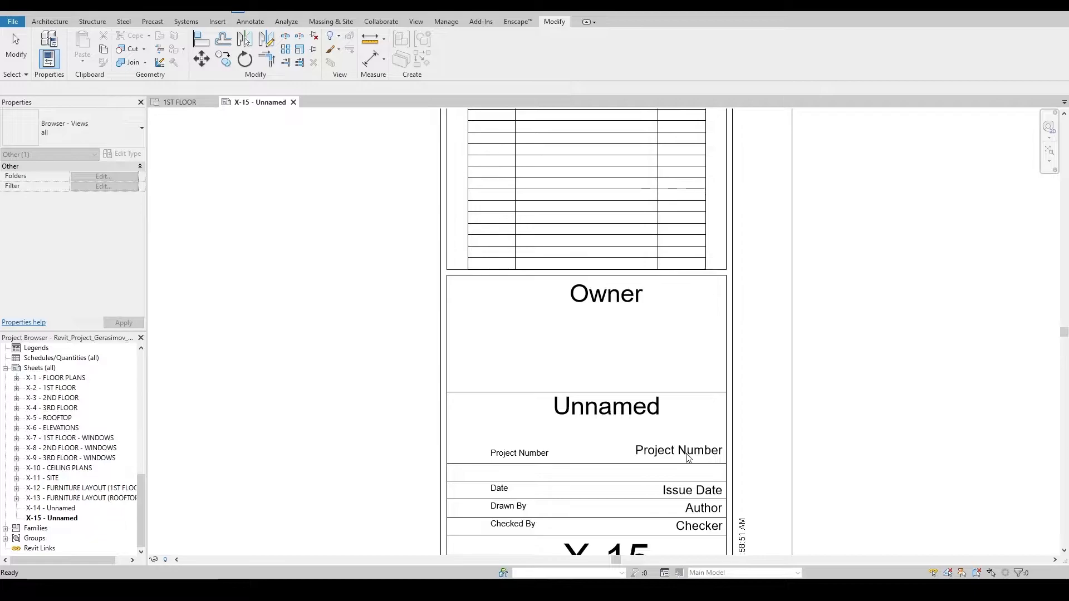
{"action": "scroll", "coordinate": [640, 467], "scroll_direction": "down", "scroll_amount": 2}
{"action": "scroll", "coordinate": [669, 484], "scroll_direction": "up", "scroll_amount": 1}
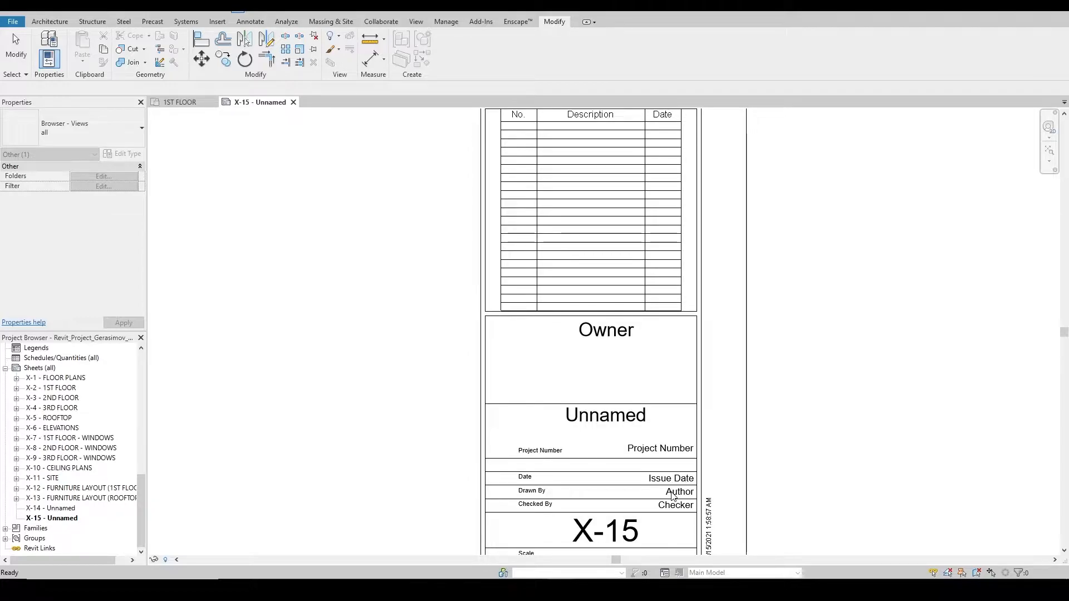
{"action": "scroll", "coordinate": [674, 511], "scroll_direction": "down", "scroll_amount": 1}
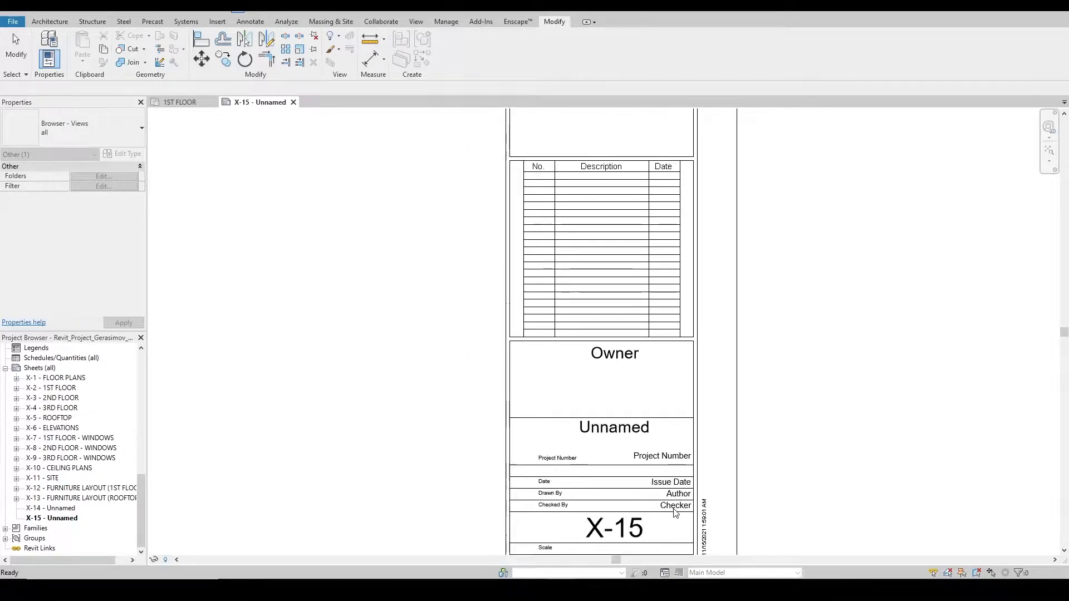
{"action": "scroll", "coordinate": [675, 512], "scroll_direction": "down", "scroll_amount": 1}
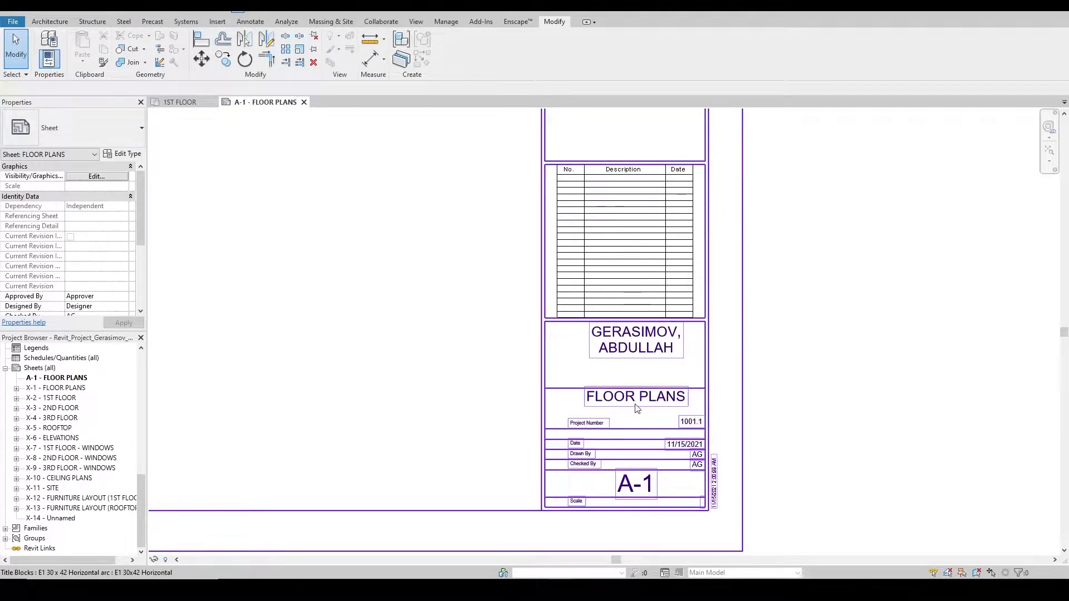
{"action": "scroll", "coordinate": [696, 435], "scroll_direction": "up", "scroll_amount": 1}
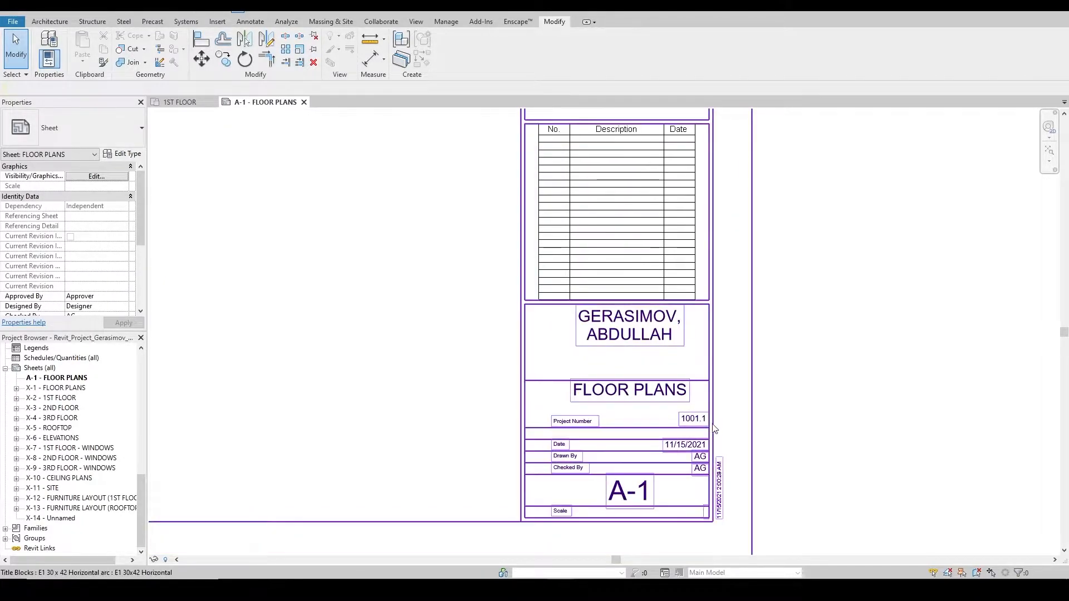
{"action": "scroll", "coordinate": [687, 447], "scroll_direction": "up", "scroll_amount": 2}
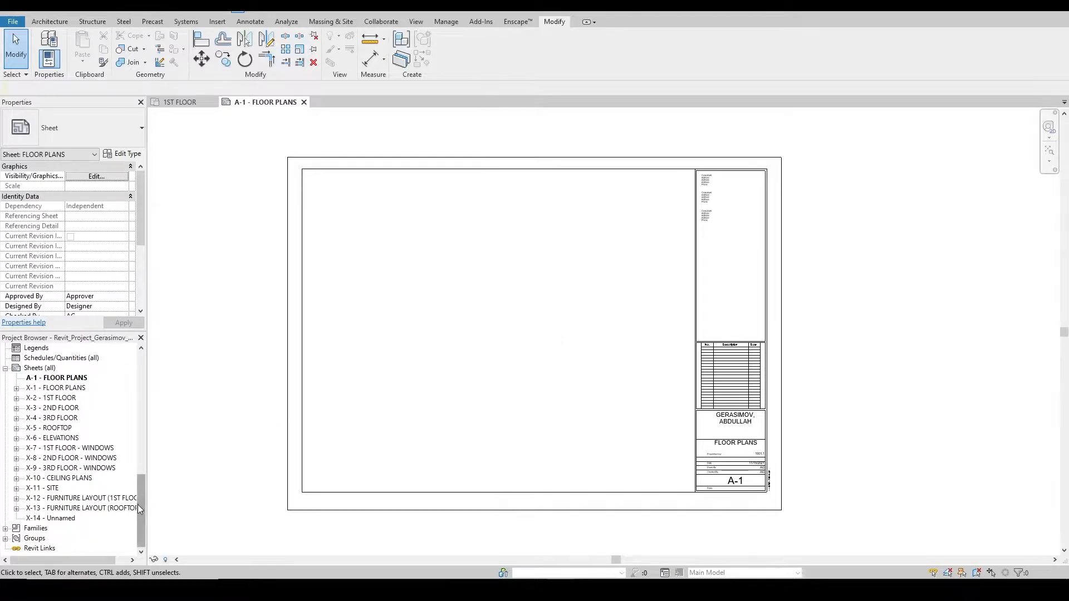
- Duplicate the 1ST FLOOR floor plan view without its detailing
{"action": "left_click_drag", "start_coordinate": [139, 503], "coordinate": [145, 376]}
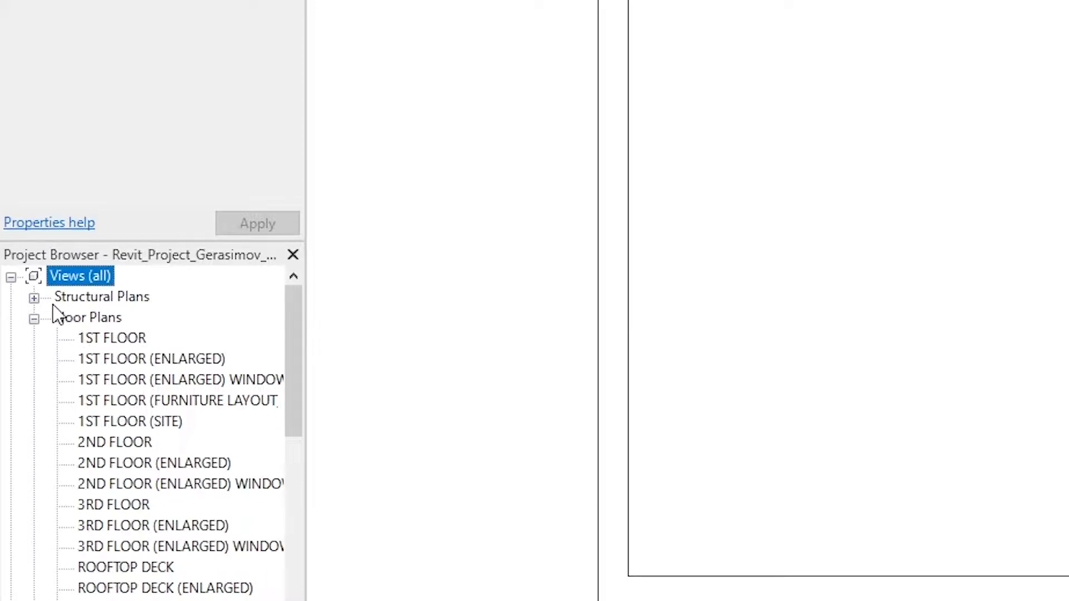
{"action": "left_click", "coordinate": [139, 338]}
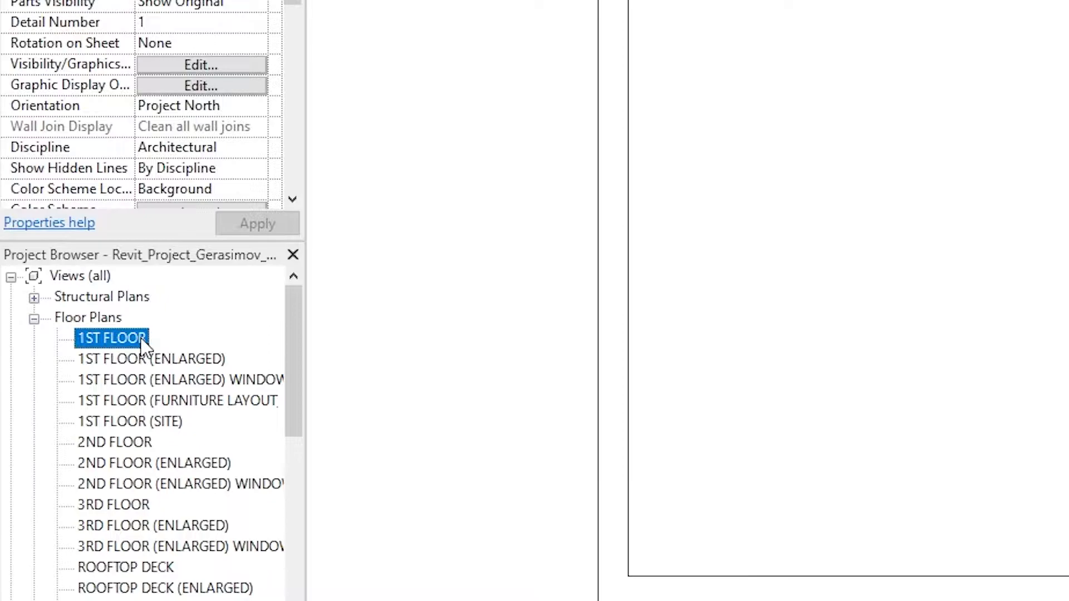
{"action": "right_click", "coordinate": [142, 340]}
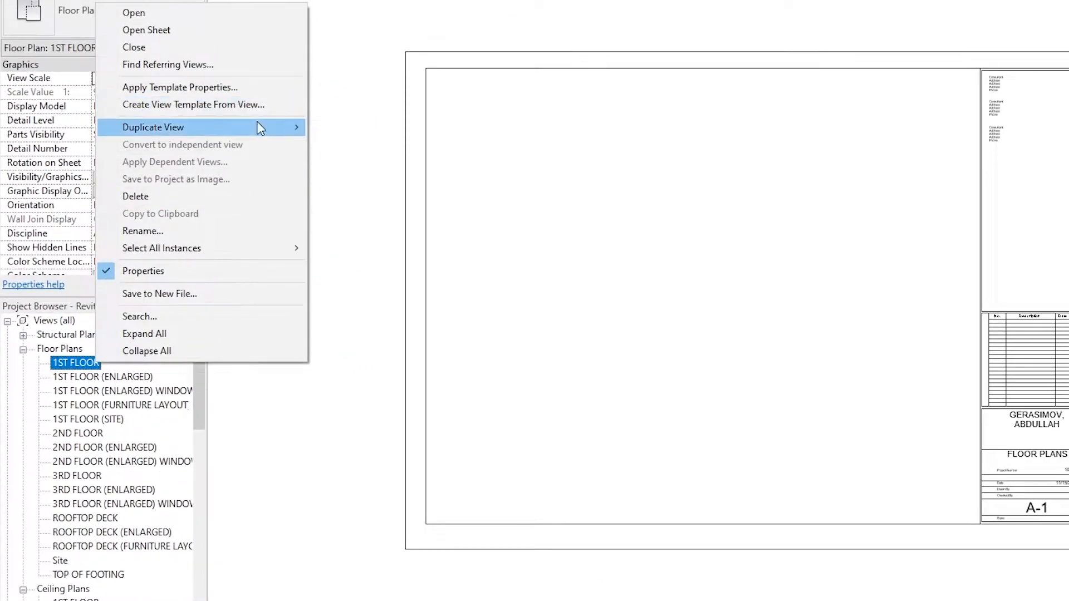
{"action": "mouse_move", "coordinate": [257, 127]}
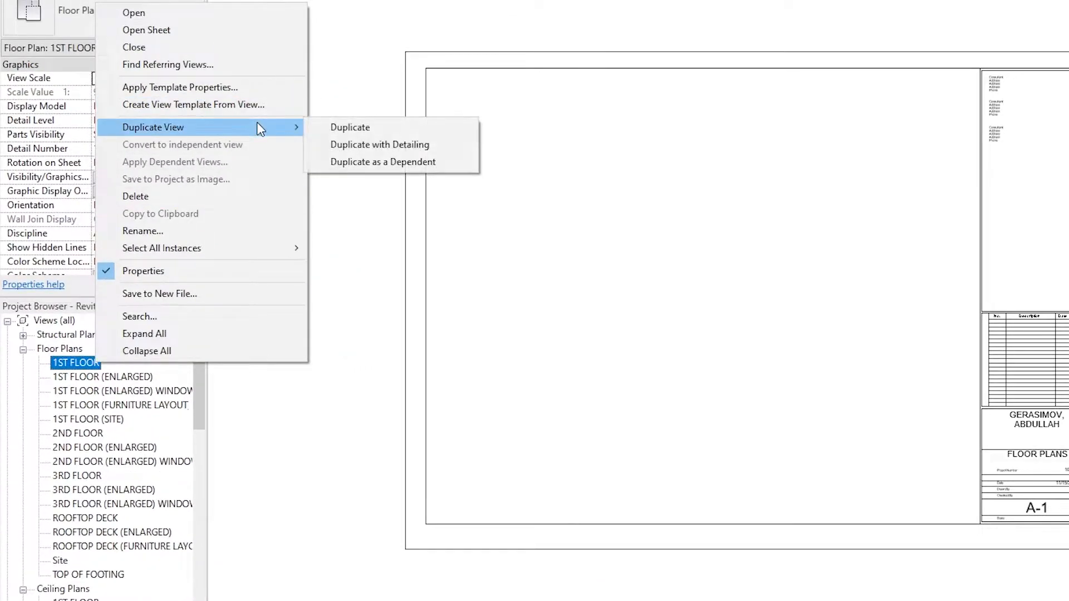
{"action": "left_click", "coordinate": [423, 129]}
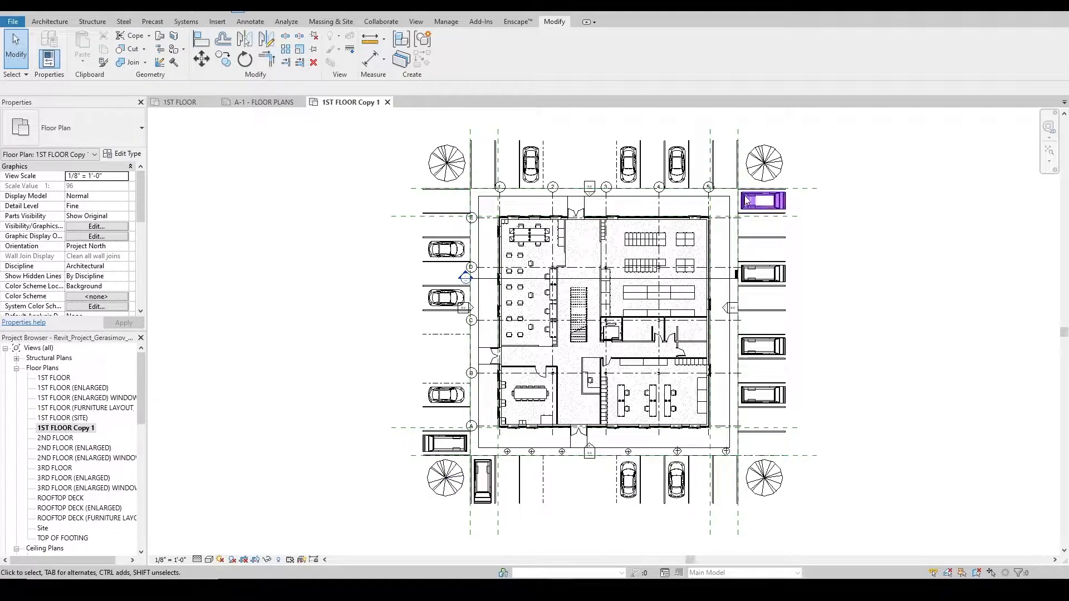
{"action": "middle_click_drag", "start_coordinate": [796, 328], "coordinate": [709, 320]}
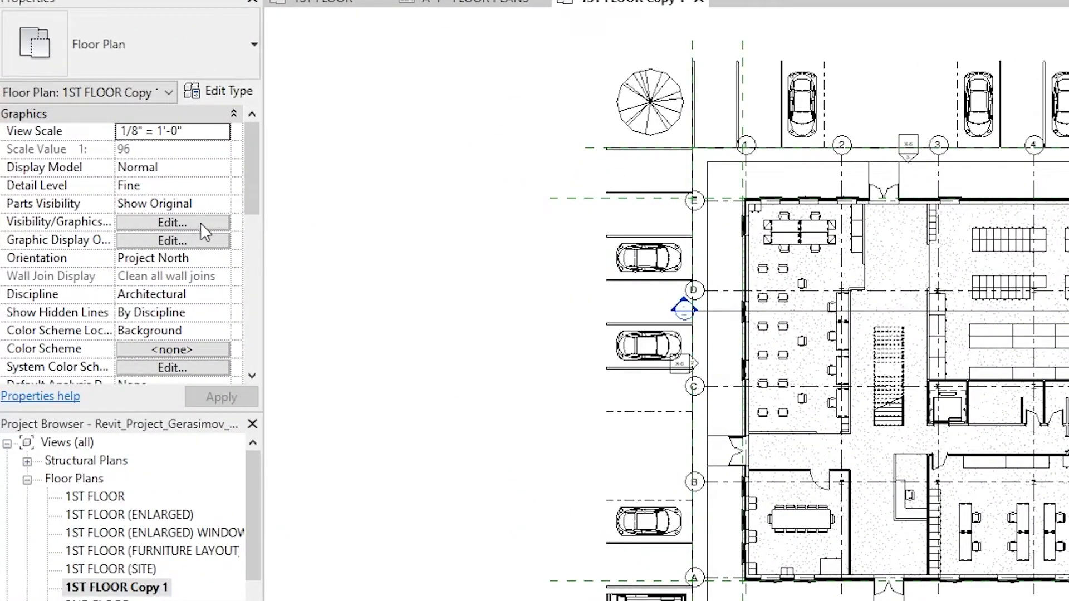
- Open the visibility/graphic overrides of the 1ST FLOOR Copy 1 floor plan and look through the model categories
{"action": "left_click", "coordinate": [200, 223]}
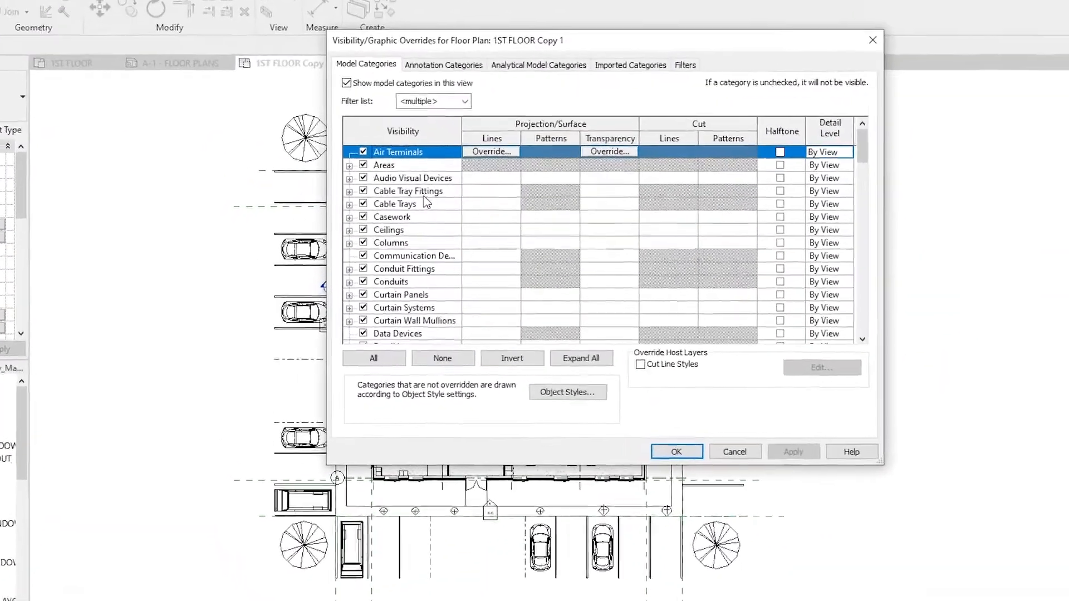
{"action": "scroll", "coordinate": [423, 196], "scroll_direction": "down", "scroll_amount": 1}
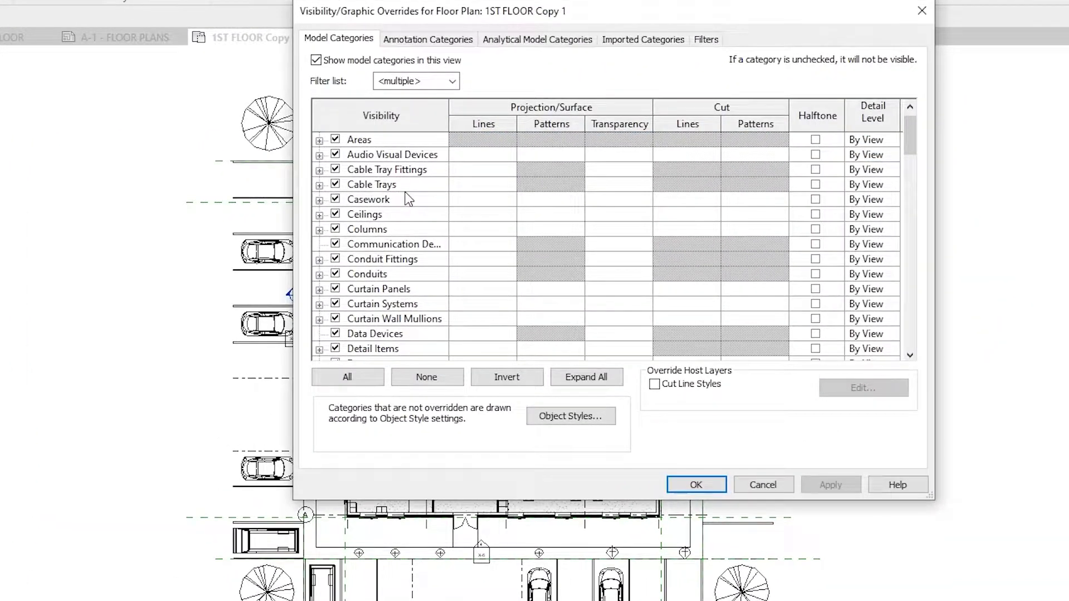
{"action": "scroll", "coordinate": [405, 193], "scroll_direction": "down", "scroll_amount": 1}
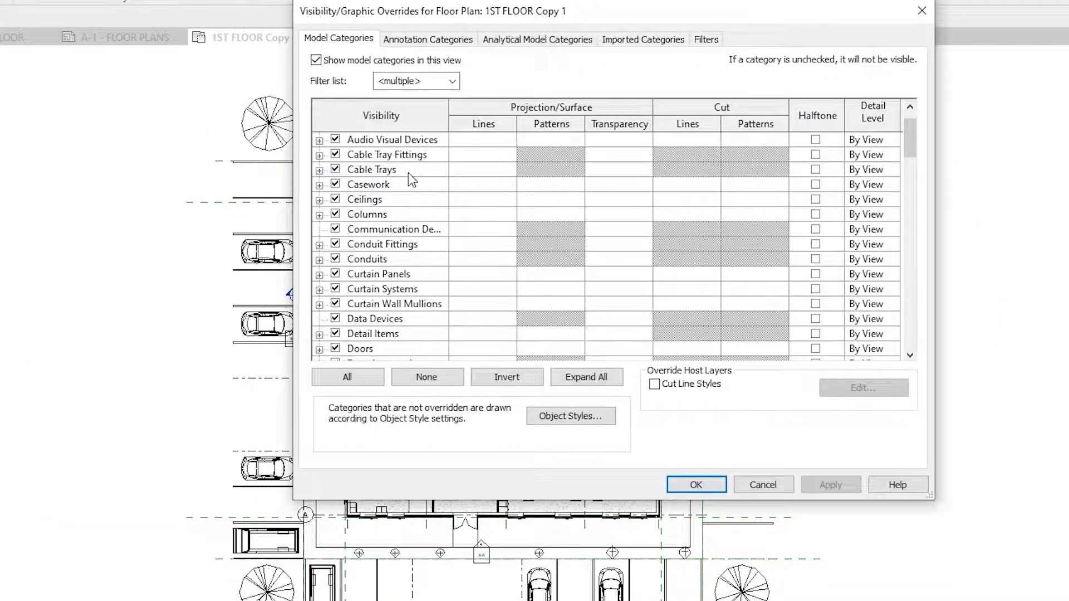
{"action": "scroll", "coordinate": [389, 223], "scroll_direction": "up", "scroll_amount": 2}
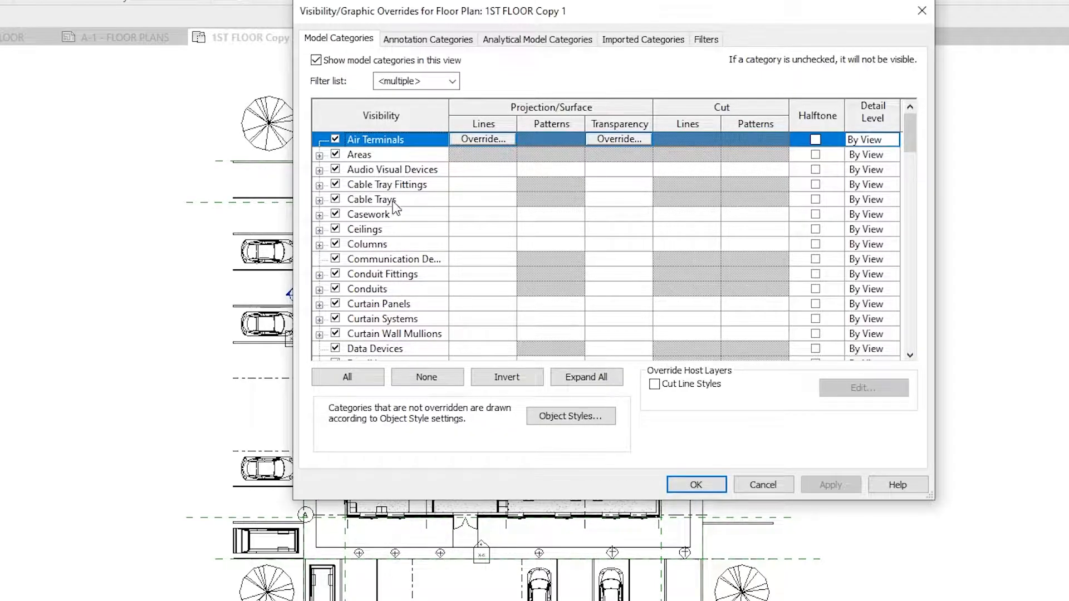
- Limit the model category list to Architecture by excluding Structure, Mechanical, Electrical and Piping
{"action": "left_click", "coordinate": [453, 82]}
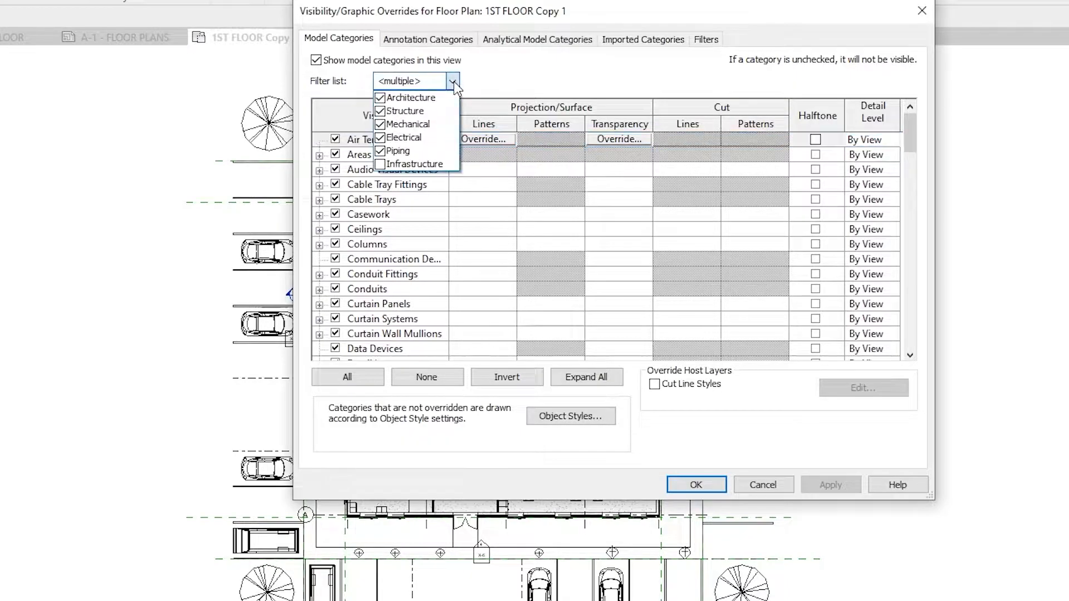
{"action": "left_click", "coordinate": [381, 111]}
{"action": "left_click", "coordinate": [380, 125]}
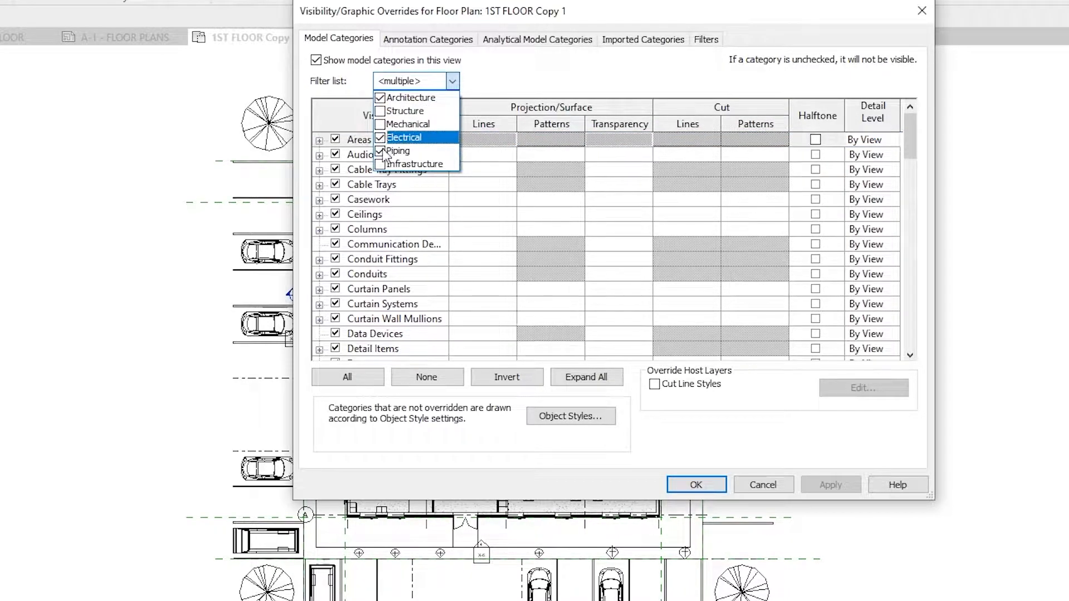
{"action": "left_click", "coordinate": [381, 138]}
{"action": "left_click", "coordinate": [381, 151]}
{"action": "left_click", "coordinate": [453, 81]}
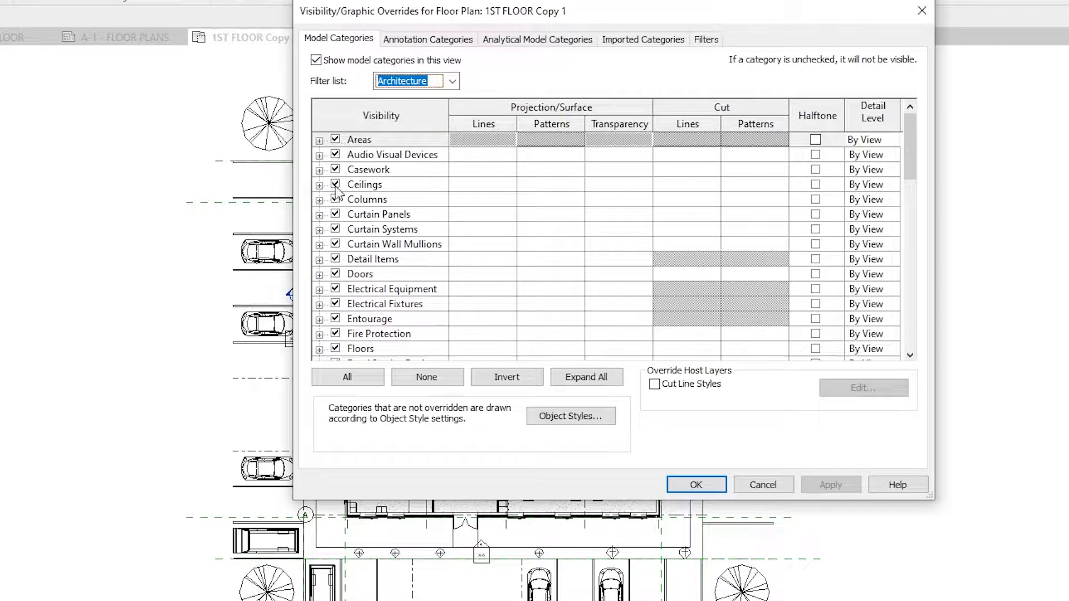
- Examine the Curtain Panels subcategories and the pattern, color and weight options of its projection line override, leaving them unchanged
{"action": "left_click", "coordinate": [319, 216]}
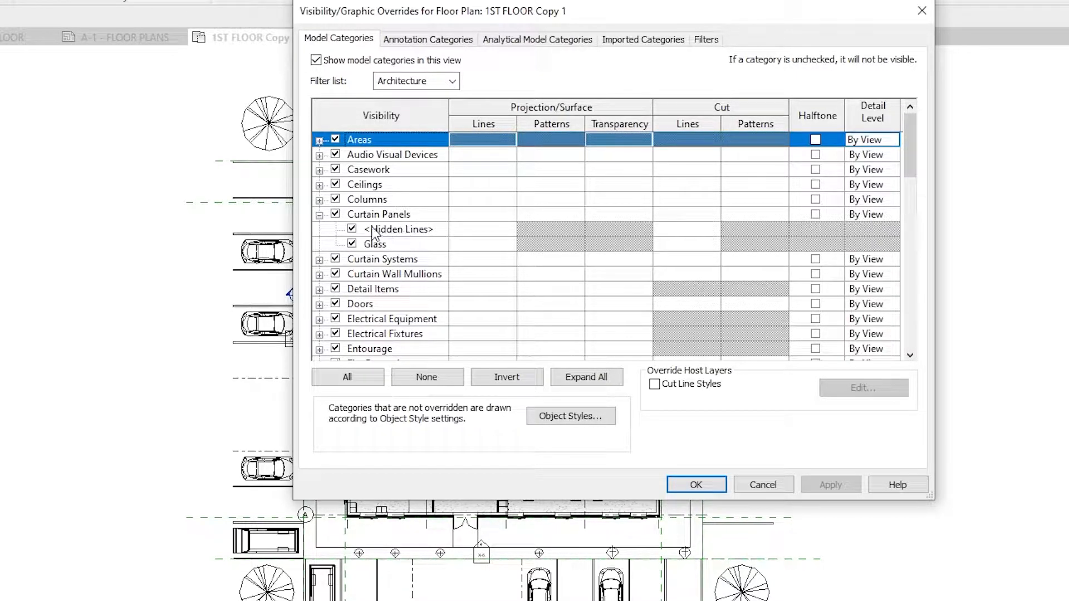
{"action": "left_click", "coordinate": [323, 219]}
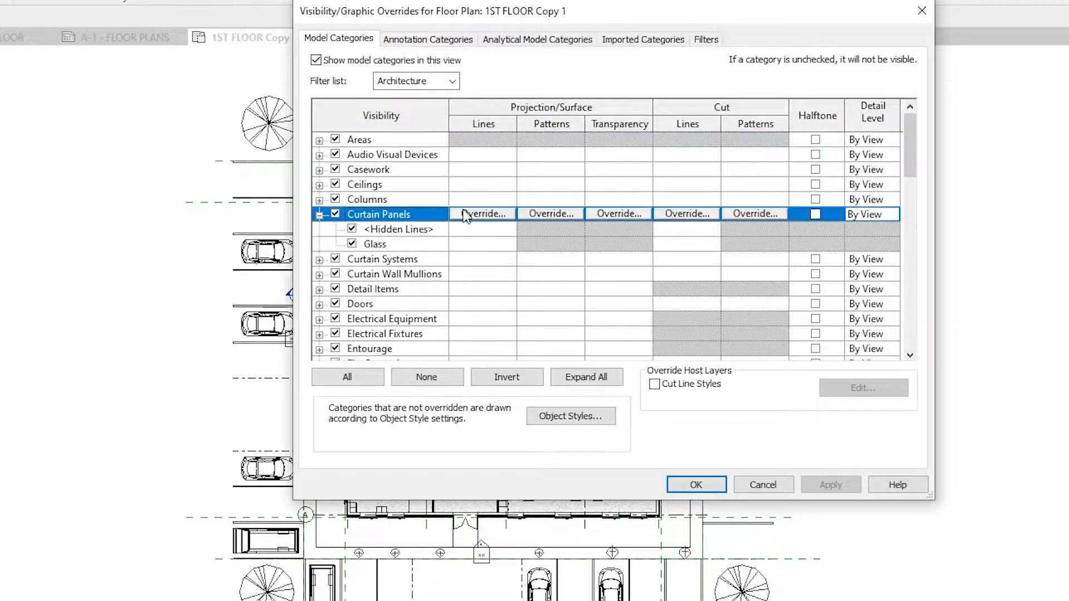
{"action": "left_click", "coordinate": [319, 216]}
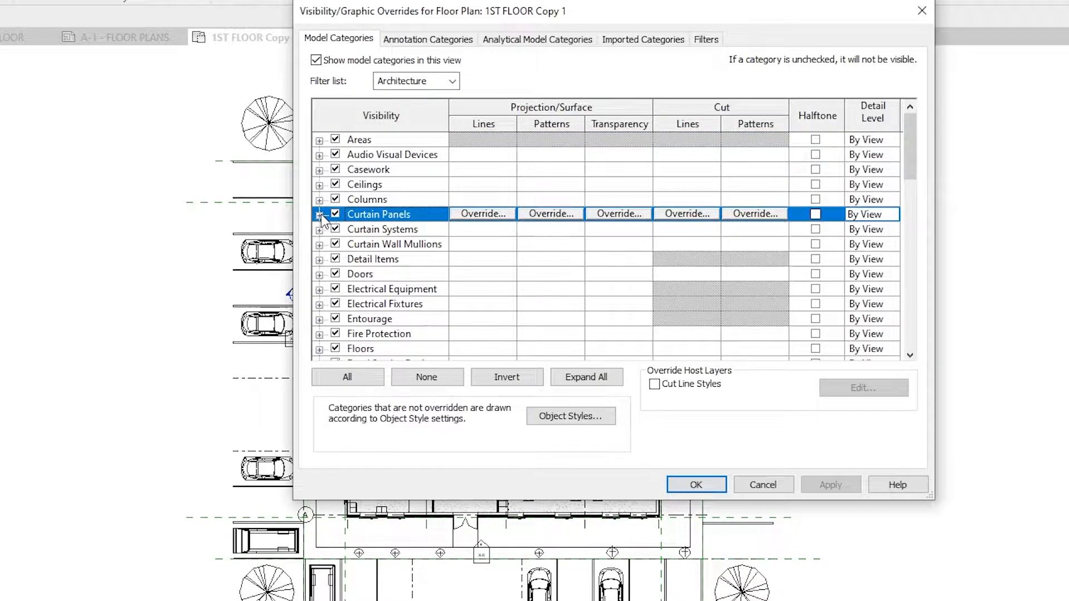
{"action": "left_click", "coordinate": [503, 215]}
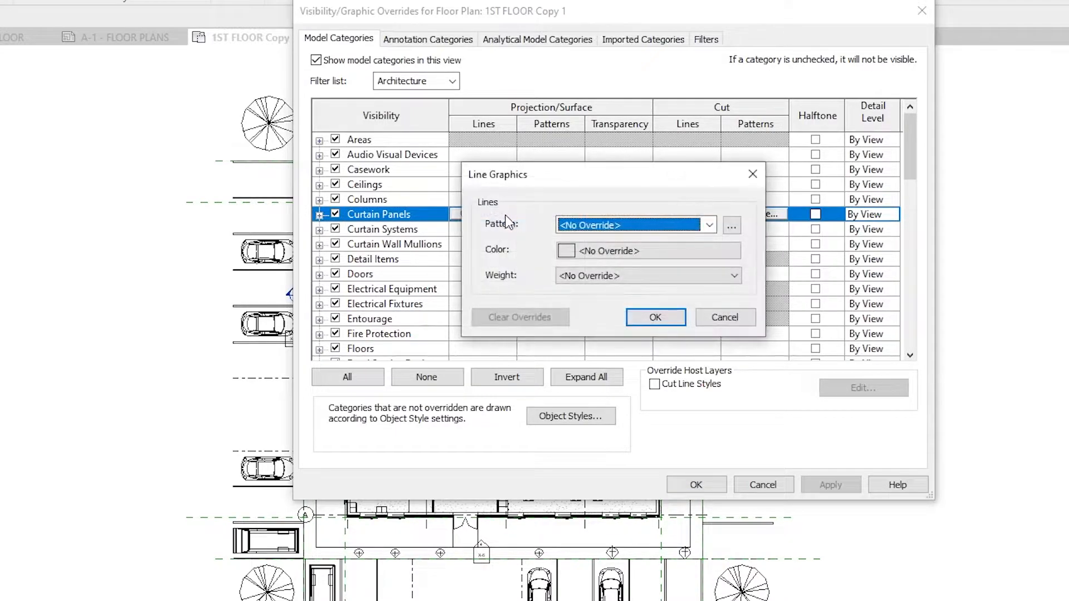
{"action": "left_click", "coordinate": [709, 225]}
{"action": "left_click", "coordinate": [706, 241]}
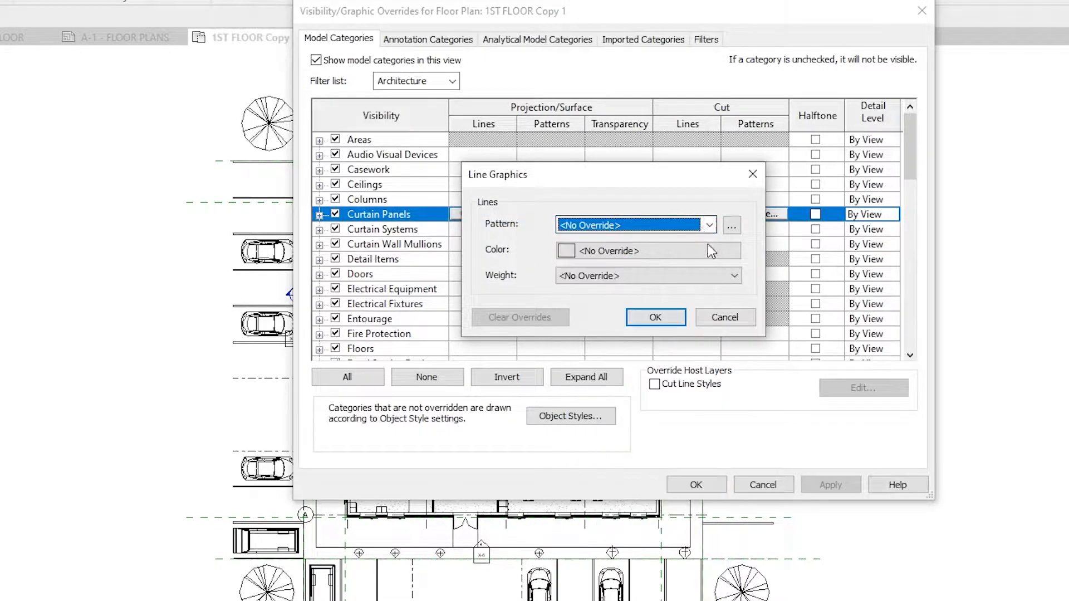
{"action": "left_click", "coordinate": [707, 249]}
{"action": "left_click", "coordinate": [740, 396]}
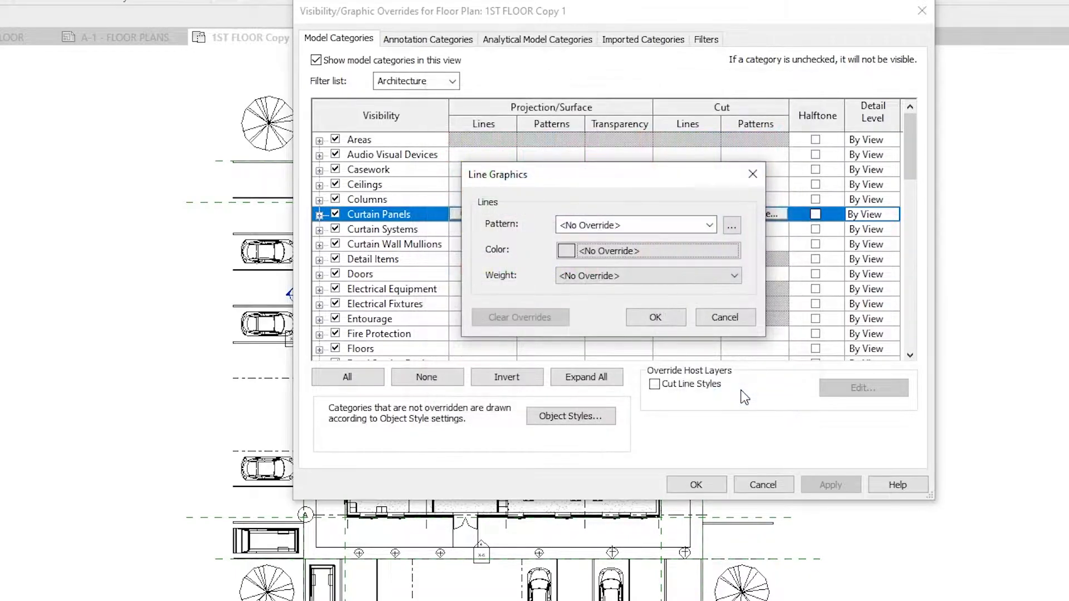
{"action": "left_click", "coordinate": [690, 316]}
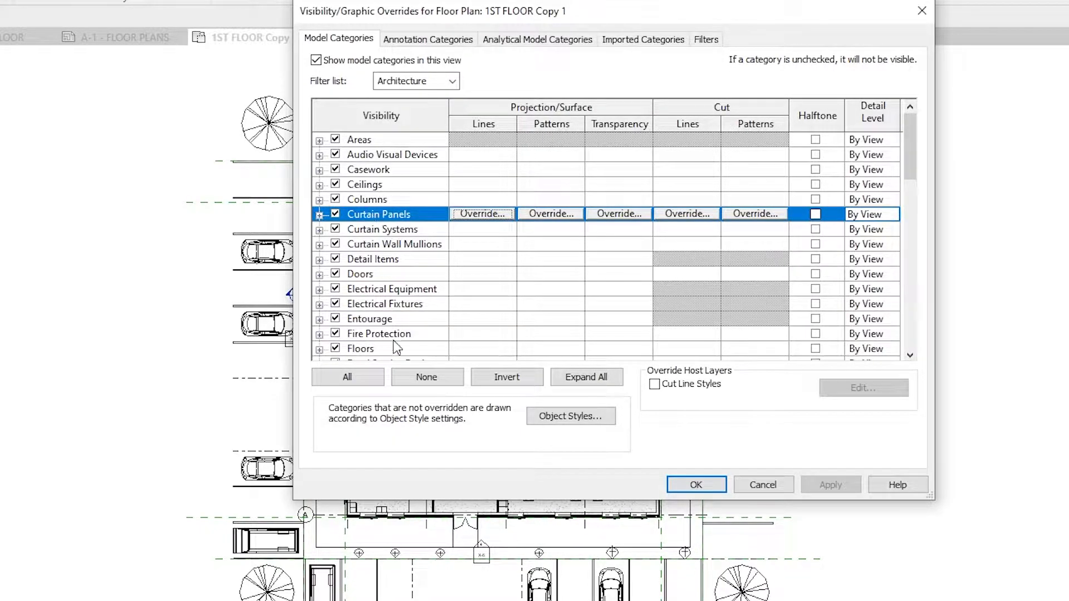
- Include the Structure, Mechanical, Electrical, Piping and Infrastructure disciplines in the model category list alongside Architecture
{"action": "left_click", "coordinate": [452, 82]}
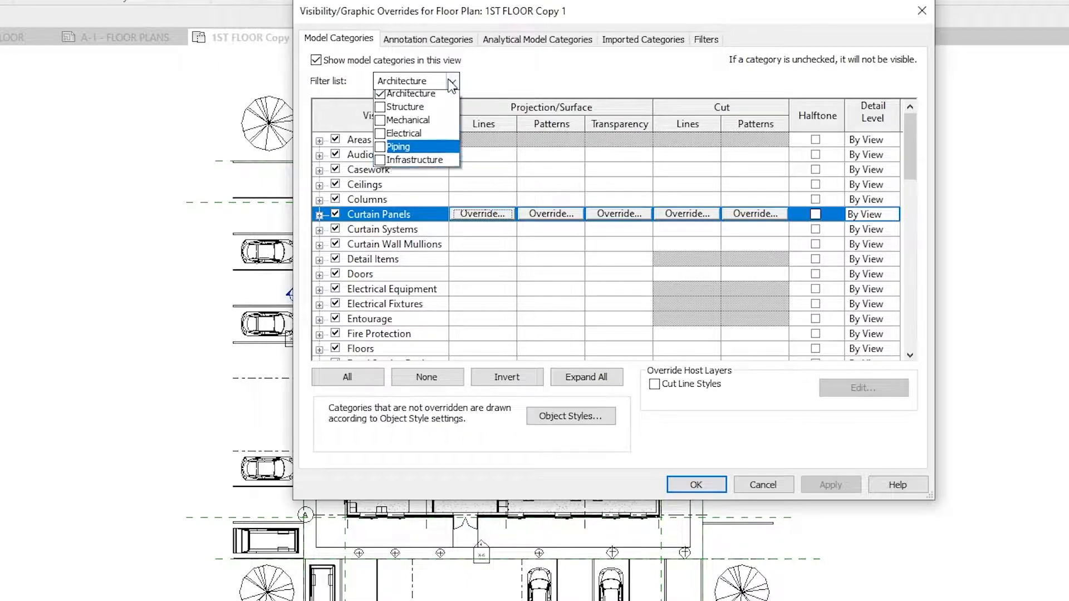
{"action": "left_click", "coordinate": [380, 111]}
{"action": "left_click", "coordinate": [380, 124]}
{"action": "left_click", "coordinate": [383, 138]}
{"action": "left_click", "coordinate": [383, 151]}
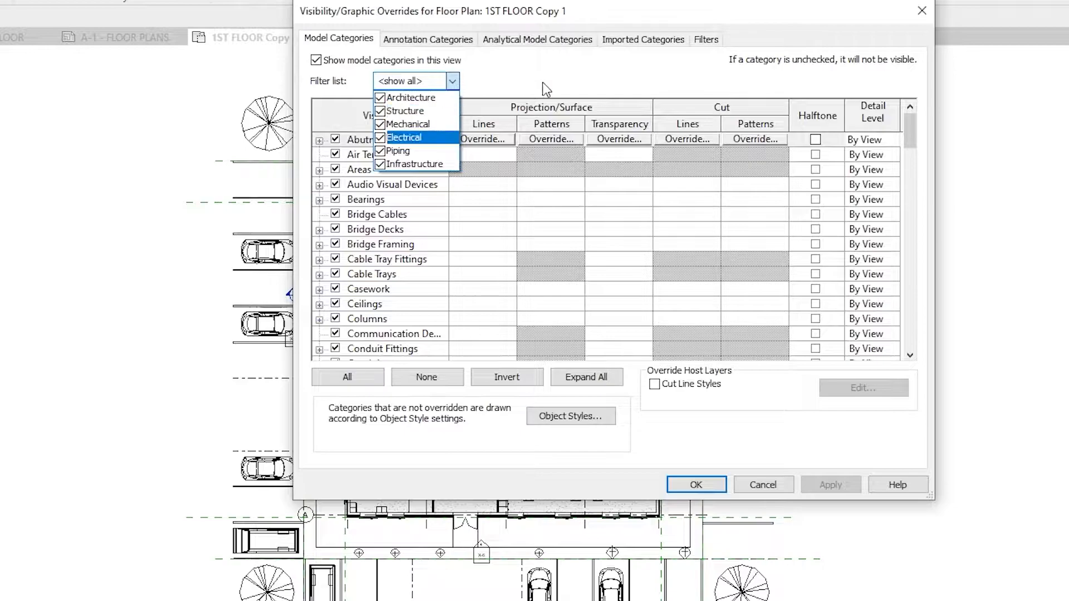
{"action": "left_click", "coordinate": [421, 192]}
- Try a Solid pattern and Magenta color override on the Floors category's projection lines, and discard the visibility/graphic changes
{"action": "scroll", "coordinate": [422, 194], "scroll_direction": "down", "scroll_amount": 2}
{"action": "scroll", "coordinate": [421, 193], "scroll_direction": "down", "scroll_amount": 5}
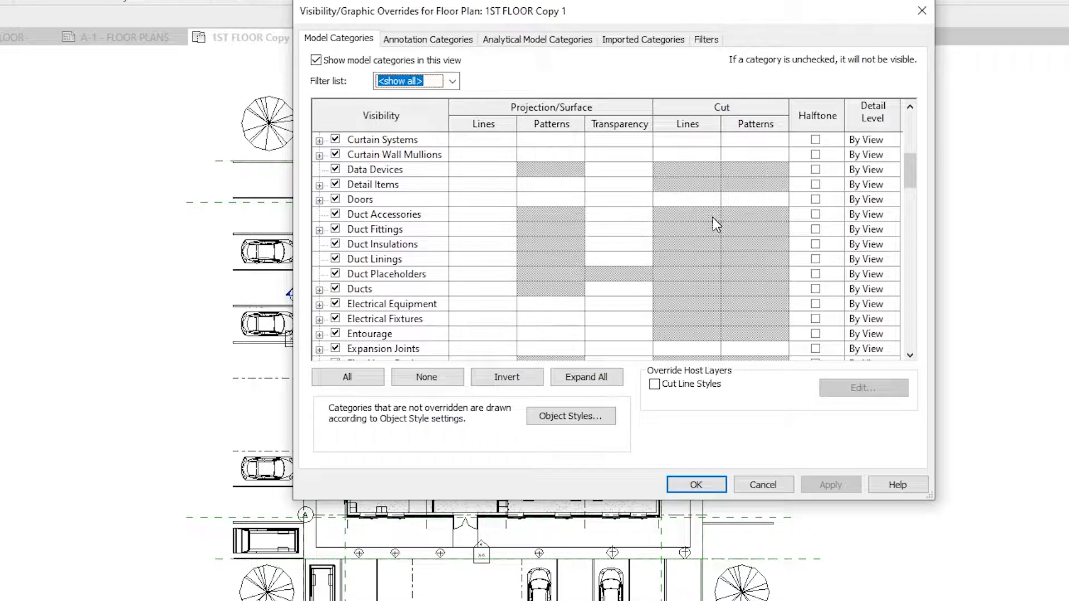
{"action": "scroll", "coordinate": [490, 212], "scroll_direction": "down", "scroll_amount": 3}
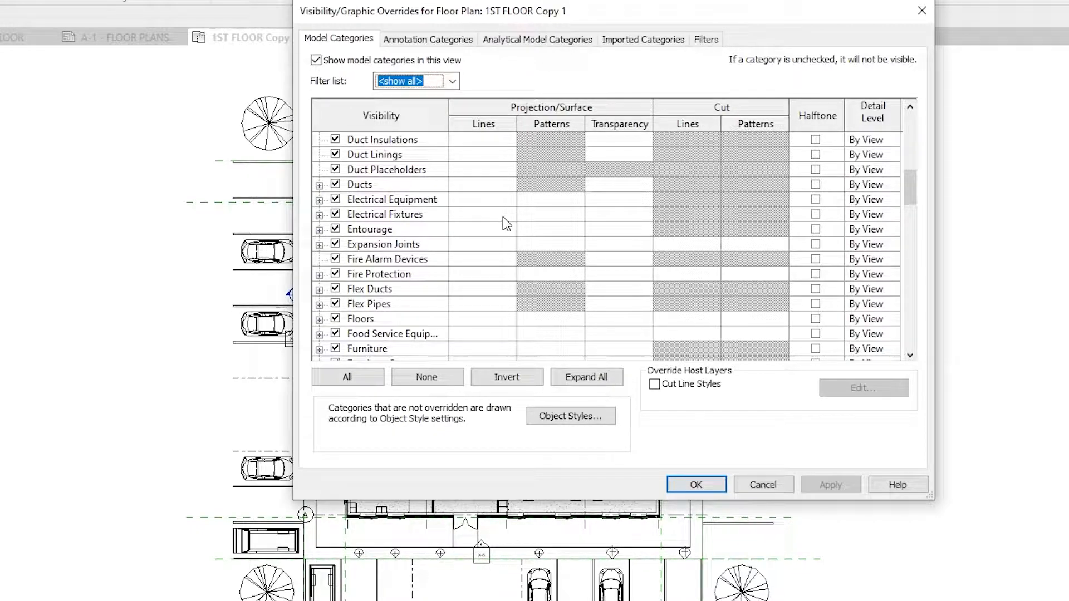
{"action": "scroll", "coordinate": [495, 219], "scroll_direction": "up", "scroll_amount": 2}
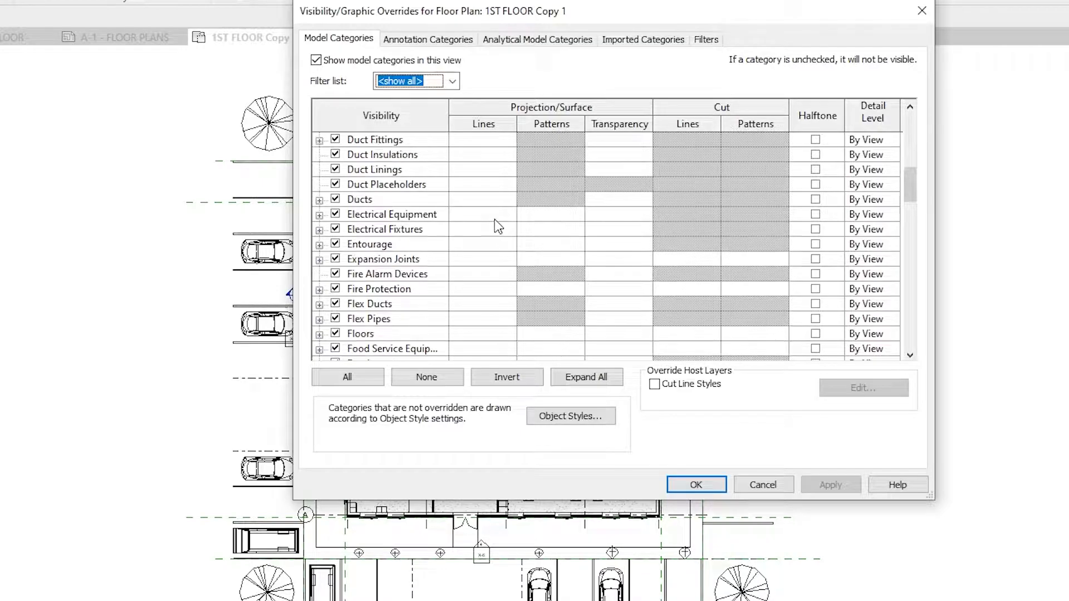
{"action": "scroll", "coordinate": [494, 184], "scroll_direction": "down", "scroll_amount": 2}
{"action": "scroll", "coordinate": [493, 198], "scroll_direction": "down", "scroll_amount": 1}
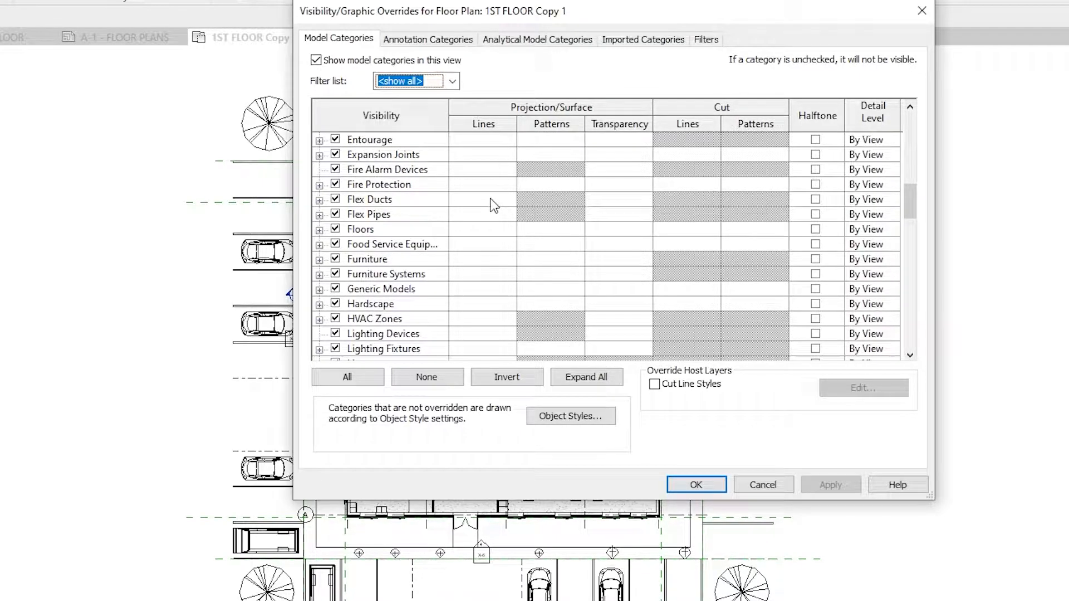
{"action": "left_click", "coordinate": [477, 229]}
{"action": "left_click", "coordinate": [479, 229]}
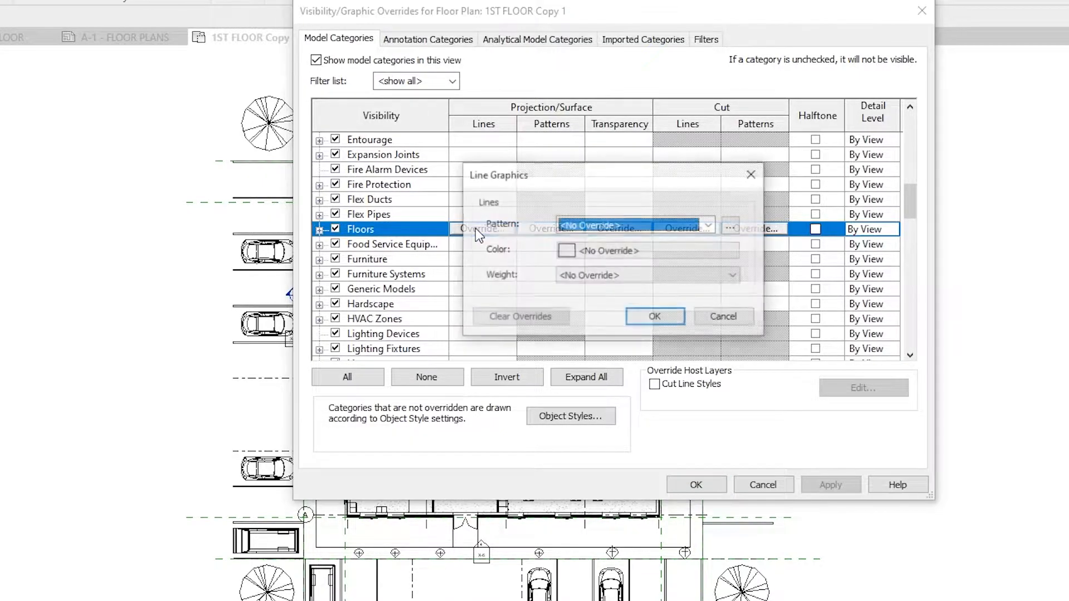
{"action": "left_click", "coordinate": [708, 226]}
{"action": "left_click", "coordinate": [637, 255]}
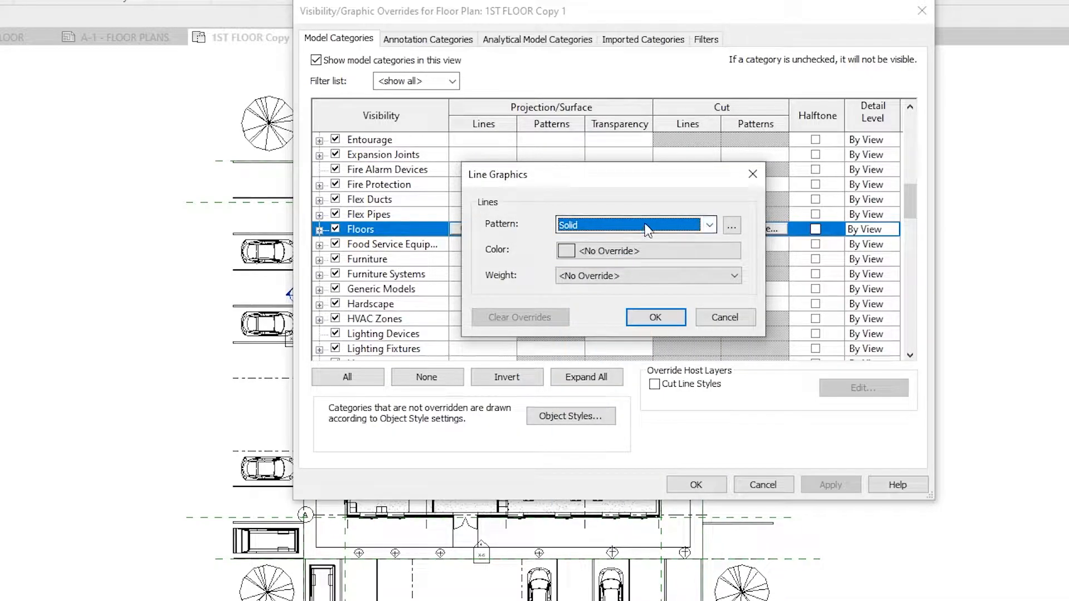
{"action": "left_click", "coordinate": [633, 250]}
{"action": "left_click", "coordinate": [570, 270]}
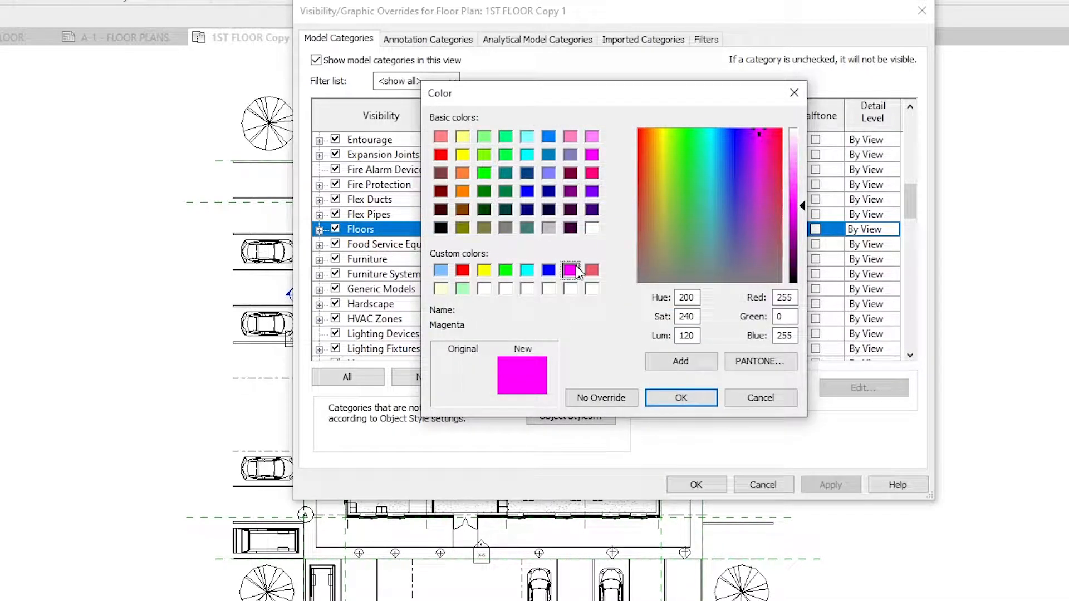
{"action": "left_click", "coordinate": [681, 399]}
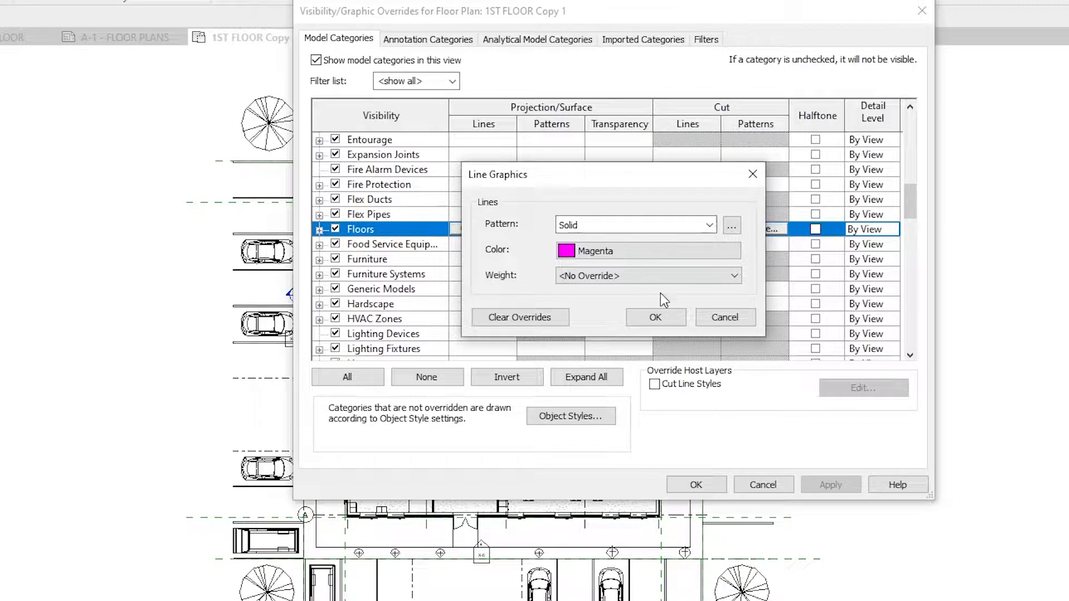
{"action": "left_click", "coordinate": [657, 317]}
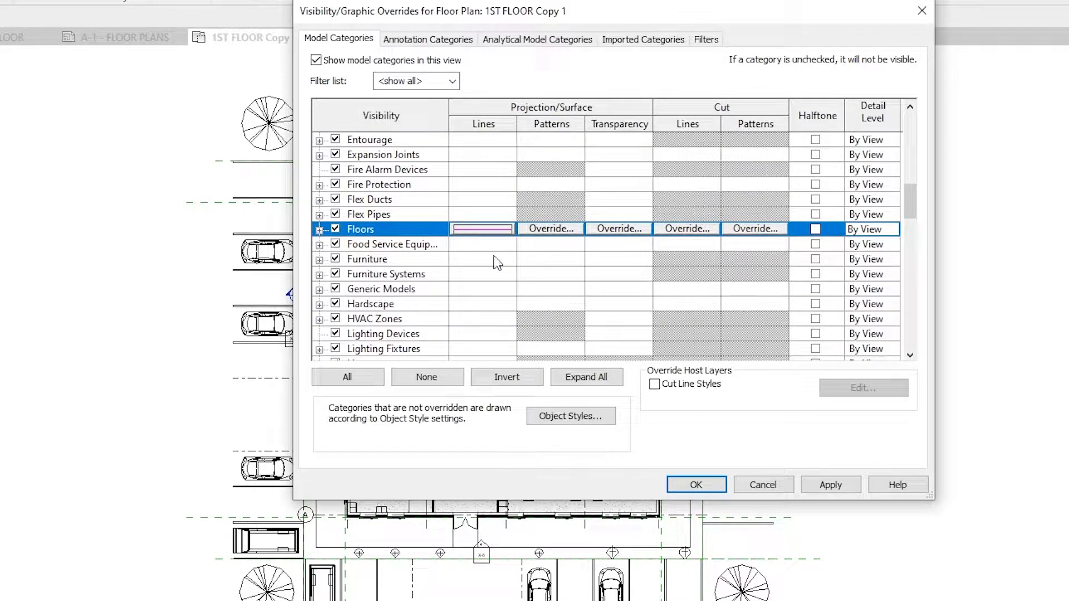
{"action": "left_click", "coordinate": [769, 487]}
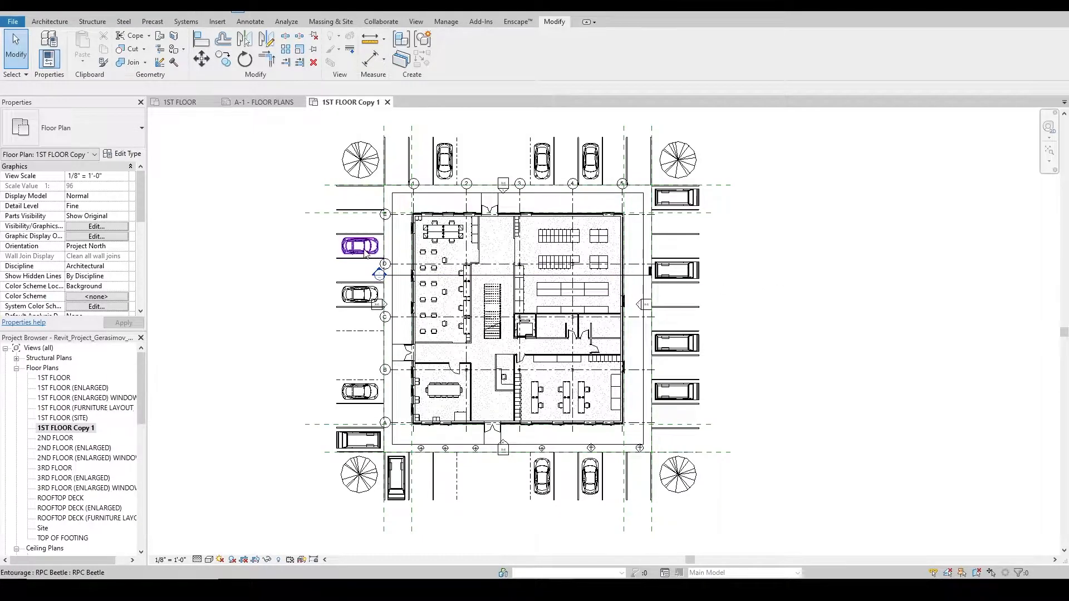
- Check which category a parked car in the plan belongs to, and expand the Entourage category in the view's visibility/graphic overrides
{"action": "left_click", "coordinate": [366, 251]}
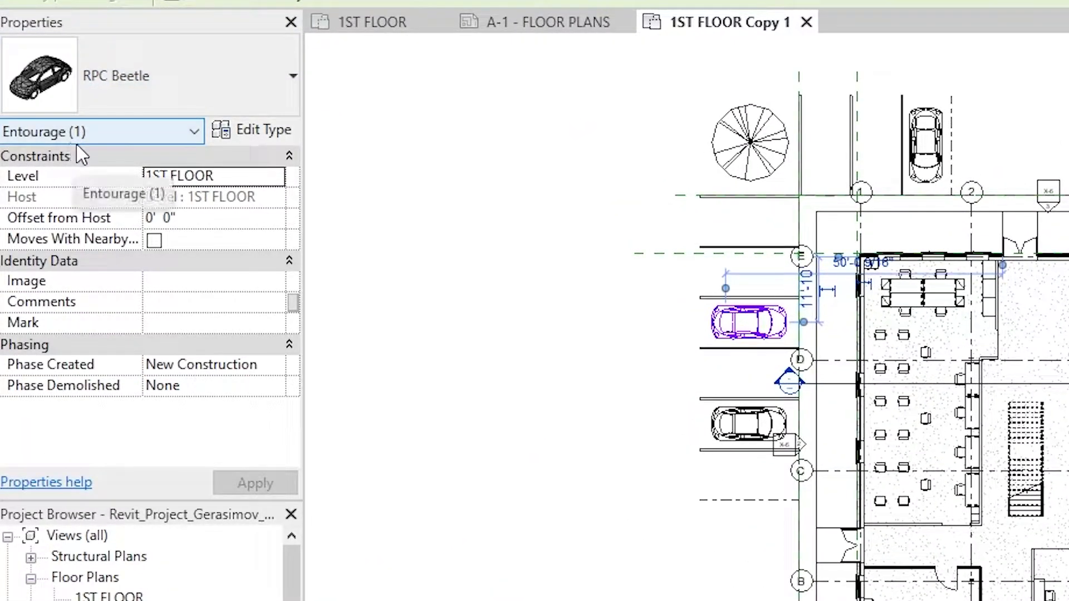
{"action": "left_click", "coordinate": [616, 346]}
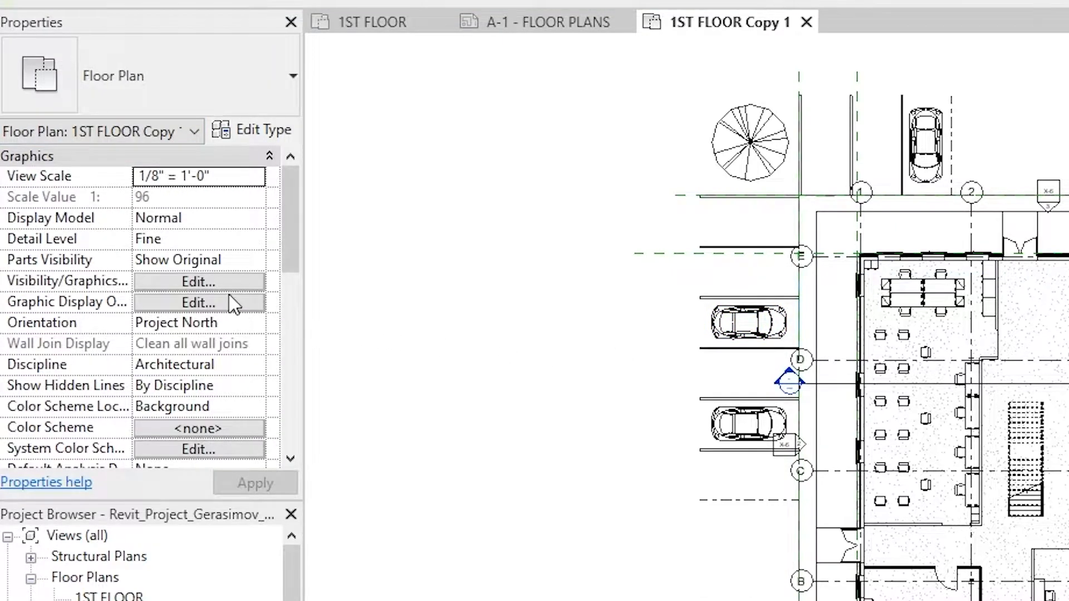
{"action": "left_click", "coordinate": [227, 280]}
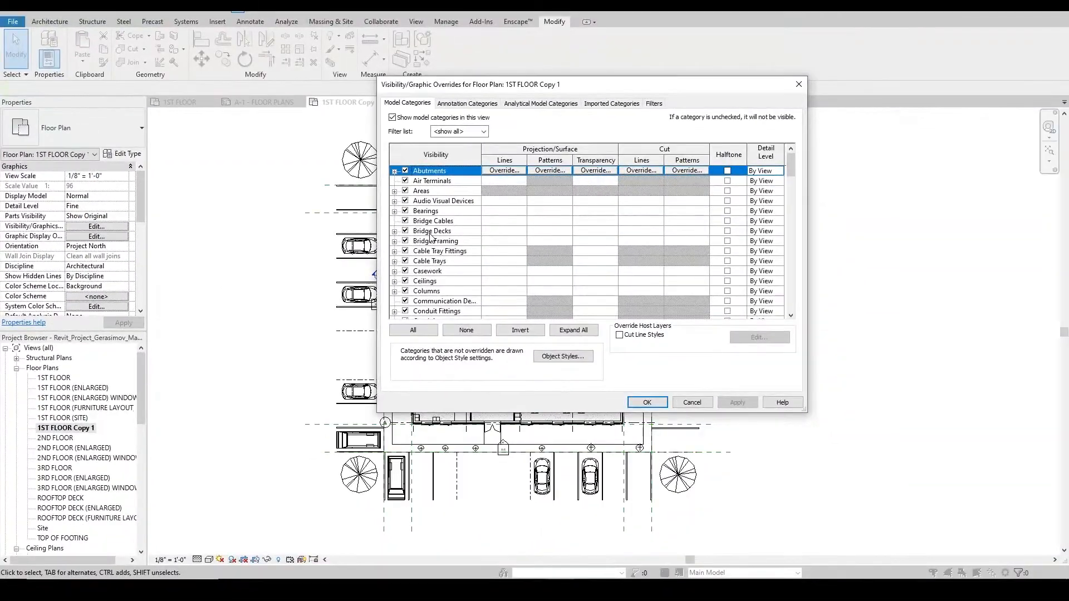
{"action": "scroll", "coordinate": [432, 236], "scroll_direction": "down", "scroll_amount": 6}
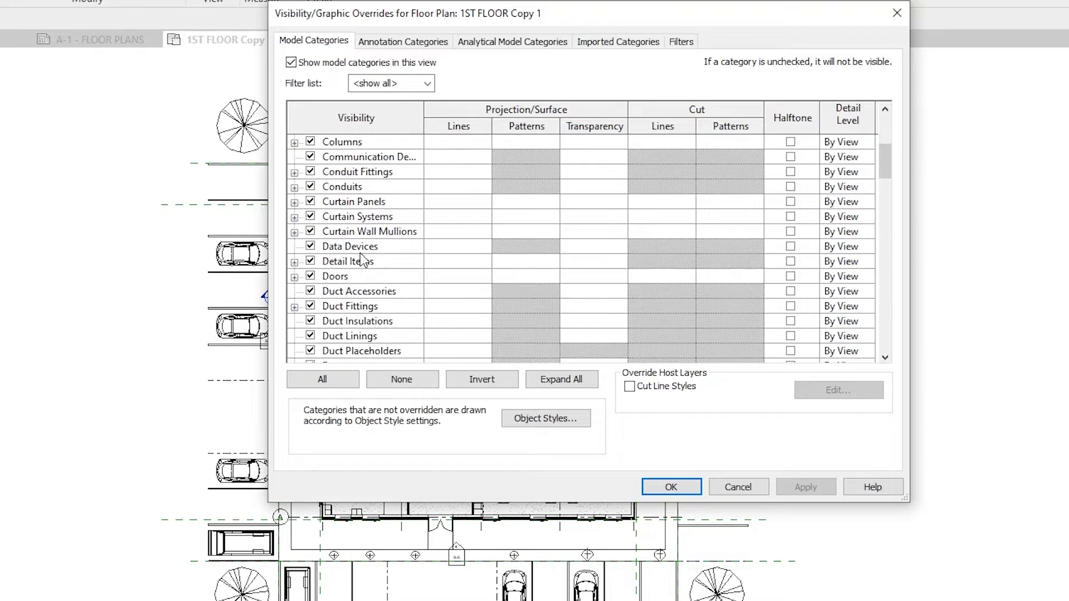
{"action": "scroll", "coordinate": [363, 259], "scroll_direction": "down", "scroll_amount": 6}
{"action": "scroll", "coordinate": [363, 259], "scroll_direction": "up", "scroll_amount": 3}
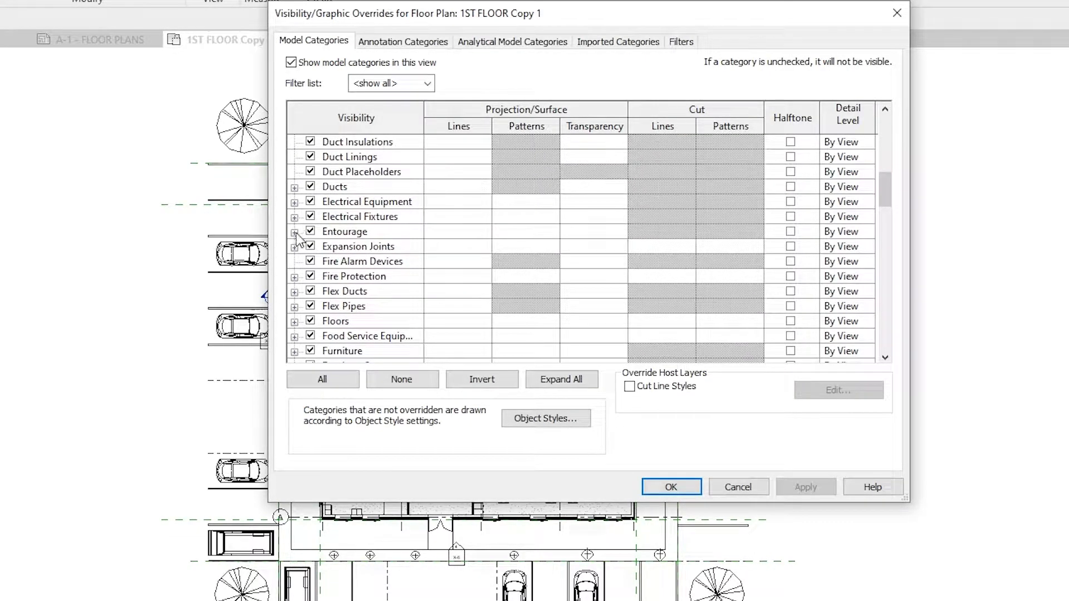
{"action": "left_click", "coordinate": [294, 232]}
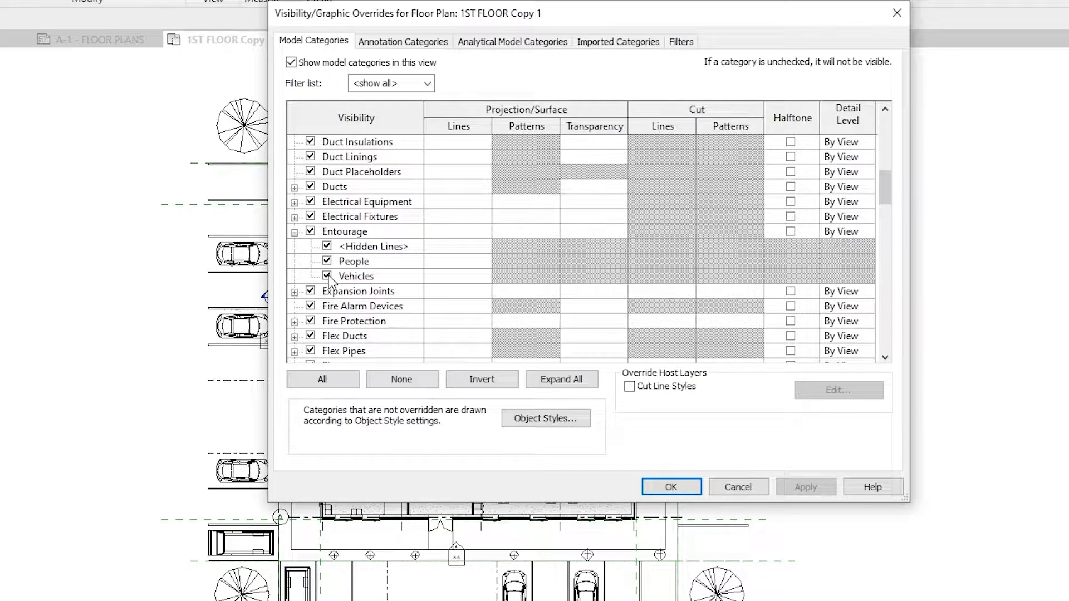
- Switch the Entourage category's visibility off and back on, and close the overrides without keeping changes
{"action": "left_click", "coordinate": [311, 231]}
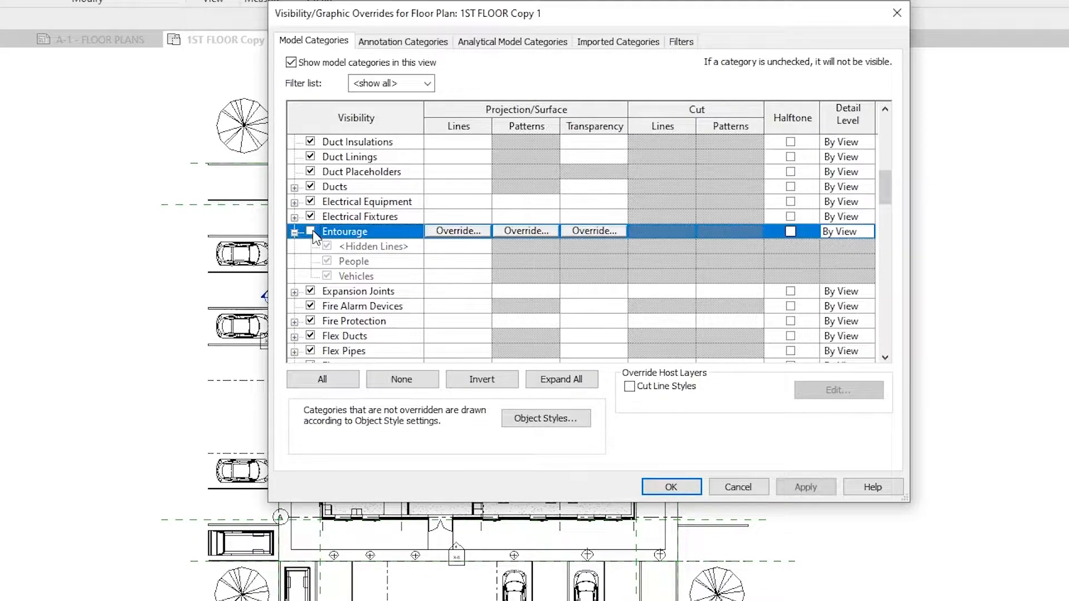
{"action": "left_click", "coordinate": [311, 232]}
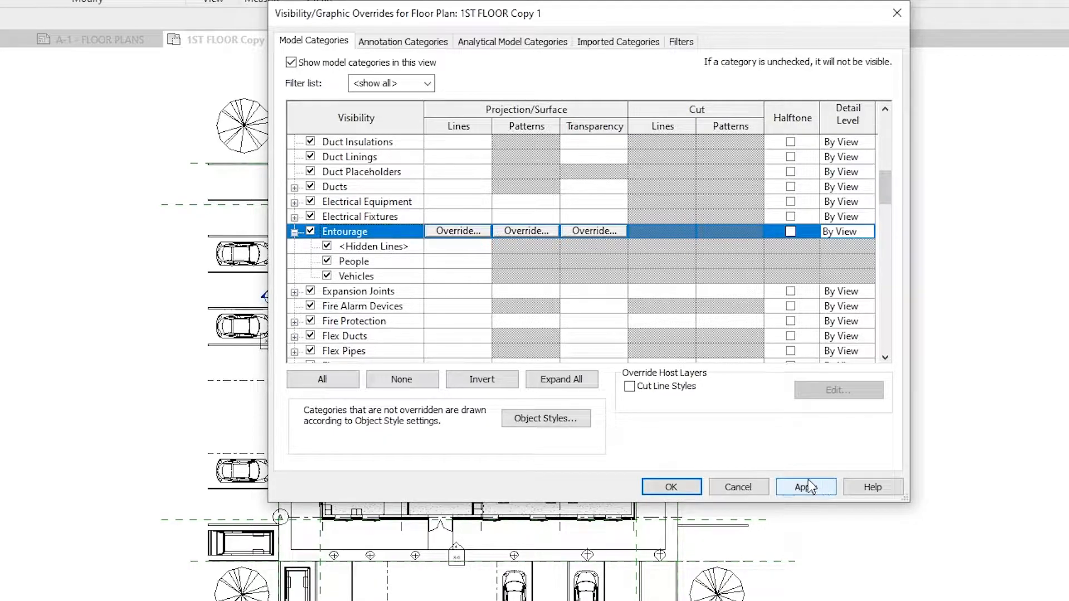
{"action": "left_click", "coordinate": [719, 482]}
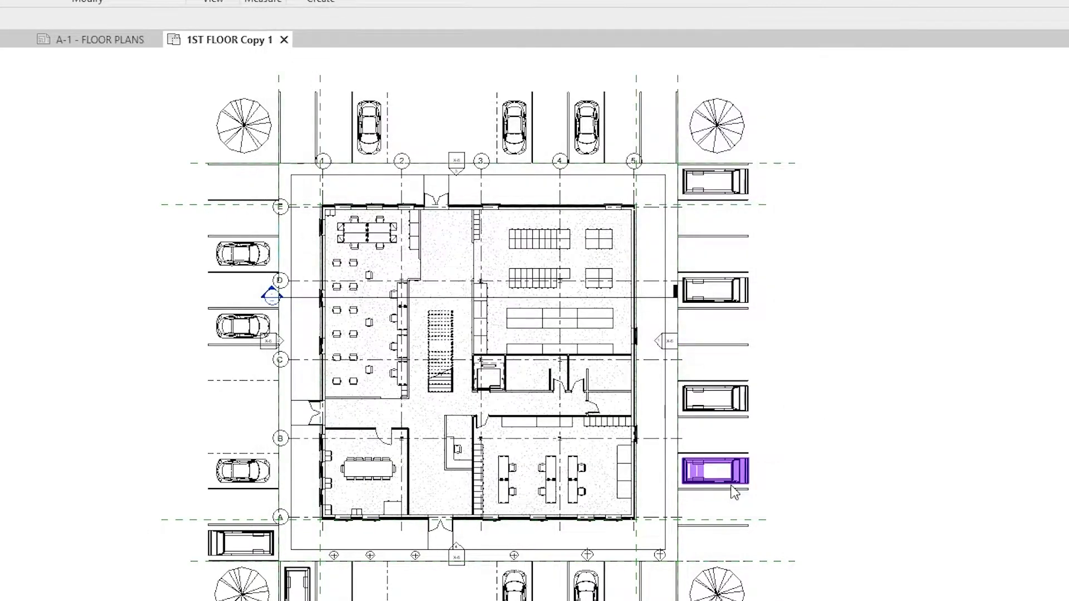
- Temporarily hide a single parked car on the west side of the 1ST FLOOR Copy 1 plan
{"action": "left_click", "coordinate": [247, 329]}
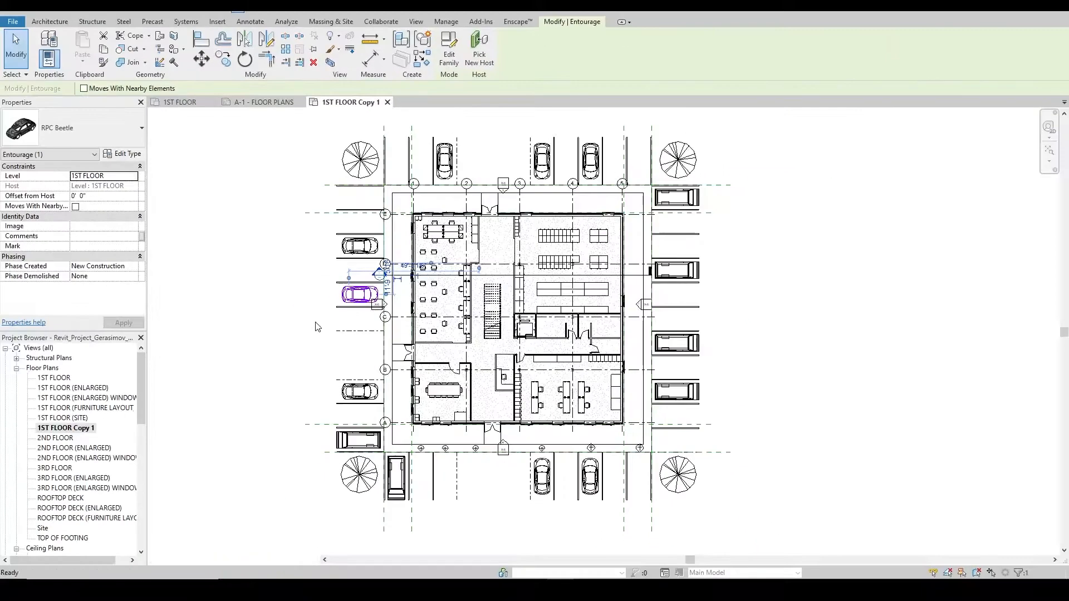
{"action": "key", "text": "h"}
{"action": "key", "text": "h"}
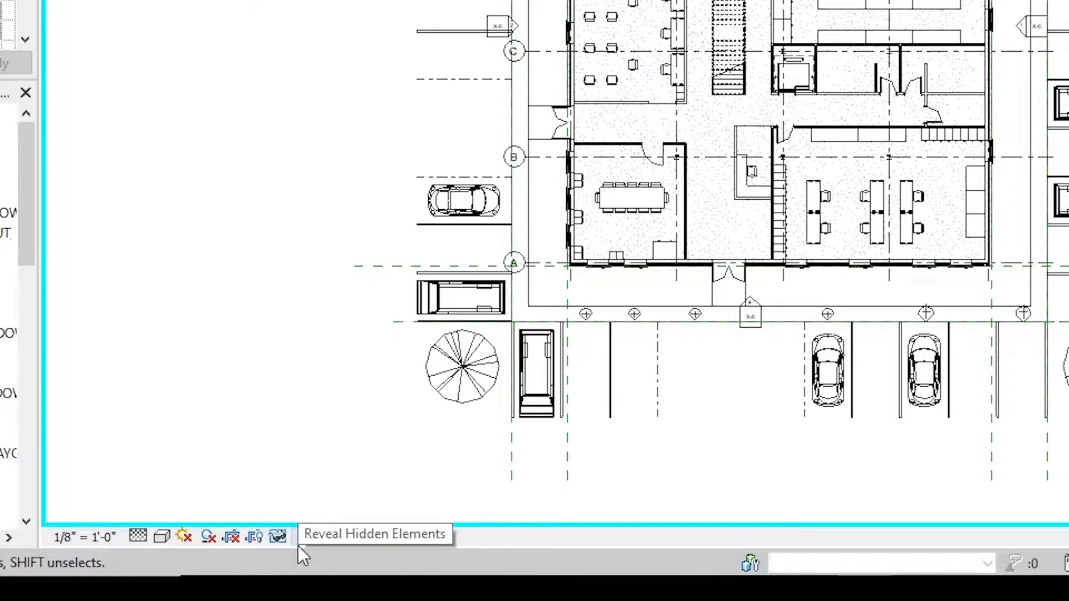
- Reveal the hidden elements to find the hidden car, leave the reveal mode, and reset the temporary hide/isolate
{"action": "left_click", "coordinate": [298, 547]}
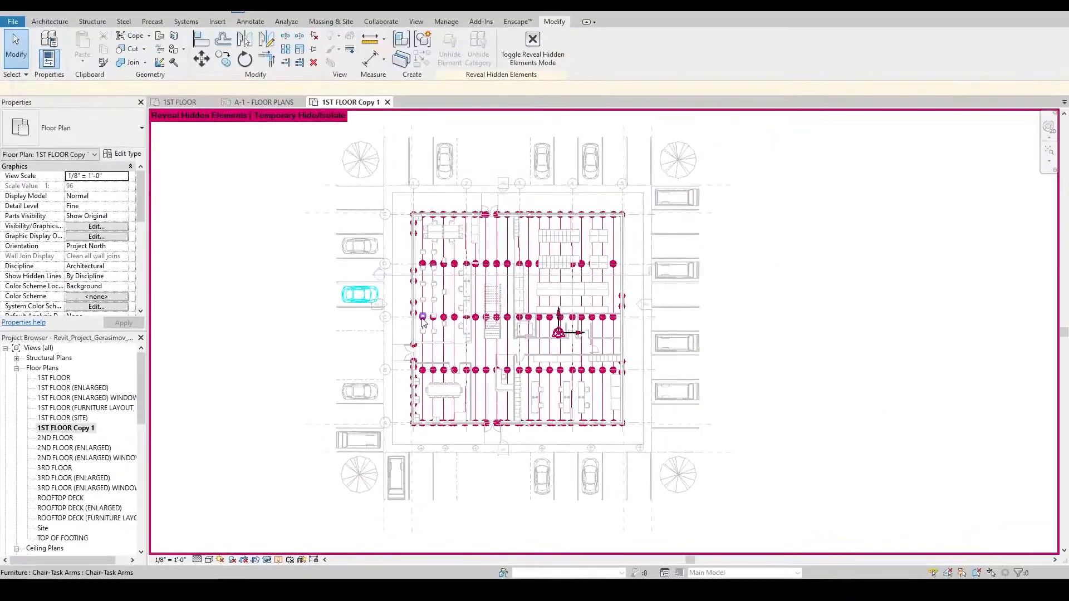
{"action": "scroll", "coordinate": [514, 182], "scroll_direction": "up", "scroll_amount": 1}
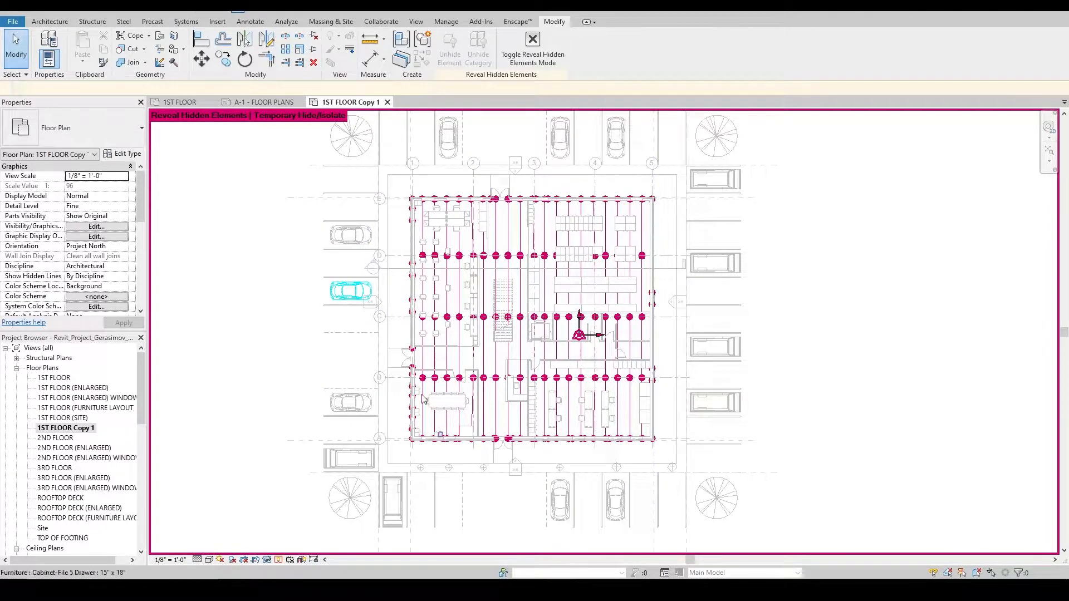
{"action": "left_click", "coordinate": [367, 294]}
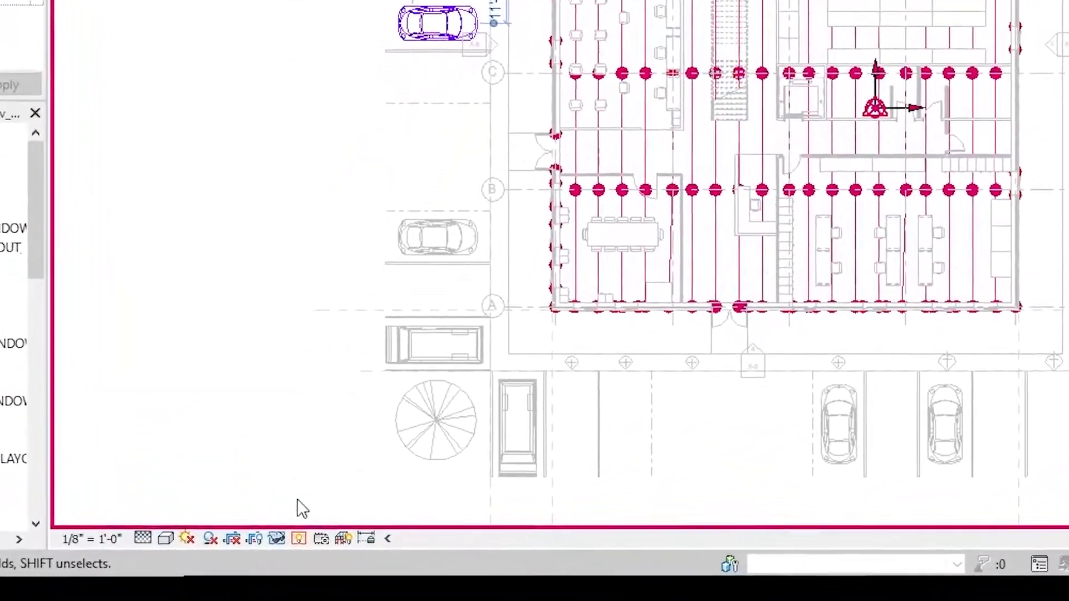
{"action": "left_click", "coordinate": [305, 536]}
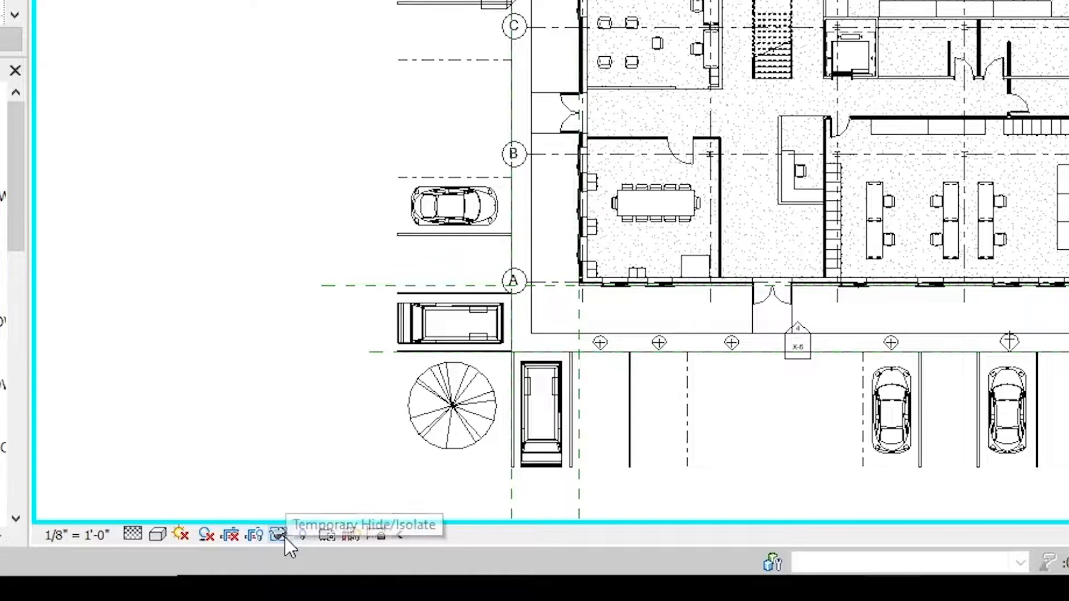
{"action": "left_click", "coordinate": [285, 537]}
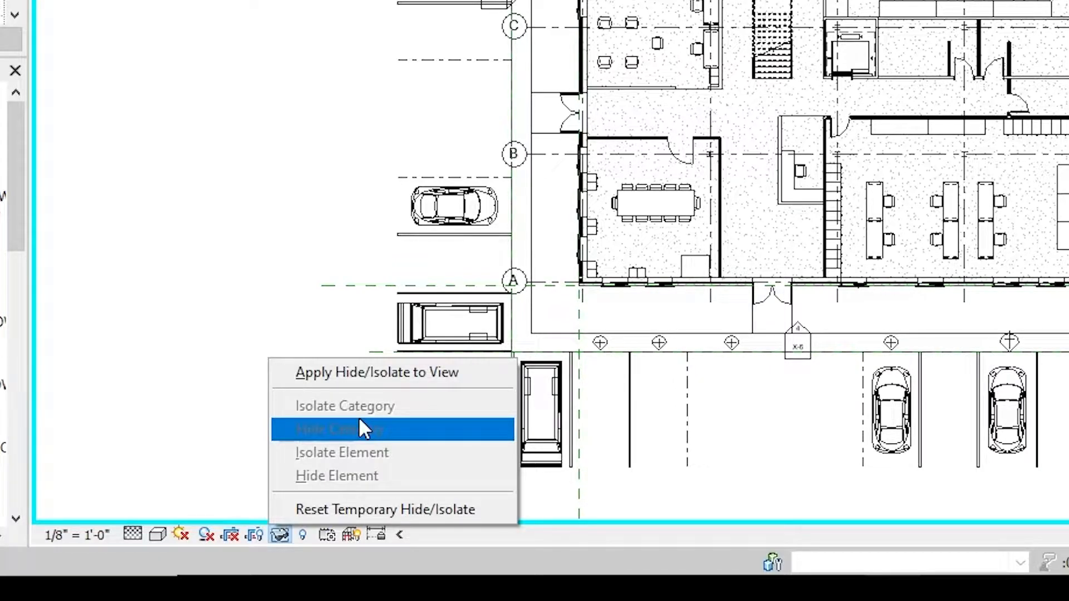
{"action": "left_click", "coordinate": [468, 509]}
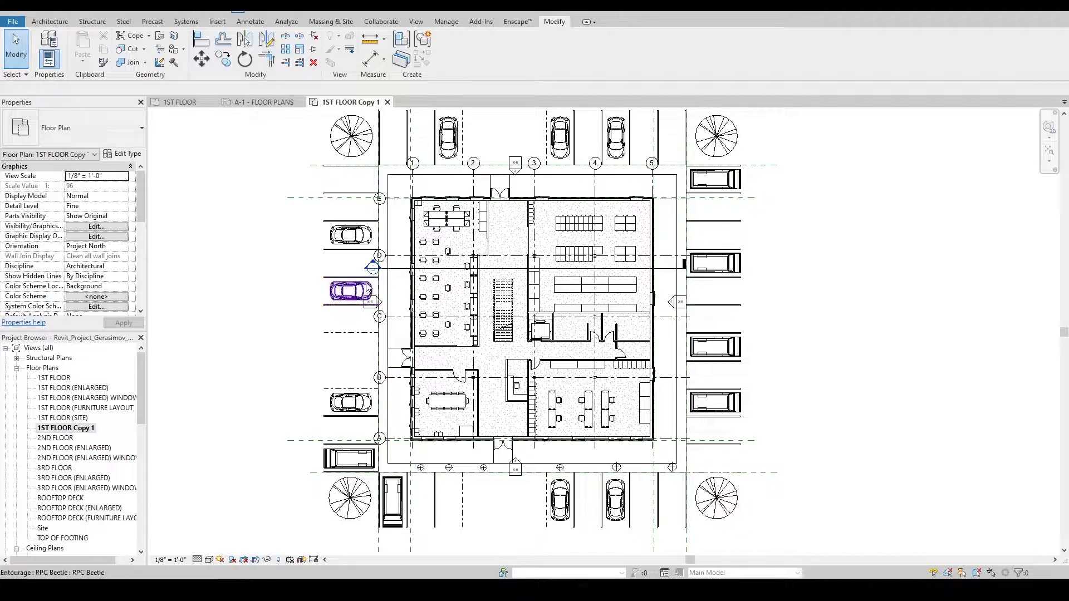
- Temporarily hide the Entourage category through a parked car and the Parking category through a parking space
{"action": "left_click", "coordinate": [344, 230]}
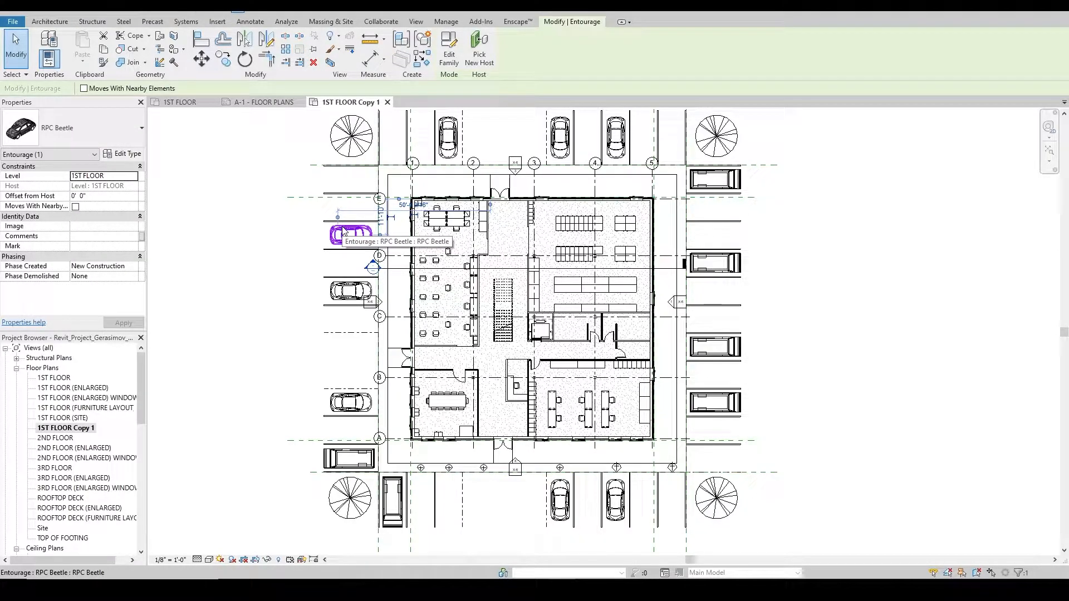
{"action": "key", "text": "h"}
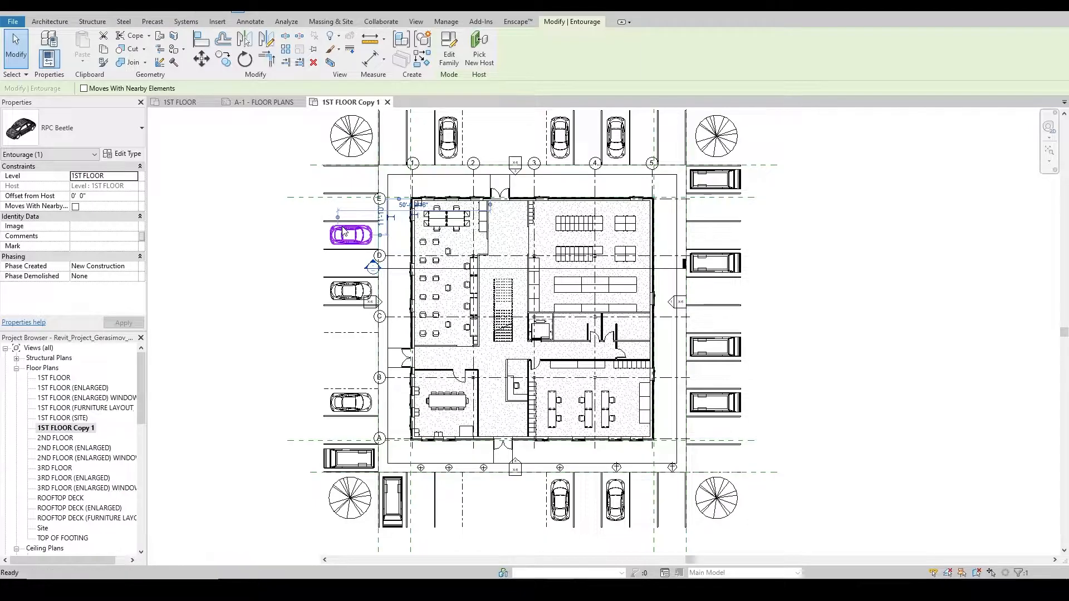
{"action": "key", "text": "c"}
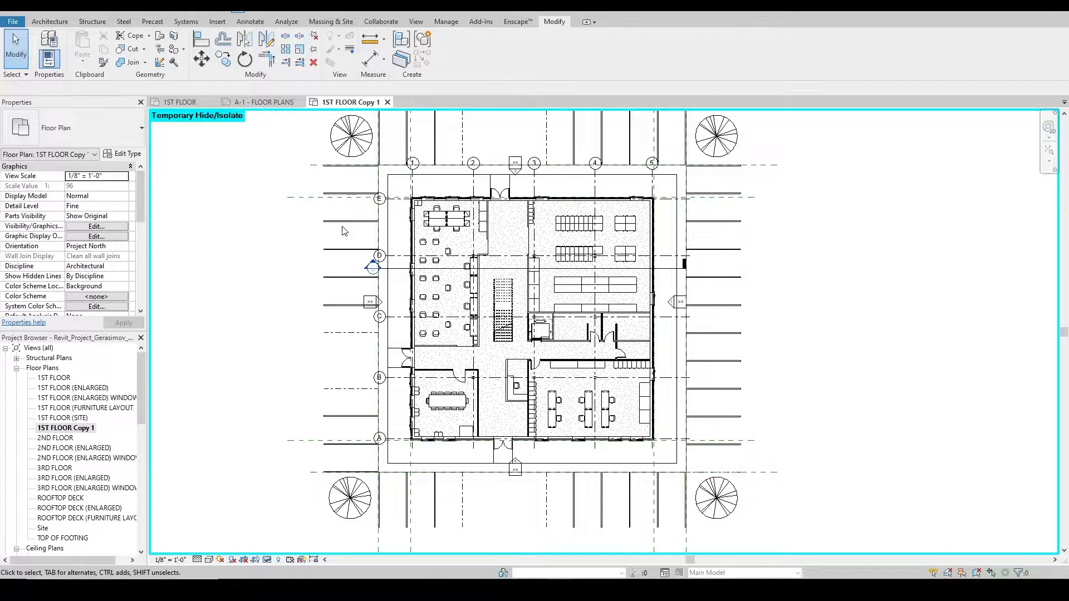
{"action": "left_click", "coordinate": [344, 306]}
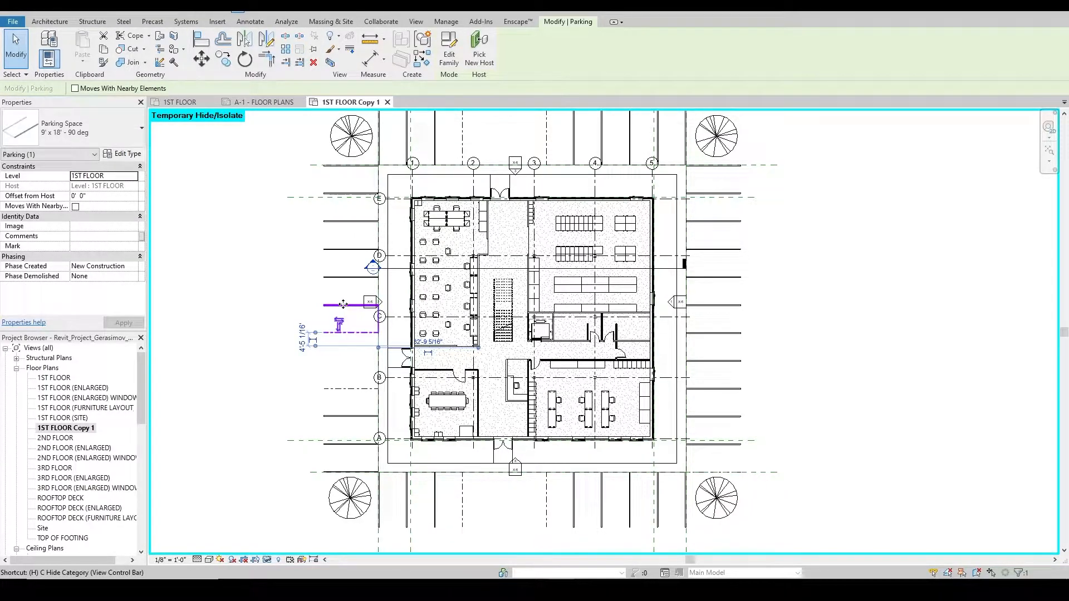
{"action": "key", "text": "c"}
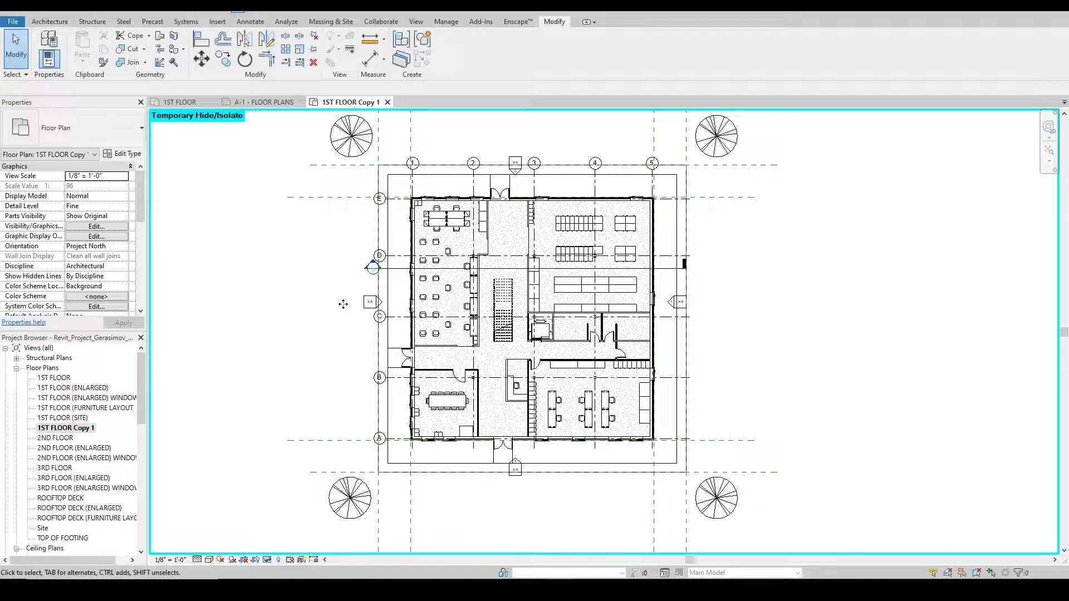
- Temporarily hide the Planting category through a corner tree and the Reference Planes category through one of its planes
{"action": "left_click", "coordinate": [349, 142]}
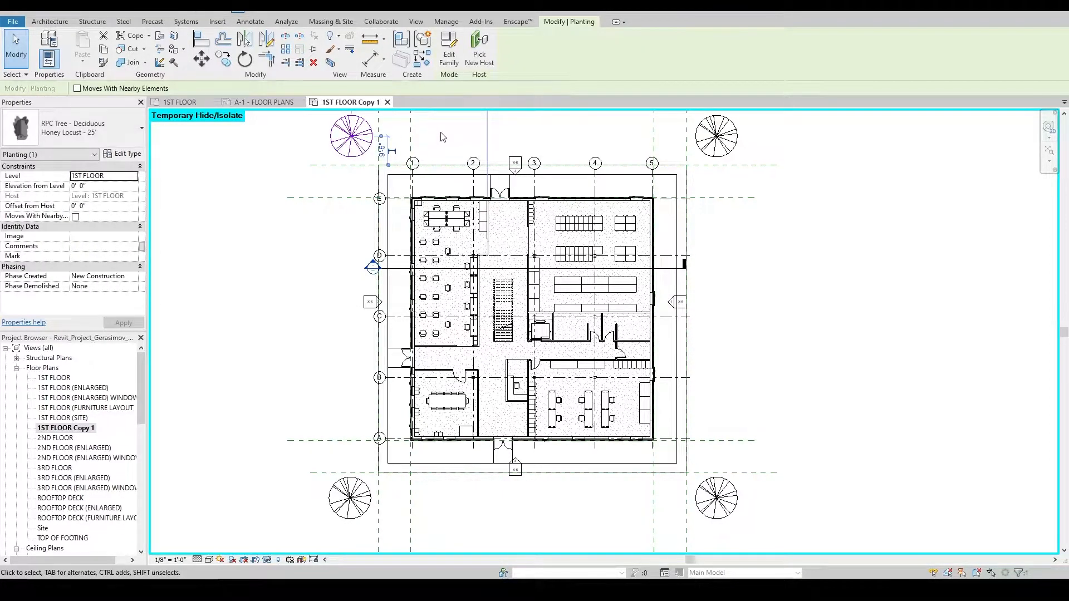
{"action": "key", "text": "h"}
{"action": "key", "text": "h"}
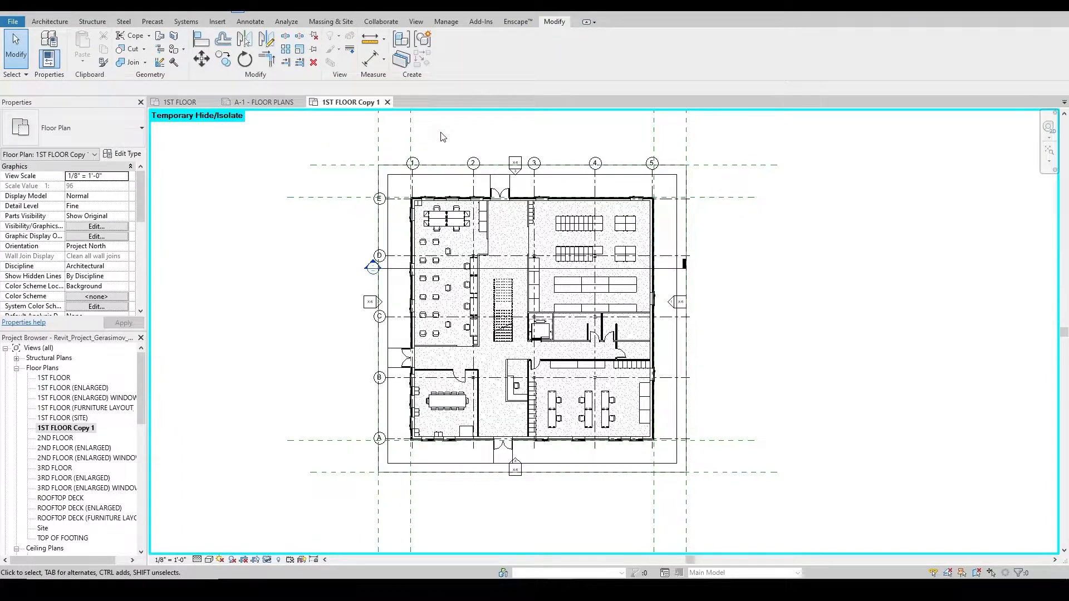
{"action": "middle_click_drag", "start_coordinate": [438, 126], "coordinate": [428, 192]}
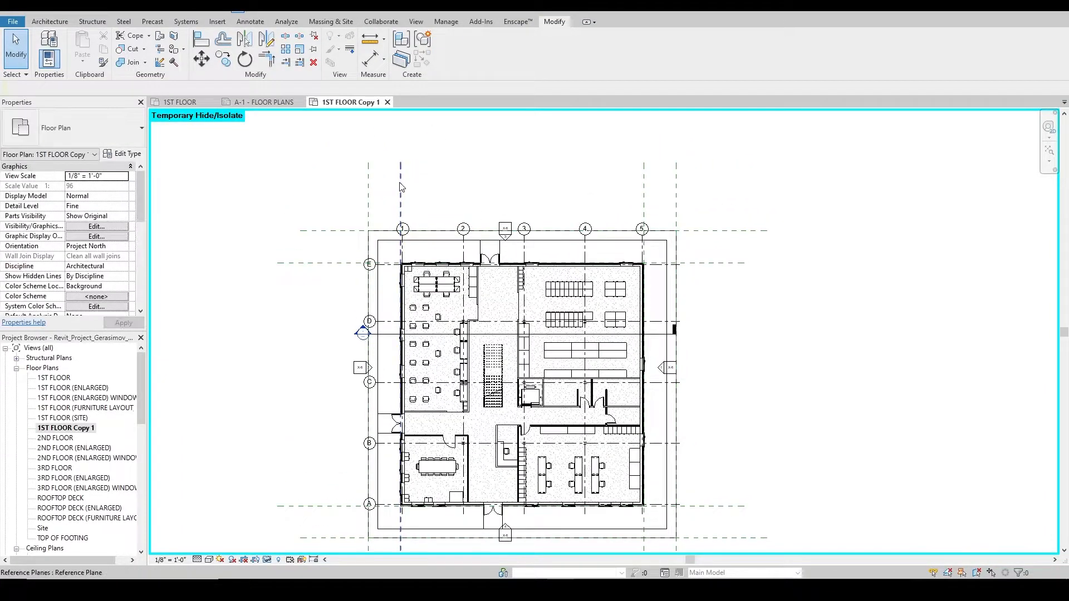
{"action": "left_click", "coordinate": [401, 190]}
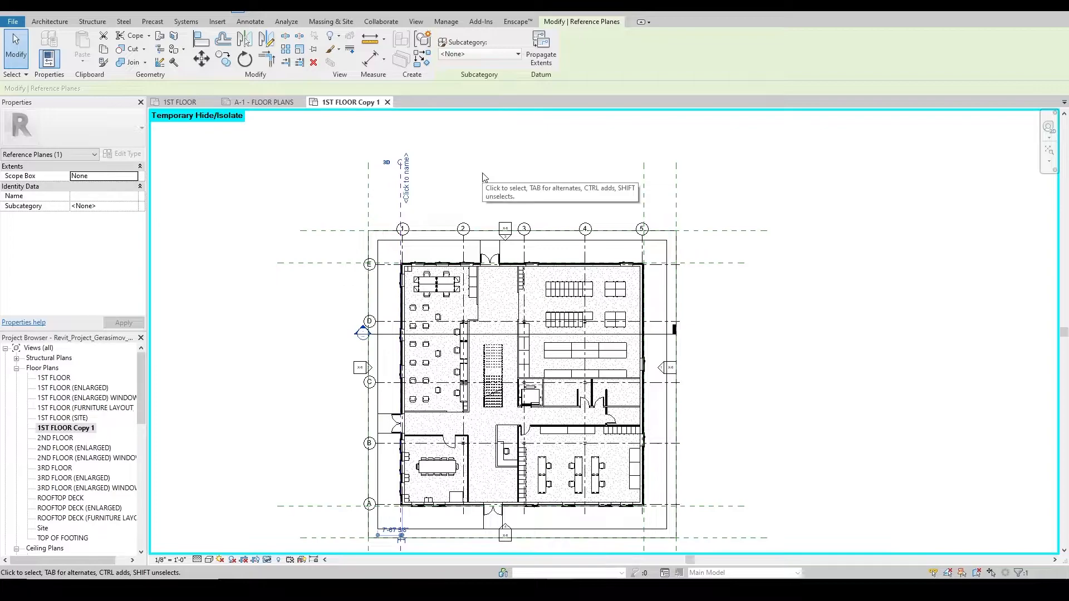
{"action": "key", "text": "h"}
{"action": "key", "text": "c"}
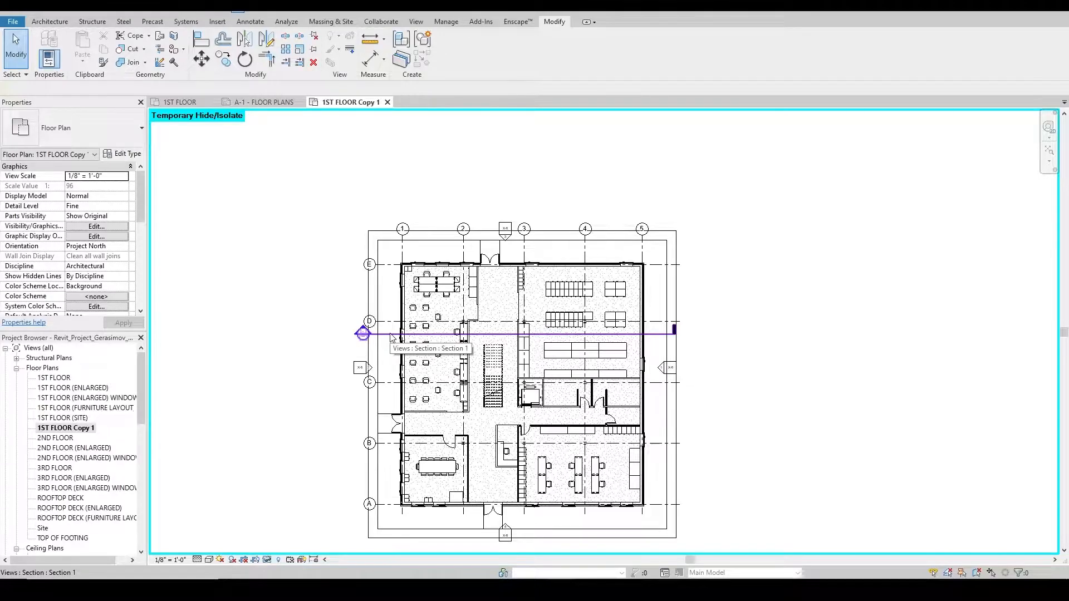
- Temporarily hide the category of the section marker crossing the building and the model lines outlining the surrounding walkway
{"action": "left_click", "coordinate": [391, 337]}
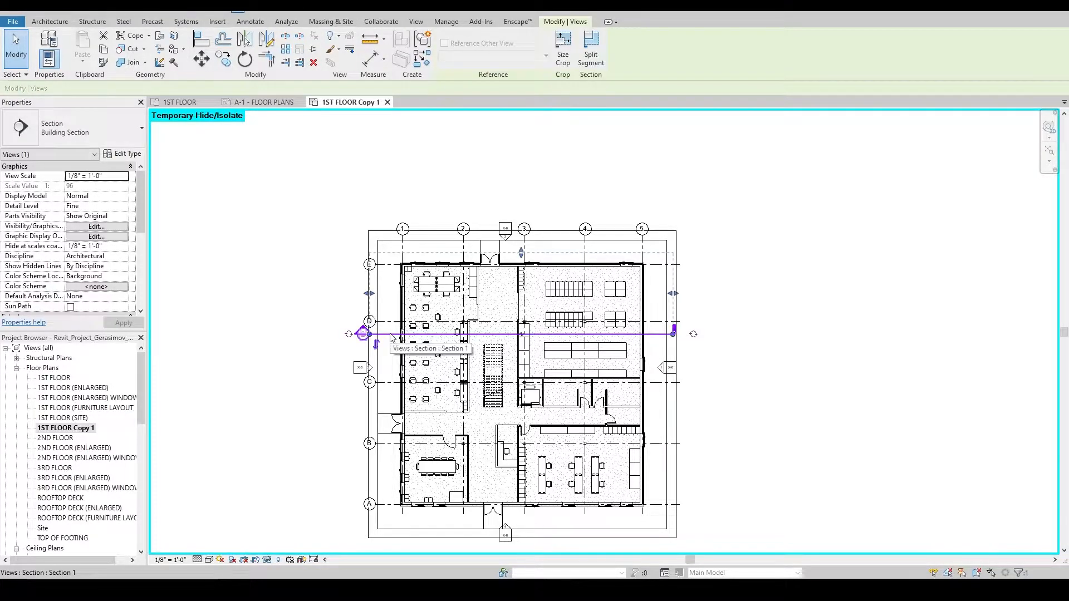
{"action": "key", "text": "h"}
{"action": "key", "text": "c"}
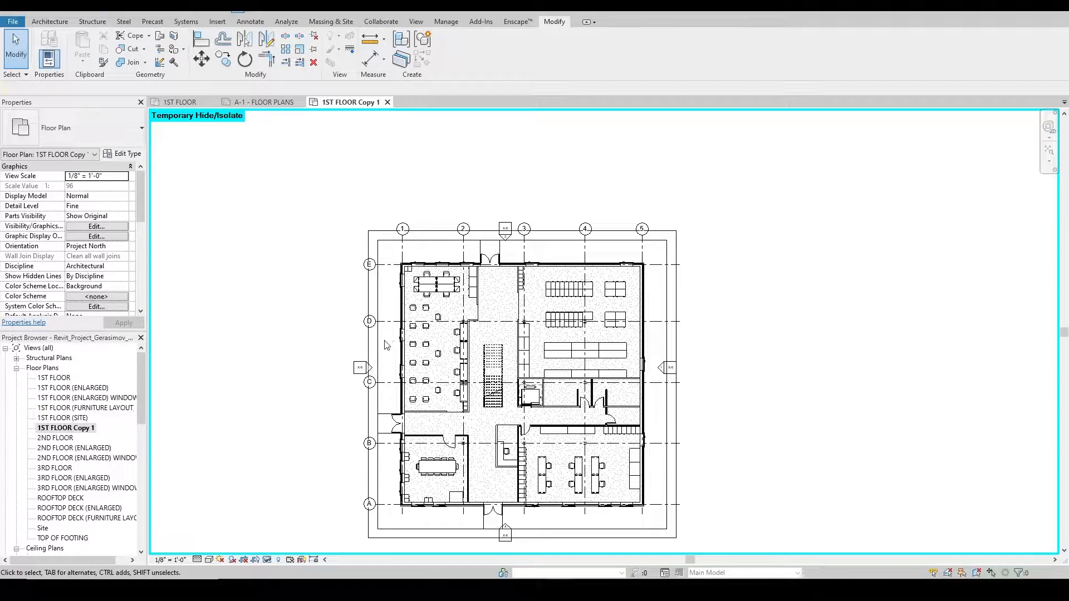
{"action": "scroll", "coordinate": [388, 342], "scroll_direction": "up", "scroll_amount": 2}
{"action": "middle_click_drag", "start_coordinate": [706, 399], "coordinate": [700, 277]}
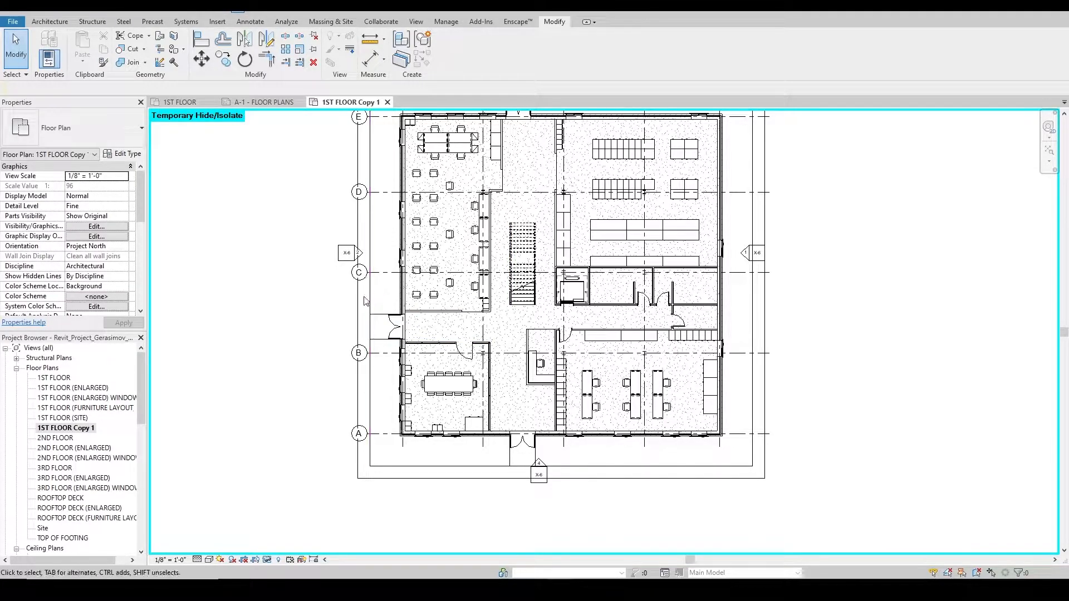
{"action": "middle_click_drag", "start_coordinate": [368, 306], "coordinate": [361, 363]}
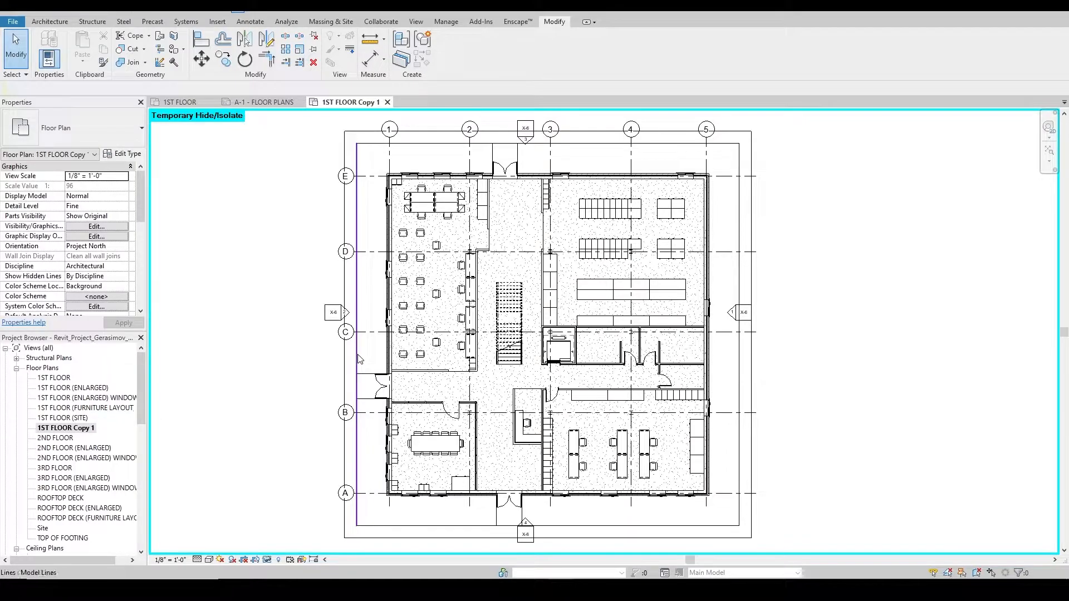
{"action": "left_click", "coordinate": [358, 357]}
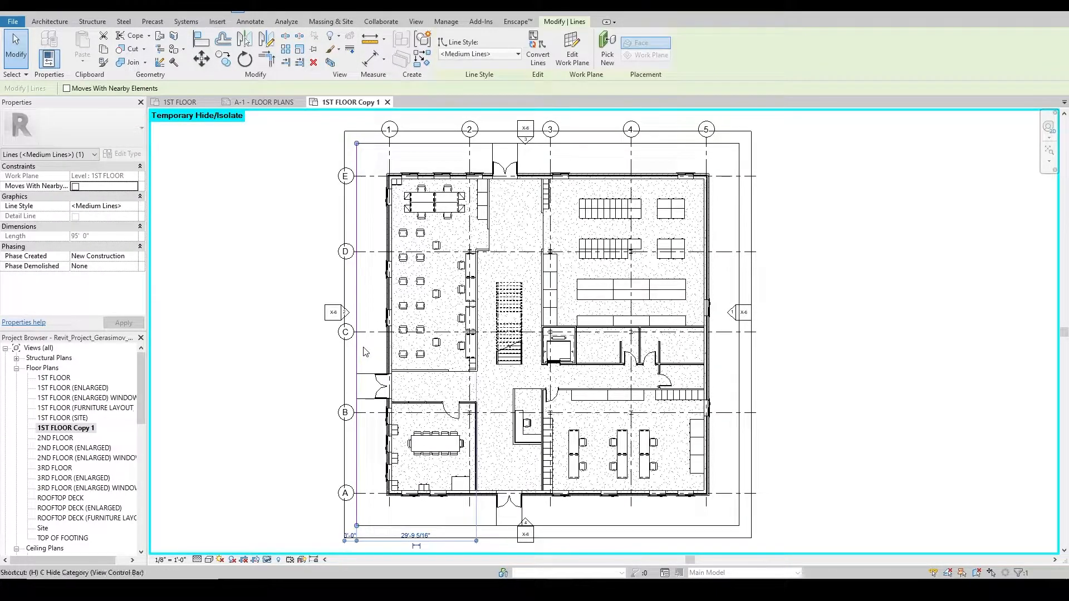
{"action": "key", "text": "c"}
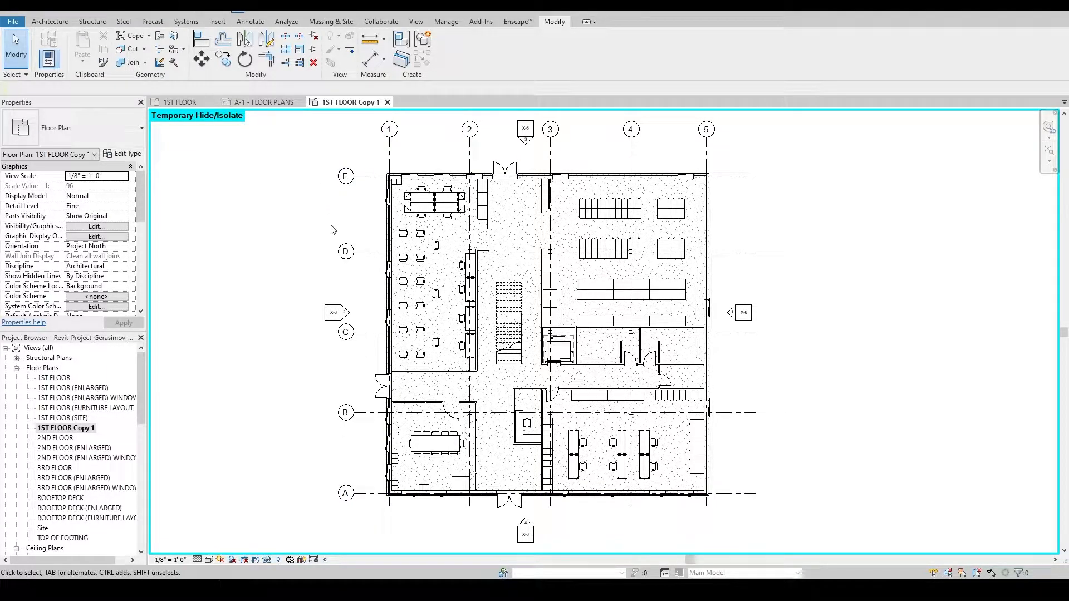
- Set the Grids annotation category to halftone in the view's visibility/graphic overrides and apply the change
{"action": "left_click", "coordinate": [105, 227]}
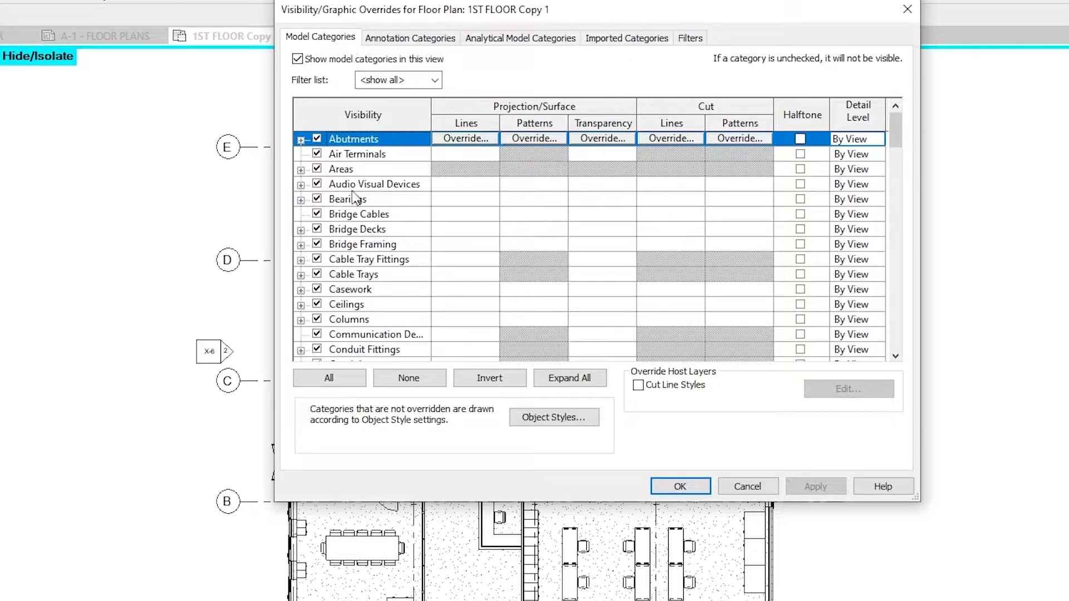
{"action": "left_click", "coordinate": [377, 39]}
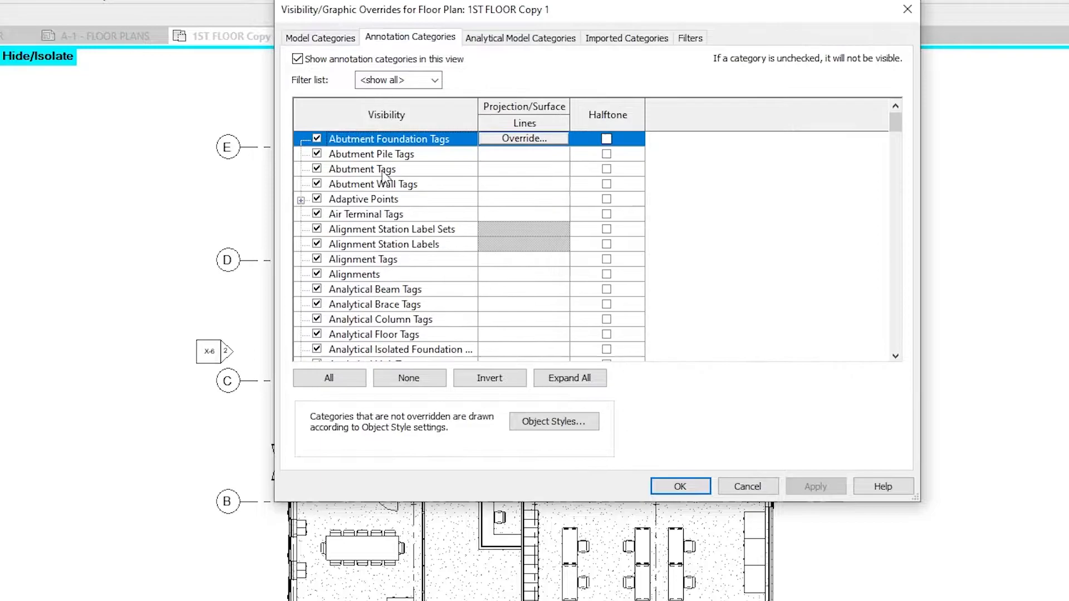
{"action": "scroll", "coordinate": [383, 203], "scroll_direction": "down", "scroll_amount": 3}
{"action": "scroll", "coordinate": [383, 204], "scroll_direction": "down", "scroll_amount": 9}
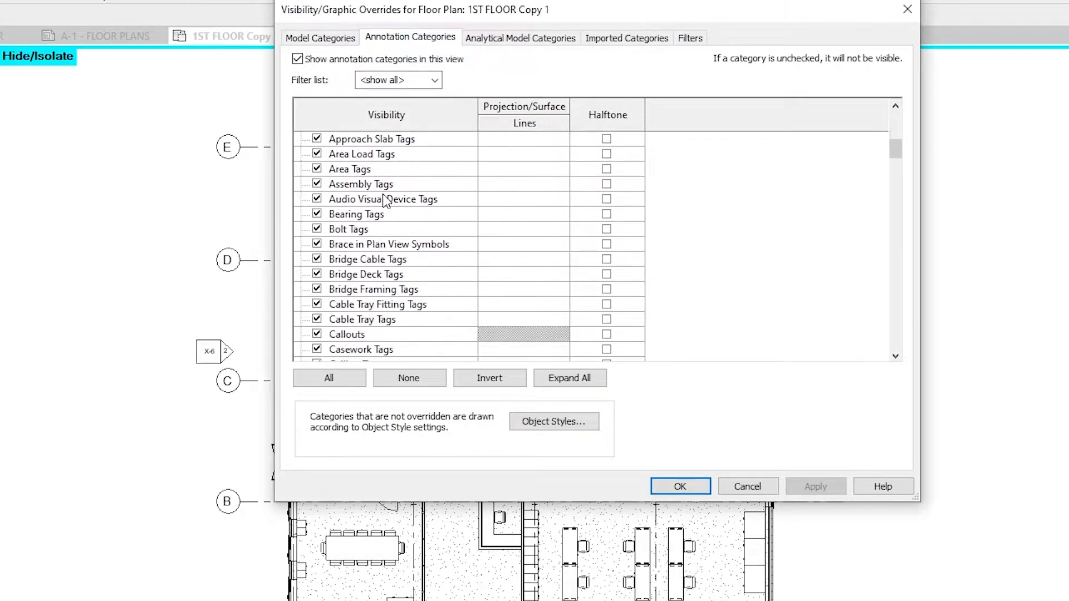
{"action": "scroll", "coordinate": [383, 201], "scroll_direction": "down", "scroll_amount": 2}
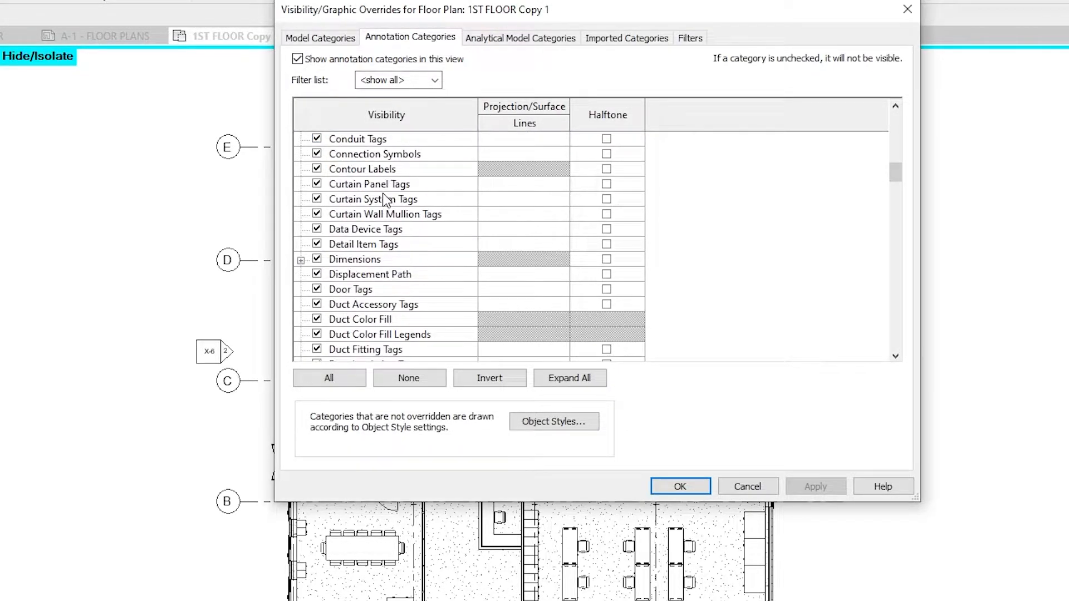
{"action": "scroll", "coordinate": [384, 200], "scroll_direction": "down", "scroll_amount": 8}
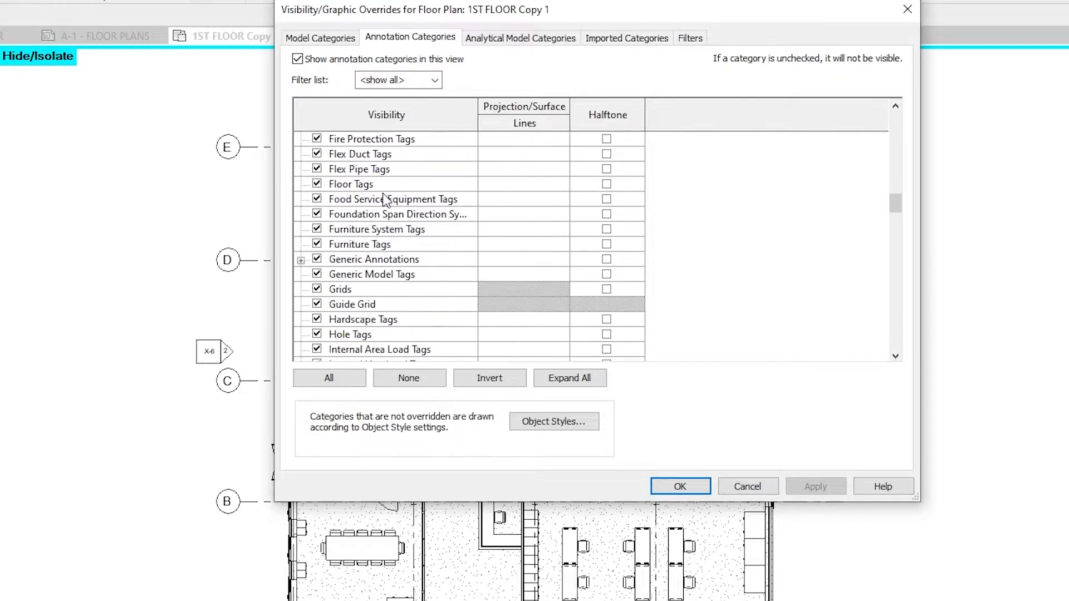
{"action": "scroll", "coordinate": [384, 200], "scroll_direction": "down", "scroll_amount": 1}
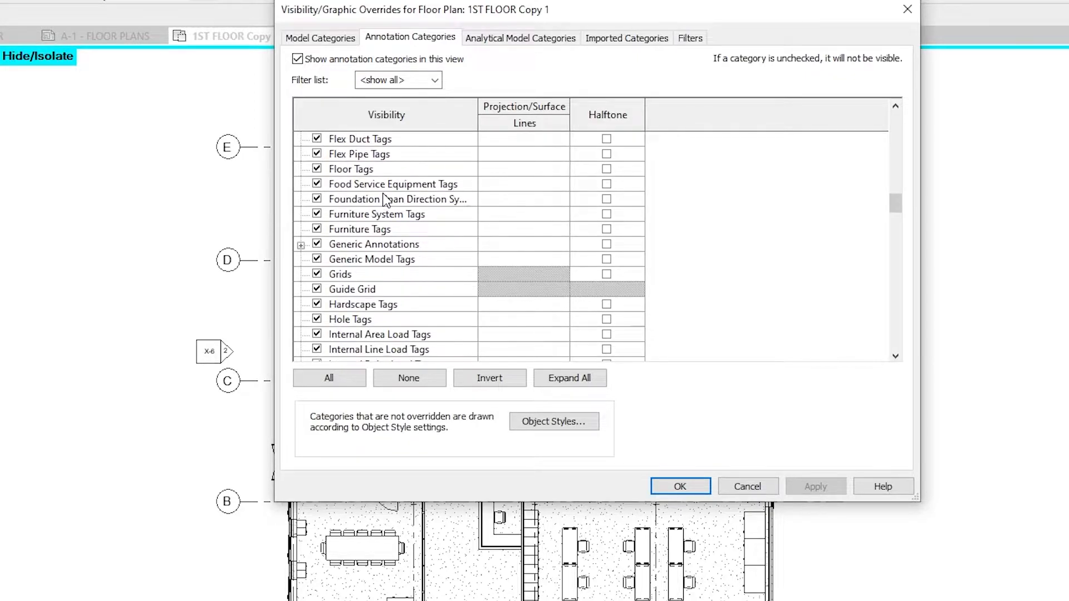
{"action": "left_click", "coordinate": [606, 260]}
{"action": "left_click", "coordinate": [827, 486]}
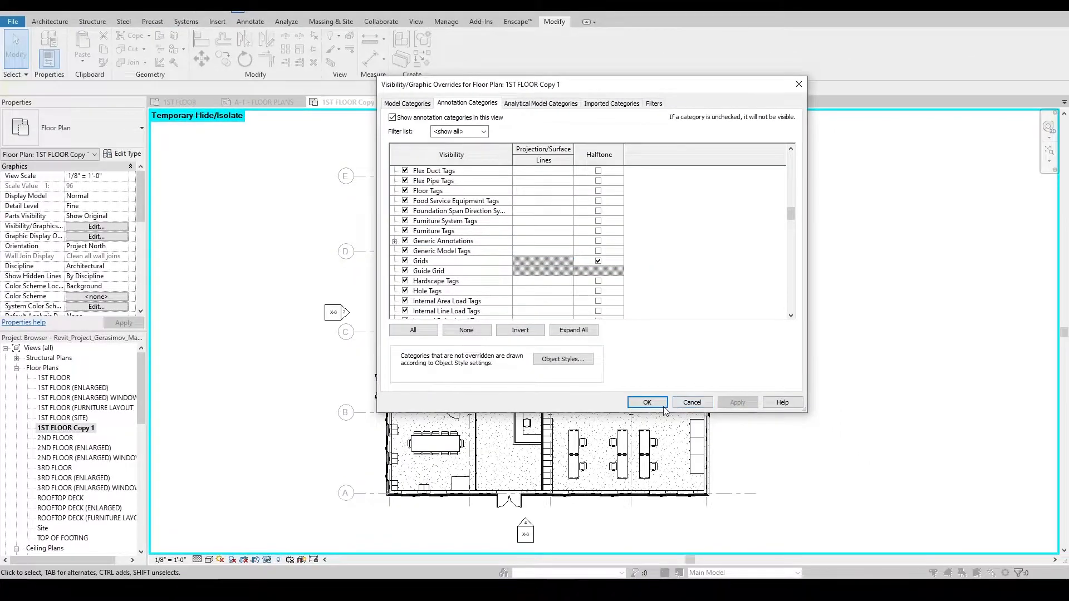
{"action": "left_click", "coordinate": [649, 407]}
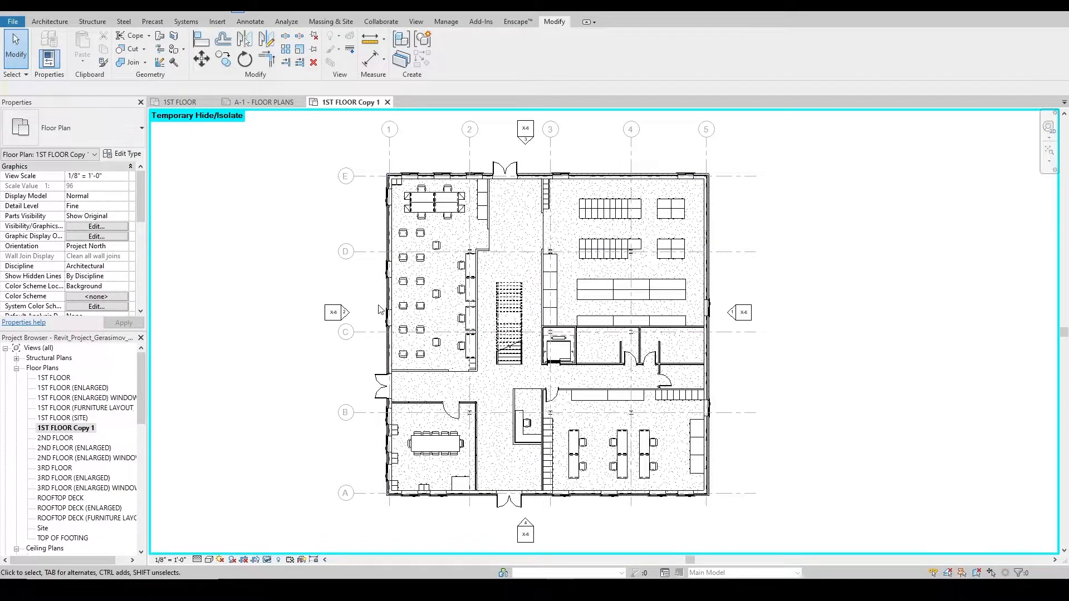
- Check which category the pointer of the west elevation marker belongs to, and clear the selection
{"action": "scroll", "coordinate": [351, 322], "scroll_direction": "up", "scroll_amount": 2}
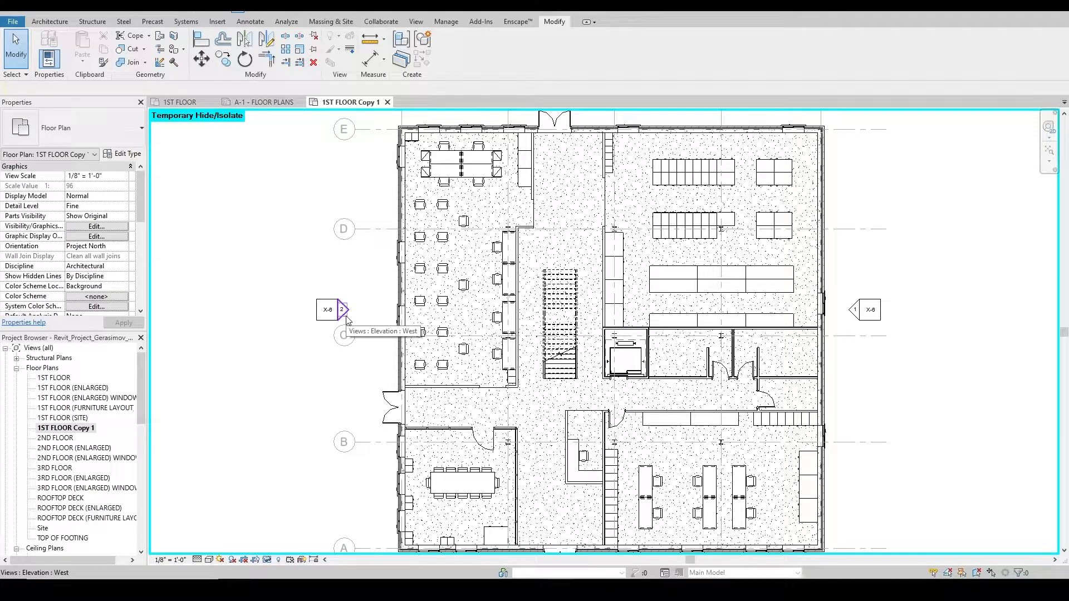
{"action": "left_click", "coordinate": [342, 311]}
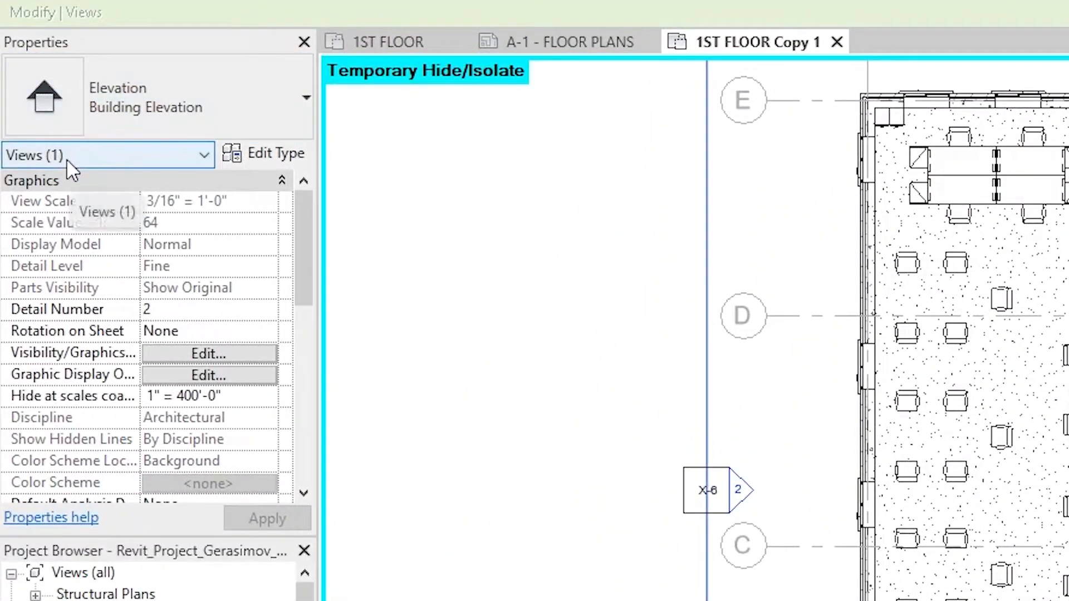
{"action": "left_click", "coordinate": [667, 581]}
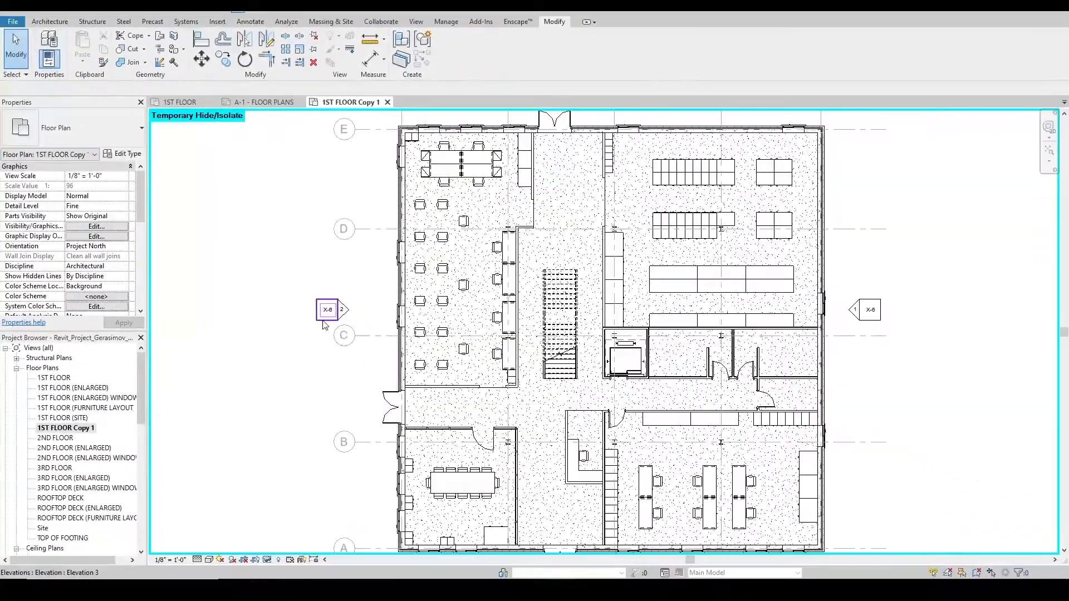
- Check which category the square body of the west elevation marker belongs to, and clear the selection
{"action": "left_click", "coordinate": [323, 320]}
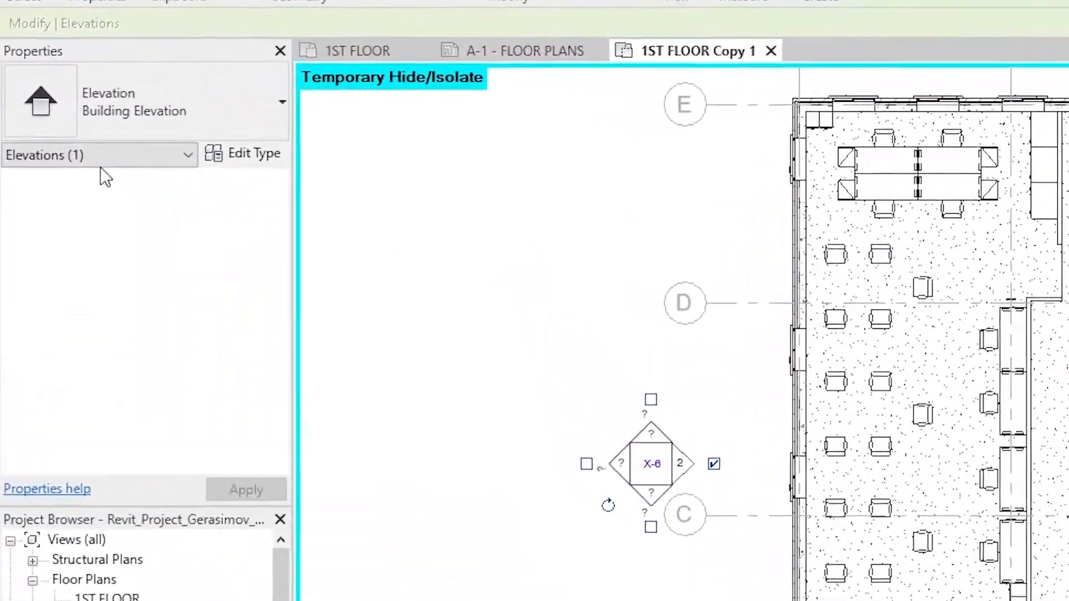
{"action": "left_click", "coordinate": [78, 162]}
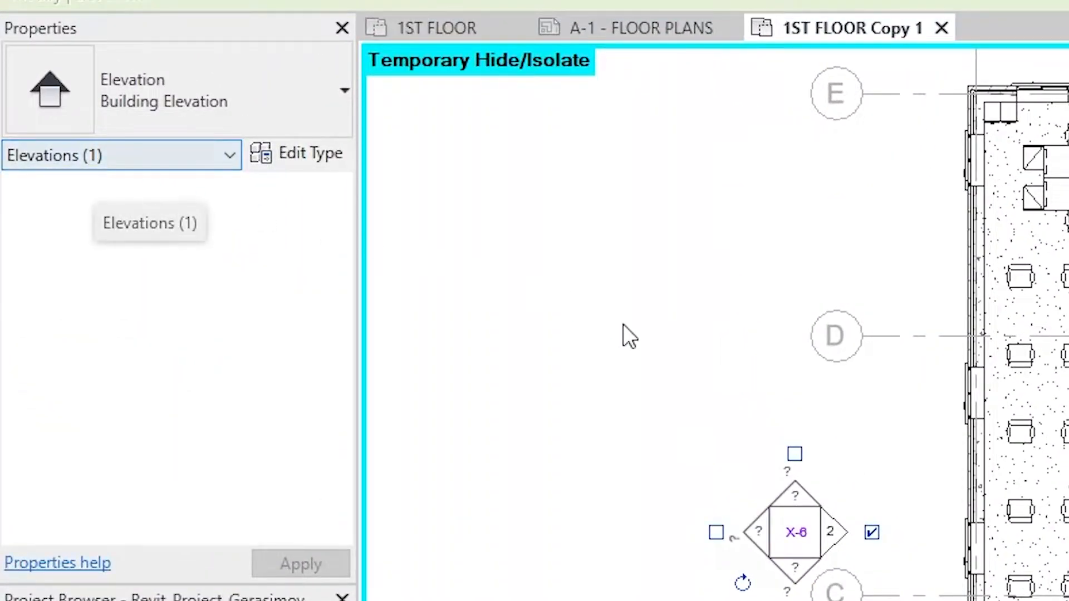
{"action": "left_click", "coordinate": [510, 295]}
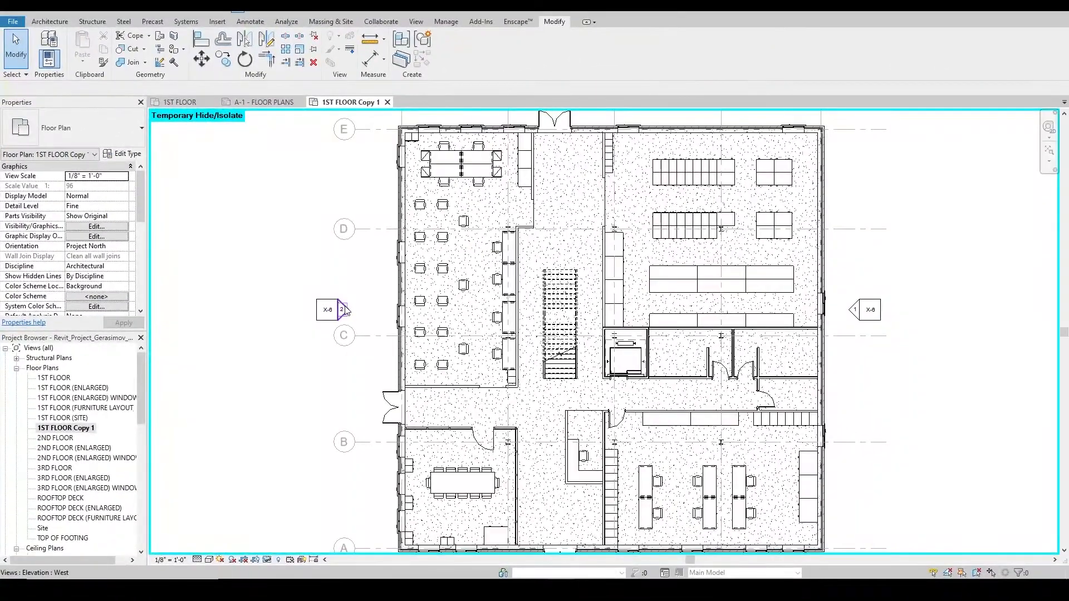
- Set the Elevations annotation category to halftone in the view's visibility/graphic overrides and accept the settings
{"action": "left_click", "coordinate": [91, 227]}
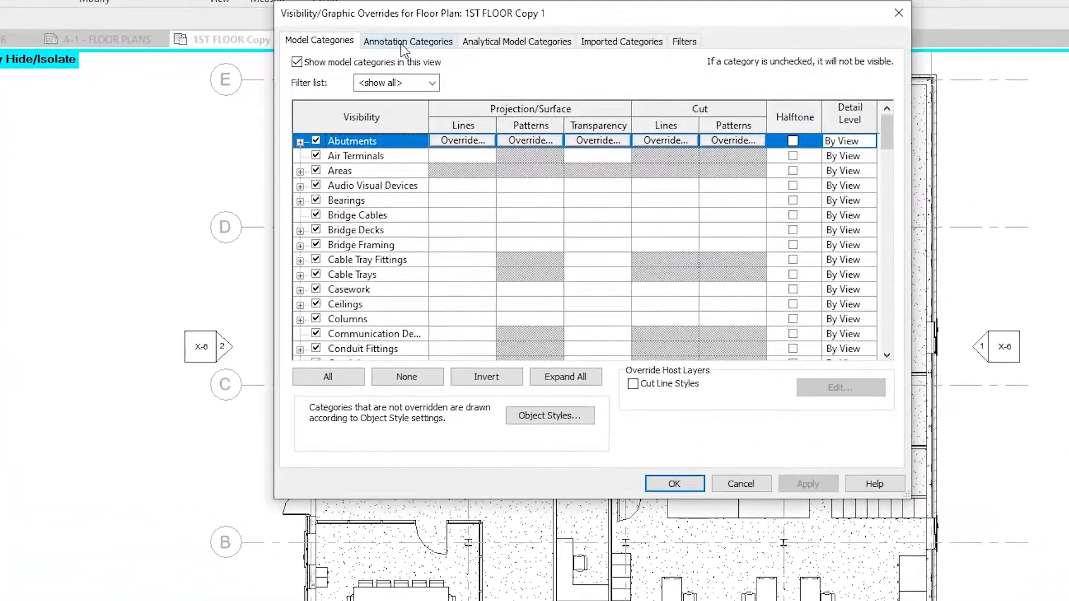
{"action": "left_click", "coordinate": [467, 104]}
{"action": "scroll", "coordinate": [363, 245], "scroll_direction": "down", "scroll_amount": 5}
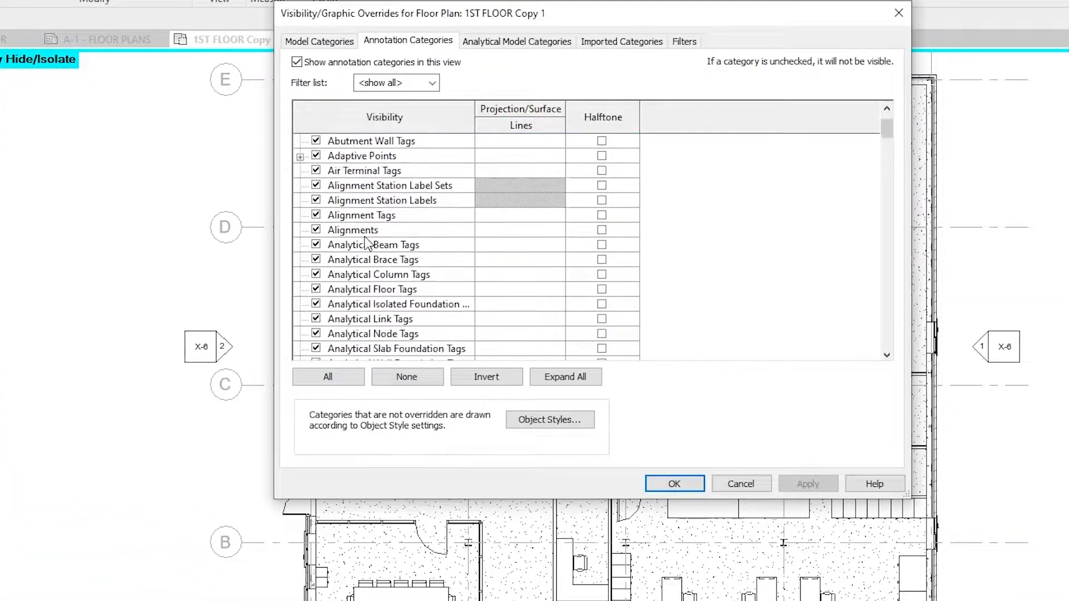
{"action": "scroll", "coordinate": [366, 243], "scroll_direction": "down", "scroll_amount": 9}
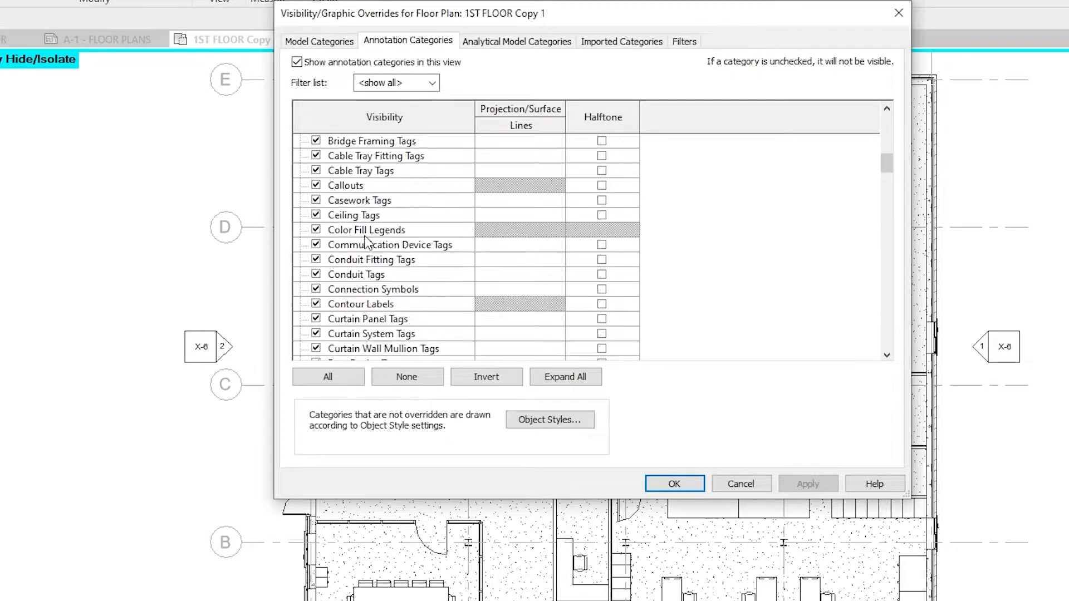
{"action": "scroll", "coordinate": [358, 231], "scroll_direction": "down", "scroll_amount": 2}
{"action": "scroll", "coordinate": [358, 230], "scroll_direction": "up", "scroll_amount": 2}
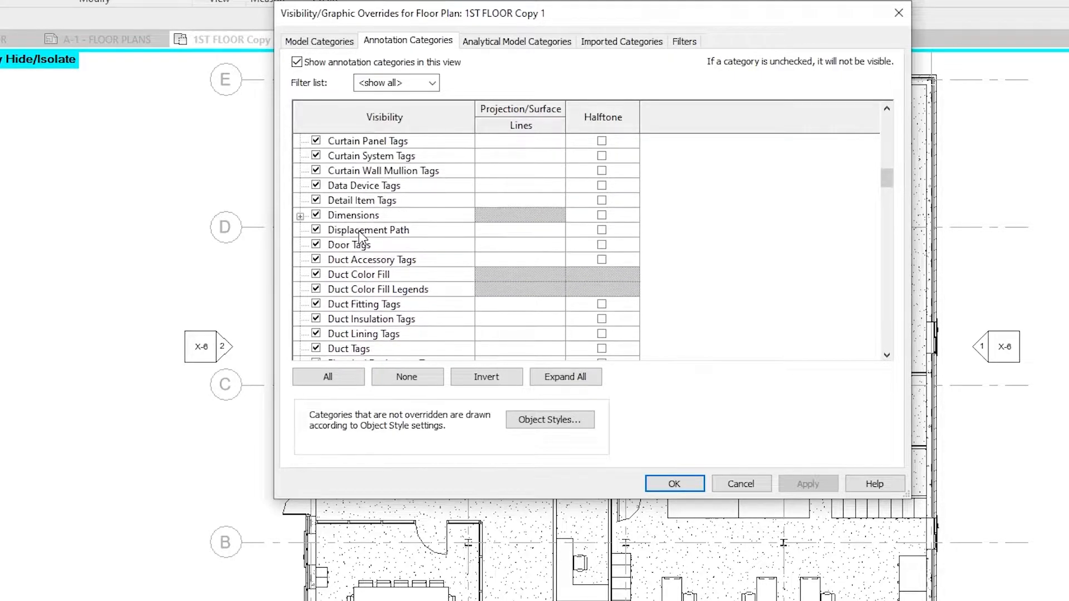
{"action": "scroll", "coordinate": [359, 231], "scroll_direction": "down", "scroll_amount": 3}
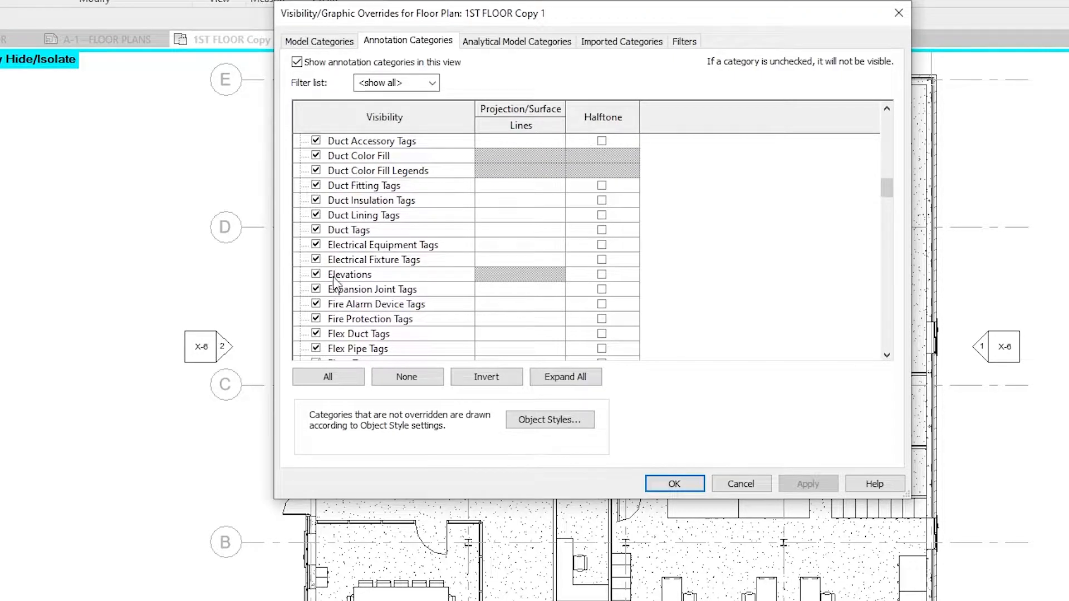
{"action": "left_click", "coordinate": [601, 275]}
{"action": "left_click", "coordinate": [807, 483]}
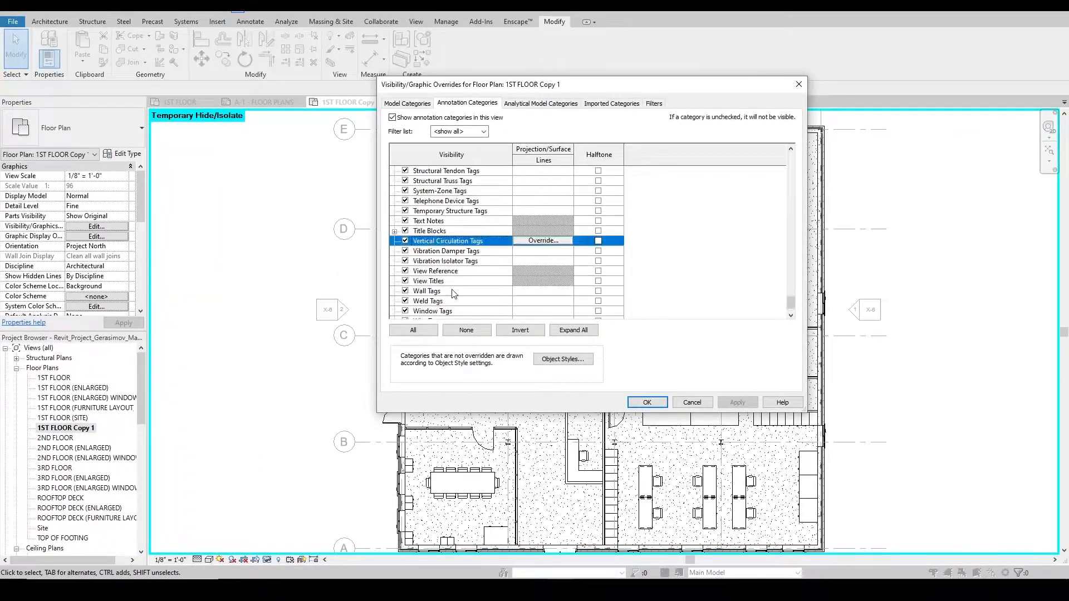
{"action": "scroll", "coordinate": [424, 228], "scroll_direction": "up", "scroll_amount": 2}
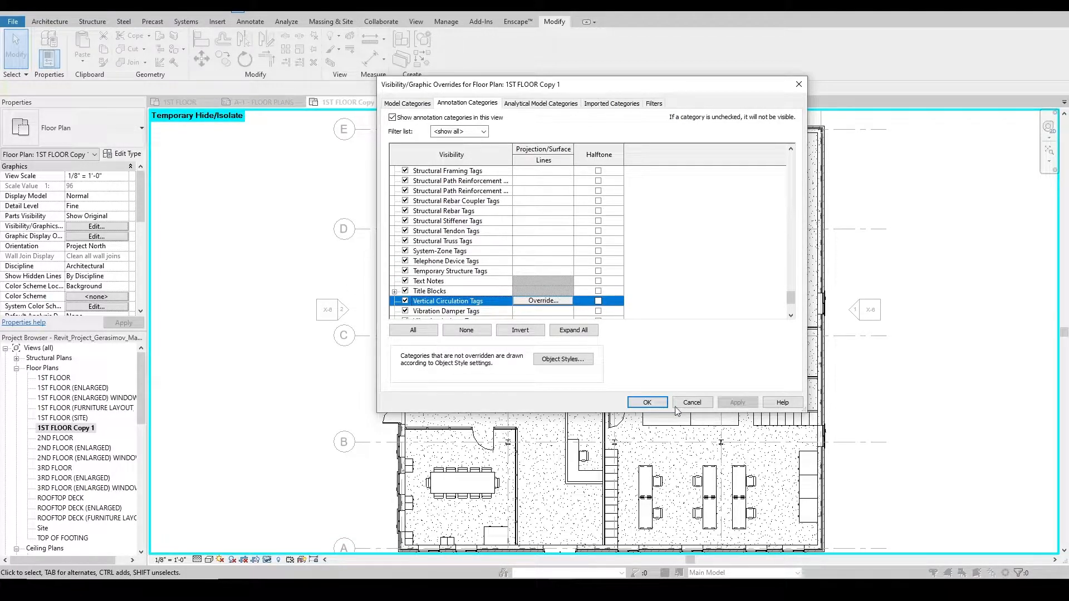
{"action": "left_click", "coordinate": [648, 404]}
- Make the temporary hiding permanent in the 1ST FLOOR Copy 1 view and save the project
{"action": "scroll", "coordinate": [455, 273], "scroll_direction": "down", "scroll_amount": 2}
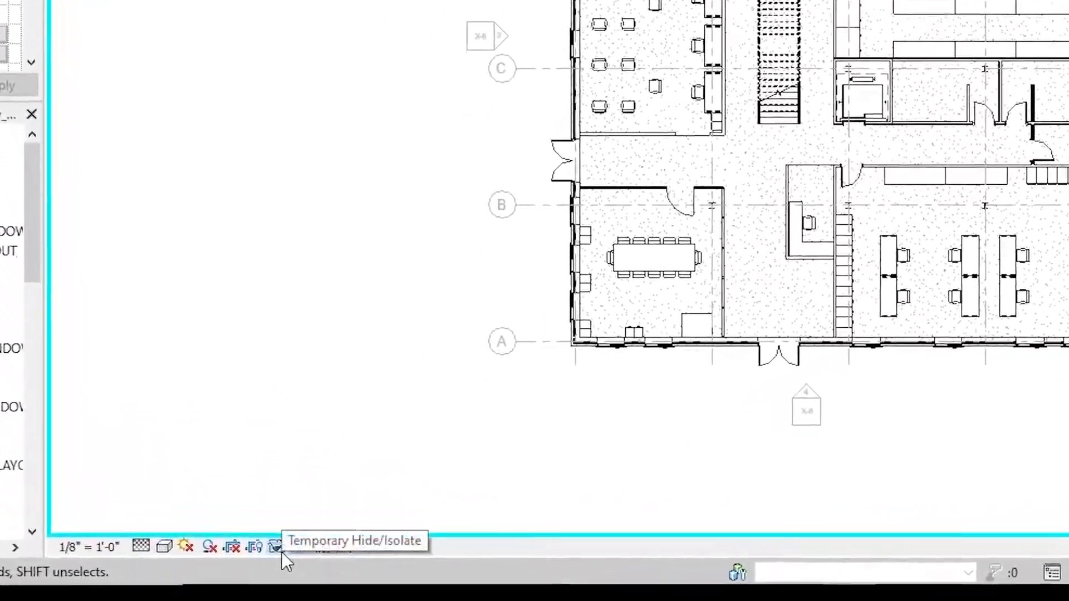
{"action": "left_click", "coordinate": [288, 543]}
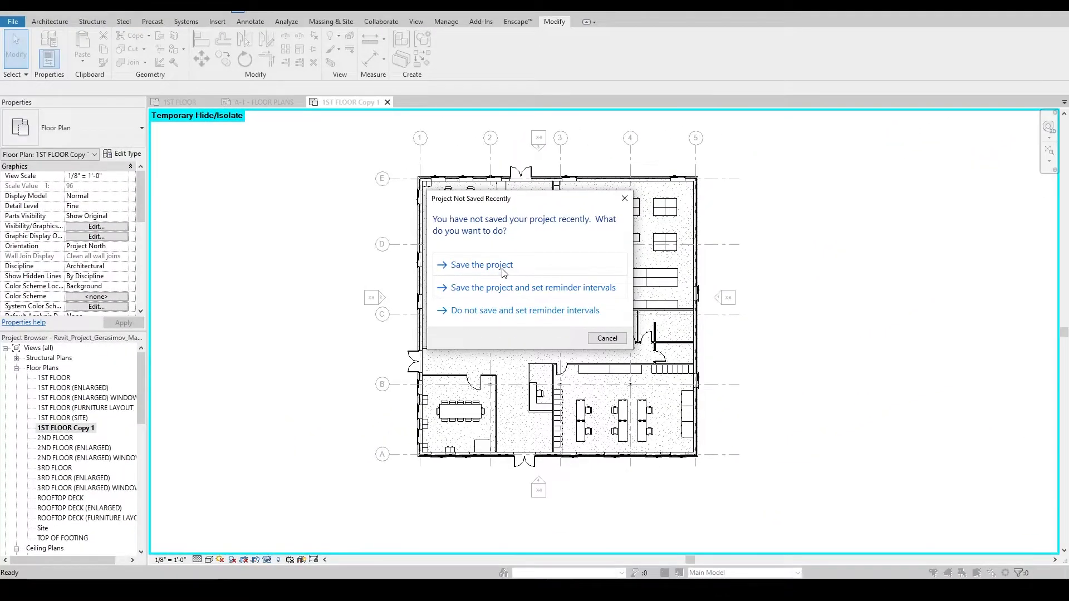
{"action": "left_click", "coordinate": [482, 264]}
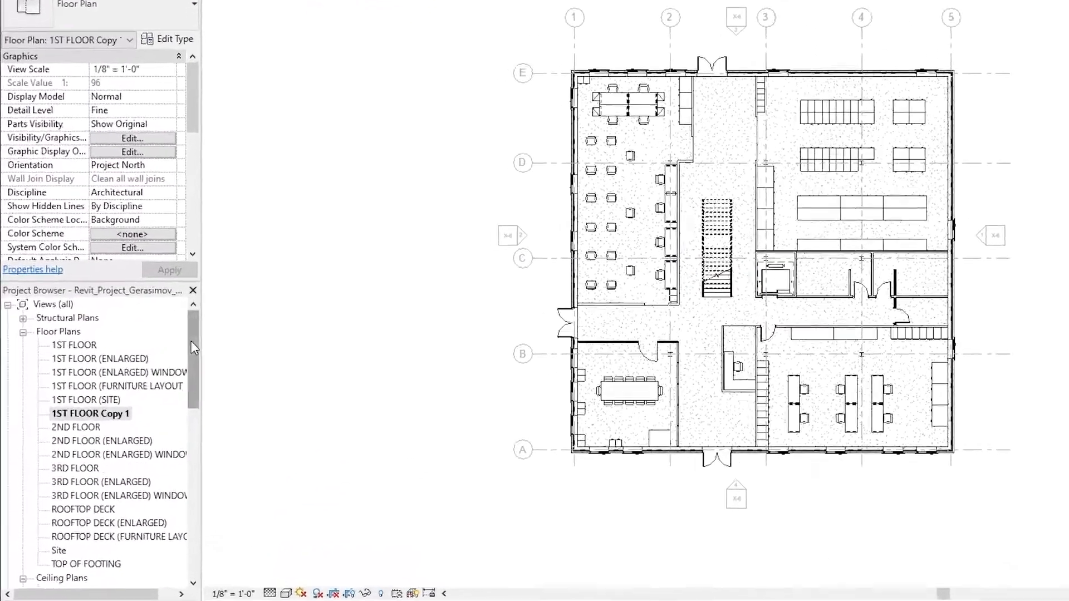
- Open the sheet A-1 - FLOOR PLANS from the project's sheet list
{"action": "left_click_drag", "start_coordinate": [141, 377], "coordinate": [140, 441]}
{"action": "left_click_drag", "start_coordinate": [248, 509], "coordinate": [248, 533]}
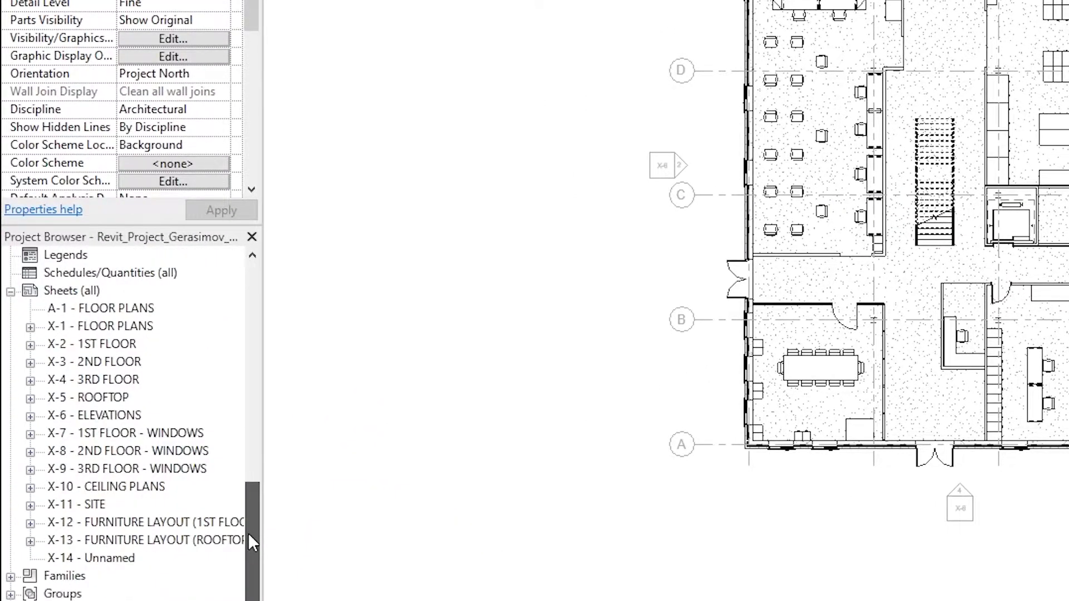
{"action": "double_click", "coordinate": [127, 311]}
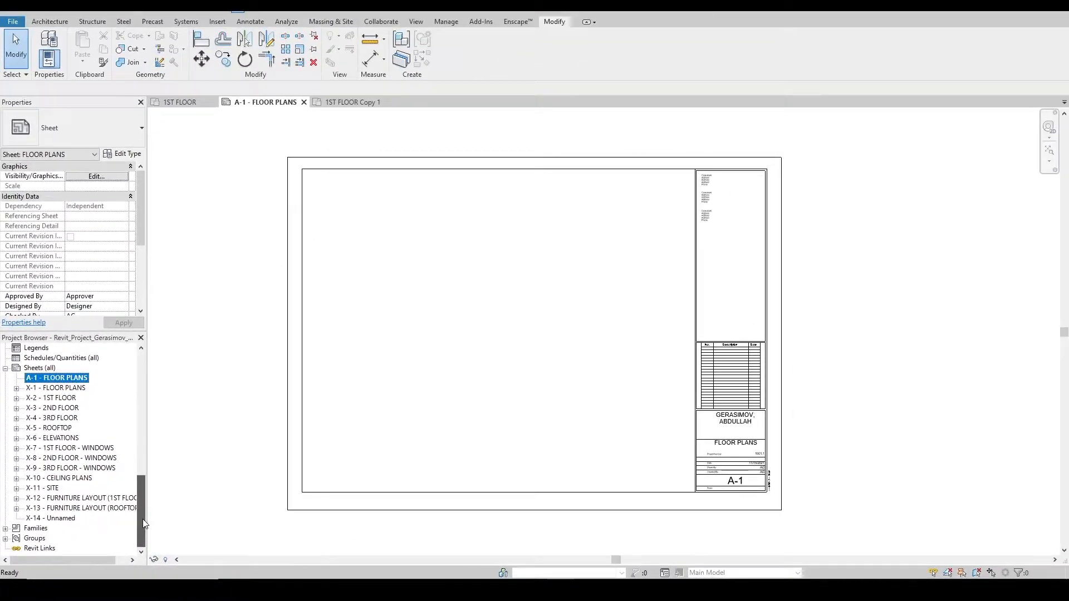
- Place the 1ST FLOOR Copy 1 floor plan in the upper-left corner of the titleblock's drawing area and deselect it
{"action": "left_click_drag", "start_coordinate": [142, 519], "coordinate": [136, 396]}
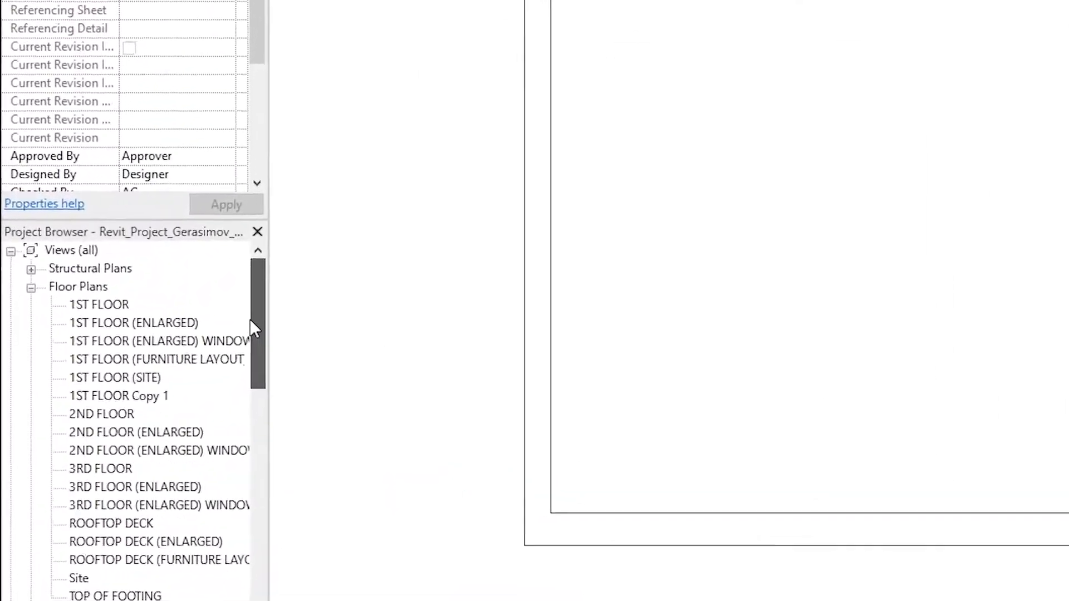
{"action": "left_click", "coordinate": [177, 385]}
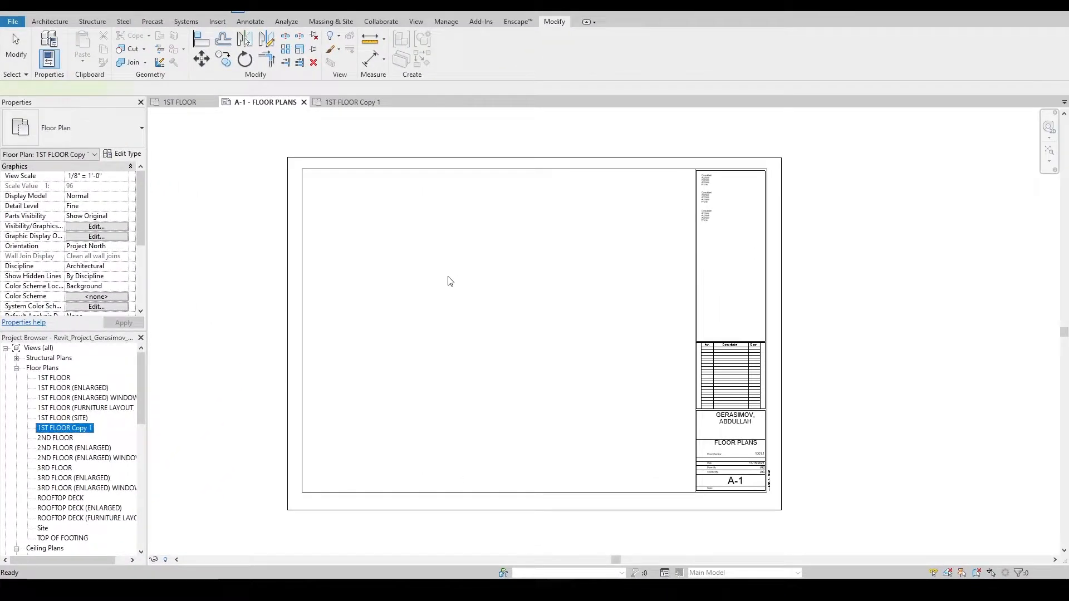
{"action": "left_click_drag", "start_coordinate": [450, 280], "coordinate": [385, 252]}
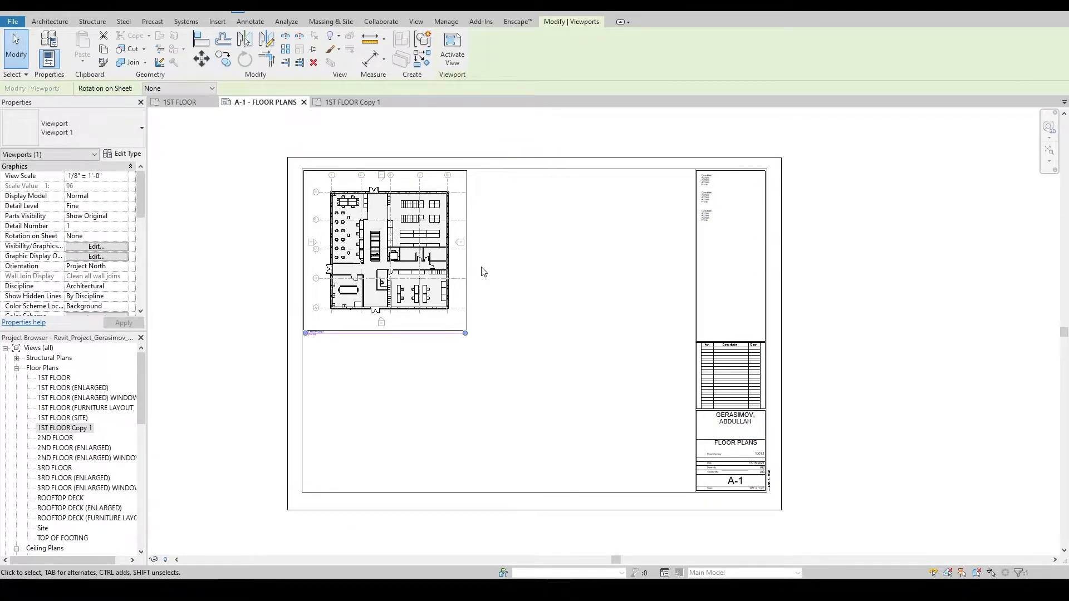
{"action": "left_click", "coordinate": [559, 393]}
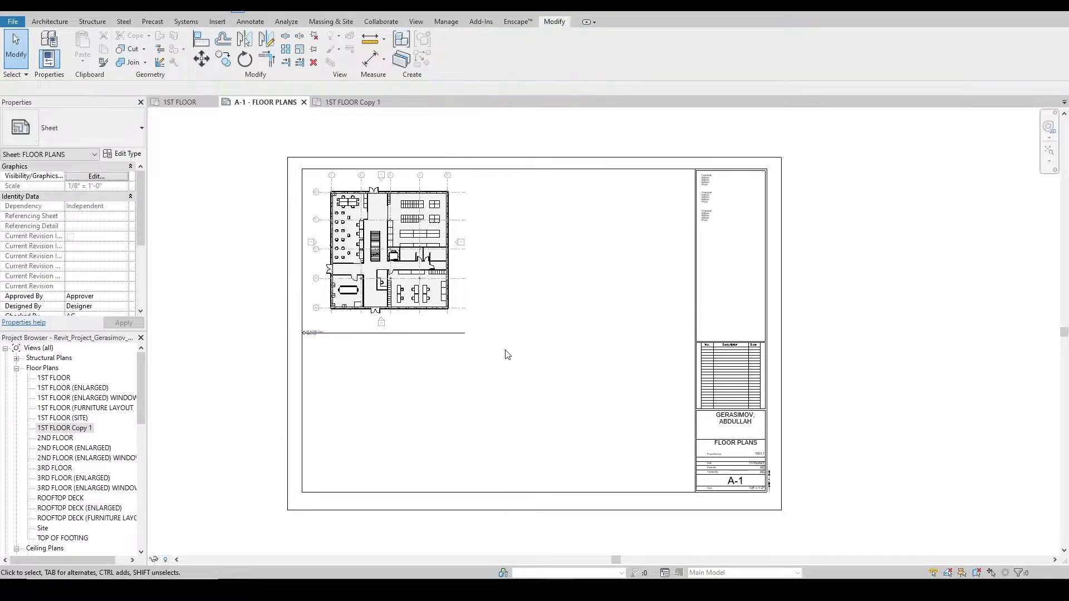
- Activate the placed floor plan view, choose 1/8" = 1'-0" as its scale, review the other scales, and return to the sheet
{"action": "left_click", "coordinate": [458, 269]}
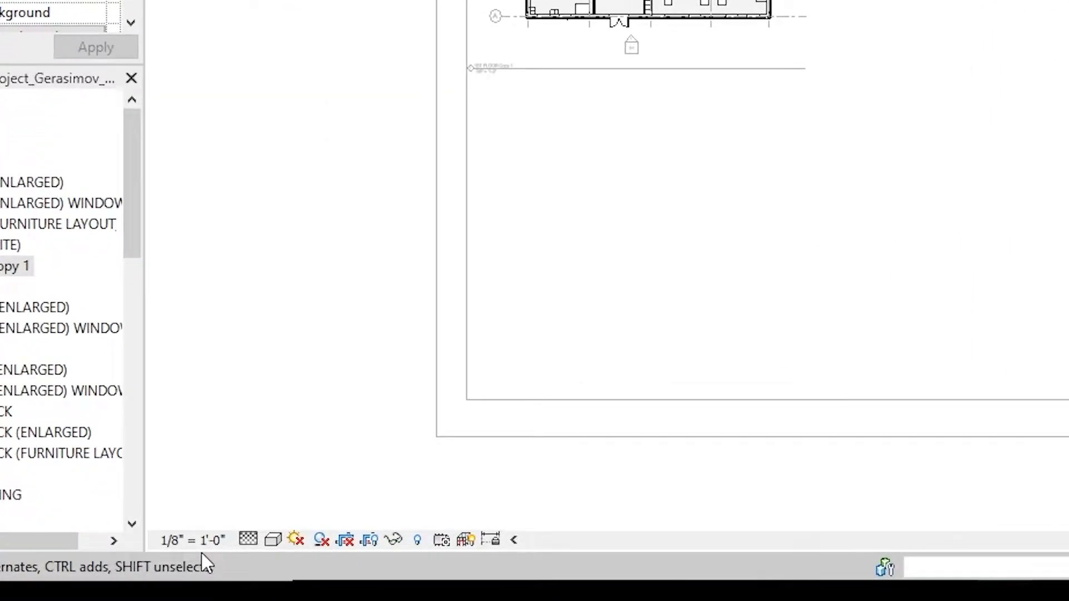
{"action": "left_click", "coordinate": [201, 542]}
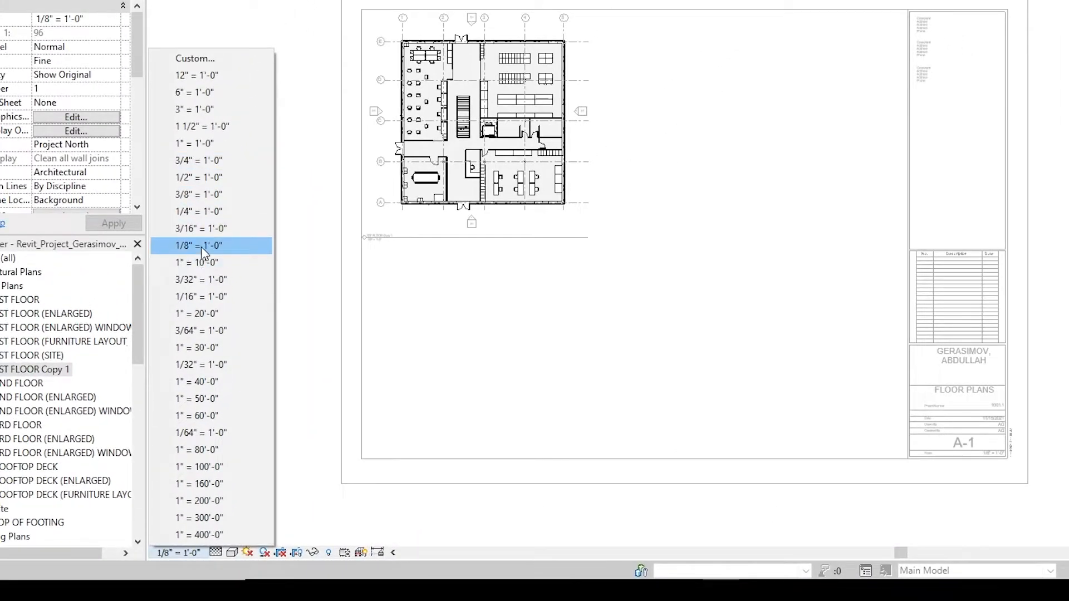
{"action": "left_click", "coordinate": [201, 246]}
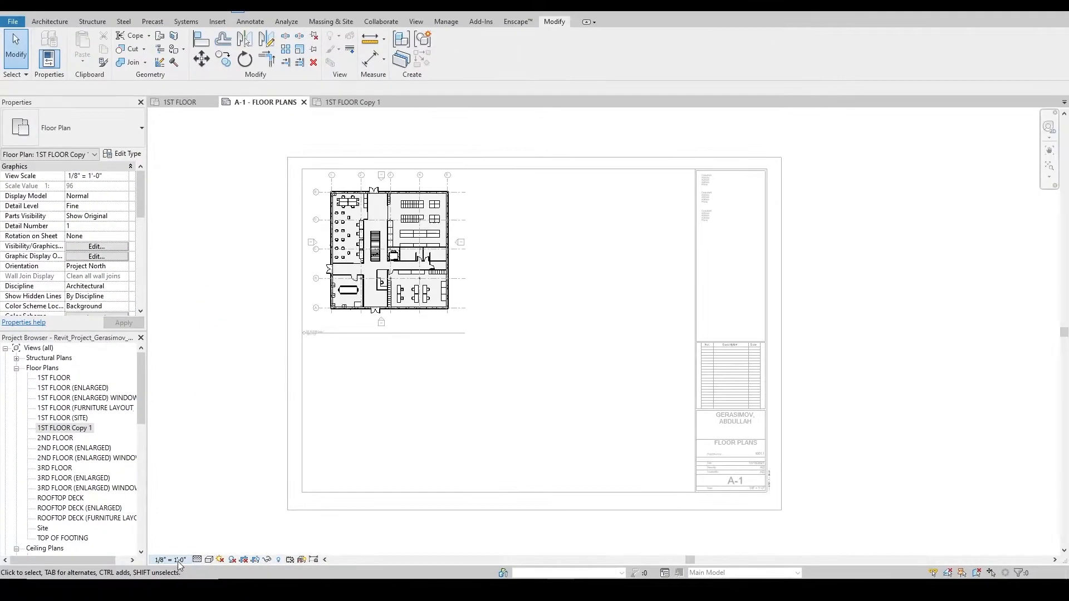
{"action": "left_click", "coordinate": [179, 560]}
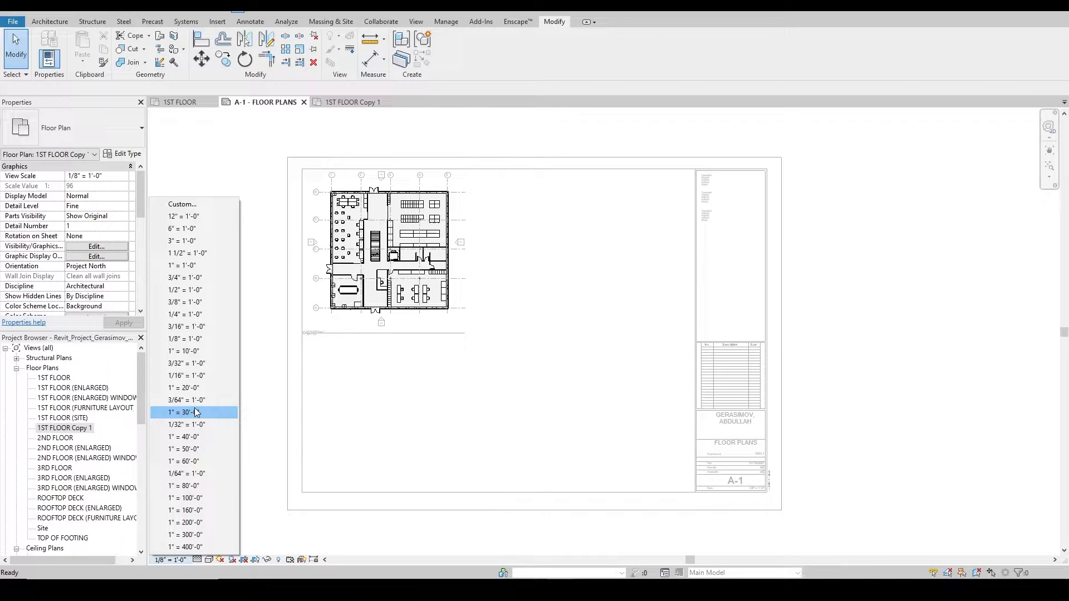
{"action": "double_click", "coordinate": [570, 430]}
- Examine the placed floor plan and how it fits within the sheet's drawing area
{"action": "scroll", "coordinate": [333, 216], "scroll_direction": "up", "scroll_amount": 3}
{"action": "scroll", "coordinate": [301, 275], "scroll_direction": "up", "scroll_amount": 2}
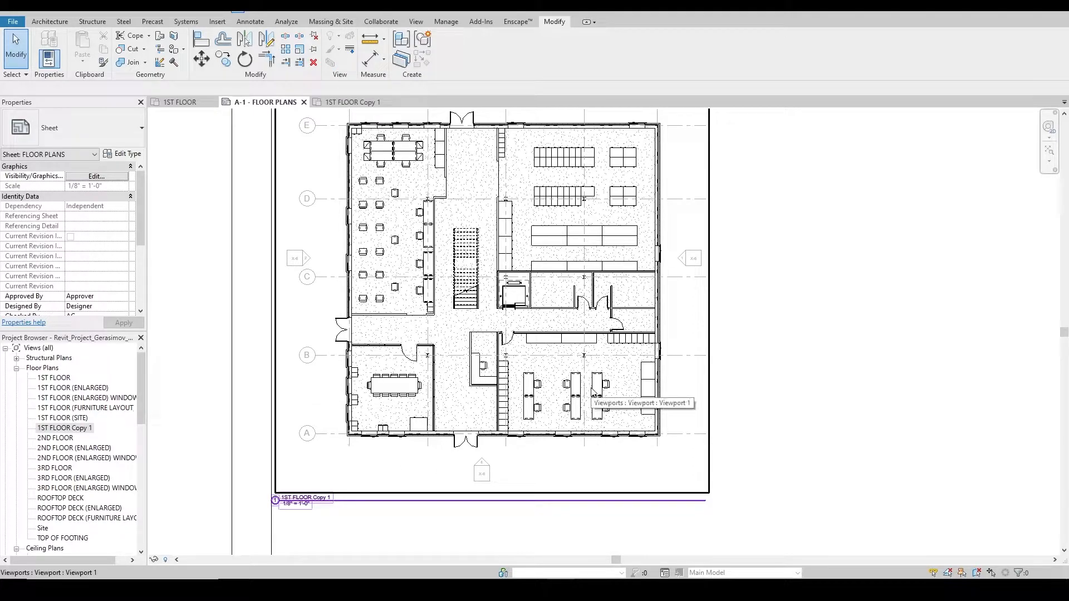
{"action": "scroll", "coordinate": [557, 383], "scroll_direction": "down", "scroll_amount": 4}
{"action": "middle_click_drag", "start_coordinate": [706, 411], "coordinate": [640, 320]}
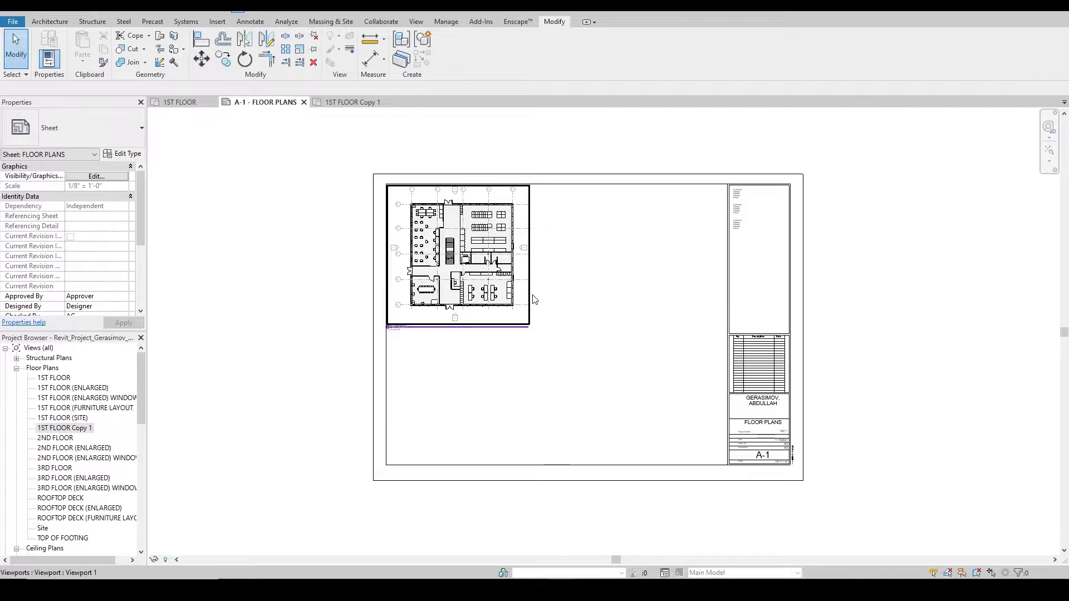
{"action": "scroll", "coordinate": [549, 330], "scroll_direction": "up", "scroll_amount": 1}
{"action": "scroll", "coordinate": [548, 328], "scroll_direction": "up", "scroll_amount": 2}
{"action": "middle_click_drag", "start_coordinate": [555, 251], "coordinate": [564, 305]}
{"action": "scroll", "coordinate": [565, 305], "scroll_direction": "down", "scroll_amount": 1}
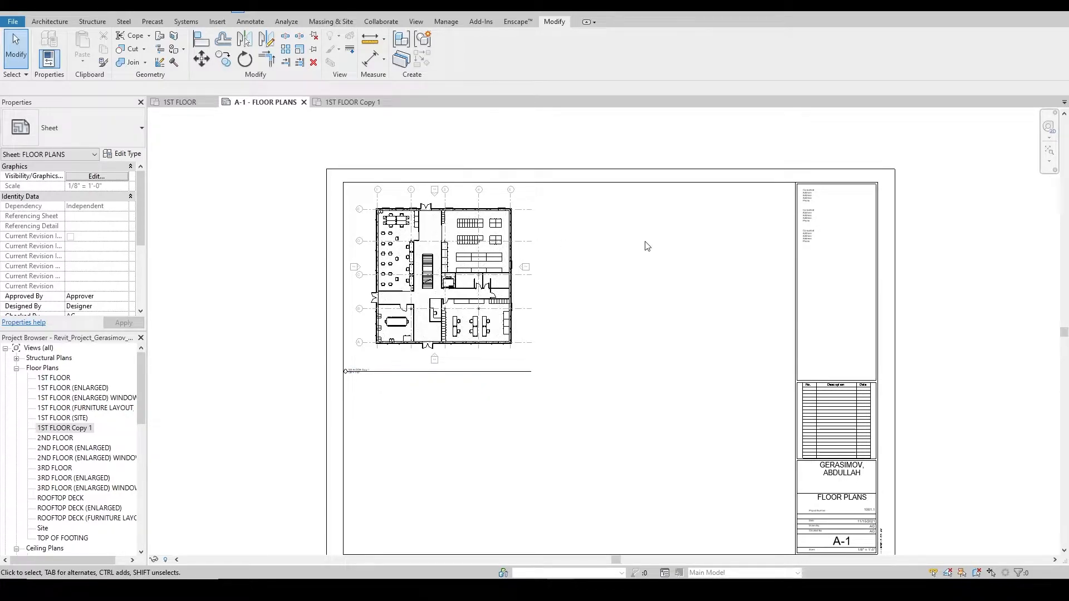
{"action": "scroll", "coordinate": [412, 404], "scroll_direction": "up", "scroll_amount": 2}
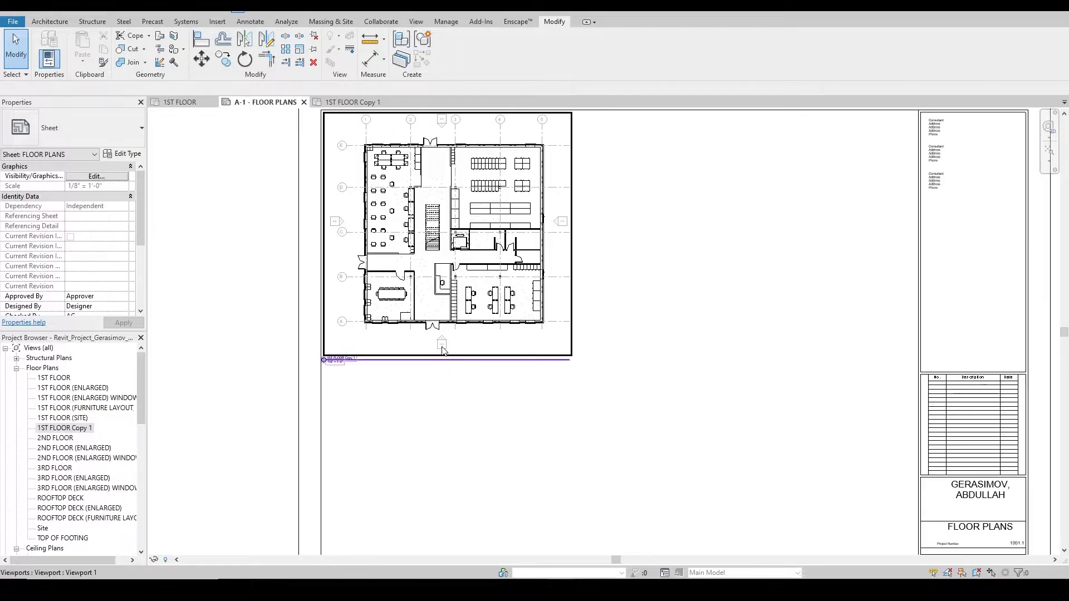
{"action": "middle_click_drag", "start_coordinate": [477, 255], "coordinate": [467, 330]}
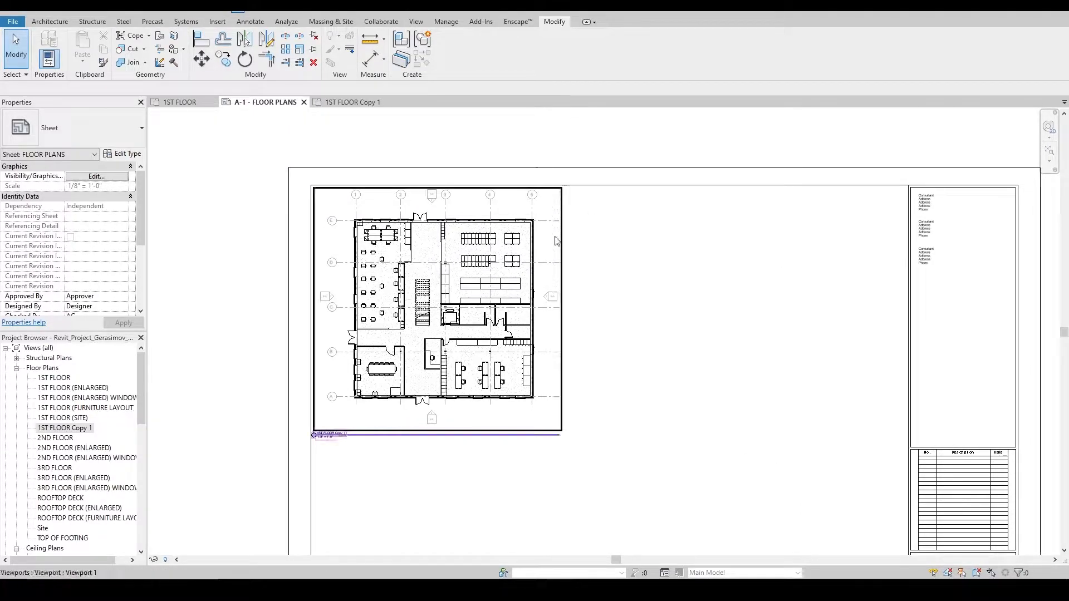
- Select the floor plan viewport, examine the name and scale in its title below the plan, and clear the selection
{"action": "left_click", "coordinate": [473, 334]}
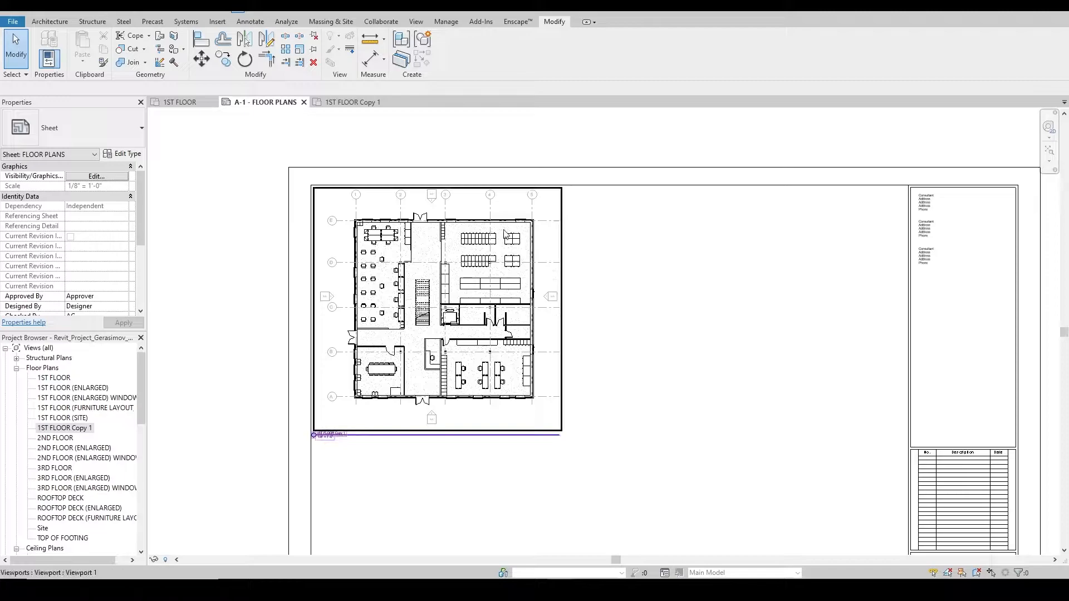
{"action": "scroll", "coordinate": [345, 437], "scroll_direction": "up", "scroll_amount": 2}
{"action": "middle_click_drag", "start_coordinate": [345, 437], "coordinate": [359, 517]}
{"action": "scroll", "coordinate": [328, 534], "scroll_direction": "up", "scroll_amount": 2}
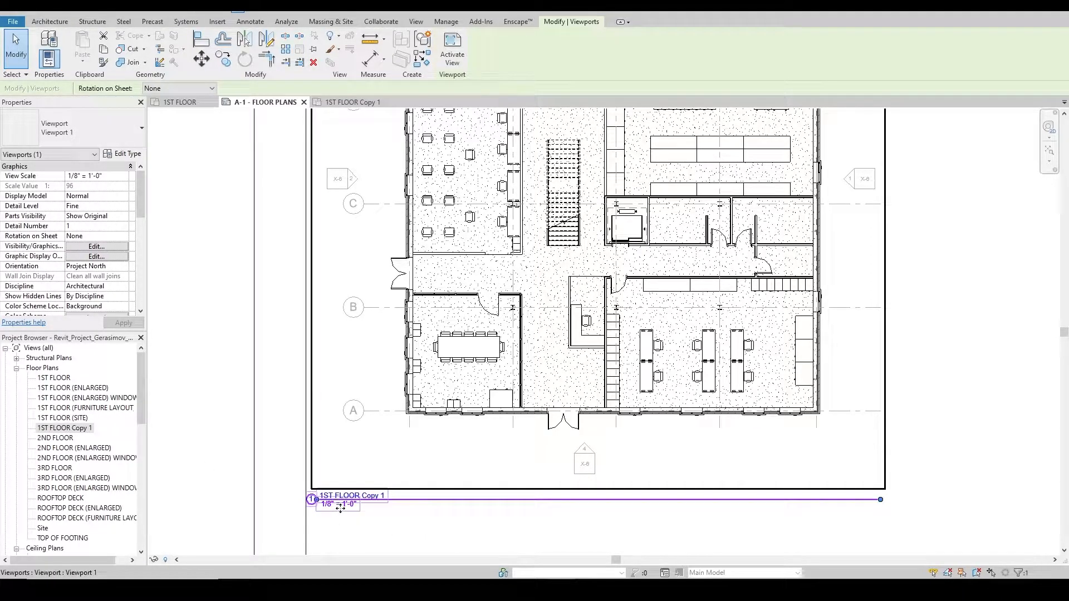
{"action": "left_click", "coordinate": [488, 534]}
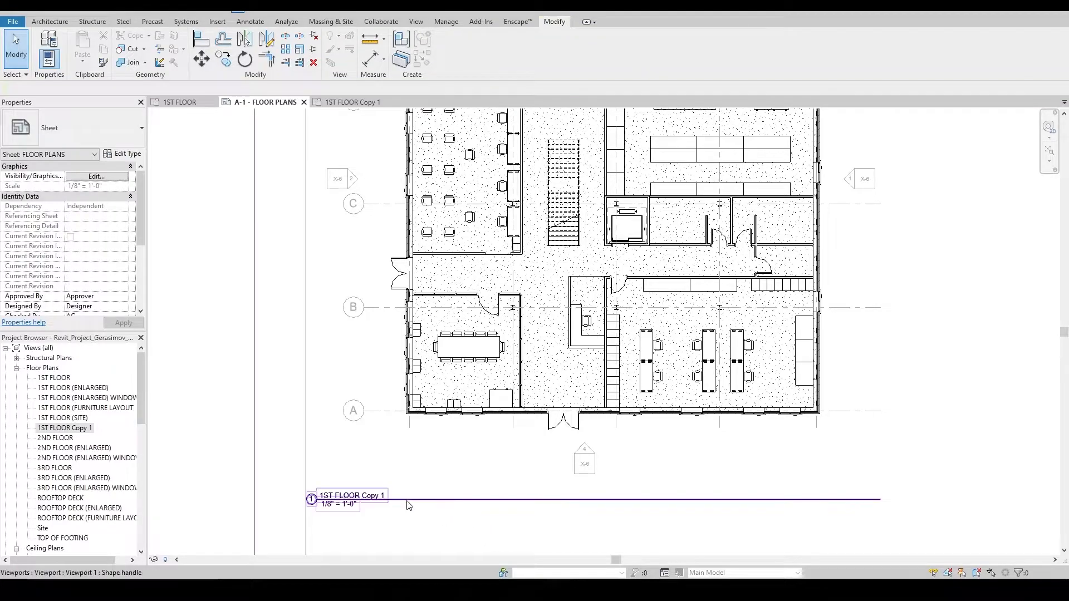
{"action": "scroll", "coordinate": [913, 274], "scroll_direction": "down", "scroll_amount": 3}
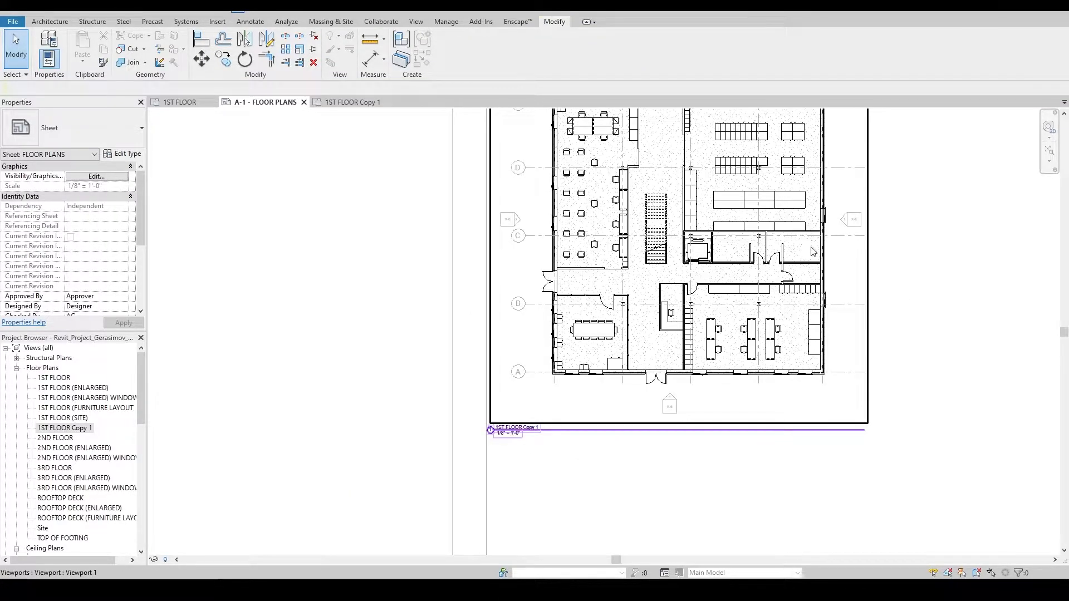
{"action": "scroll", "coordinate": [710, 299], "scroll_direction": "up", "scroll_amount": 1}
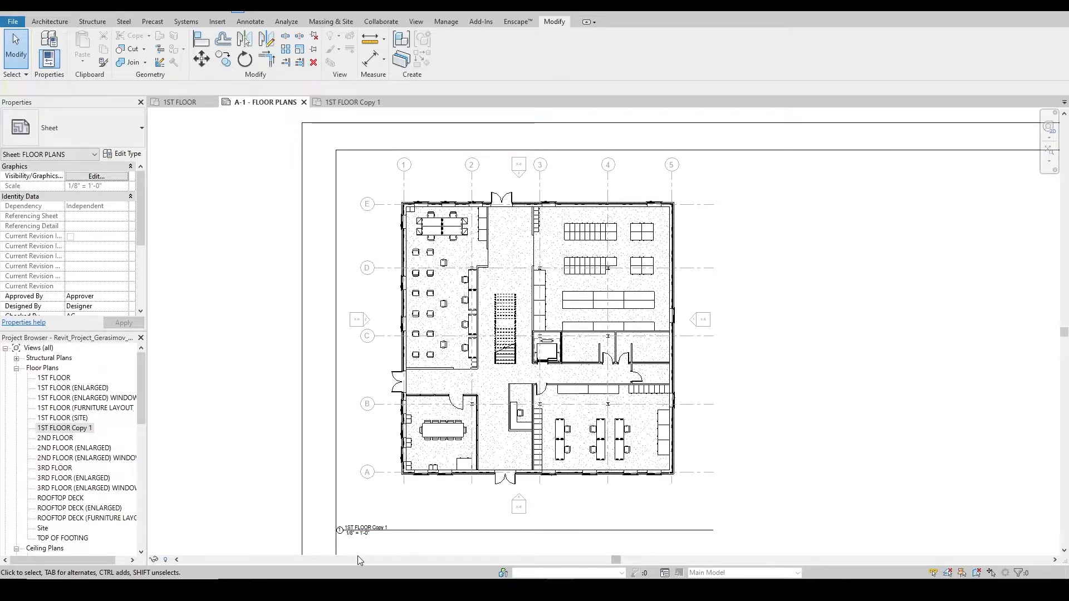
- Select the floor plan viewport on the sheet, review its available viewport types, and open its type properties
{"action": "scroll", "coordinate": [362, 554], "scroll_direction": "up", "scroll_amount": 2}
{"action": "left_click", "coordinate": [370, 535]}
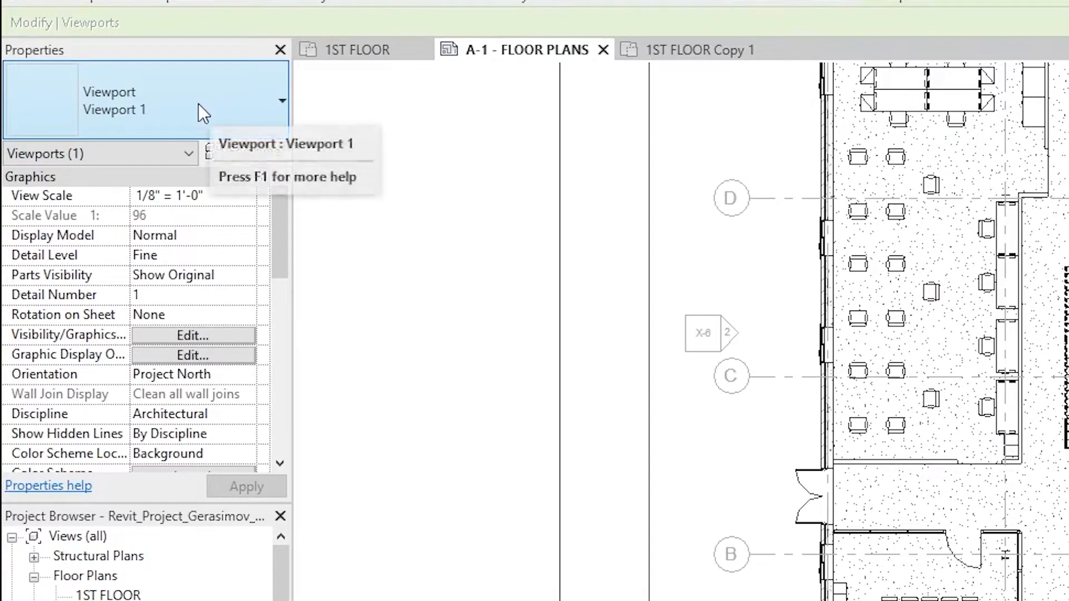
{"action": "left_click", "coordinate": [217, 99]}
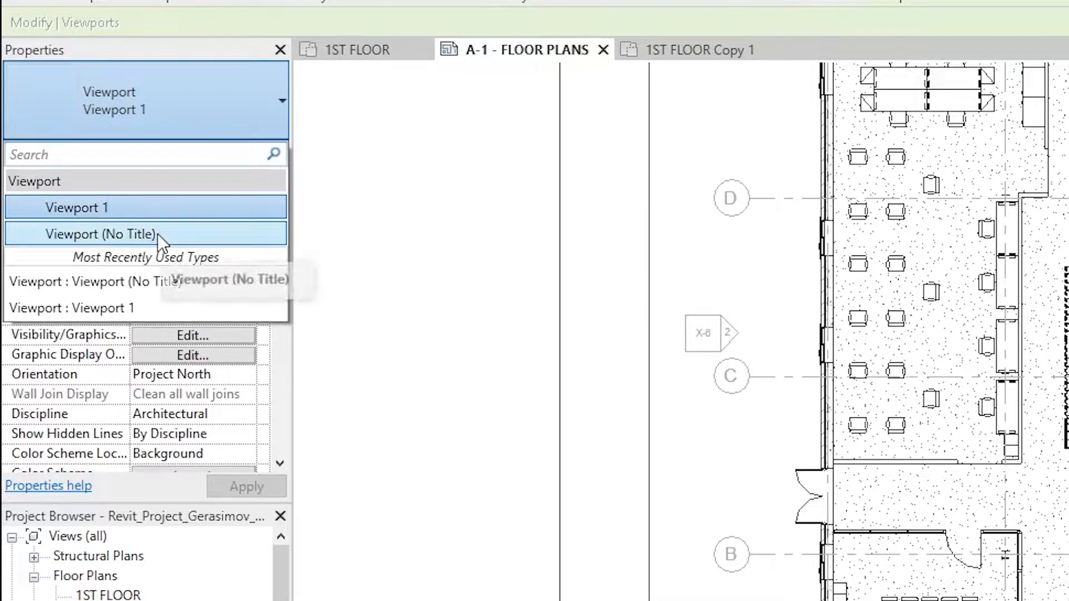
{"action": "left_click", "coordinate": [199, 49]}
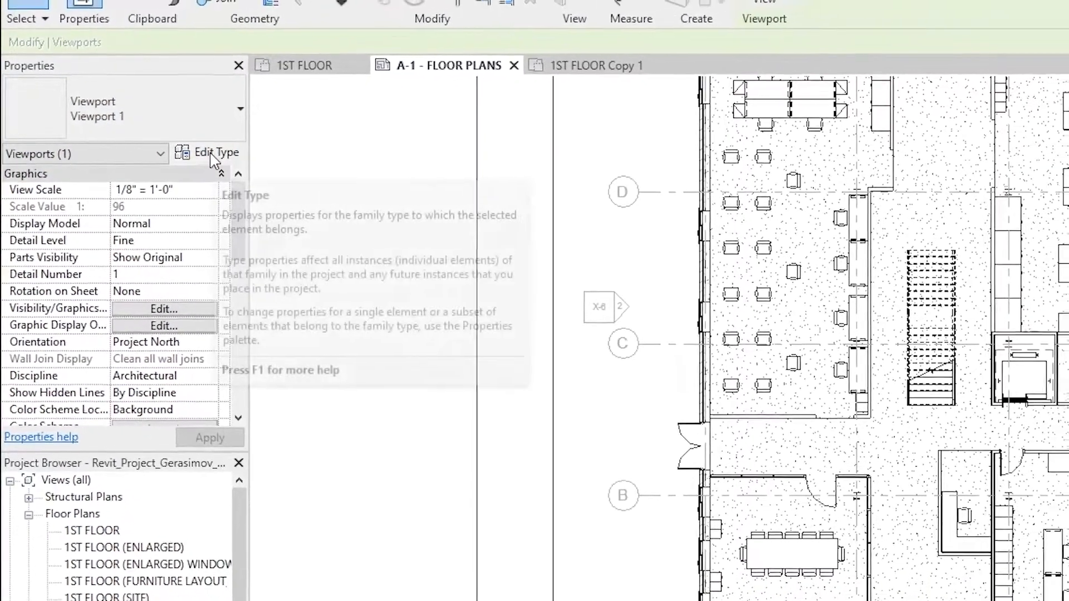
{"action": "left_click", "coordinate": [213, 156]}
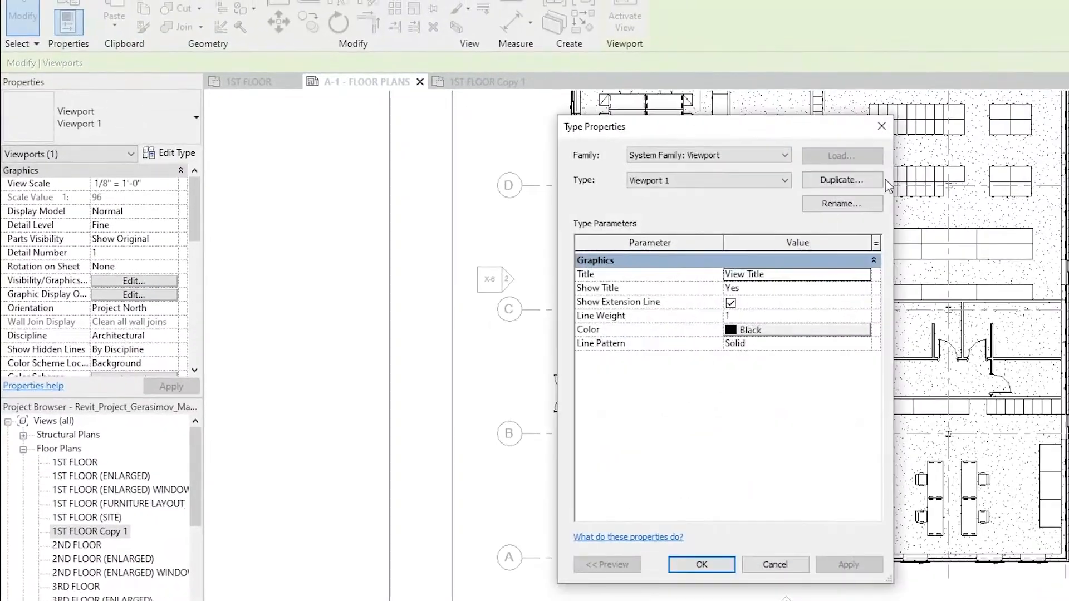
{"action": "left_click", "coordinate": [870, 180]}
{"action": "left_click", "coordinate": [731, 347]}
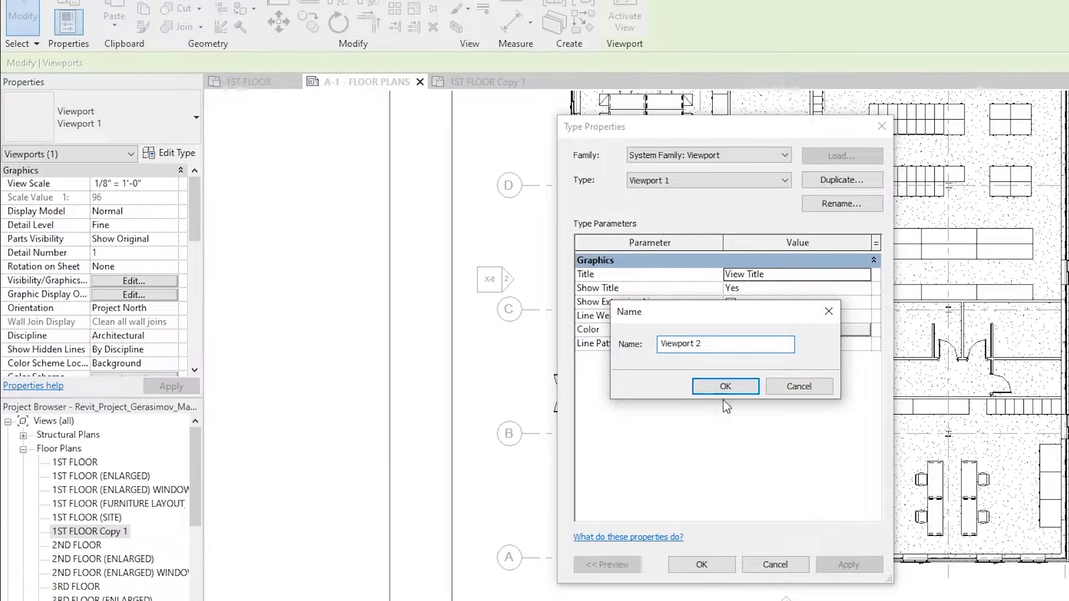
{"action": "left_click", "coordinate": [799, 386]}
- Change the floor plan viewport's type to Viewport (No Title) and check the plan on the sheet
{"action": "left_click", "coordinate": [749, 182]}
{"action": "left_click", "coordinate": [749, 201]}
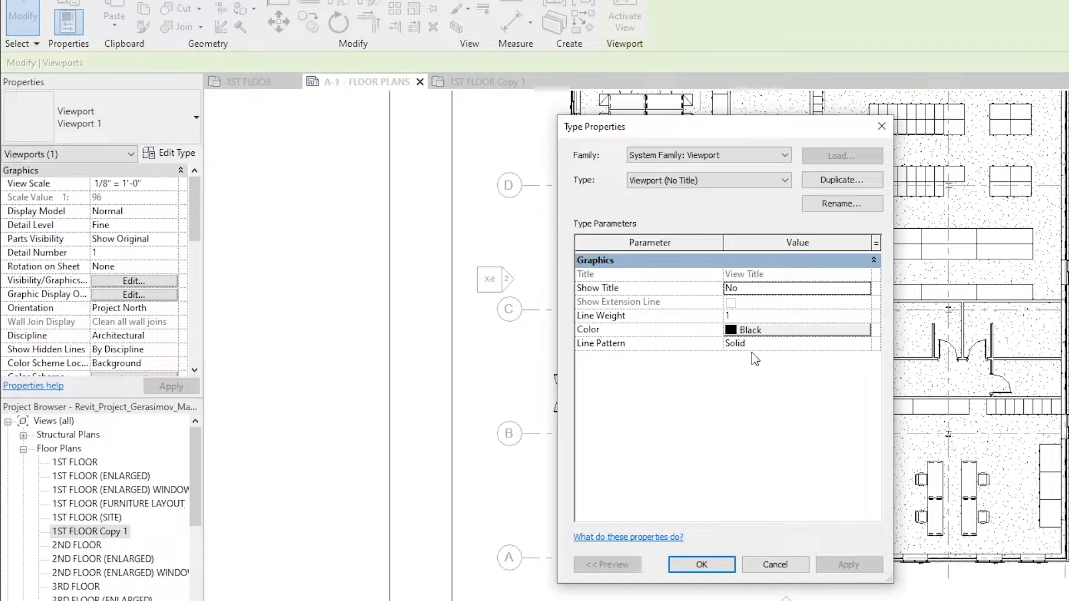
{"action": "left_click", "coordinate": [703, 565]}
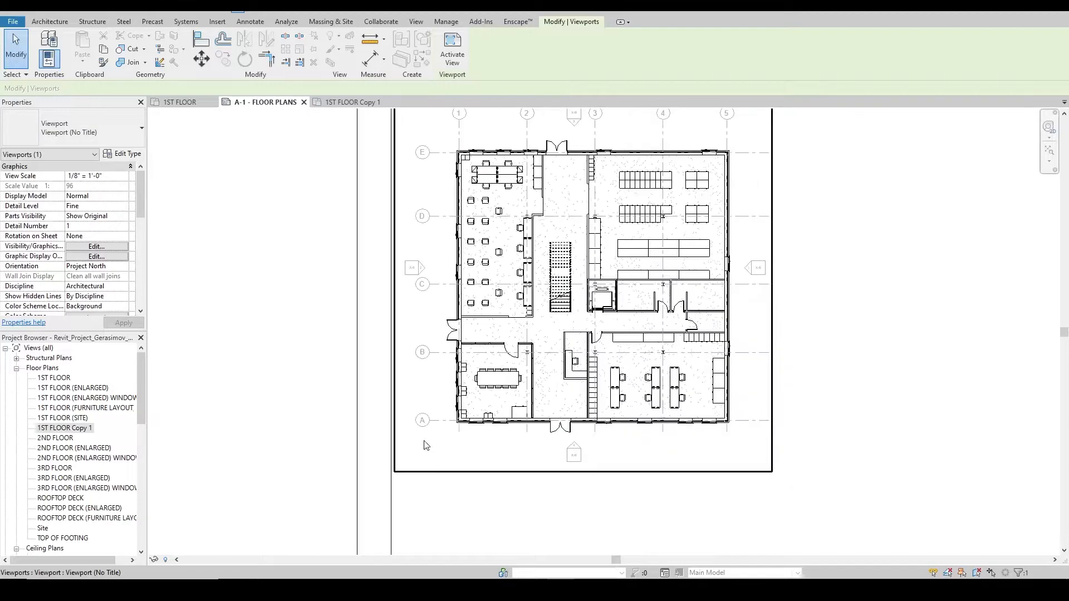
{"action": "scroll", "coordinate": [428, 385], "scroll_direction": "down", "scroll_amount": 1}
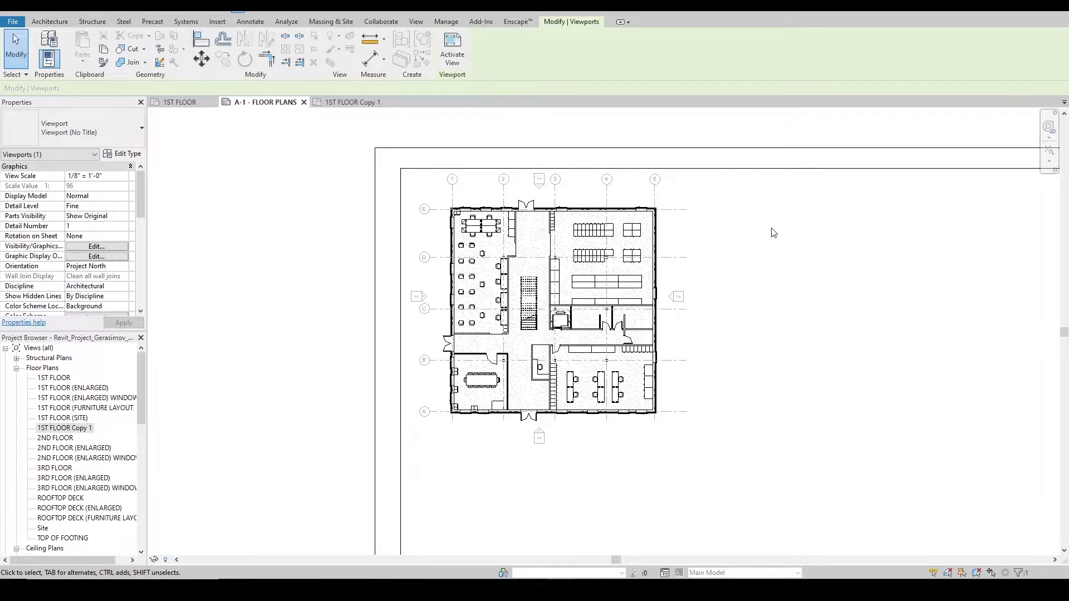
{"action": "scroll", "coordinate": [718, 312], "scroll_direction": "down", "scroll_amount": 2}
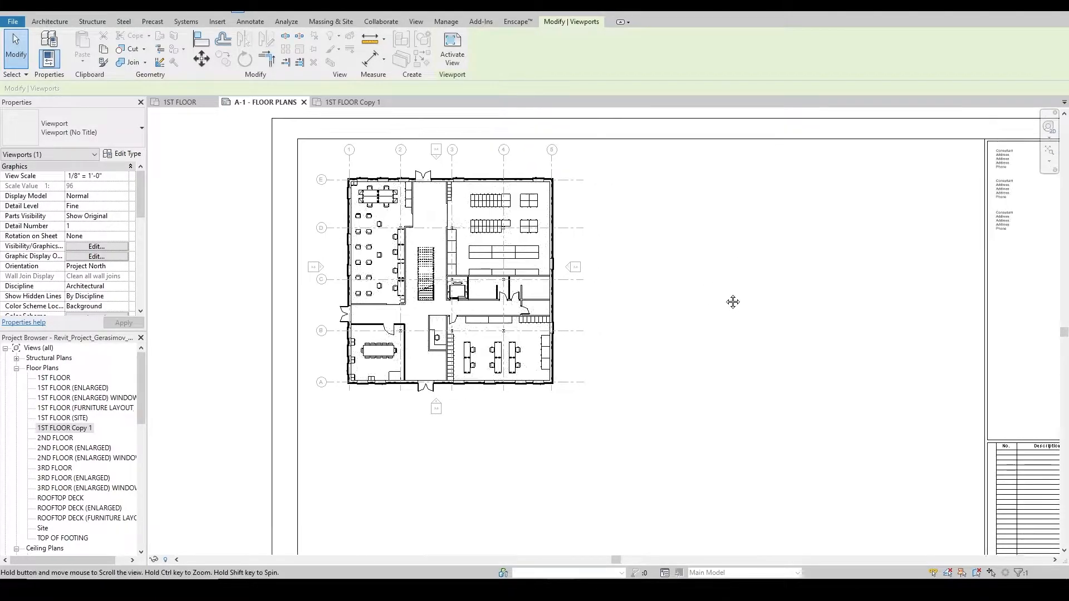
{"action": "middle_click_drag", "start_coordinate": [580, 232], "coordinate": [470, 263]}
- Activate the rooftop deck plan view on the A-1 sheet and open its visibility/graphic overrides
{"action": "scroll", "coordinate": [358, 241], "scroll_direction": "up", "scroll_amount": 2}
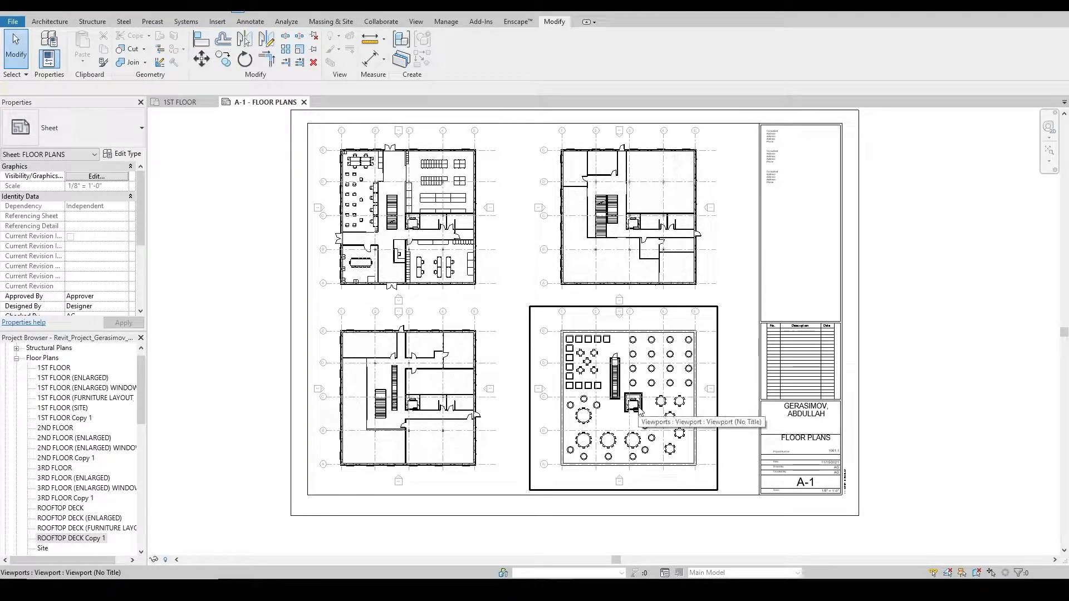
{"action": "scroll", "coordinate": [639, 410], "scroll_direction": "up", "scroll_amount": 2}
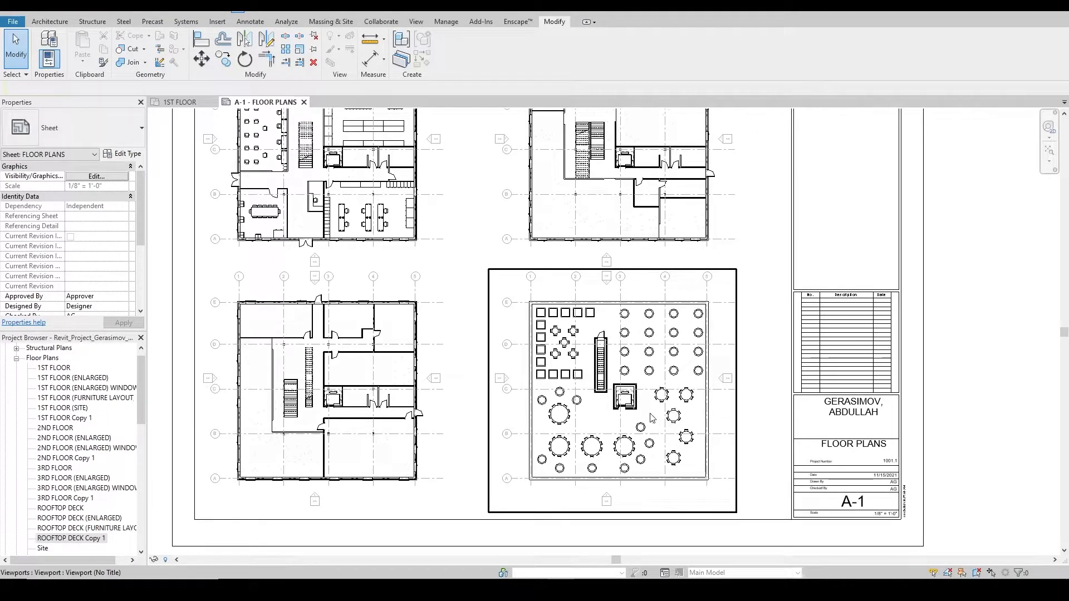
{"action": "left_click", "coordinate": [652, 425]}
{"action": "double_click", "coordinate": [652, 424]}
{"action": "scroll", "coordinate": [652, 425], "scroll_direction": "up", "scroll_amount": 2}
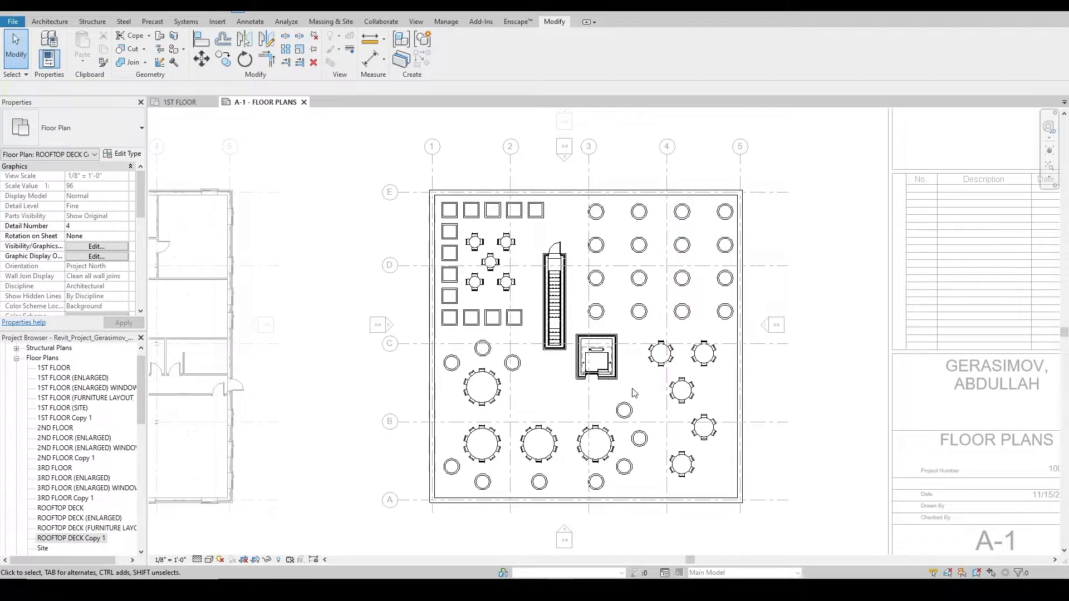
{"action": "scroll", "coordinate": [539, 301], "scroll_direction": "up", "scroll_amount": 1}
{"action": "left_click", "coordinate": [114, 249]}
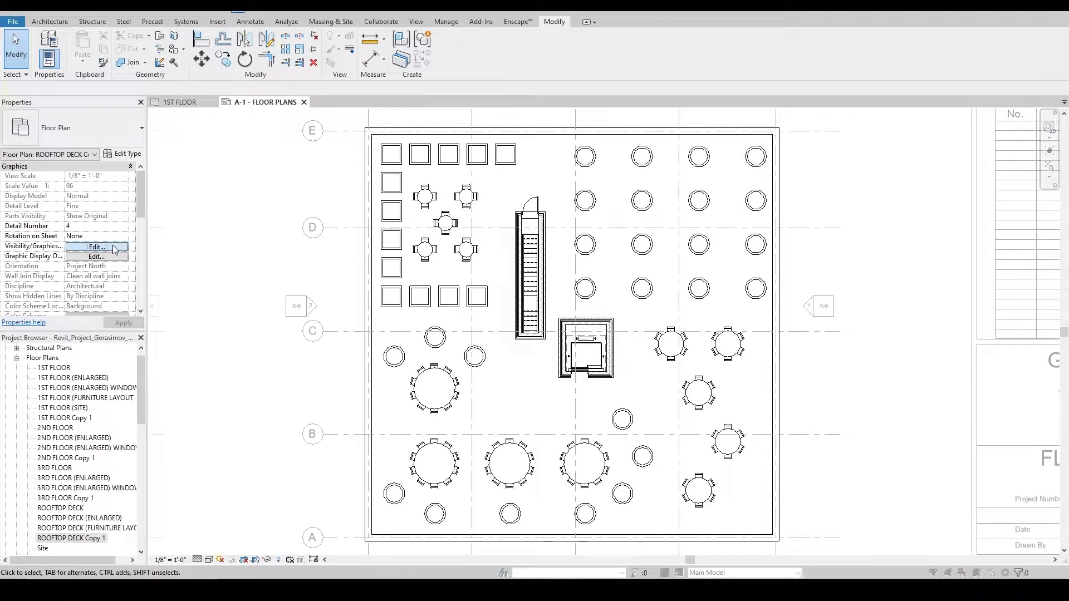
- Look through the model and annotation categories starting with T for one that controls the trees
{"action": "scroll", "coordinate": [437, 216], "scroll_direction": "down", "scroll_amount": 1}
{"action": "left_click", "coordinate": [448, 244]}
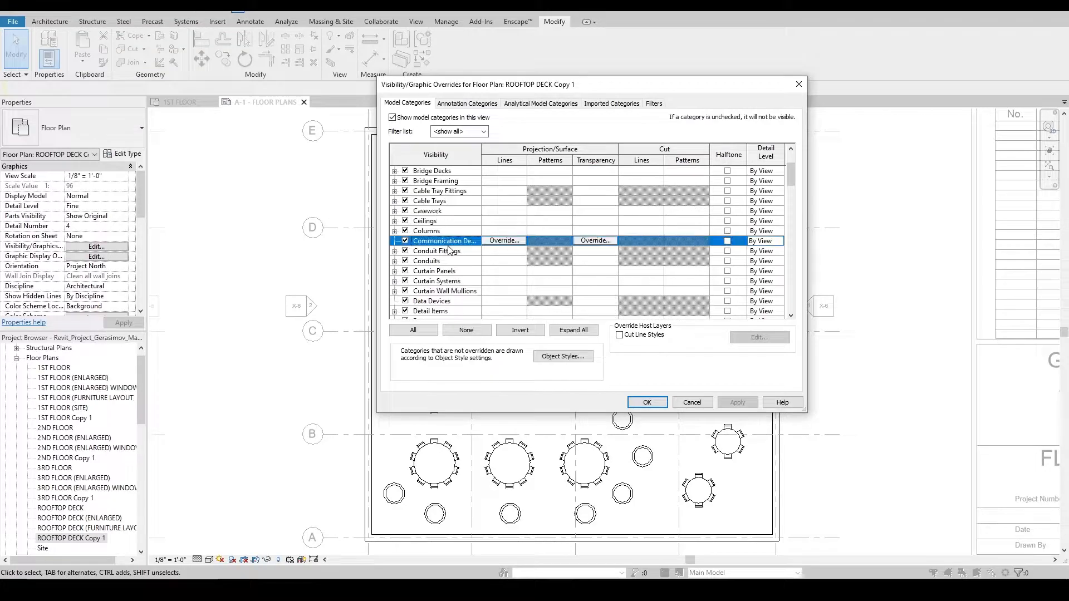
{"action": "key", "text": "t"}
{"action": "scroll", "coordinate": [451, 246], "scroll_direction": "down", "scroll_amount": 2}
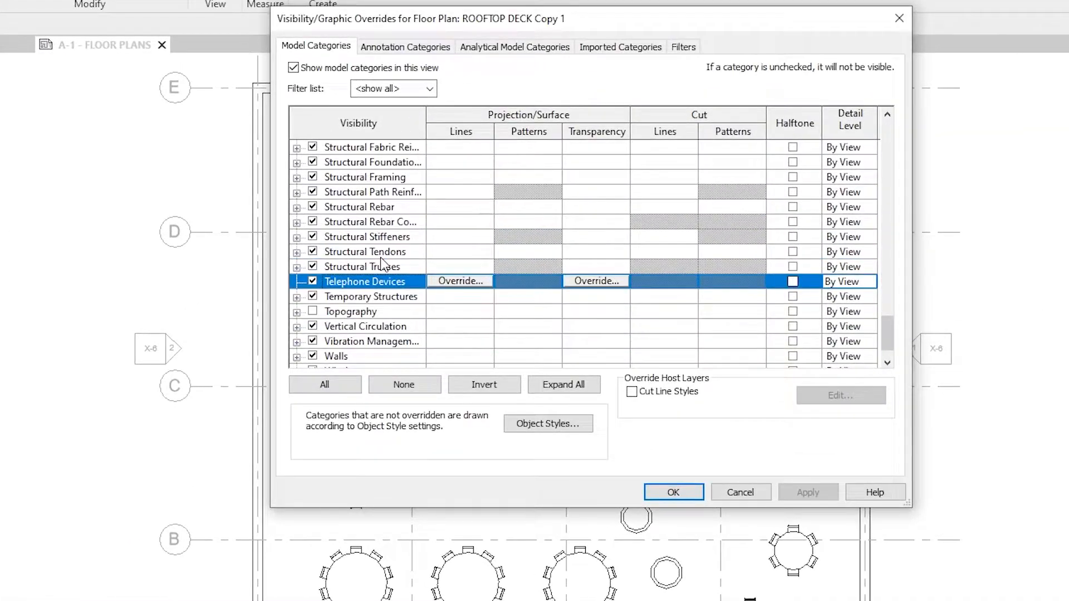
{"action": "scroll", "coordinate": [383, 262], "scroll_direction": "down", "scroll_amount": 1}
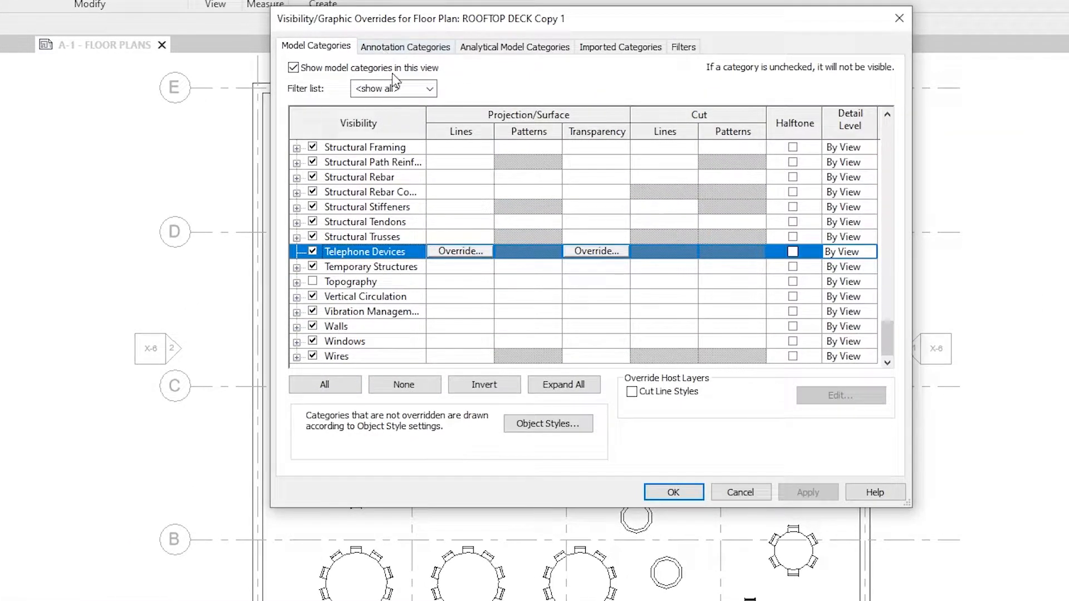
{"action": "left_click", "coordinate": [400, 49]}
{"action": "key", "text": "t"}
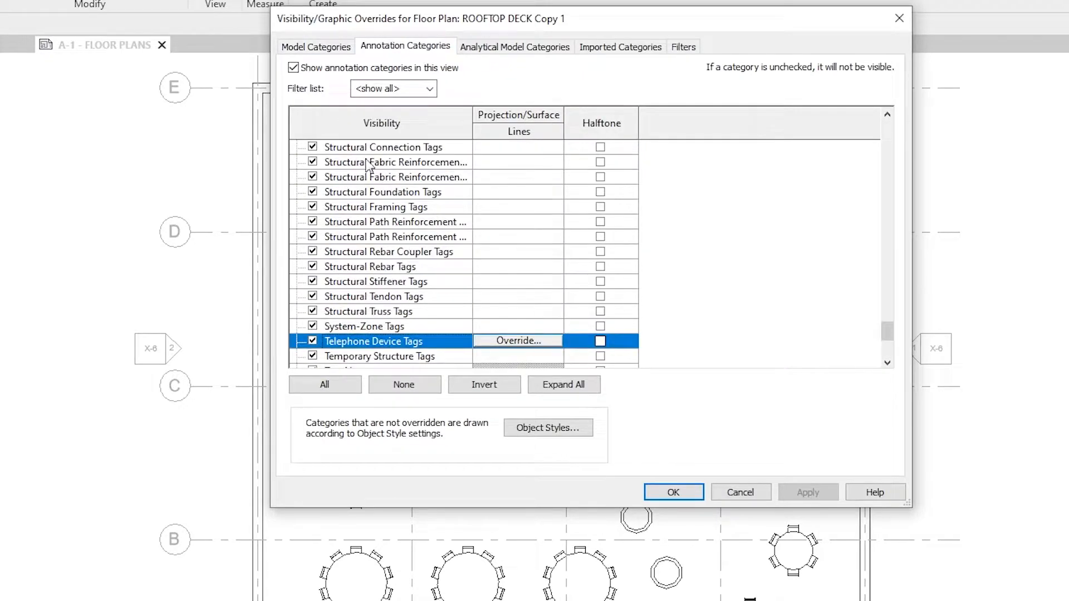
- Make the Planting model category visible in the rooftop deck plan, apply the change, and return to the sheet
{"action": "left_click", "coordinate": [337, 51]}
{"action": "left_click", "coordinate": [371, 236]}
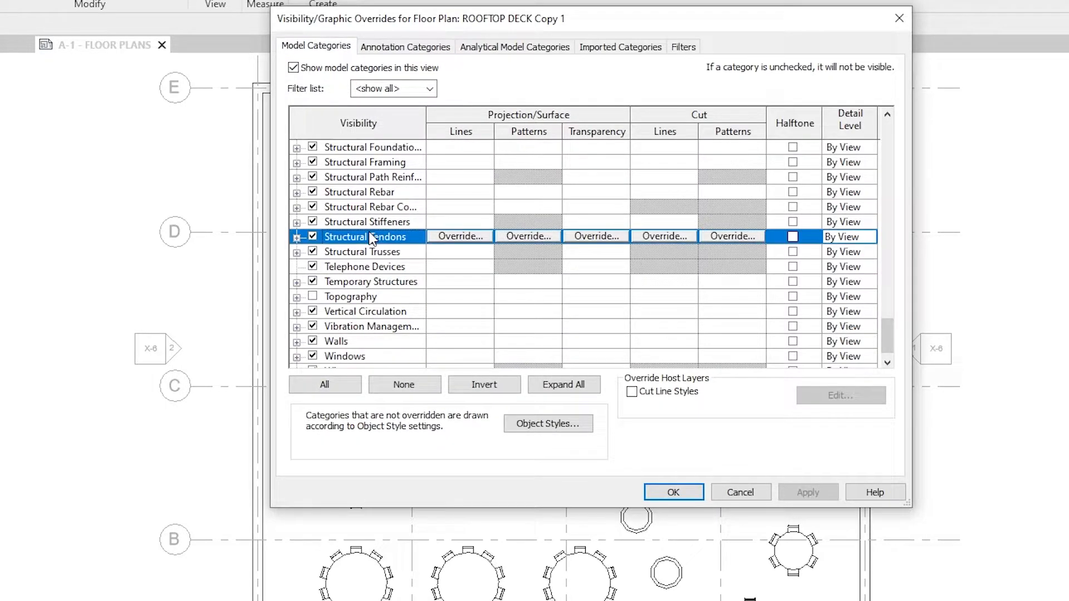
{"action": "key", "text": "p"}
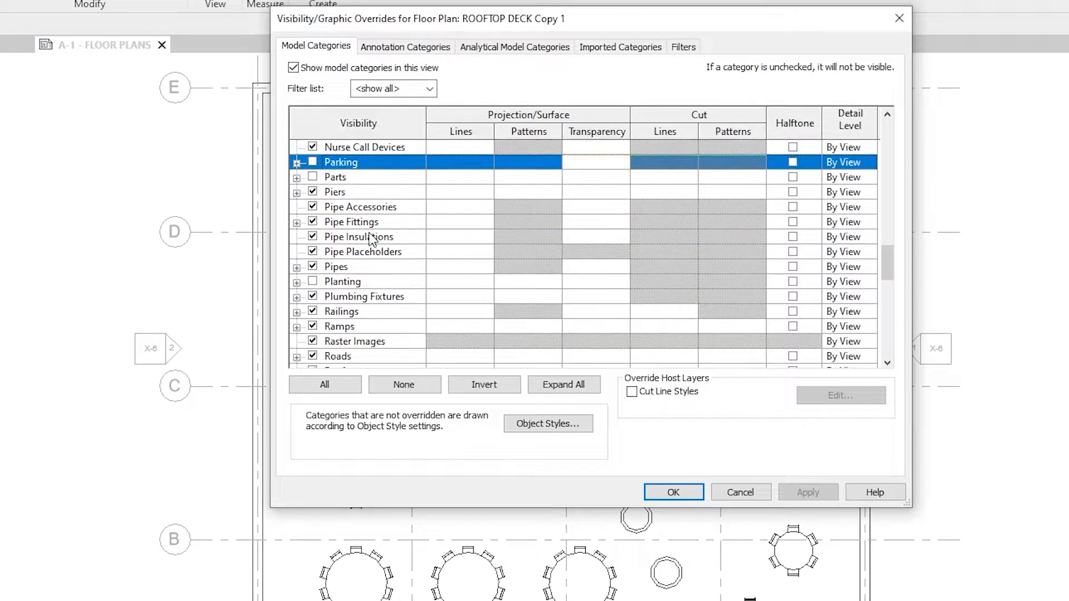
{"action": "left_click", "coordinate": [313, 281]}
{"action": "left_click", "coordinate": [806, 492]}
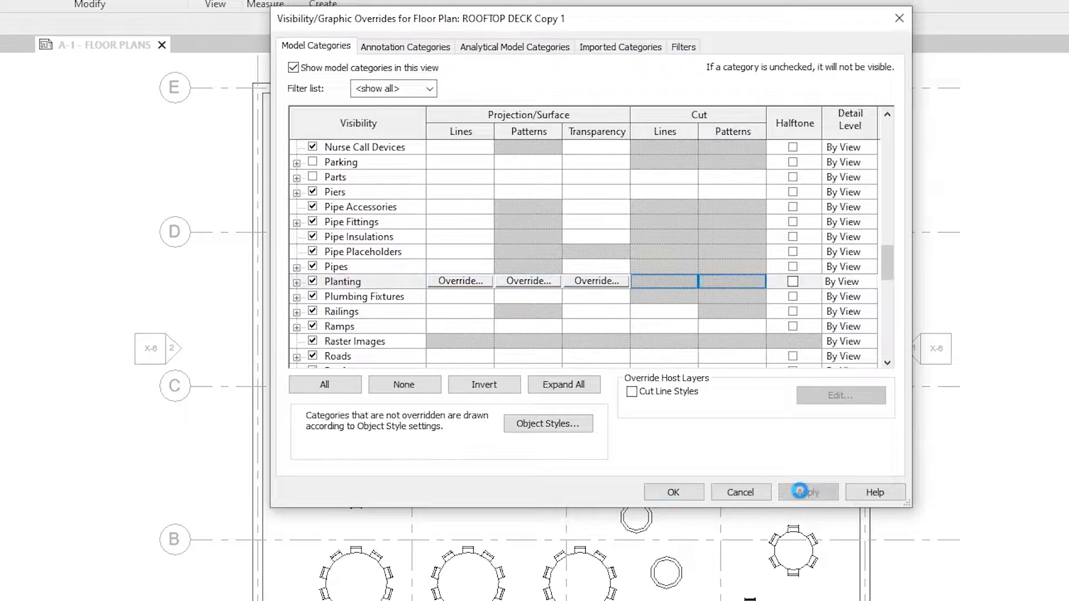
{"action": "left_click", "coordinate": [674, 493]}
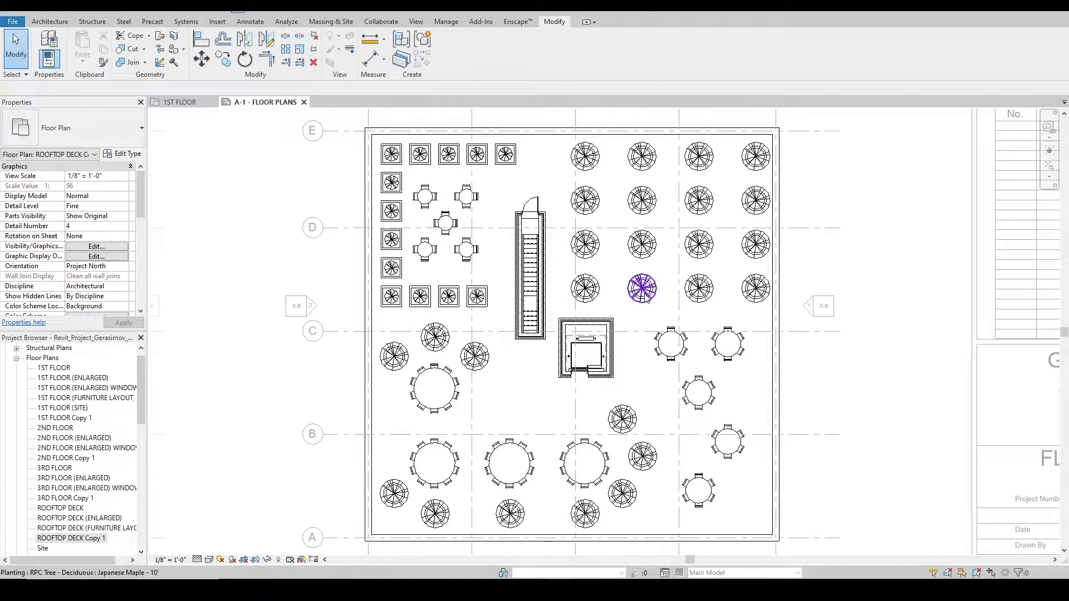
{"action": "double_click", "coordinate": [176, 343]}
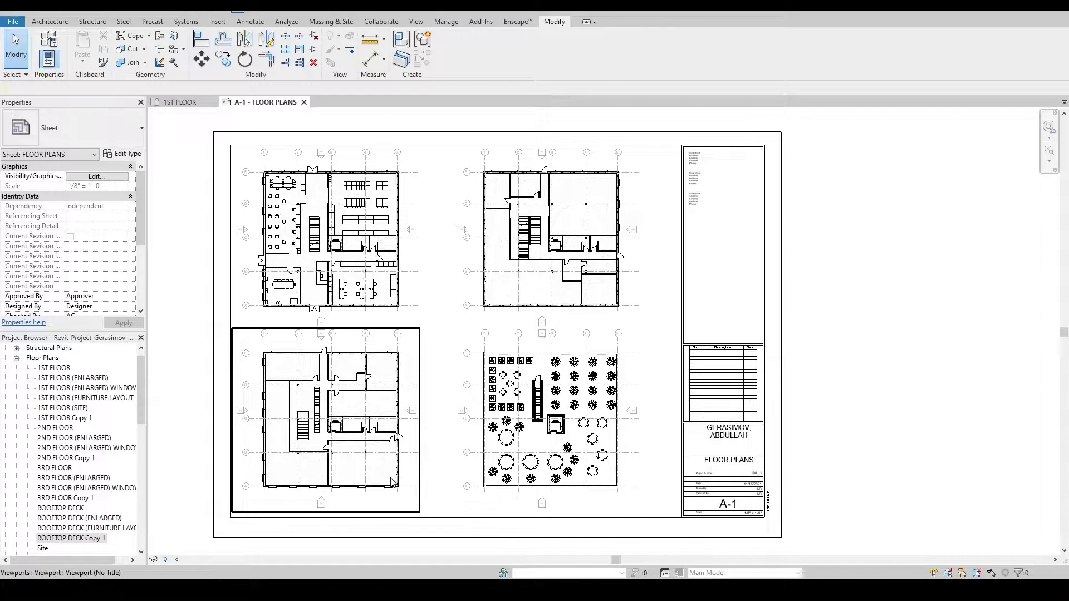
- Create a new sheet with the E1 30 x 42 Horizontal arc titleblock
{"action": "scroll", "coordinate": [134, 447], "scroll_direction": "down", "scroll_amount": 8}
{"action": "left_click_drag", "start_coordinate": [133, 480], "coordinate": [133, 495]}
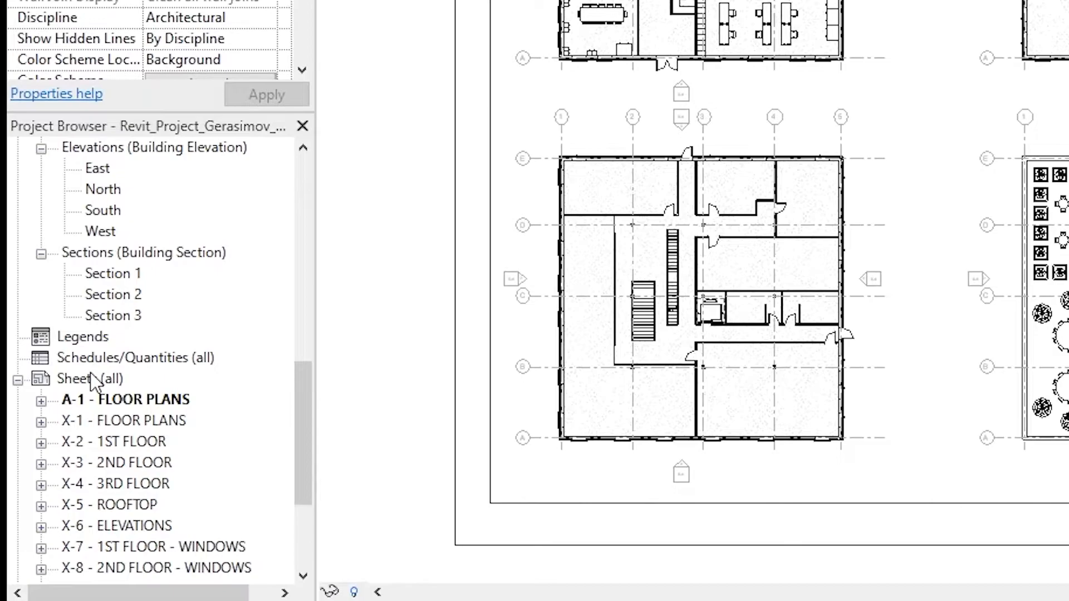
{"action": "right_click", "coordinate": [93, 380]}
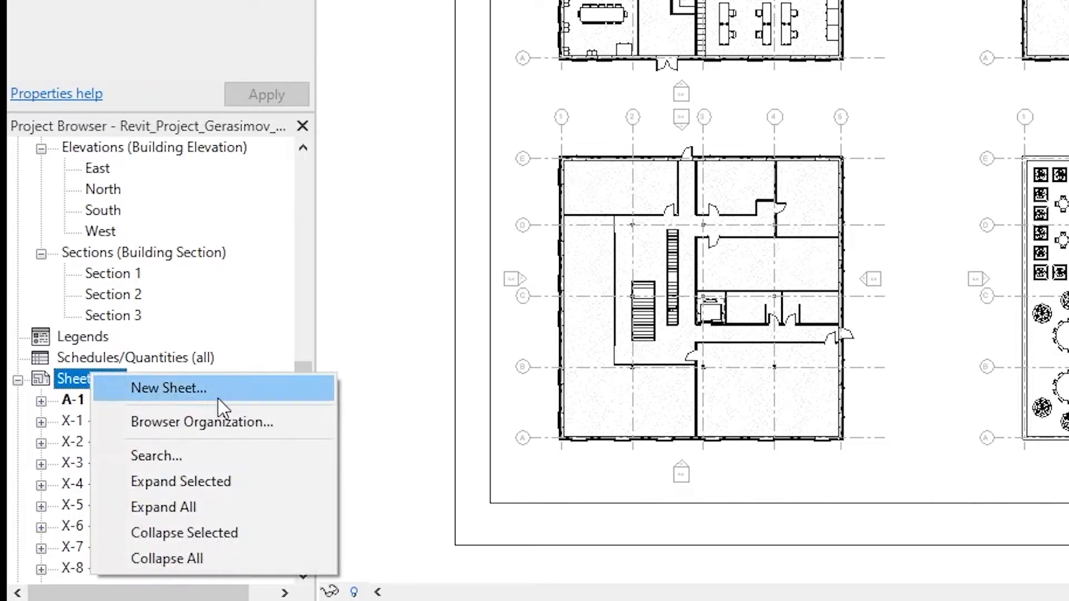
{"action": "left_click", "coordinate": [218, 398]}
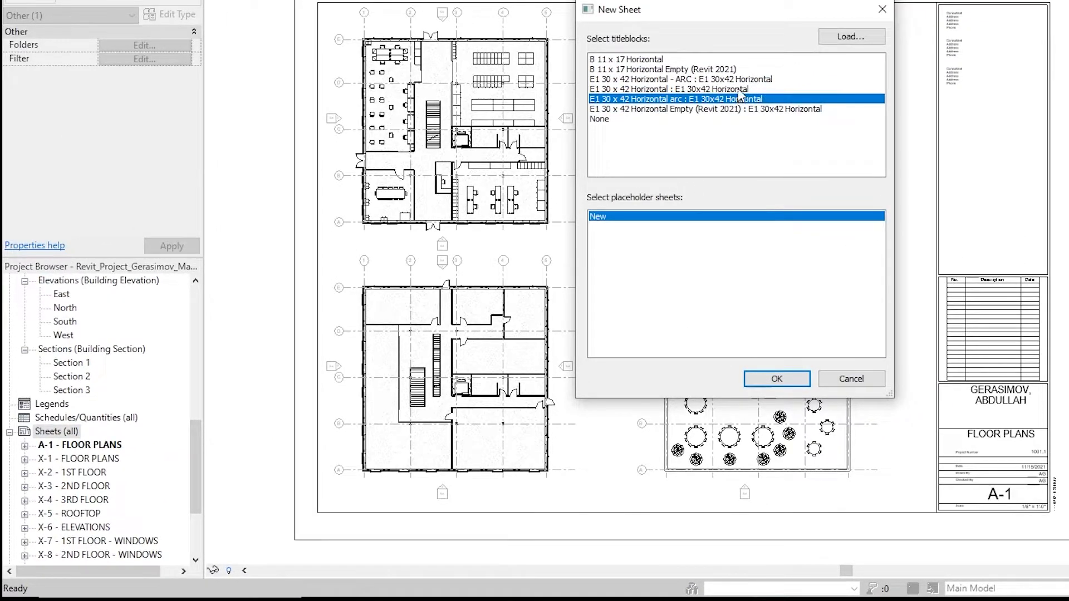
{"action": "left_click", "coordinate": [807, 384]}
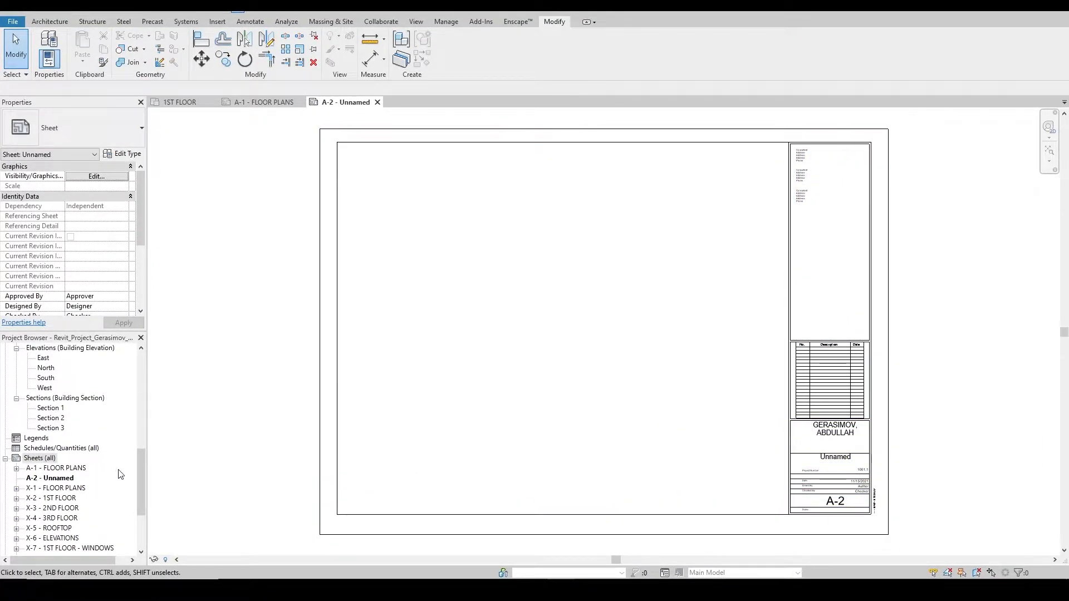
- Place the 1ST FLOOR (ENLARGED) floor plan in the middle of the A-2 sheet's drawing area
{"action": "left_click_drag", "start_coordinate": [138, 473], "coordinate": [142, 370]}
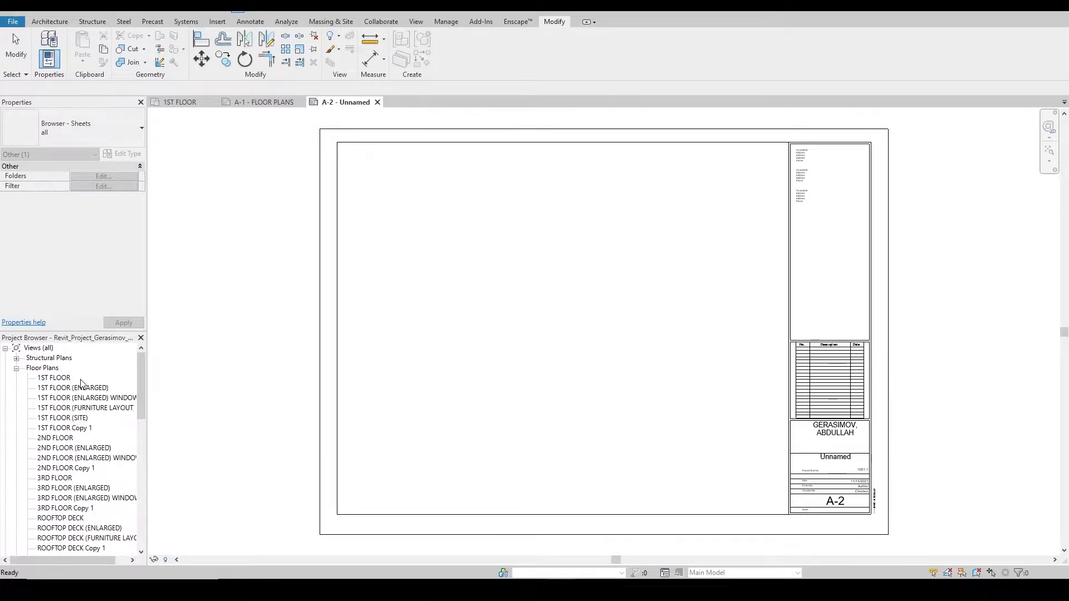
{"action": "left_click_drag", "start_coordinate": [58, 390], "coordinate": [554, 344]}
{"action": "left_click", "coordinate": [601, 327]}
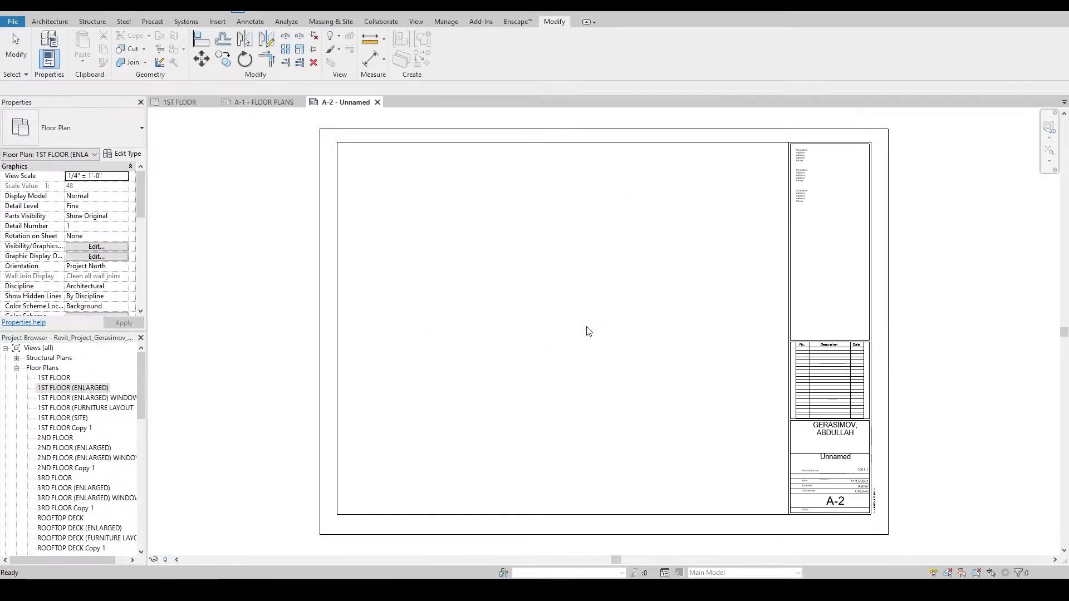
{"action": "left_click", "coordinate": [586, 333]}
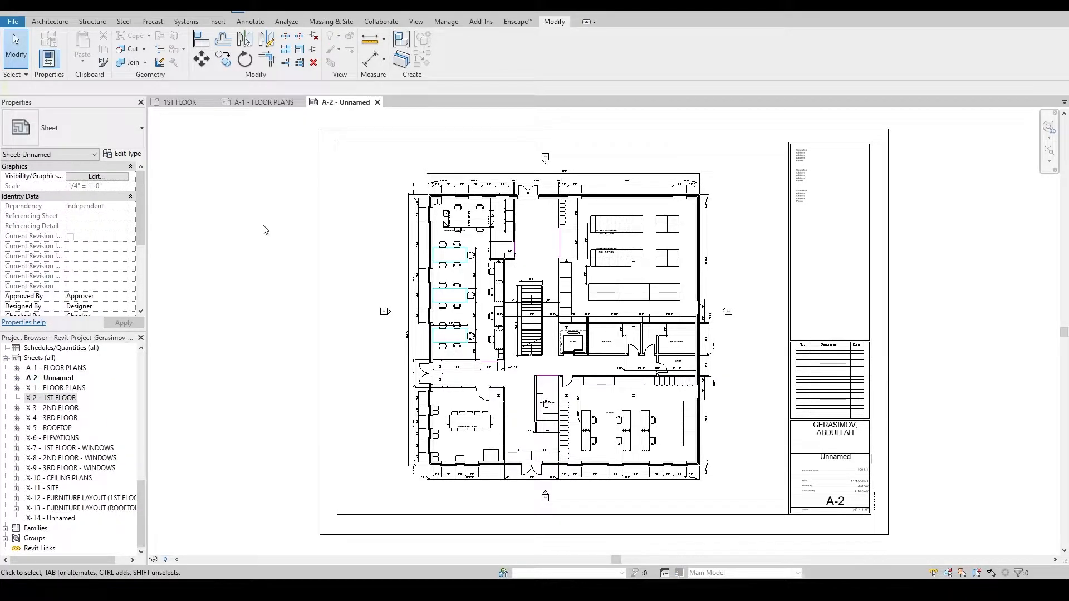
- Select the enlarged first floor viewport and examine the dimensions and room names around the conference room
{"action": "right_click", "coordinate": [549, 223]}
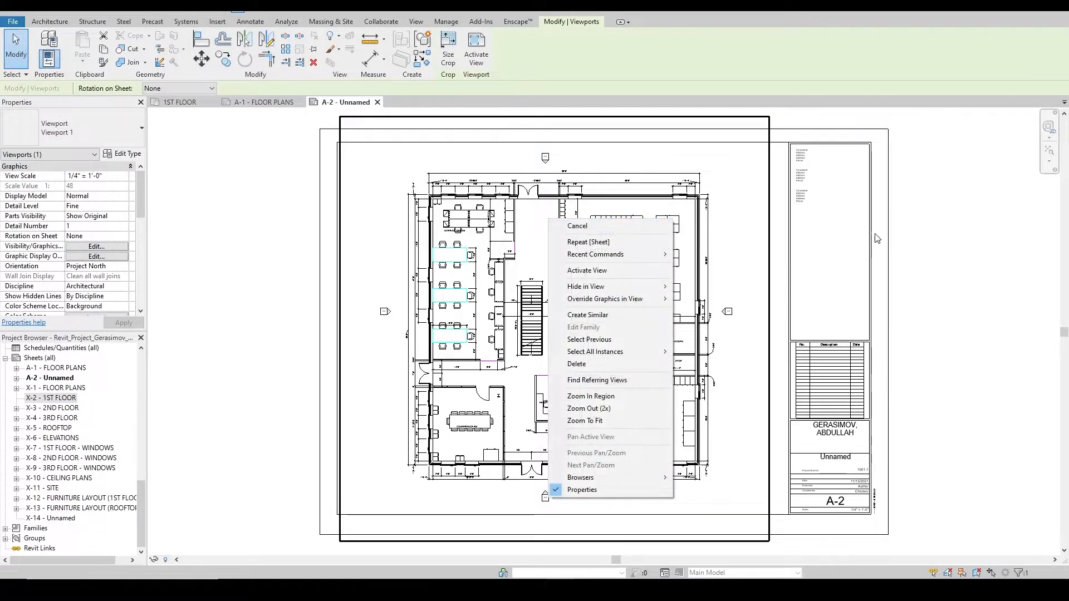
{"action": "left_click", "coordinate": [859, 278]}
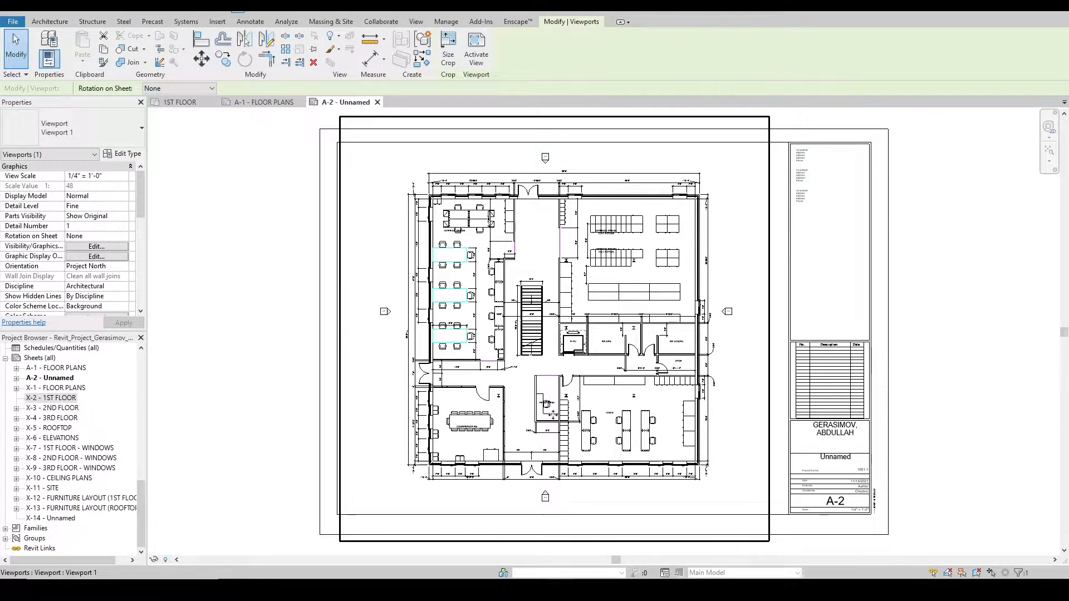
{"action": "scroll", "coordinate": [447, 437], "scroll_direction": "up", "scroll_amount": 6}
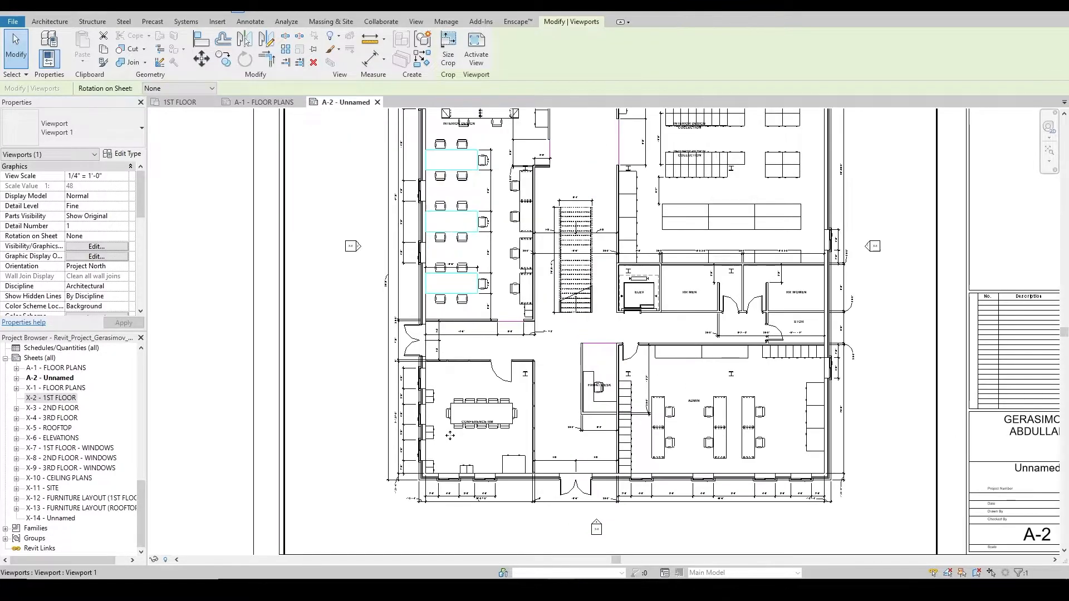
{"action": "middle_click_drag", "start_coordinate": [430, 522], "coordinate": [377, 405]}
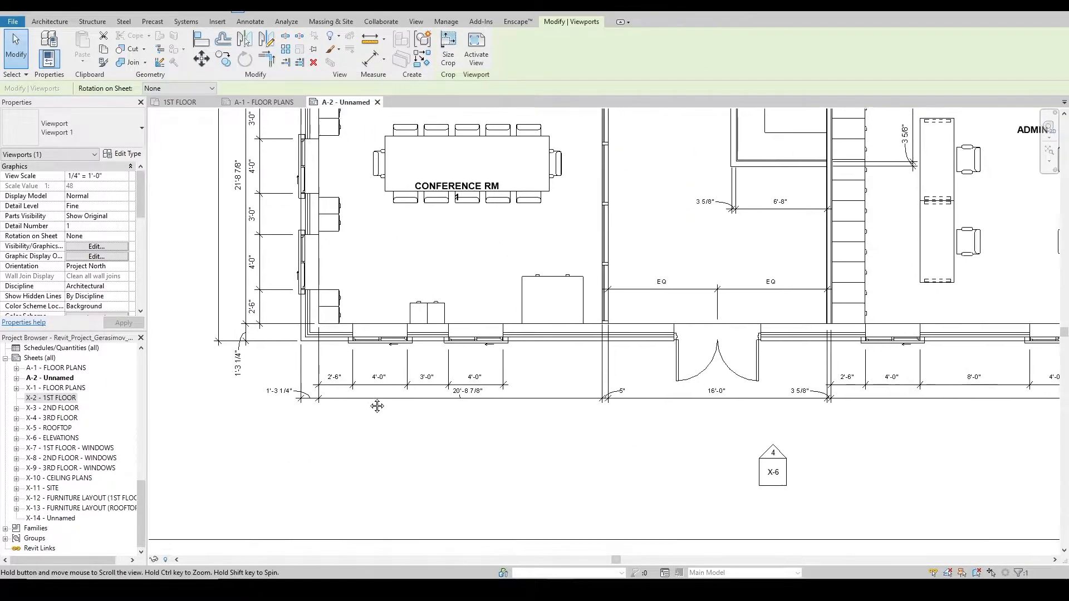
{"action": "scroll", "coordinate": [368, 396], "scroll_direction": "down", "scroll_amount": 1}
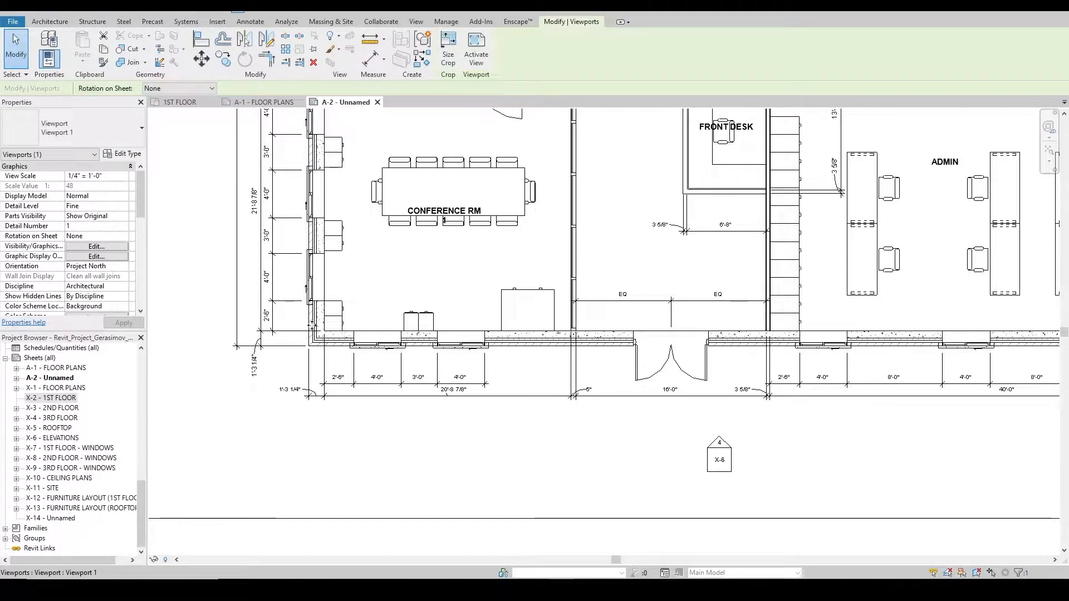
{"action": "middle_click_drag", "start_coordinate": [326, 275], "coordinate": [393, 424]}
{"action": "scroll", "coordinate": [393, 423], "scroll_direction": "down", "scroll_amount": 1}
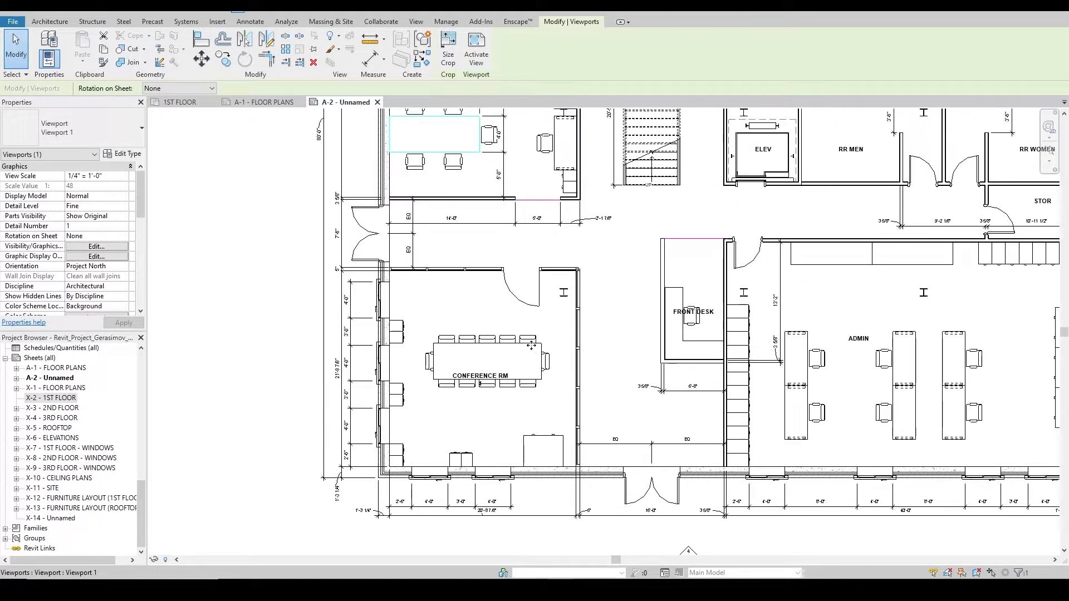
- Examine the dimensions, room names and furniture across the enlarged first floor plan on the A-2 sheet
{"action": "scroll", "coordinate": [532, 345], "scroll_direction": "down", "scroll_amount": 1}
{"action": "middle_click_drag", "start_coordinate": [576, 258], "coordinate": [539, 369]}
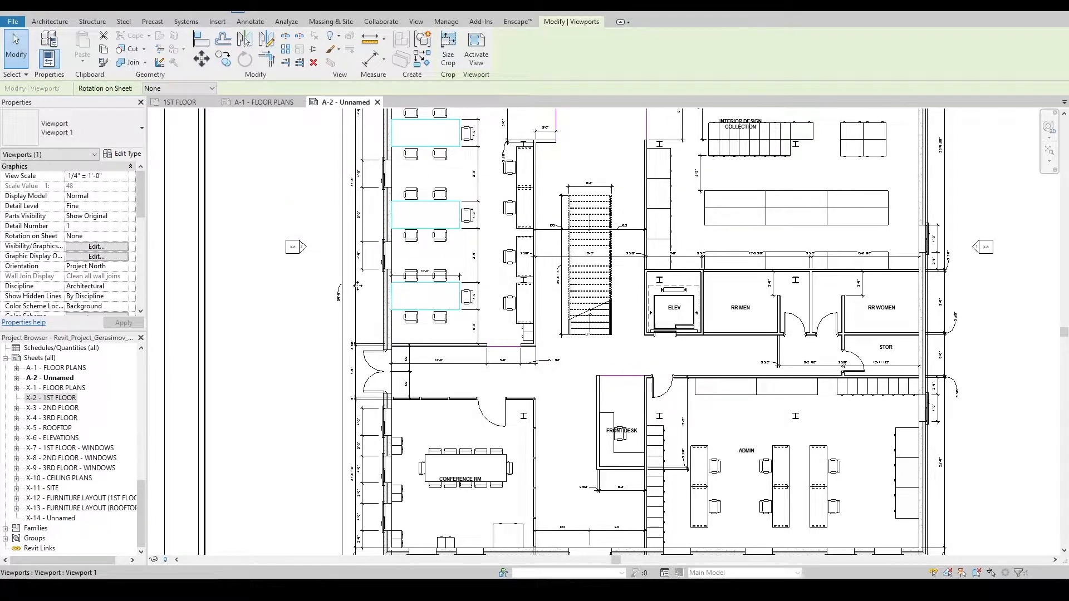
{"action": "scroll", "coordinate": [346, 298], "scroll_direction": "up", "scroll_amount": 2}
{"action": "scroll", "coordinate": [345, 300], "scroll_direction": "down", "scroll_amount": 3}
{"action": "middle_click_drag", "start_coordinate": [341, 243], "coordinate": [306, 475]}
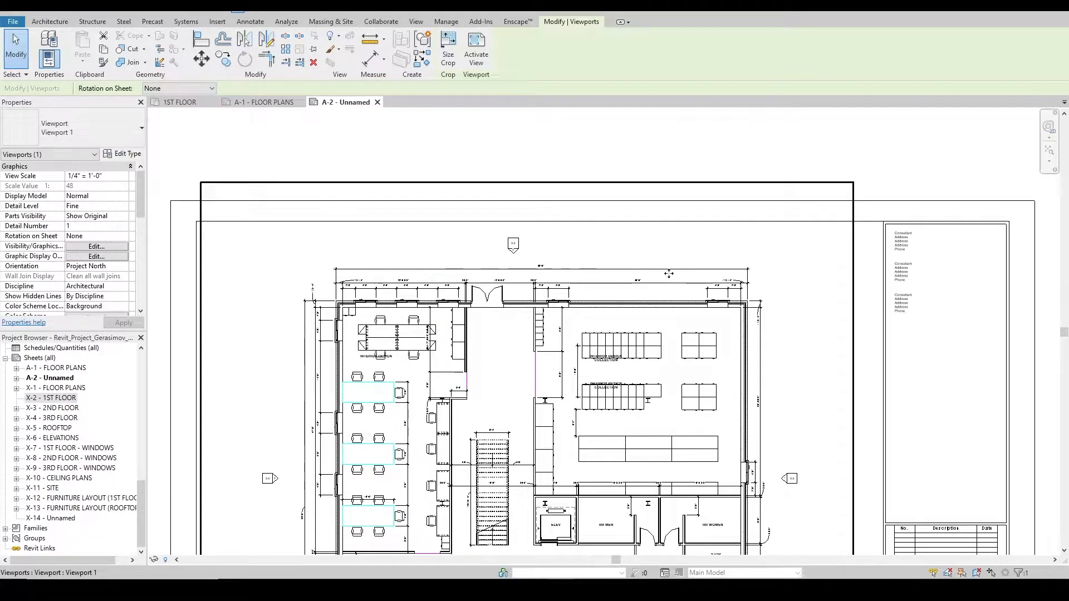
{"action": "scroll", "coordinate": [468, 306], "scroll_direction": "up", "scroll_amount": 3}
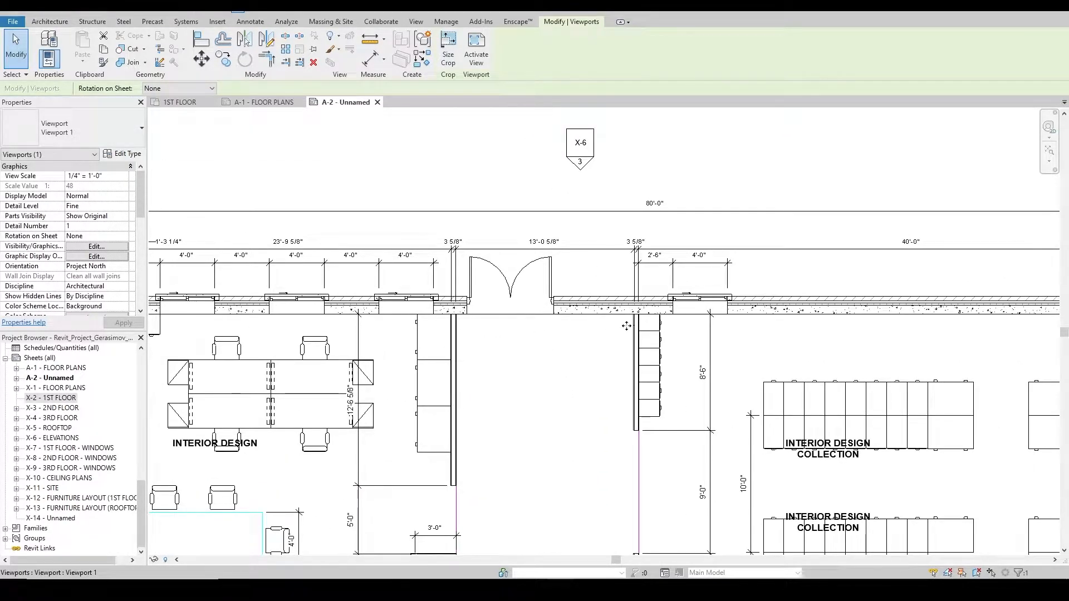
{"action": "middle_click_drag", "start_coordinate": [775, 333], "coordinate": [546, 294]}
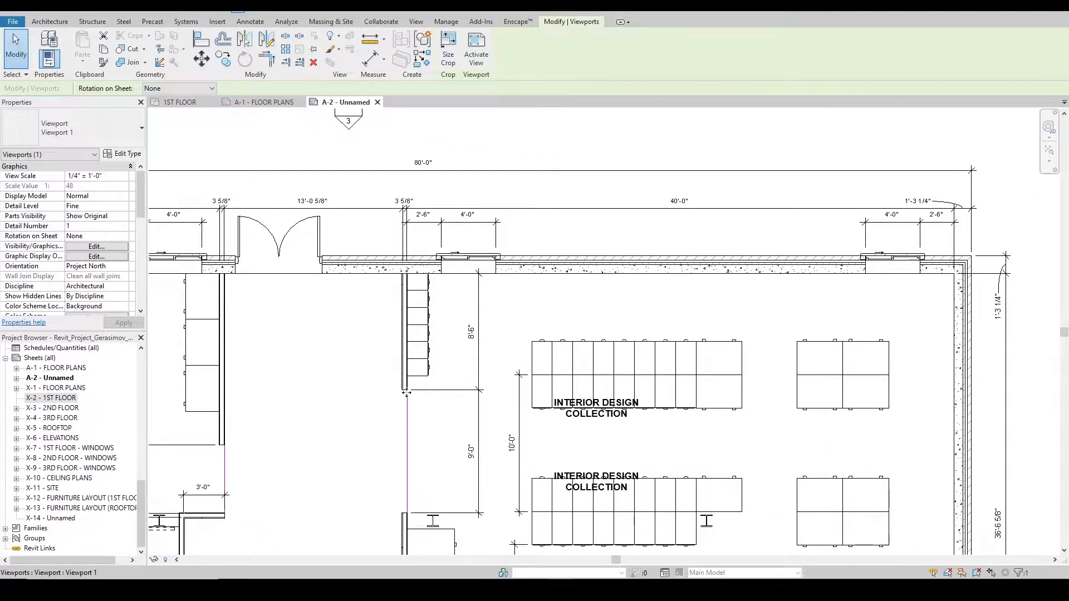
{"action": "middle_click_drag", "start_coordinate": [672, 344], "coordinate": [624, 232]}
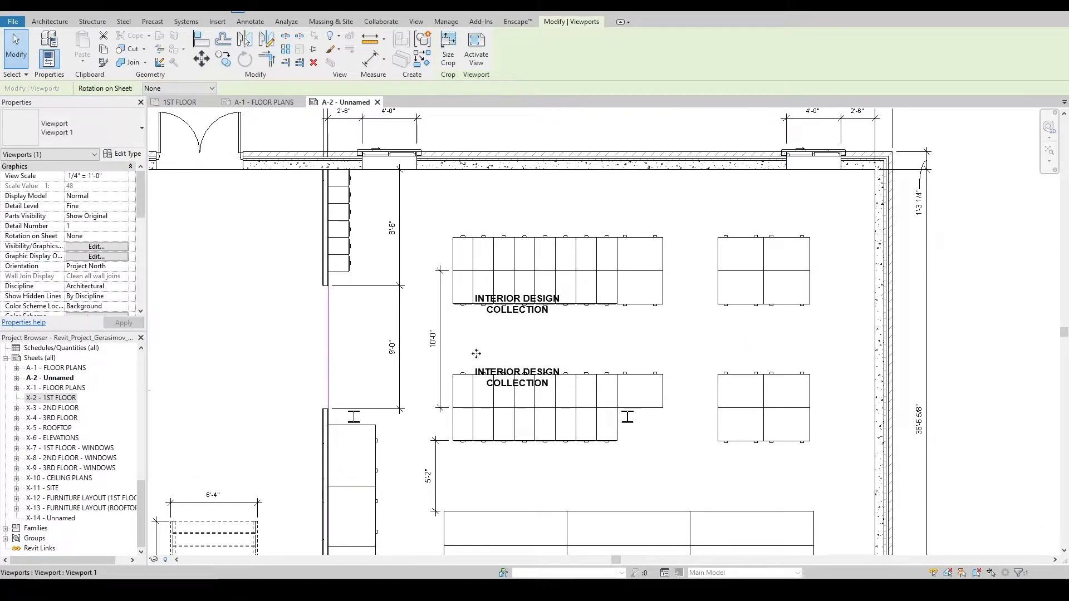
{"action": "middle_click_drag", "start_coordinate": [453, 377], "coordinate": [653, 302]}
{"action": "scroll", "coordinate": [638, 296], "scroll_direction": "down", "scroll_amount": 2}
{"action": "middle_click_drag", "start_coordinate": [523, 263], "coordinate": [554, 283]}
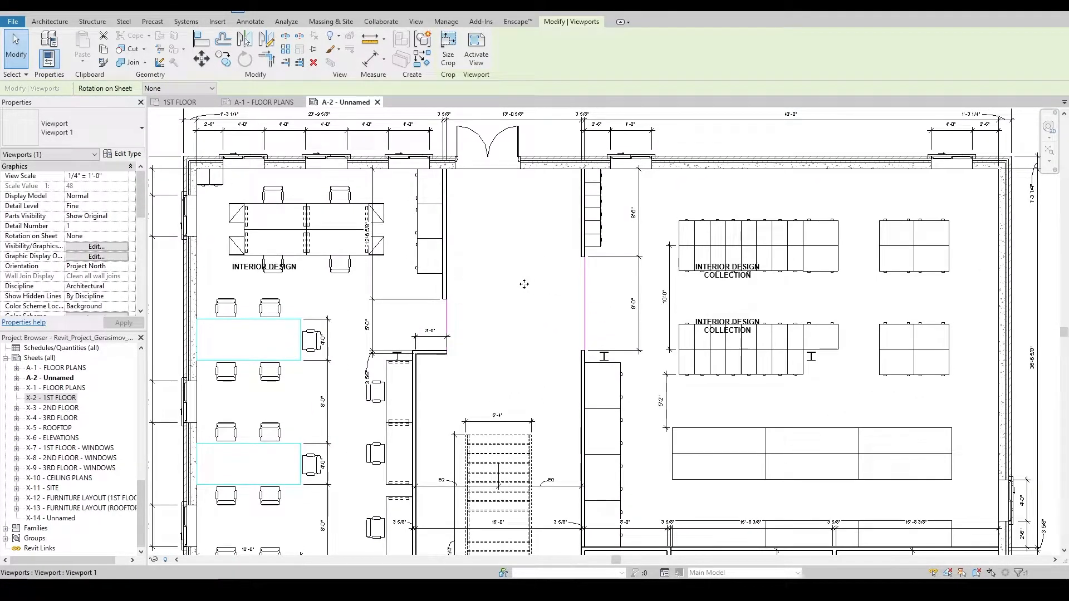
- Activate the enlarged first floor view and reposition the INTERIOR DESIGN room tag
{"action": "double_click", "coordinate": [354, 304]}
{"action": "left_click", "coordinate": [265, 267]}
{"action": "left_click_drag", "start_coordinate": [268, 287], "coordinate": [288, 299]}
{"action": "middle_click_drag", "start_coordinate": [391, 435], "coordinate": [378, 177]}
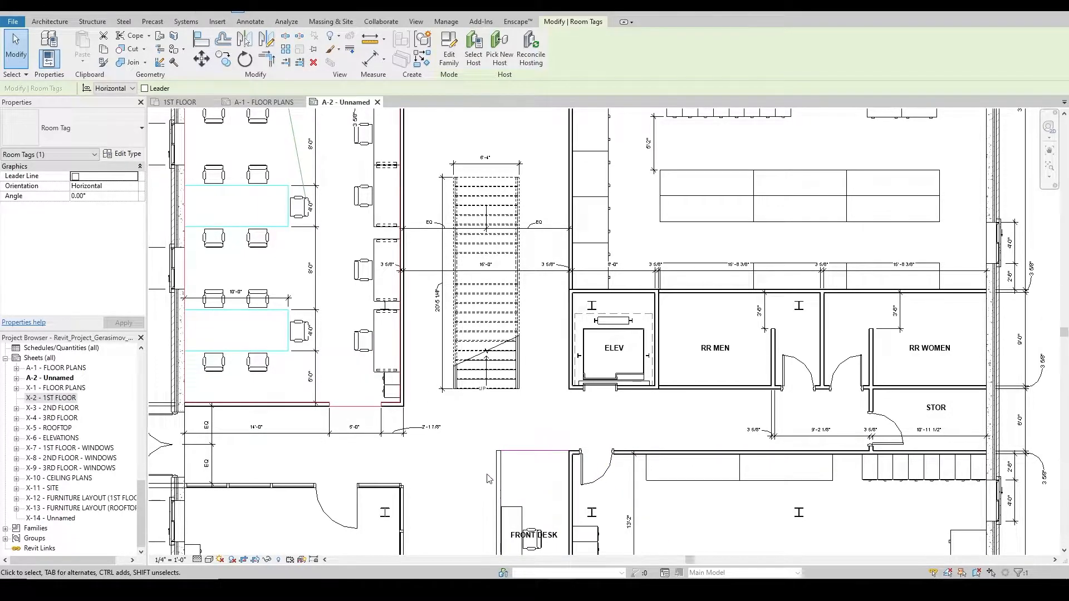
- Set the enlarged plan's view scale to 1/4" = 1'-0" and deactivate the view to return to the A-2 sheet
{"action": "scroll", "coordinate": [490, 479], "scroll_direction": "down", "scroll_amount": 5}
{"action": "middle_click_drag", "start_coordinate": [438, 446], "coordinate": [448, 391]}
{"action": "scroll", "coordinate": [448, 379], "scroll_direction": "down", "scroll_amount": 3}
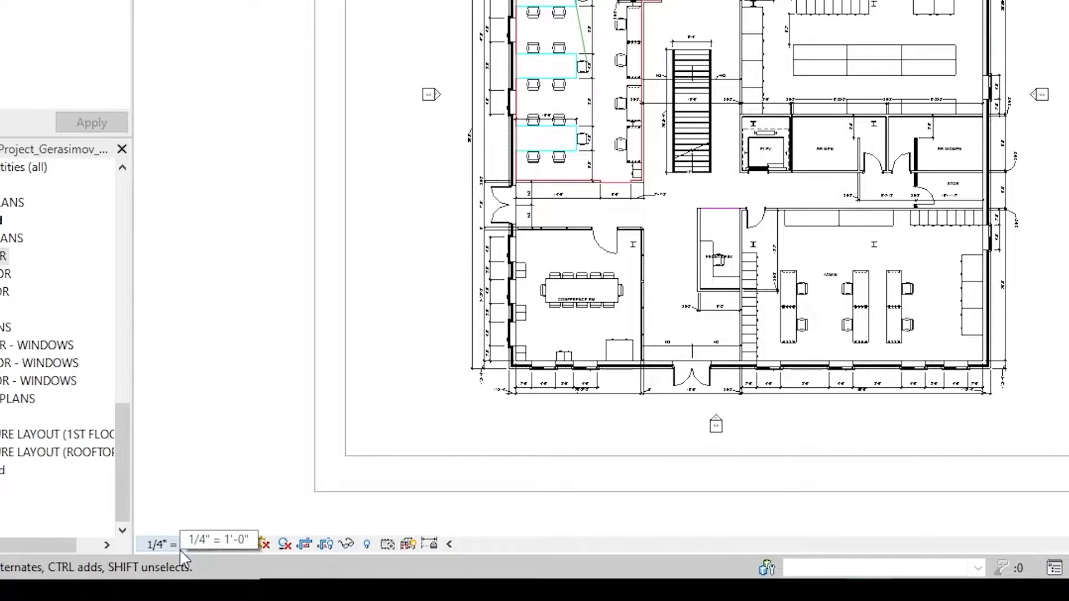
{"action": "left_click", "coordinate": [179, 545]}
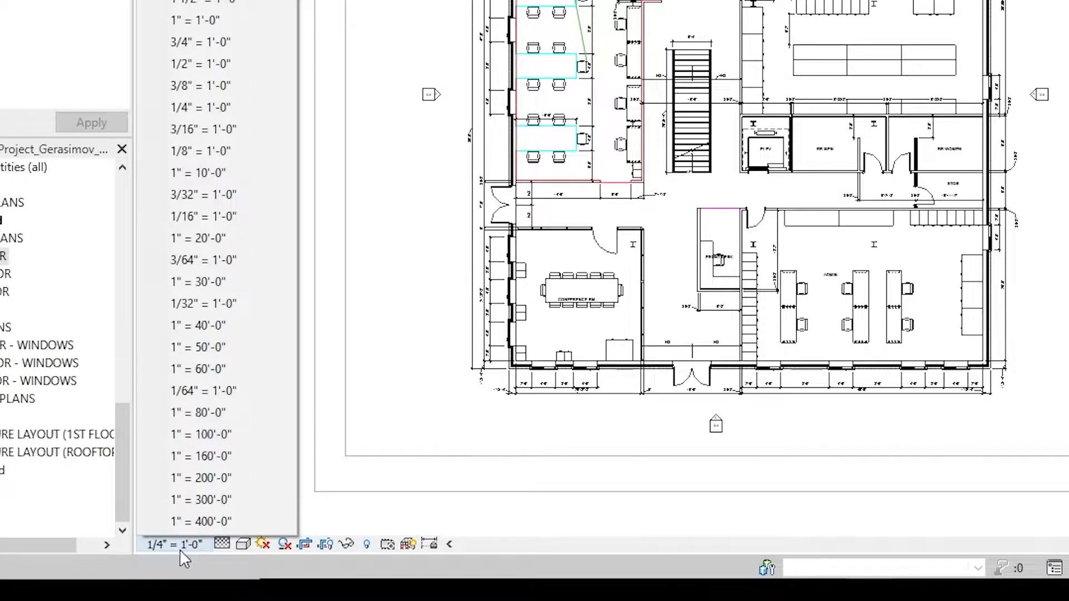
{"action": "left_click", "coordinate": [198, 107]}
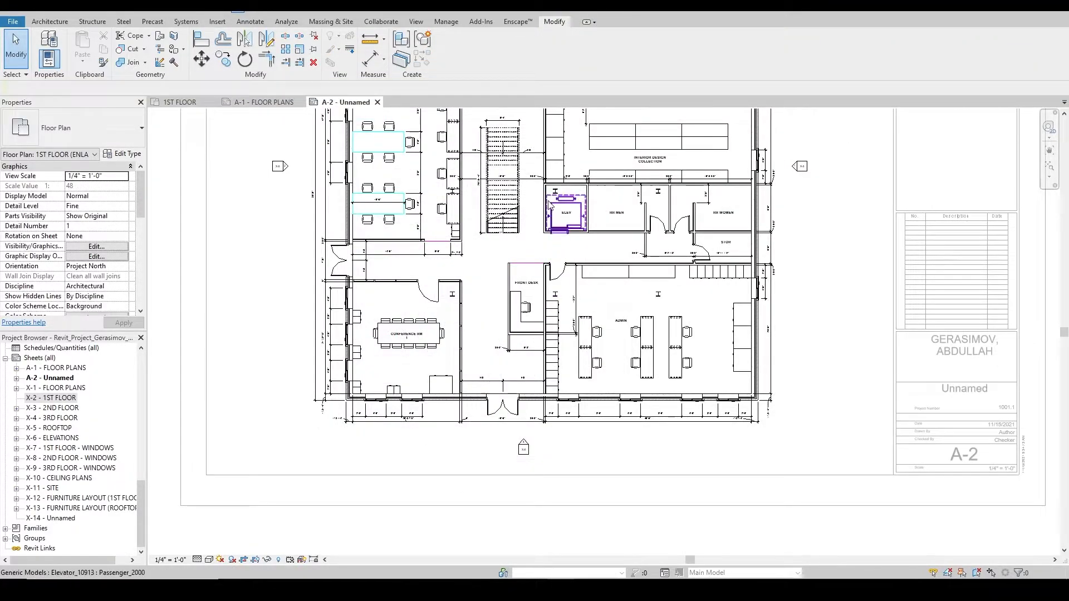
{"action": "middle_click_drag", "start_coordinate": [548, 220], "coordinate": [505, 296]}
{"action": "middle_click_drag", "start_coordinate": [718, 375], "coordinate": [477, 212]}
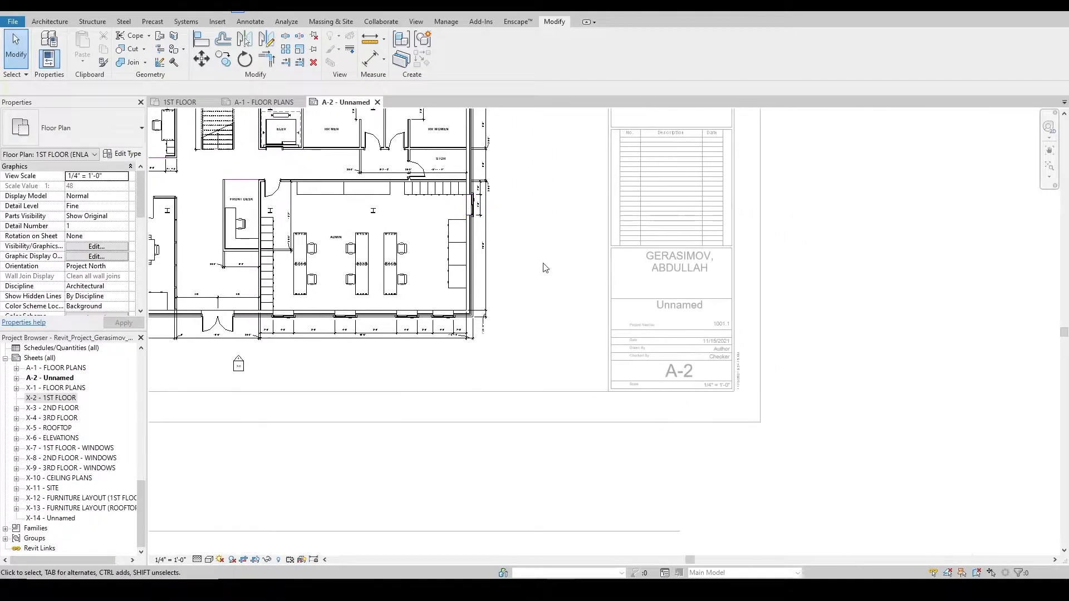
{"action": "left_click", "coordinate": [824, 387]}
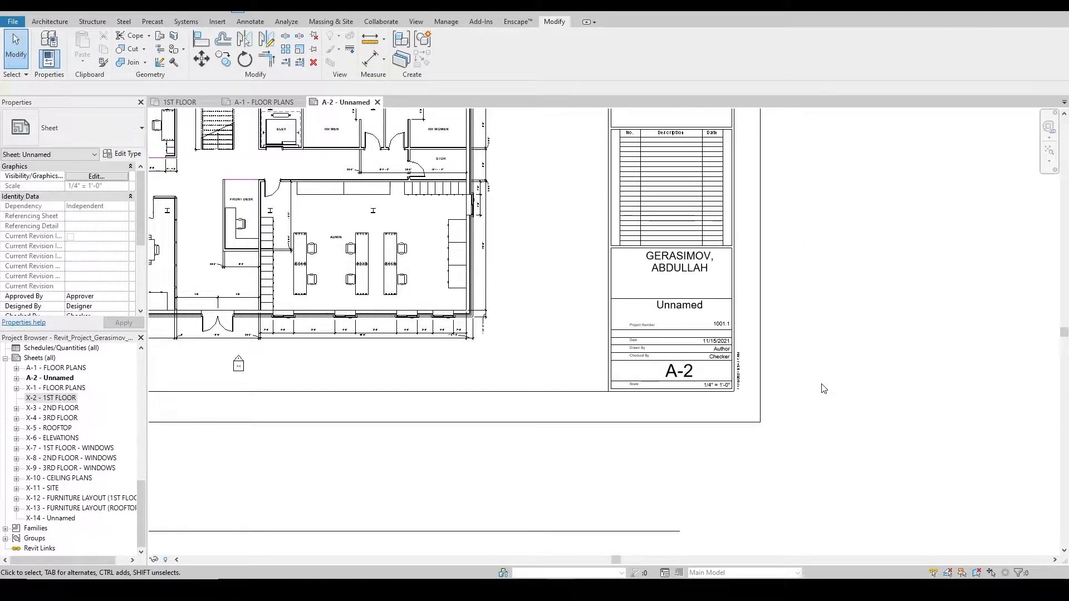
- Rename the A-2 sheet in its titleblock as ENLARGED FIRST FLOOR PLAN
{"action": "scroll", "coordinate": [682, 302], "scroll_direction": "up", "scroll_amount": 2}
{"action": "left_click", "coordinate": [681, 303]}
{"action": "left_click", "coordinate": [684, 308]}
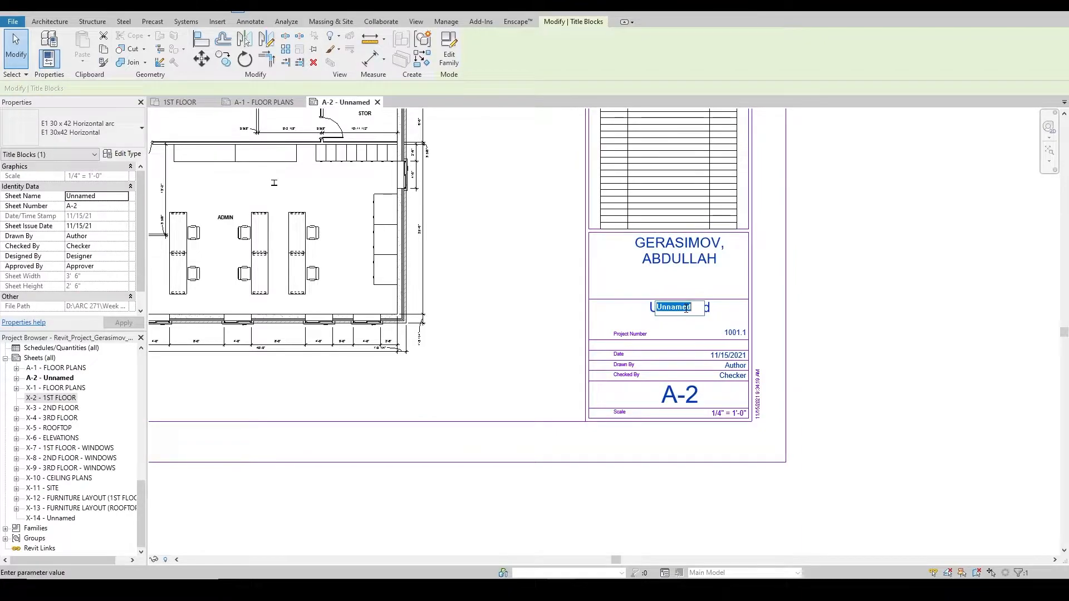
{"action": "key", "text": "Caps_Lock"}
{"action": "type", "text": "ENLARG"}
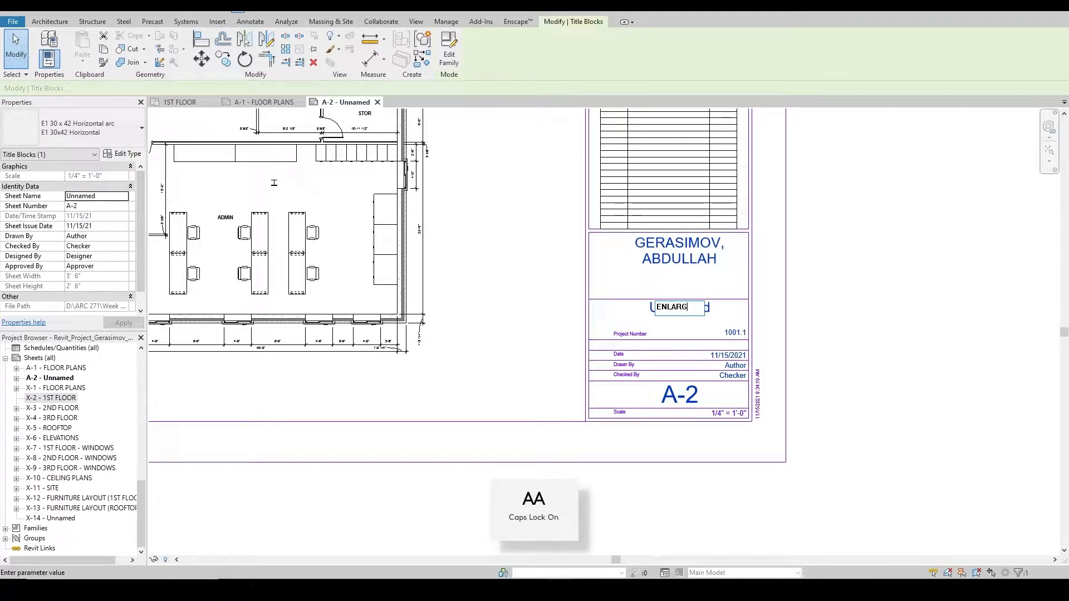
{"action": "type", "text": "ED FI 1ST FLOOR PLAN"}
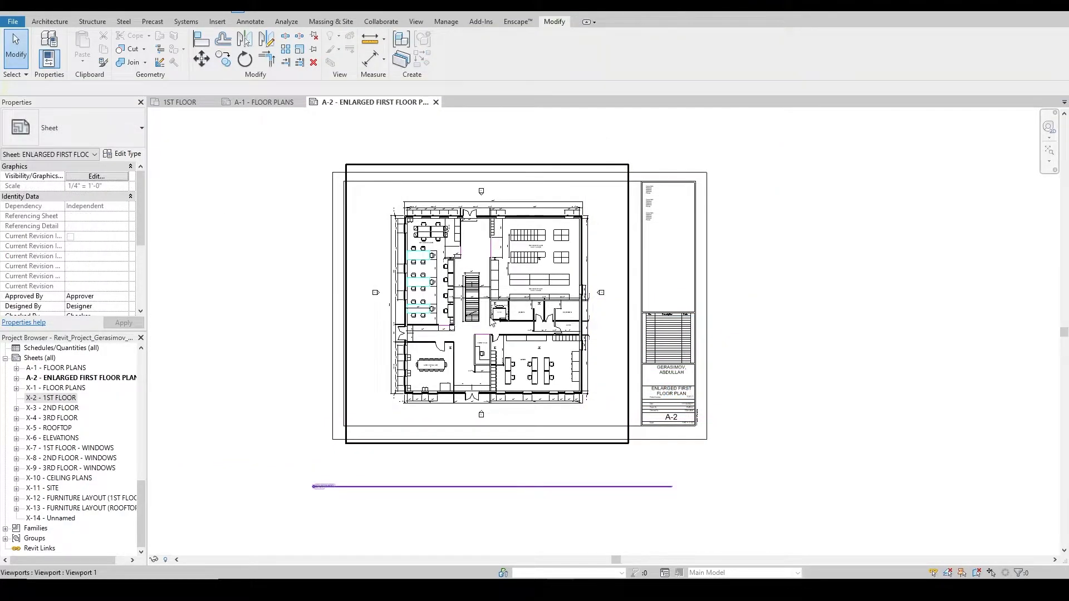
- Move the enlarged plan's viewport title from below the sheet to just inside the lower edge of the drawing border
{"action": "left_click", "coordinate": [329, 487]}
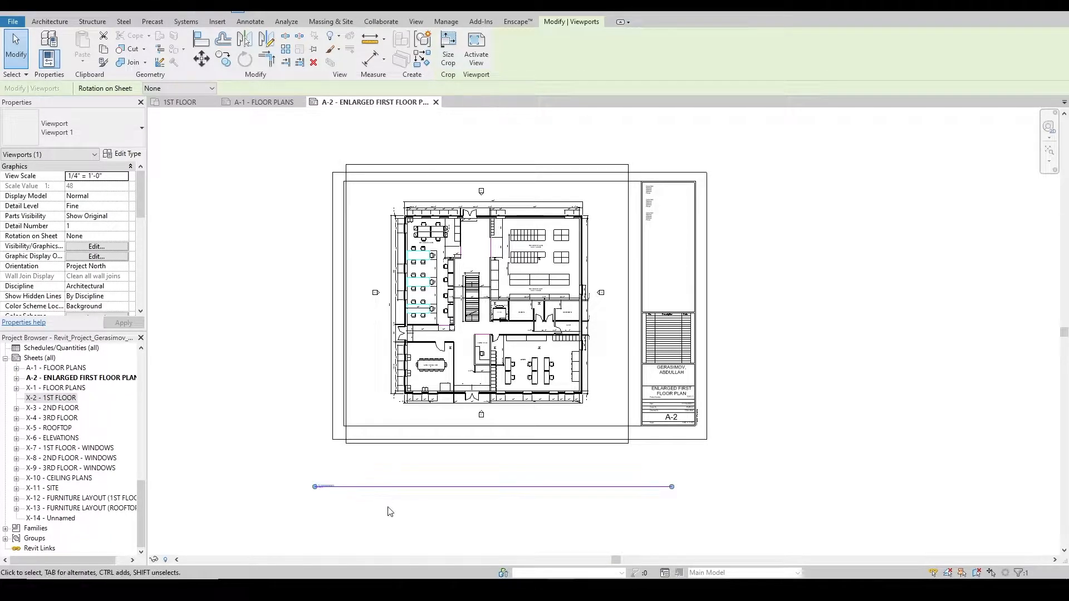
{"action": "key", "text": "Escape"}
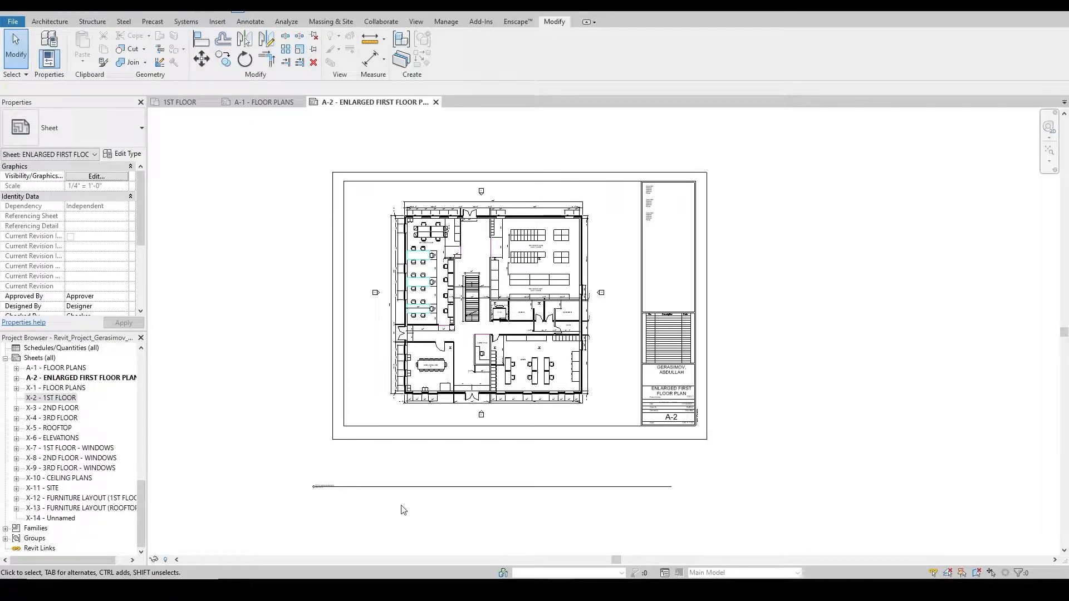
{"action": "left_click", "coordinate": [378, 490]}
{"action": "left_click_drag", "start_coordinate": [379, 488], "coordinate": [412, 423]}
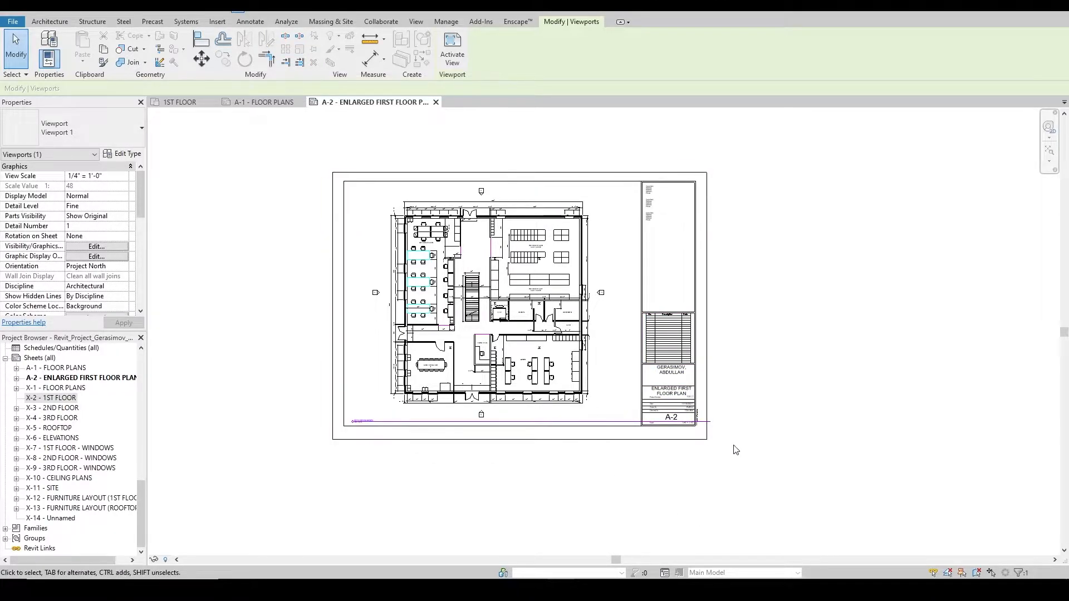
{"action": "left_click", "coordinate": [728, 461]}
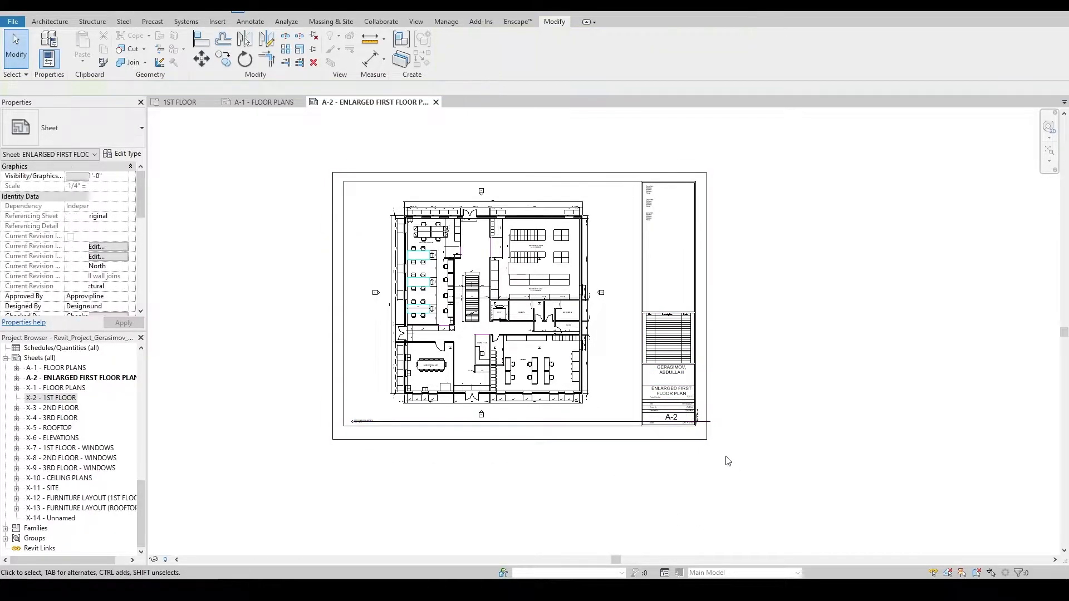
- Shorten the viewport title line so it ends before the titleblock column, and check the title's name and scale
{"action": "scroll", "coordinate": [718, 428], "scroll_direction": "up", "scroll_amount": 4}
{"action": "left_click", "coordinate": [714, 425]}
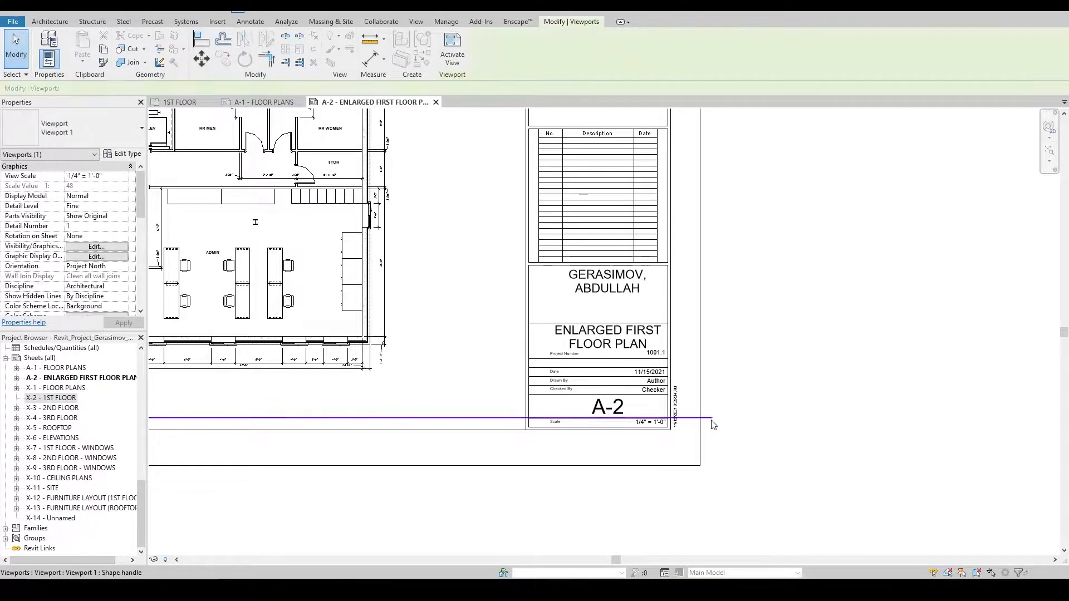
{"action": "scroll", "coordinate": [714, 425], "scroll_direction": "down", "scroll_amount": 2}
{"action": "middle_click_drag", "start_coordinate": [333, 409], "coordinate": [482, 407]}
{"action": "scroll", "coordinate": [483, 407], "scroll_direction": "down", "scroll_amount": 2}
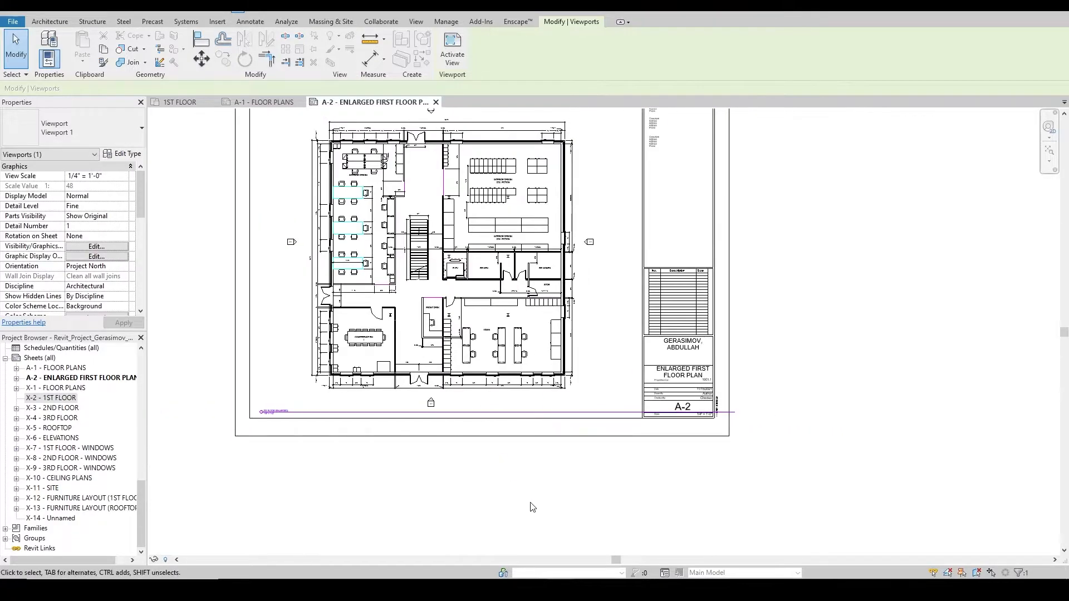
{"action": "left_click", "coordinate": [594, 491]}
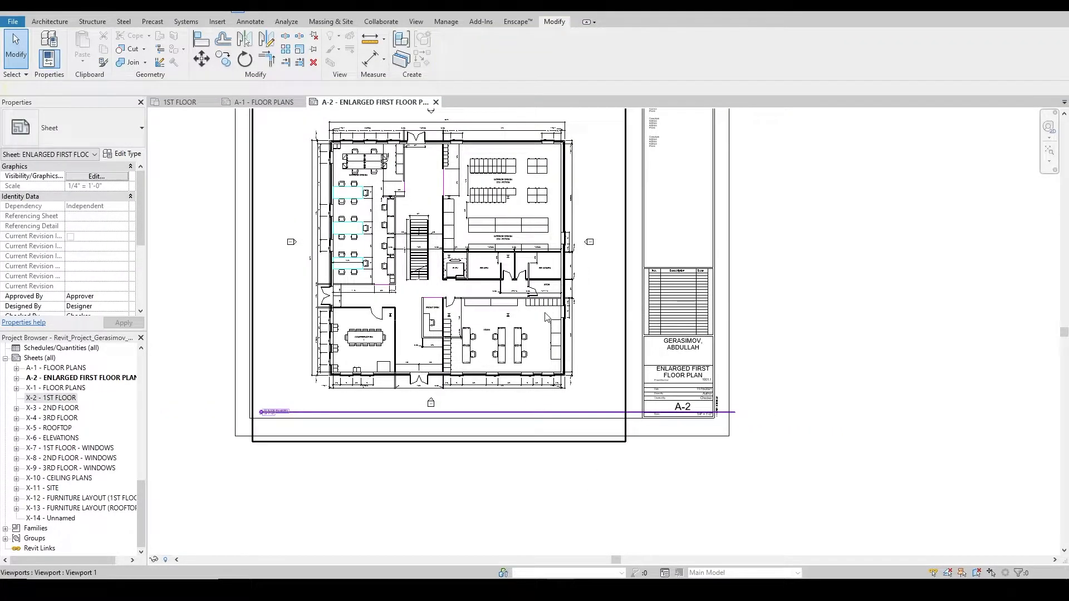
{"action": "left_click", "coordinate": [517, 301]}
{"action": "left_click_drag", "start_coordinate": [738, 416], "coordinate": [591, 411]}
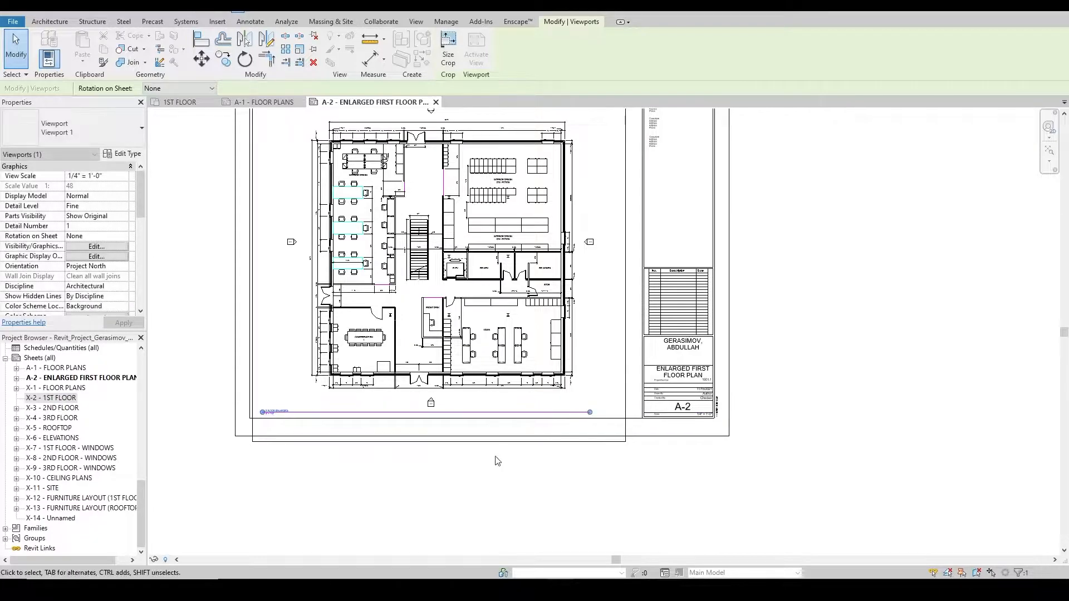
{"action": "key", "text": "Escape"}
{"action": "scroll", "coordinate": [278, 419], "scroll_direction": "up", "scroll_amount": 3}
{"action": "scroll", "coordinate": [269, 423], "scroll_direction": "up", "scroll_amount": 3}
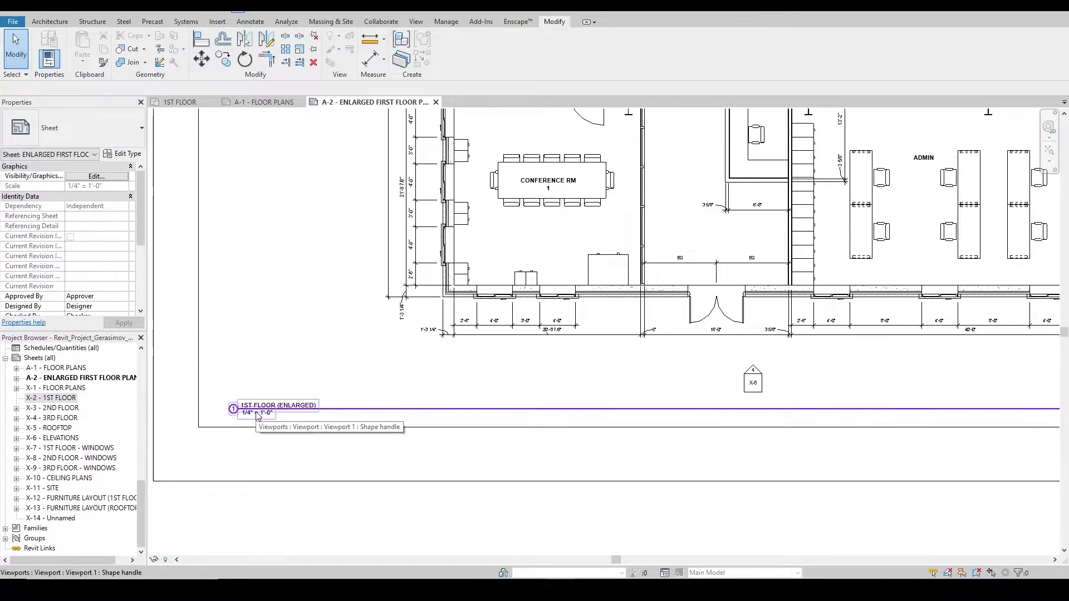
{"action": "scroll", "coordinate": [256, 418], "scroll_direction": "up", "scroll_amount": 3}
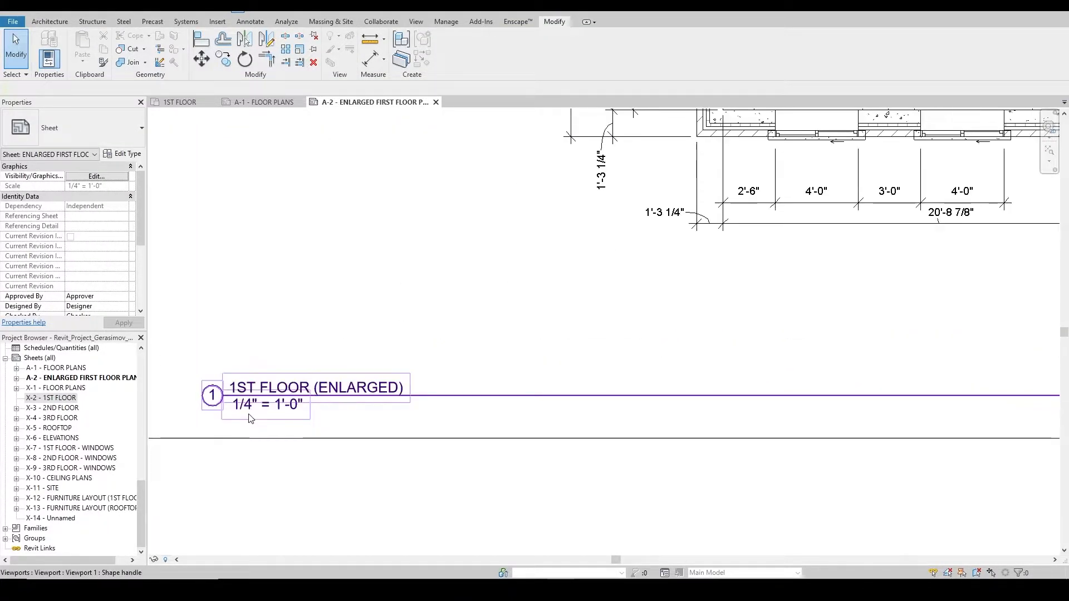
{"action": "scroll", "coordinate": [250, 419], "scroll_direction": "down", "scroll_amount": 3}
{"action": "scroll", "coordinate": [249, 415], "scroll_direction": "down", "scroll_amount": 4}
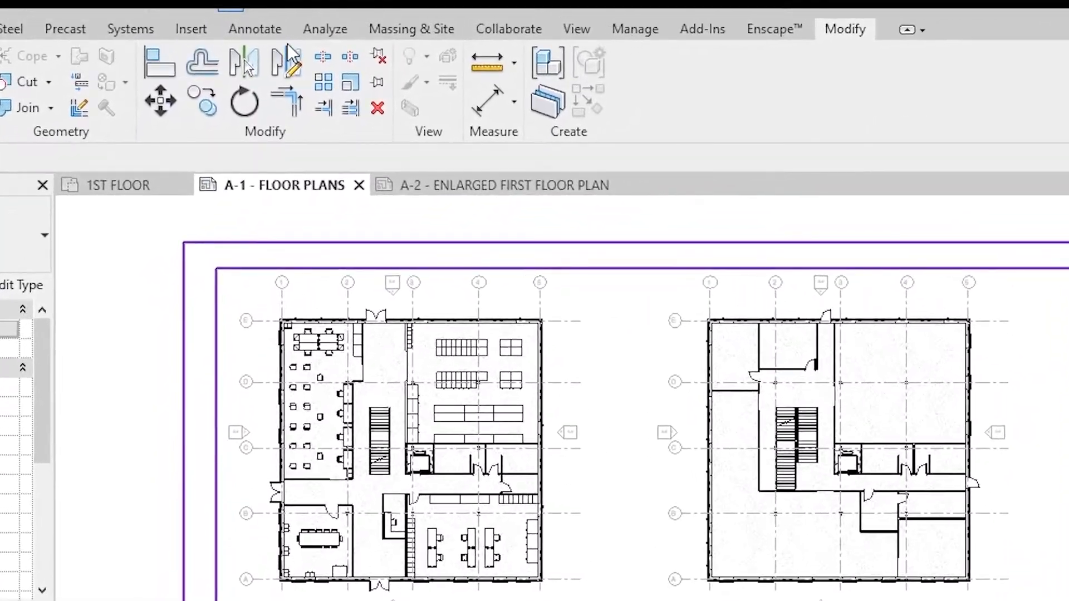
- Place a 1/4" Arial text note reading FIRST FLOOR PLAN near the first floor plan's lower right corner on the A-1 sheet
{"action": "left_click", "coordinate": [277, 32]}
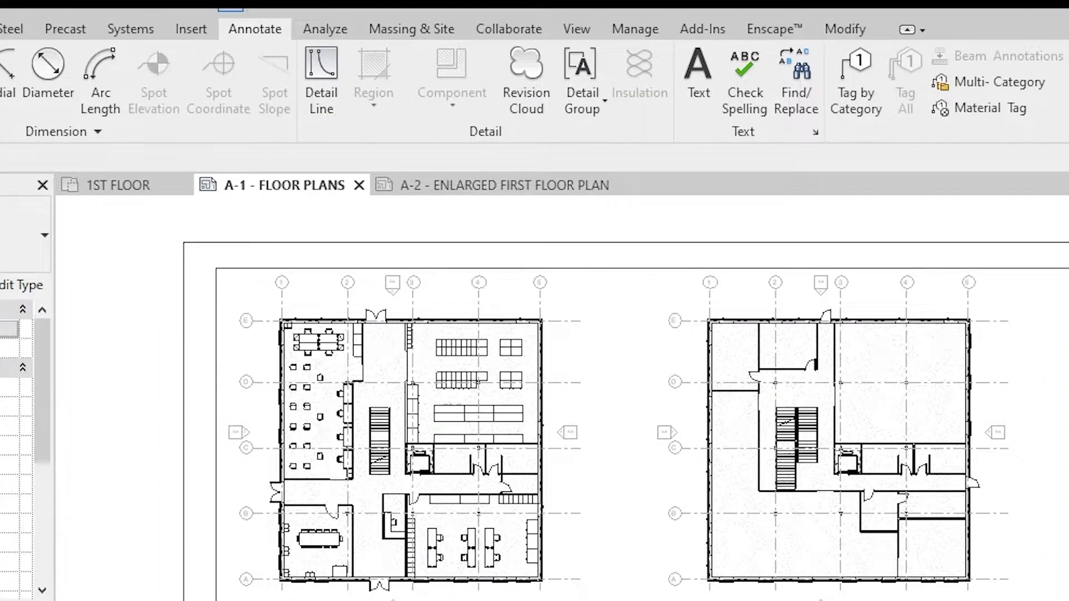
{"action": "left_click", "coordinate": [687, 60]}
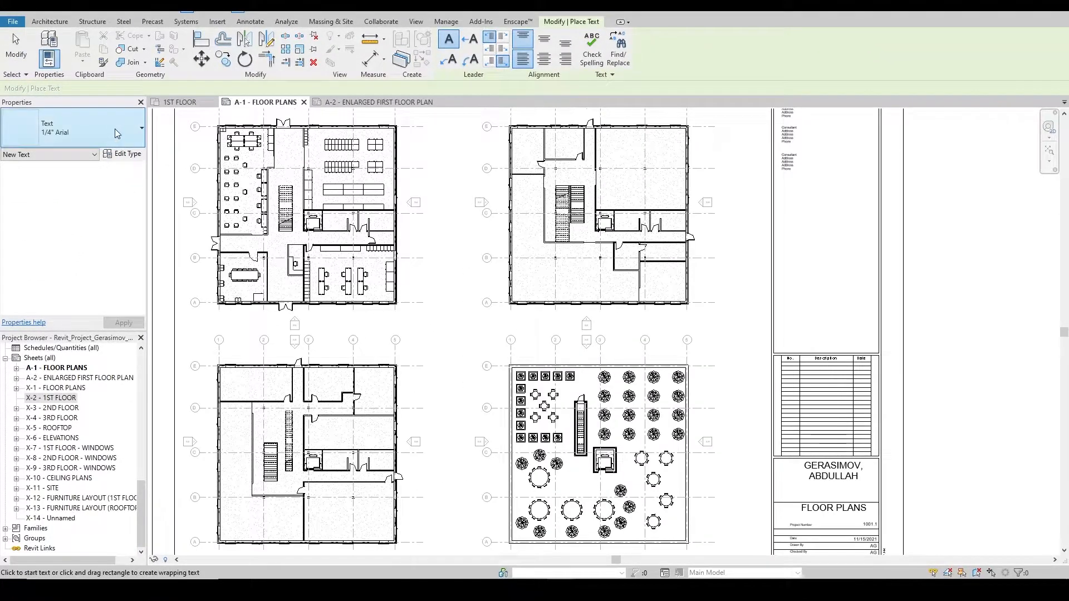
{"action": "left_click", "coordinate": [411, 316]}
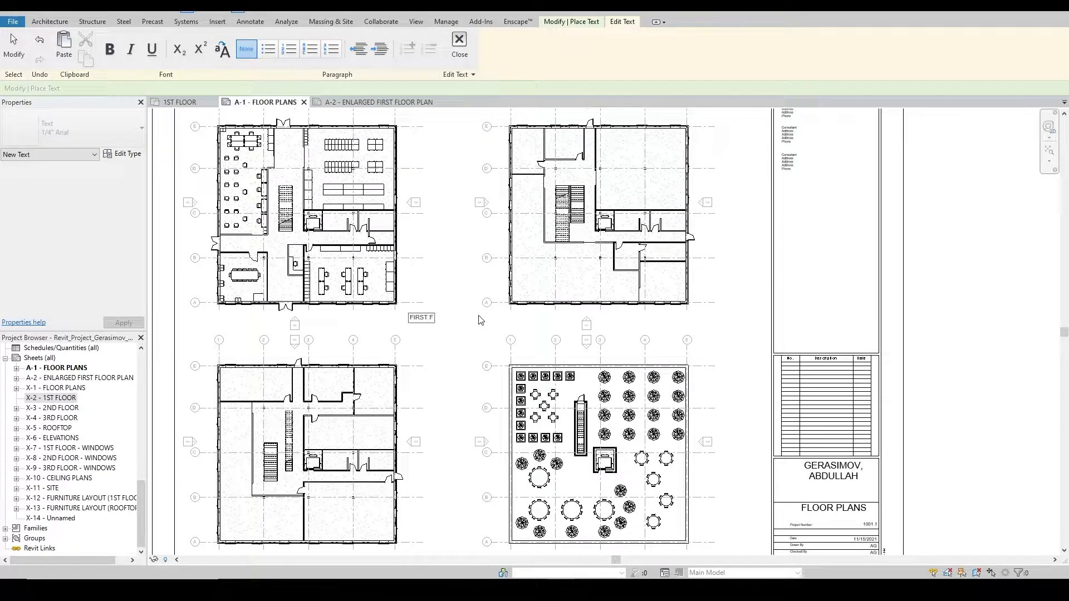
{"action": "left_click", "coordinate": [480, 319]}
{"action": "scroll", "coordinate": [441, 318], "scroll_direction": "up", "scroll_amount": 1}
{"action": "scroll", "coordinate": [440, 319], "scroll_direction": "down", "scroll_amount": 2}
{"action": "key", "text": "Escape"}
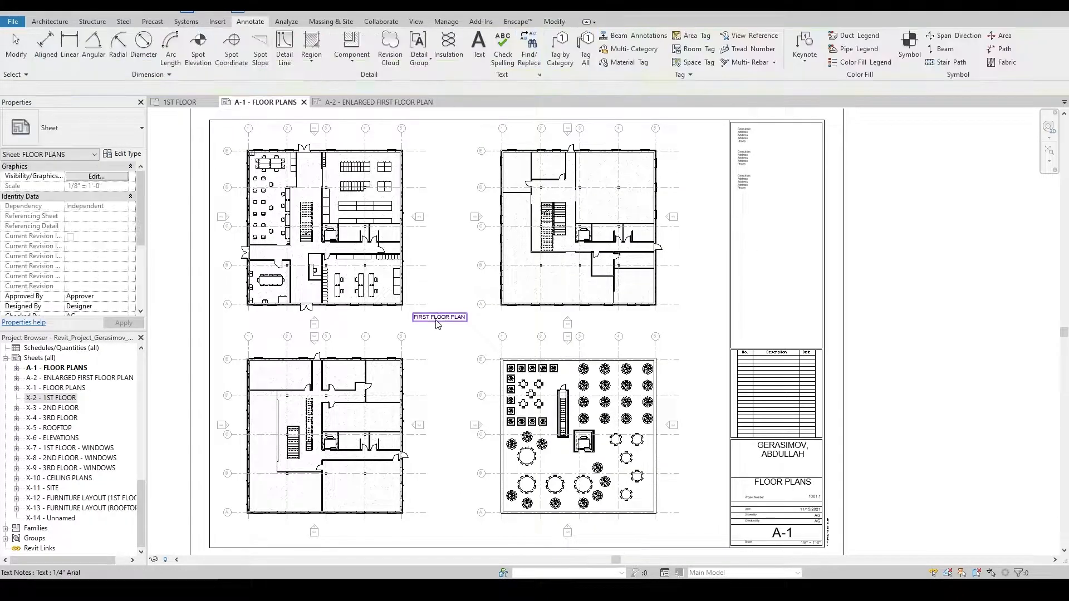
- Select the FIRST FLOOR PLAN note and review the available text types and the 1/4" Arial type properties
{"action": "left_click", "coordinate": [439, 317]}
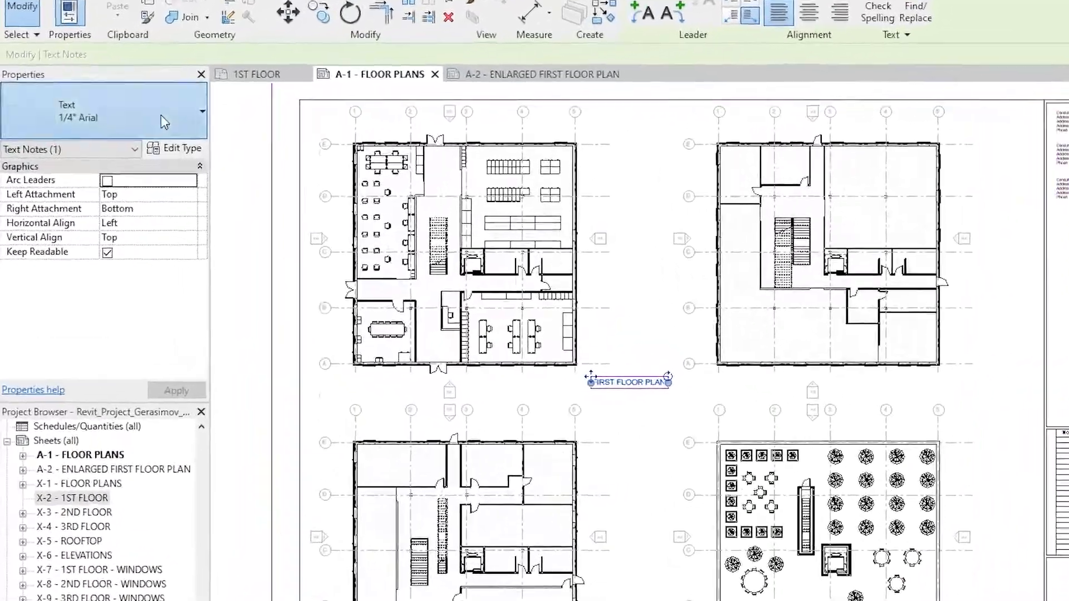
{"action": "left_click", "coordinate": [113, 130]}
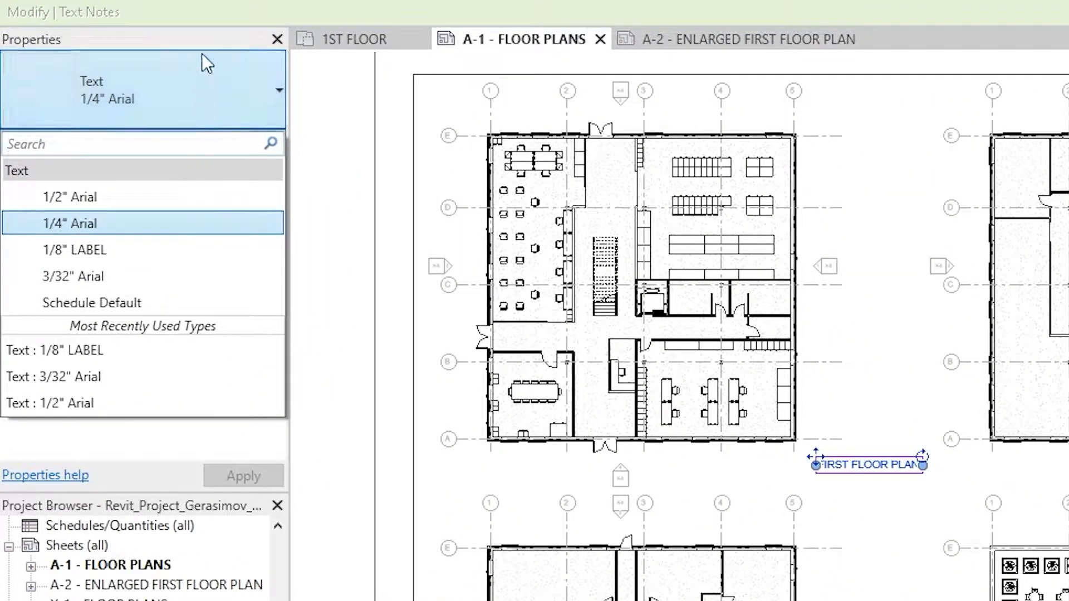
{"action": "left_click", "coordinate": [204, 38]}
{"action": "left_click", "coordinate": [249, 146]}
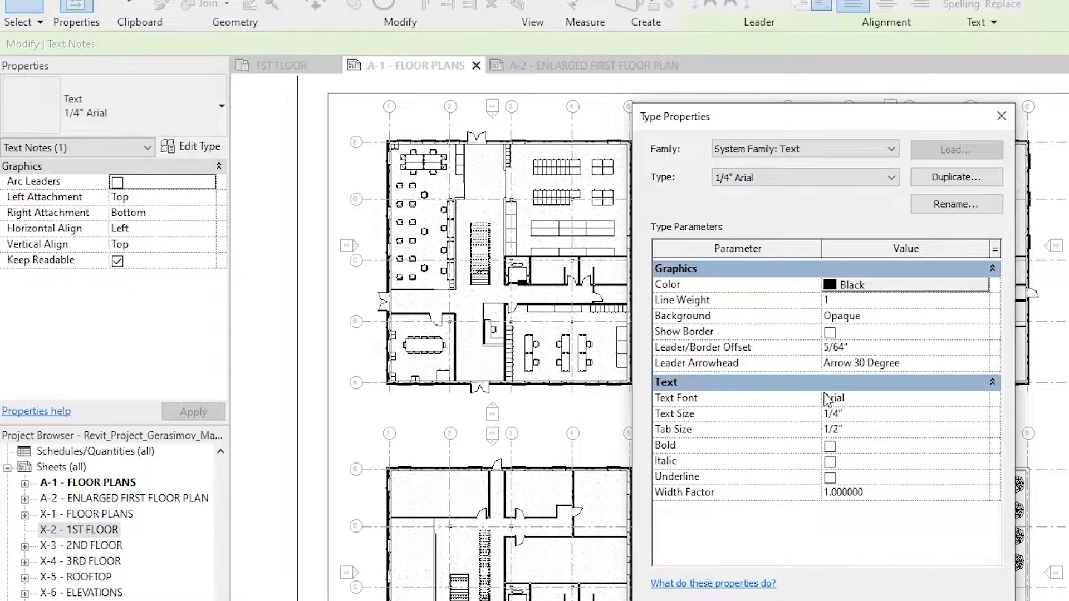
{"action": "left_click", "coordinate": [1001, 118]}
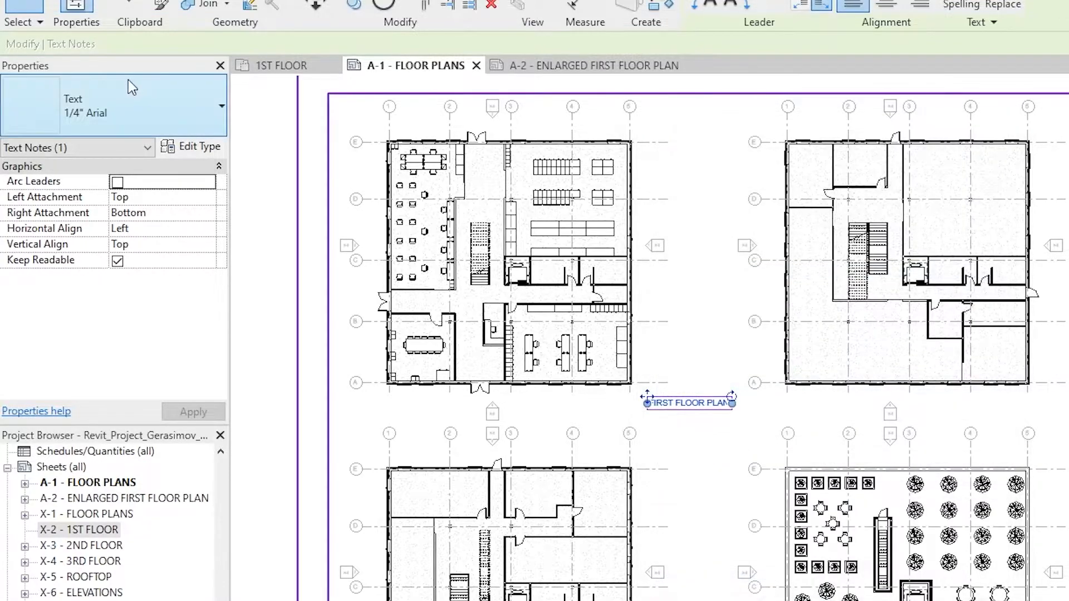
- Change the FIRST FLOOR PLAN note to the 1/2" Arial type and move it beneath the first floor plan
{"action": "left_click", "coordinate": [133, 95]}
{"action": "left_click", "coordinate": [111, 195]}
{"action": "scroll", "coordinate": [645, 402], "scroll_direction": "up", "scroll_amount": 3}
{"action": "left_click_drag", "start_coordinate": [648, 394], "coordinate": [429, 390]}
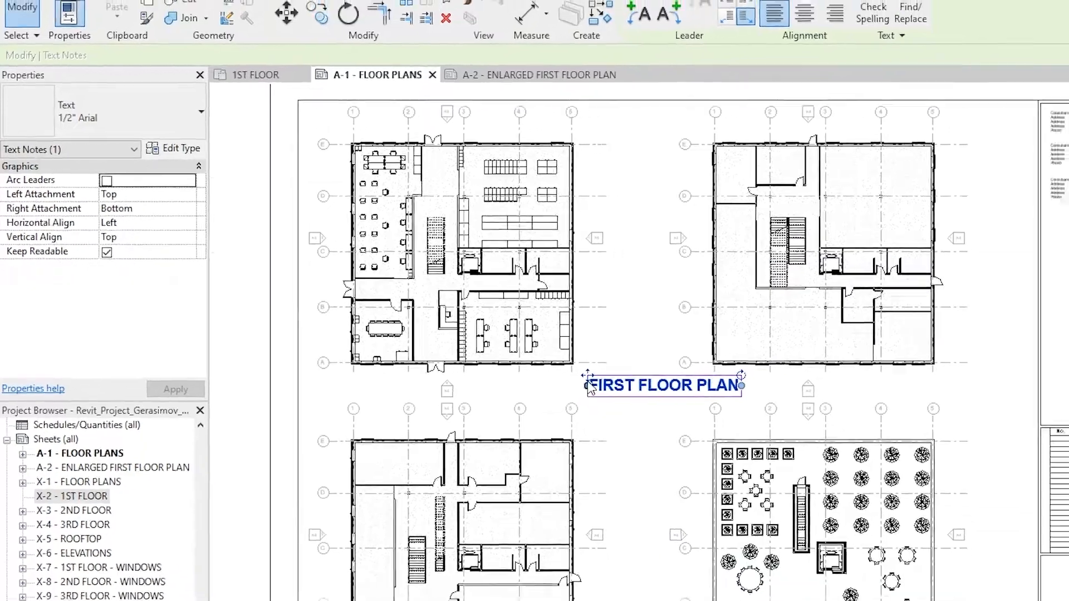
{"action": "left_click_drag", "start_coordinate": [273, 309], "coordinate": [269, 309]}
{"action": "scroll", "coordinate": [338, 316], "scroll_direction": "down", "scroll_amount": 2}
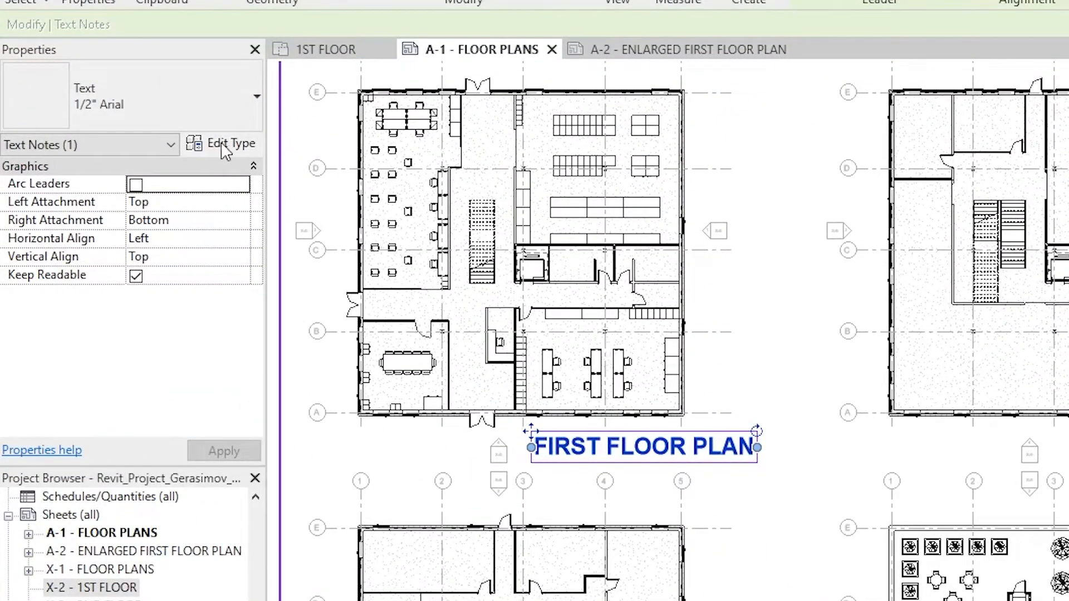
- Turn on Show Border in the type properties of the FIRST FLOOR PLAN text note
{"action": "left_click", "coordinate": [229, 146]}
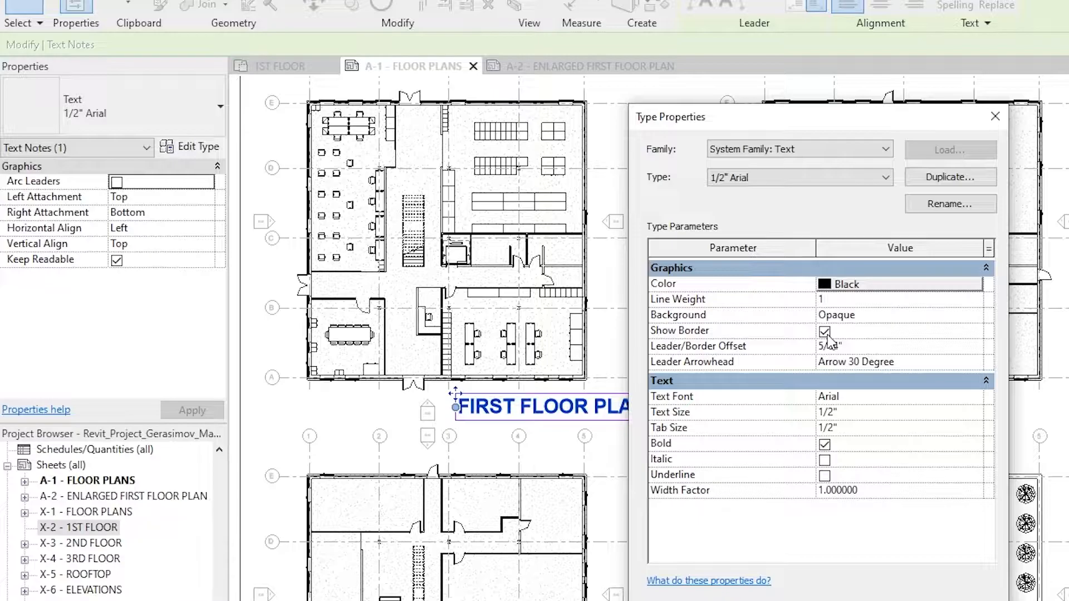
{"action": "left_click", "coordinate": [812, 600]}
{"action": "left_click", "coordinate": [680, 452]}
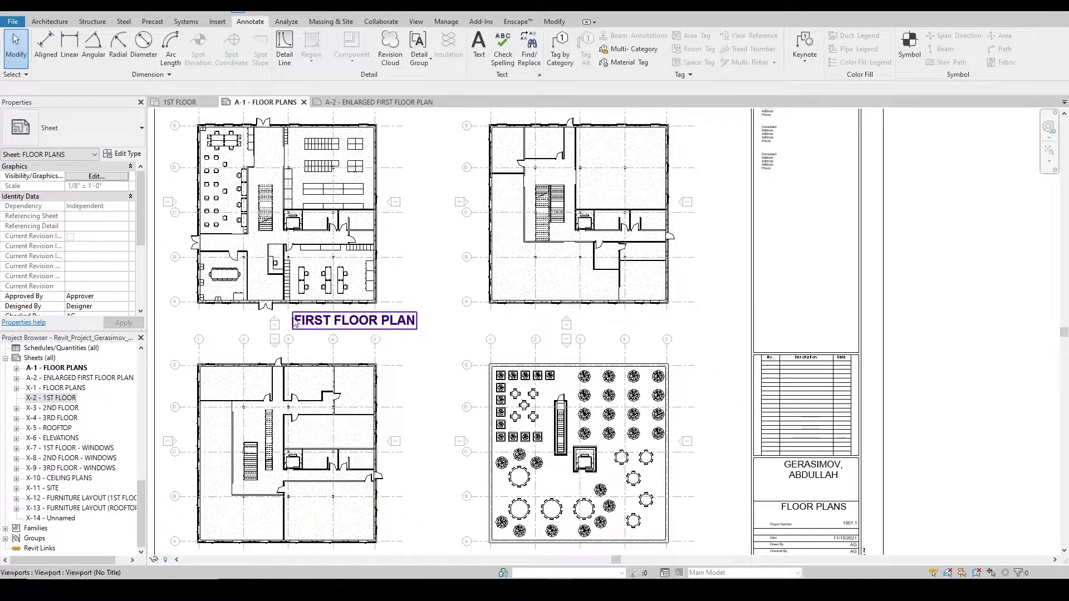
- Copy the bordered title under the other three plans as SECOND FLOOR PLAN, THIRD FLOOR PLAN and ROOFTOP DECK PLAN
{"action": "left_click", "coordinate": [365, 326]}
{"action": "middle_click_drag", "start_coordinate": [364, 326], "coordinate": [386, 211]}
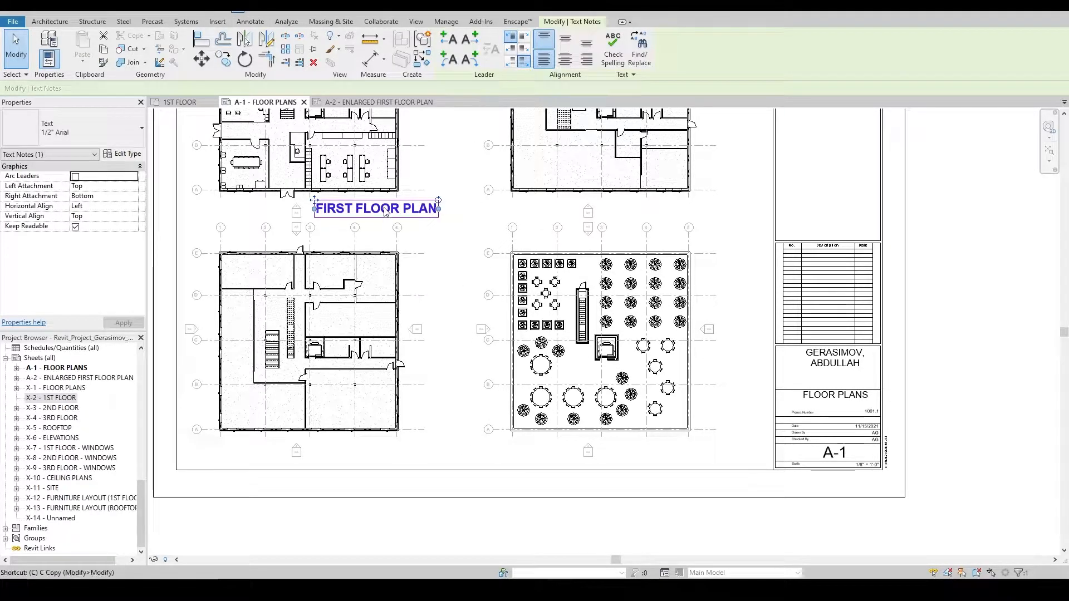
{"action": "key", "text": "c"}
{"action": "left_click", "coordinate": [366, 206]}
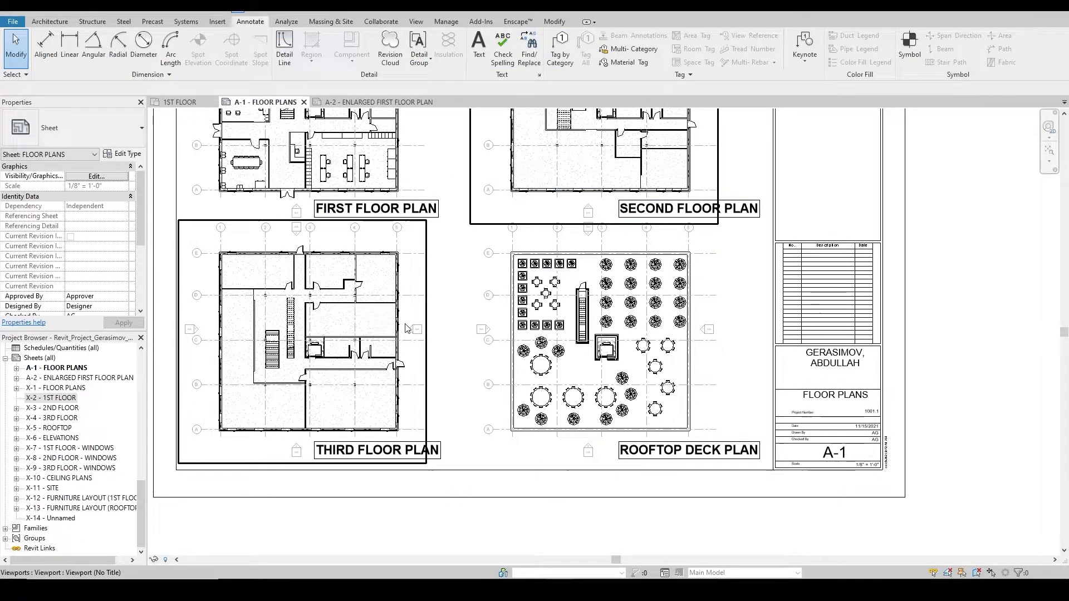
{"action": "scroll", "coordinate": [406, 329], "scroll_direction": "down", "scroll_amount": 2}
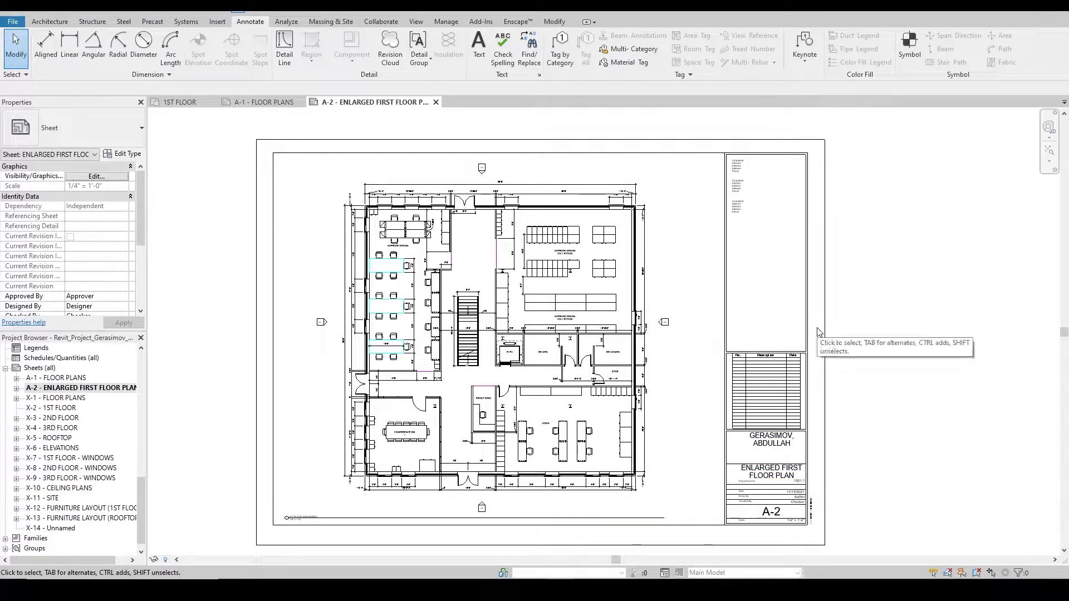
- Create a new sheet with the E1 30 x 42 Horizontal arc titleblock
{"action": "right_click", "coordinate": [43, 371]}
{"action": "left_click", "coordinate": [66, 378]}
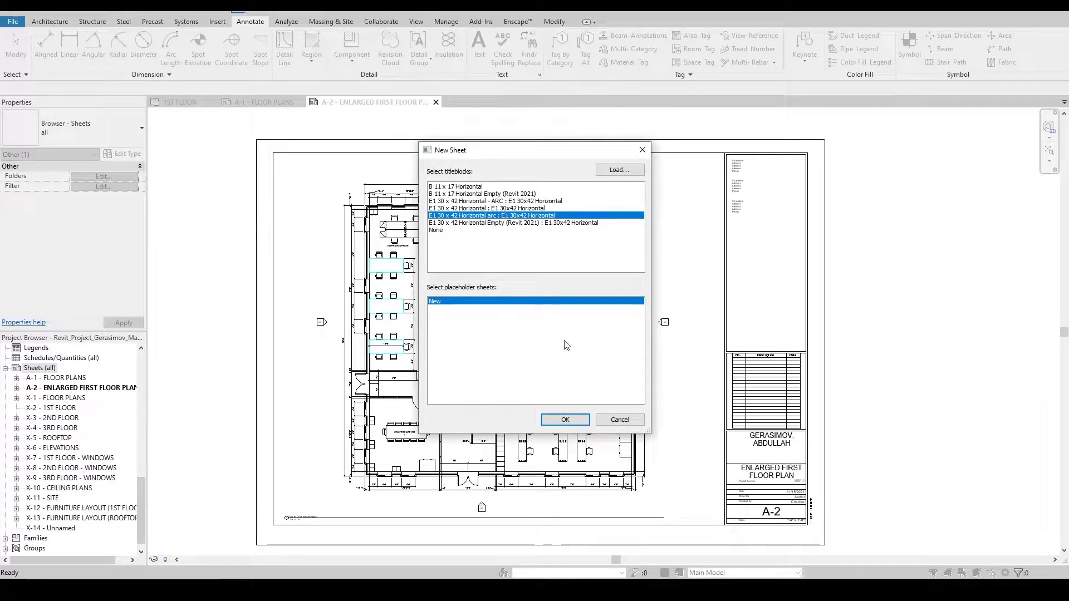
{"action": "left_click", "coordinate": [565, 419]}
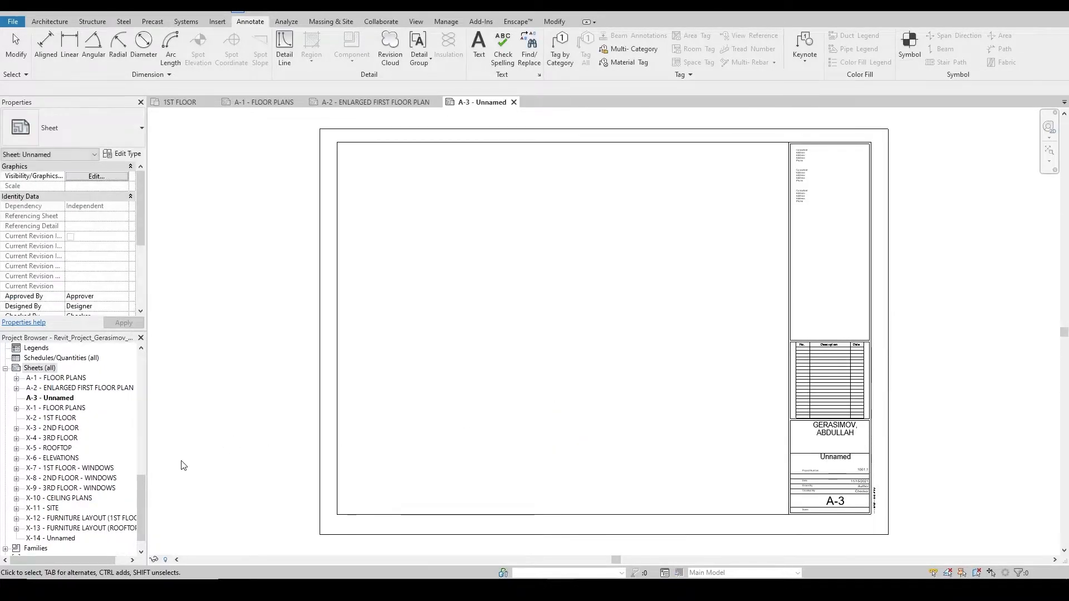
- Place the Site floor plan view on the new A-3 sheet
{"action": "left_click_drag", "start_coordinate": [142, 490], "coordinate": [147, 379]}
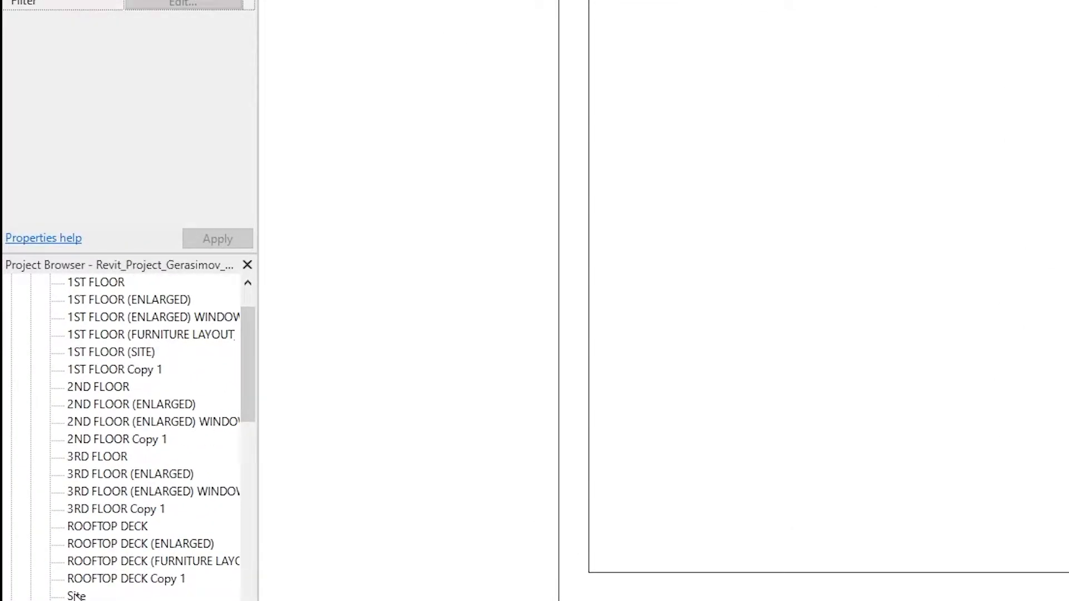
{"action": "left_click", "coordinate": [77, 596]}
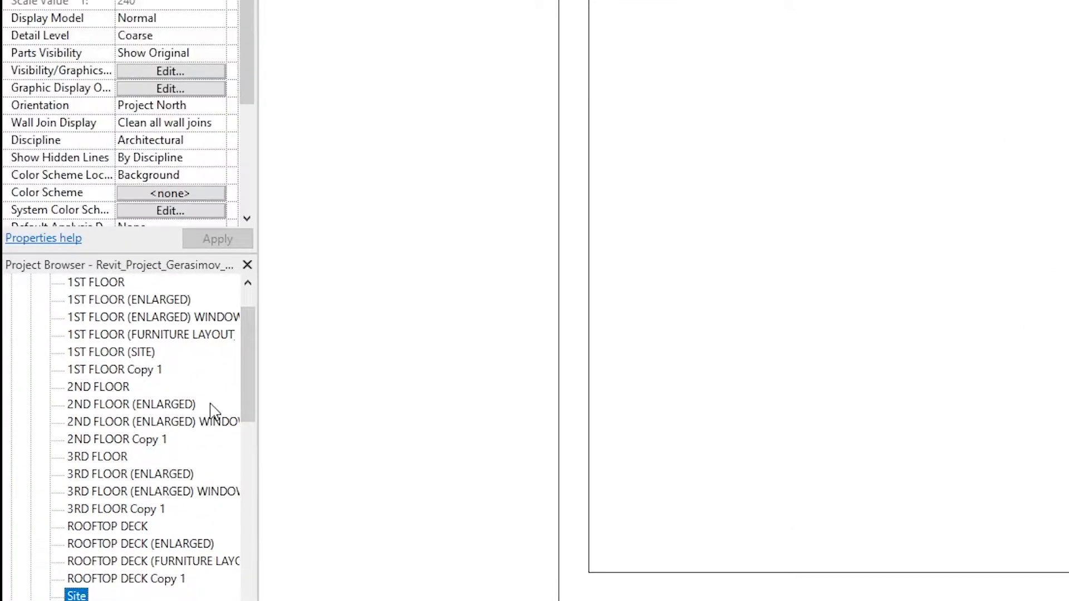
{"action": "mouse_move", "coordinate": [247, 361]}
{"action": "left_mouse_down"}
{"action": "mouse_move", "coordinate": [248, 343]}
{"action": "mouse_move", "coordinate": [249, 361]}
{"action": "left_mouse_up"}
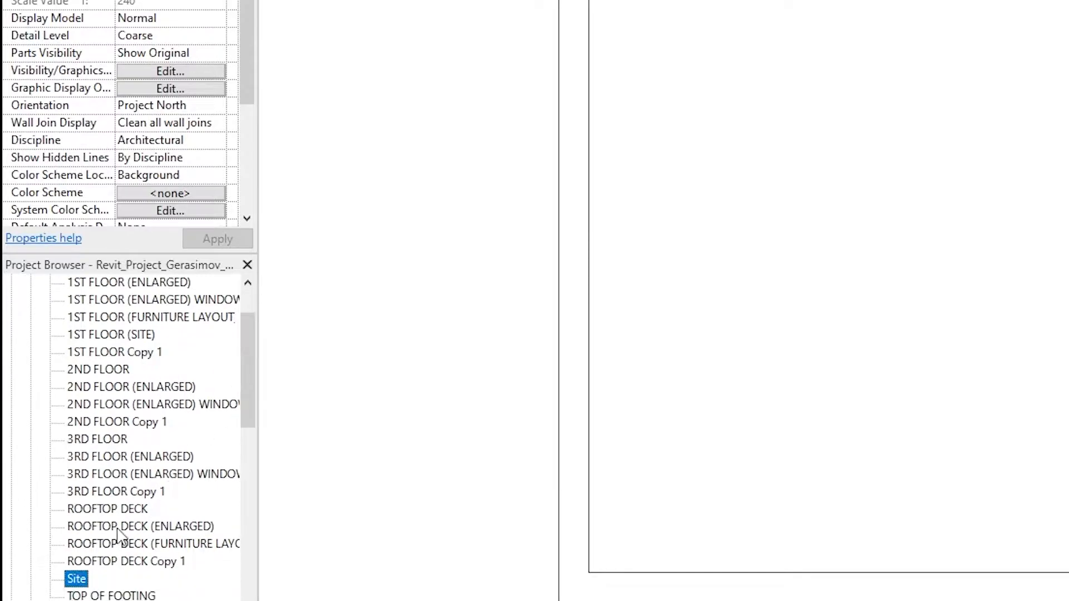
{"action": "left_click_drag", "start_coordinate": [808, 297], "coordinate": [809, 297]}
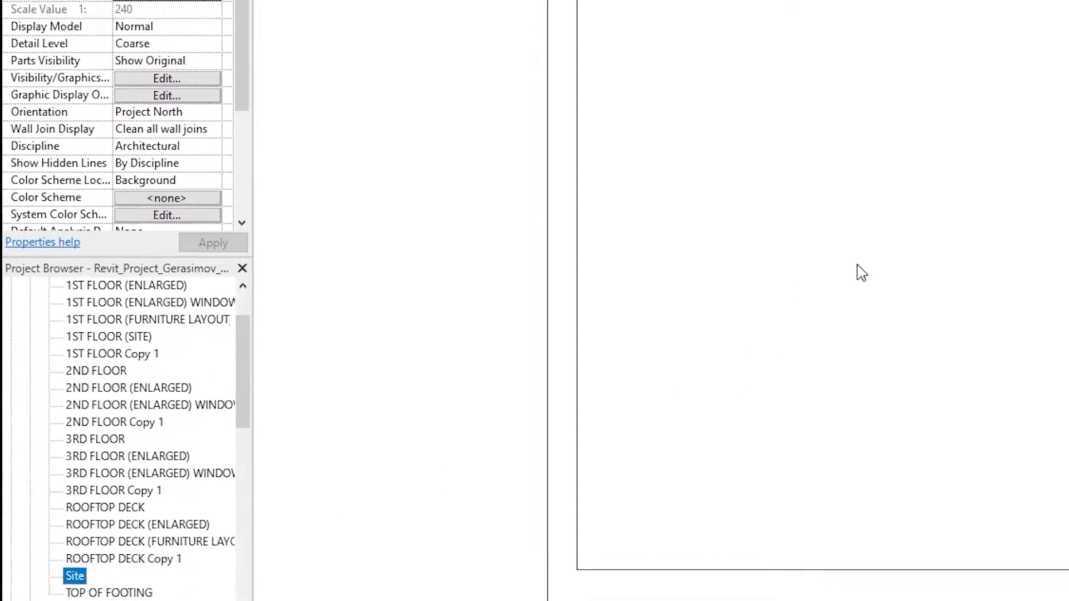
{"action": "left_click", "coordinate": [969, 224]}
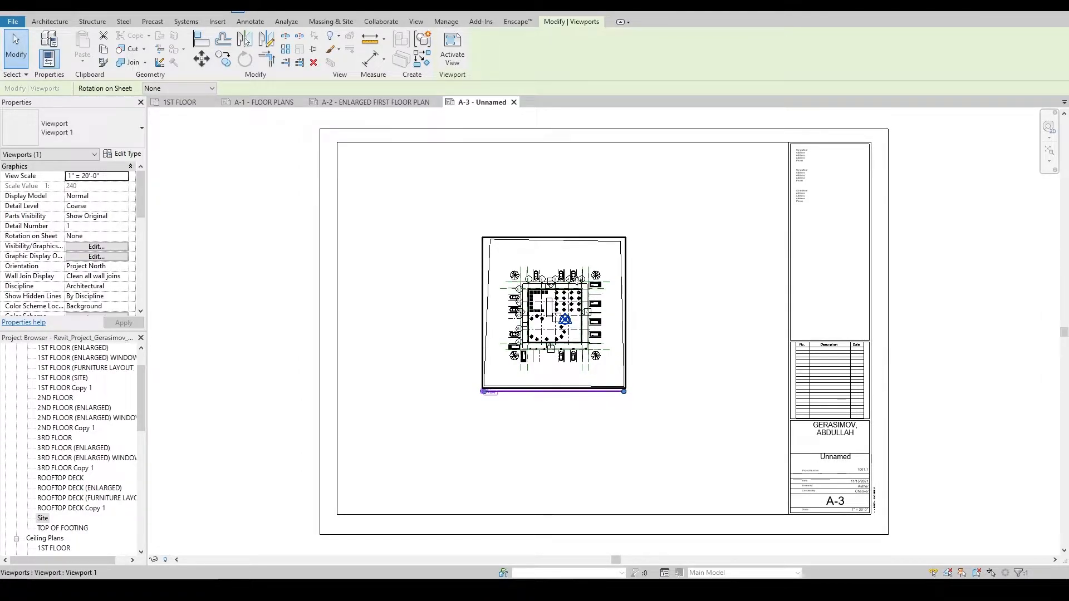
- Activate the Site view on the sheet and set its scale to 3/16" = 1'-0"
{"action": "left_click", "coordinate": [415, 445]}
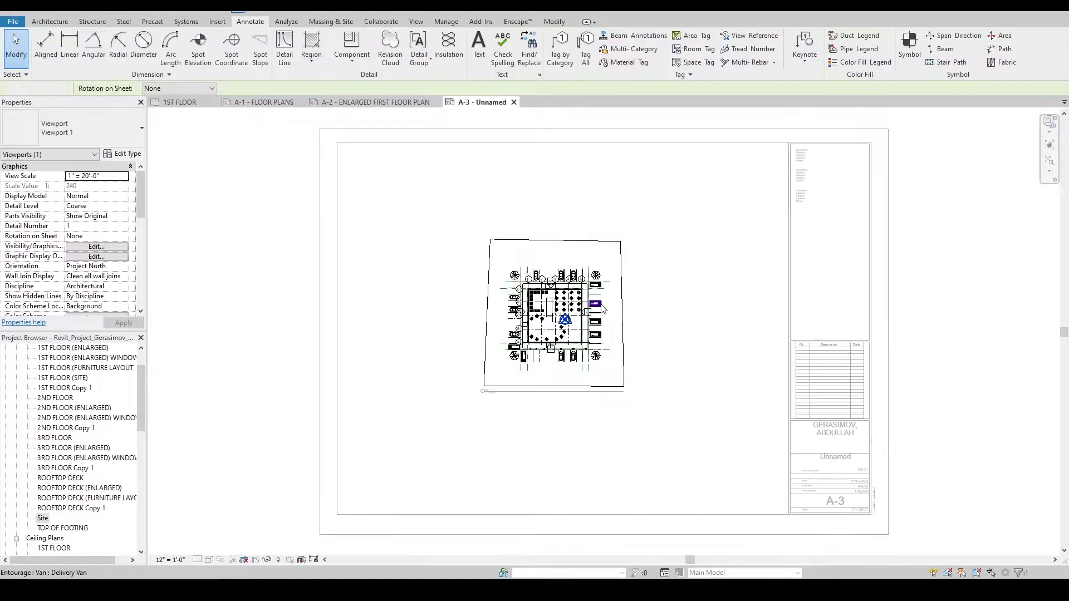
{"action": "left_click", "coordinate": [176, 560]}
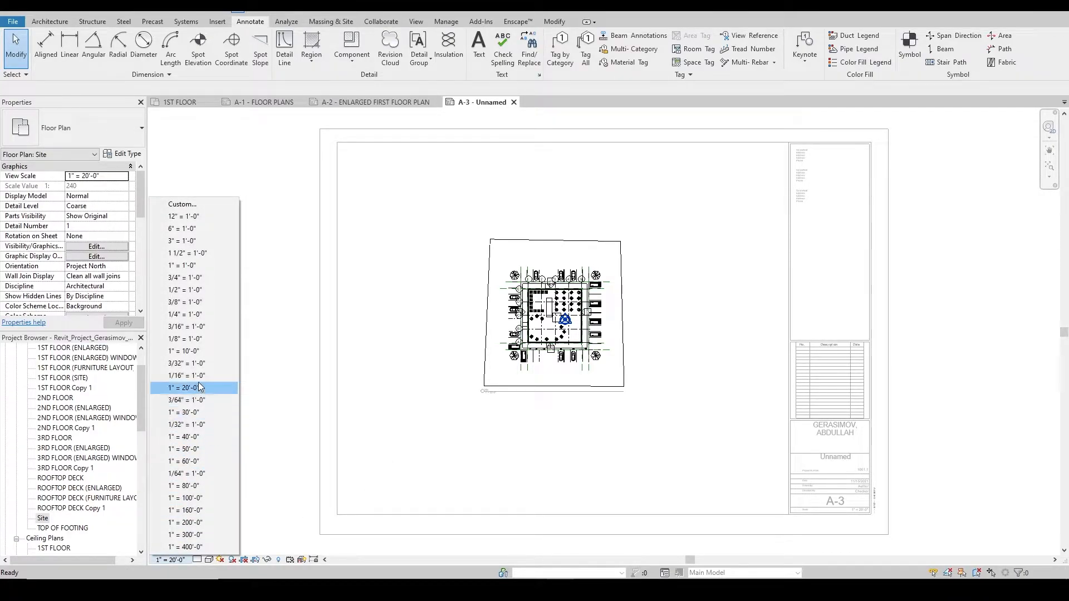
{"action": "left_click", "coordinate": [186, 327]}
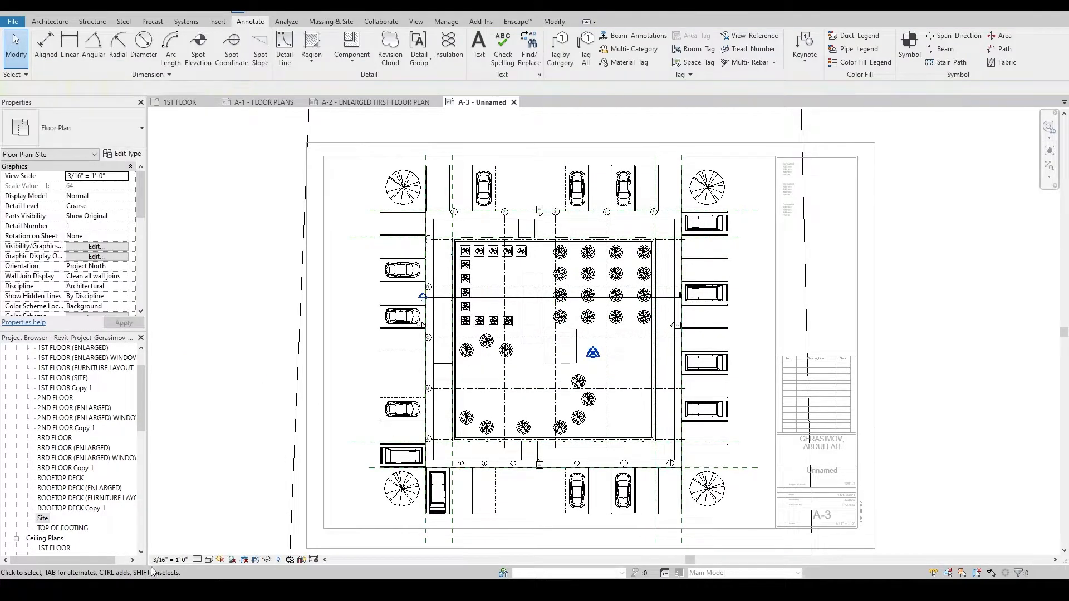
- Show the Site view's crop region and pull in all four edges to just outside the parking and corner trees
{"action": "scroll", "coordinate": [591, 268], "scroll_direction": "down", "scroll_amount": 2}
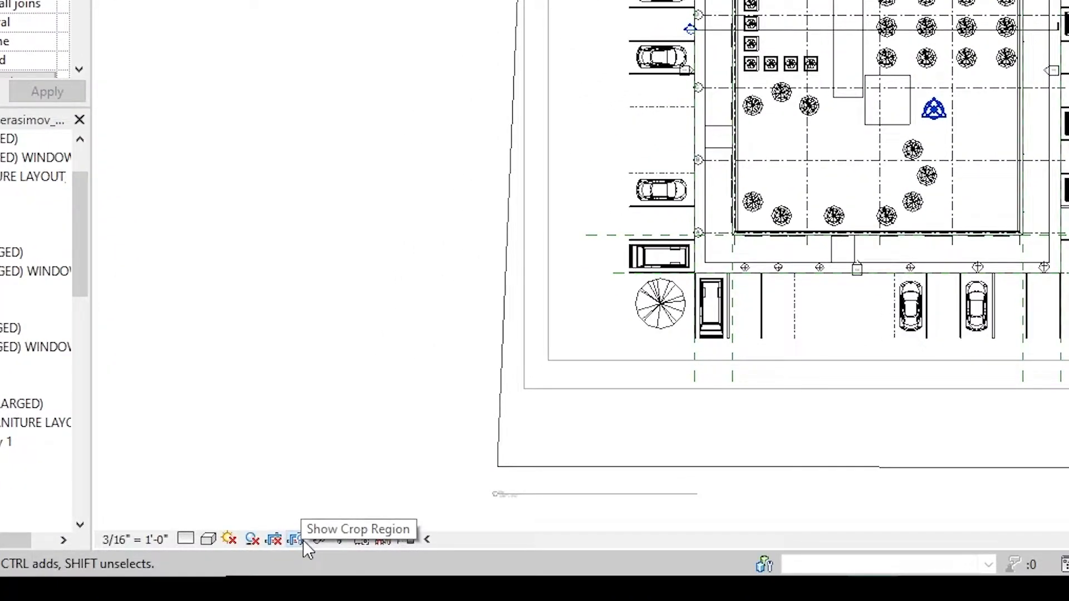
{"action": "left_click", "coordinate": [295, 539]}
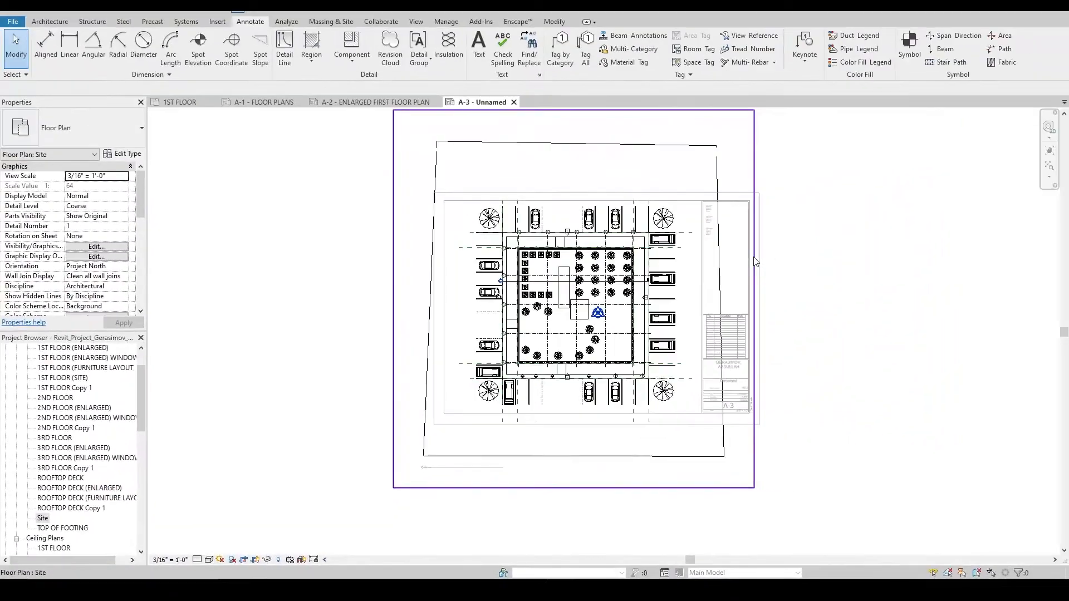
{"action": "left_click", "coordinate": [754, 291]}
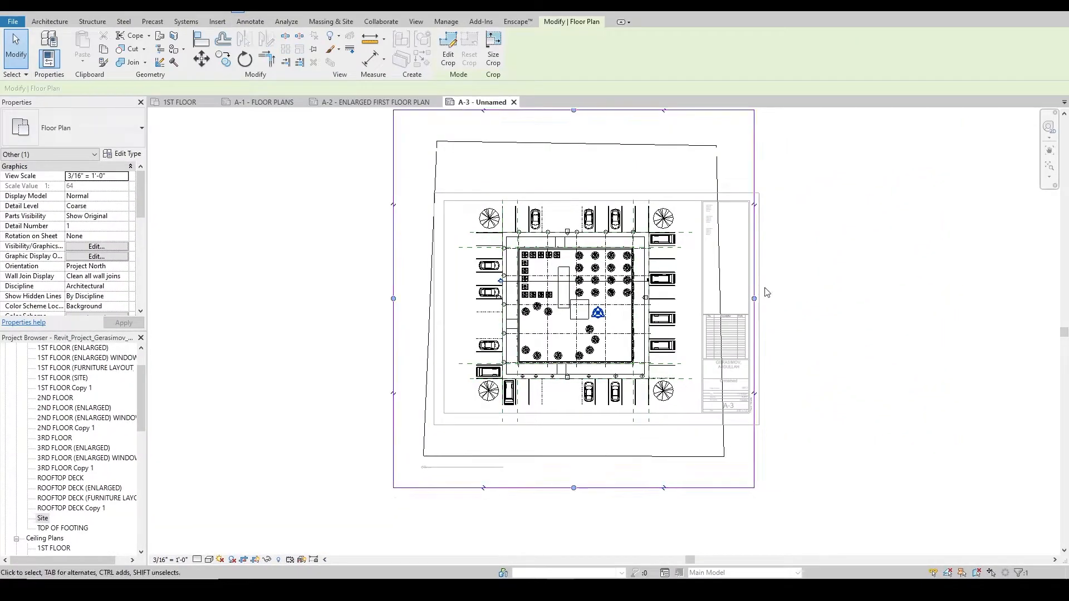
{"action": "left_click_drag", "start_coordinate": [755, 299], "coordinate": [697, 299]}
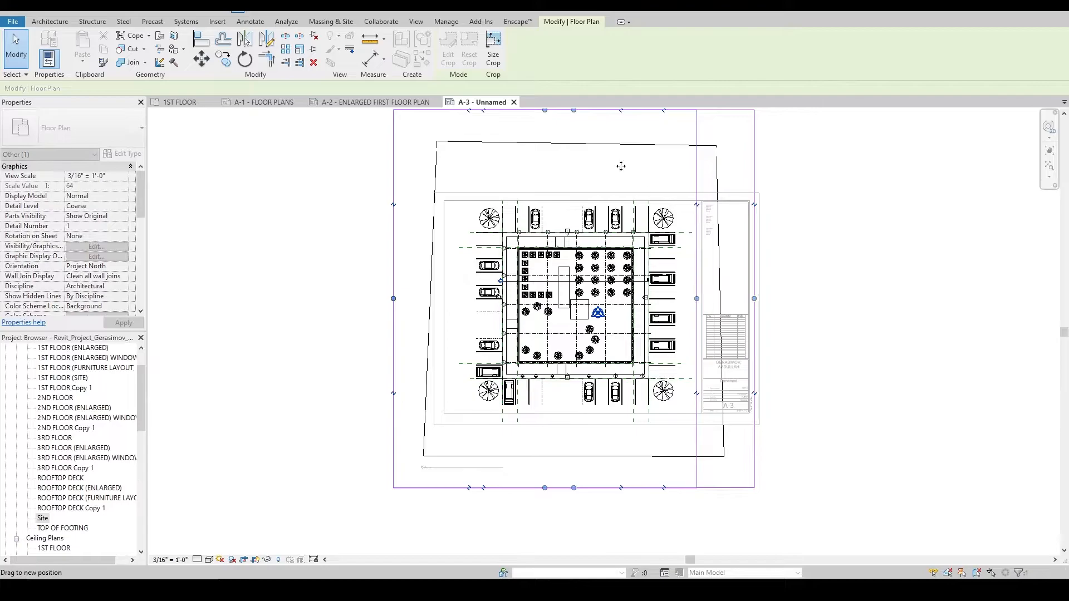
{"action": "left_click_drag", "start_coordinate": [544, 110], "coordinate": [546, 204]}
{"action": "left_click_drag", "start_coordinate": [393, 345], "coordinate": [468, 344]}
{"action": "left_click_drag", "start_coordinate": [581, 488], "coordinate": [582, 408]}
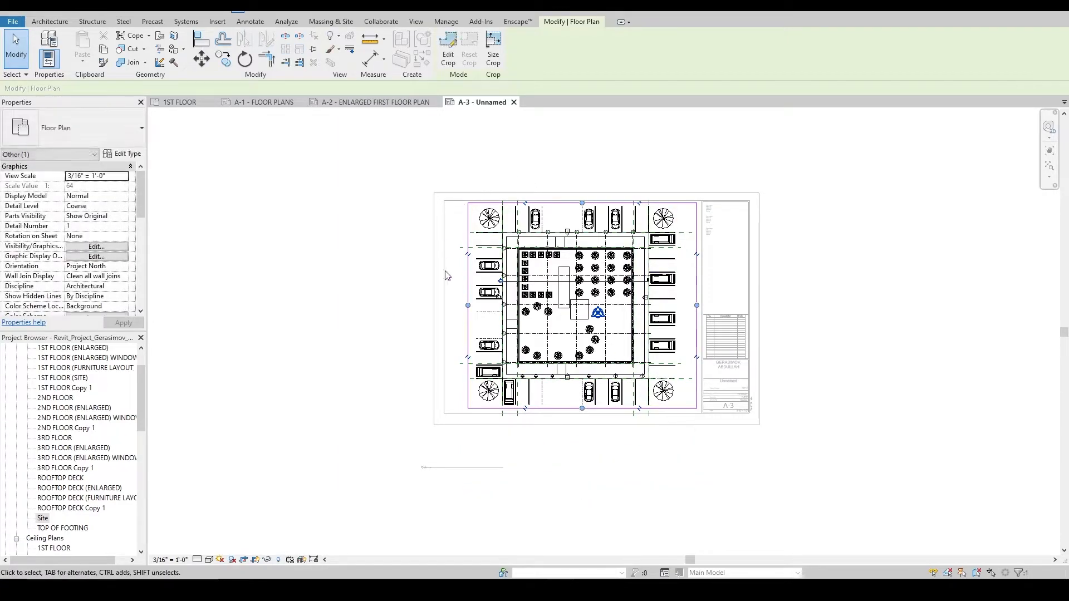
- Fine-tune the lower edge of the Site view's crop region and deactivate the view
{"action": "scroll", "coordinate": [579, 408], "scroll_direction": "up", "scroll_amount": 5}
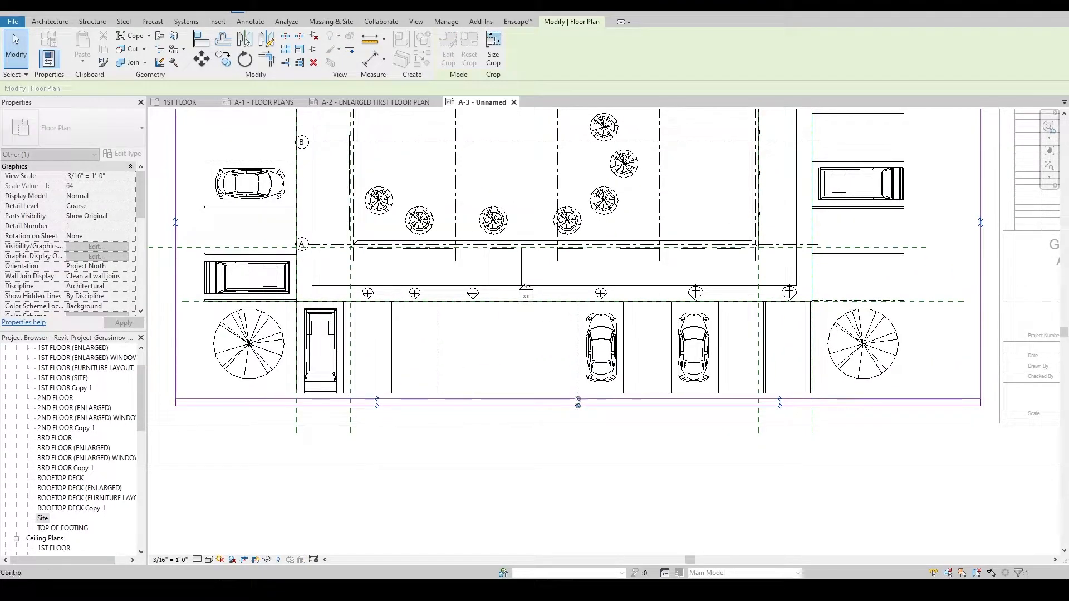
{"action": "scroll", "coordinate": [578, 408], "scroll_direction": "down", "scroll_amount": 3}
{"action": "double_click", "coordinate": [961, 255]}
{"action": "scroll", "coordinate": [563, 285], "scroll_direction": "down", "scroll_amount": 3}
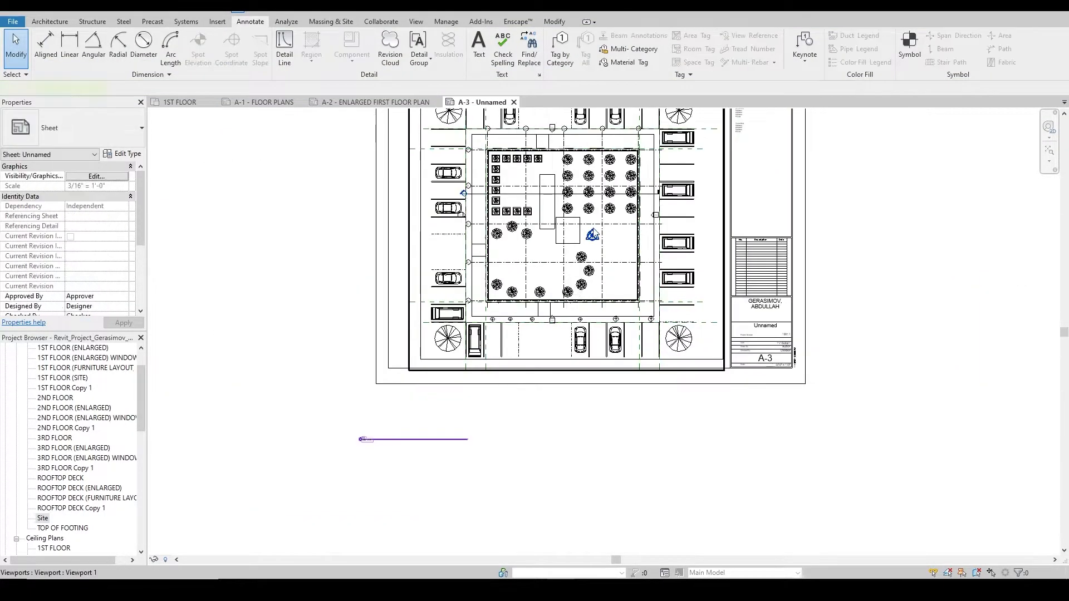
- Nudge the Site viewport slightly up and left to position it within the sheet's drawing area
{"action": "left_click", "coordinate": [600, 231]}
{"action": "scroll", "coordinate": [479, 234], "scroll_direction": "up", "scroll_amount": 5}
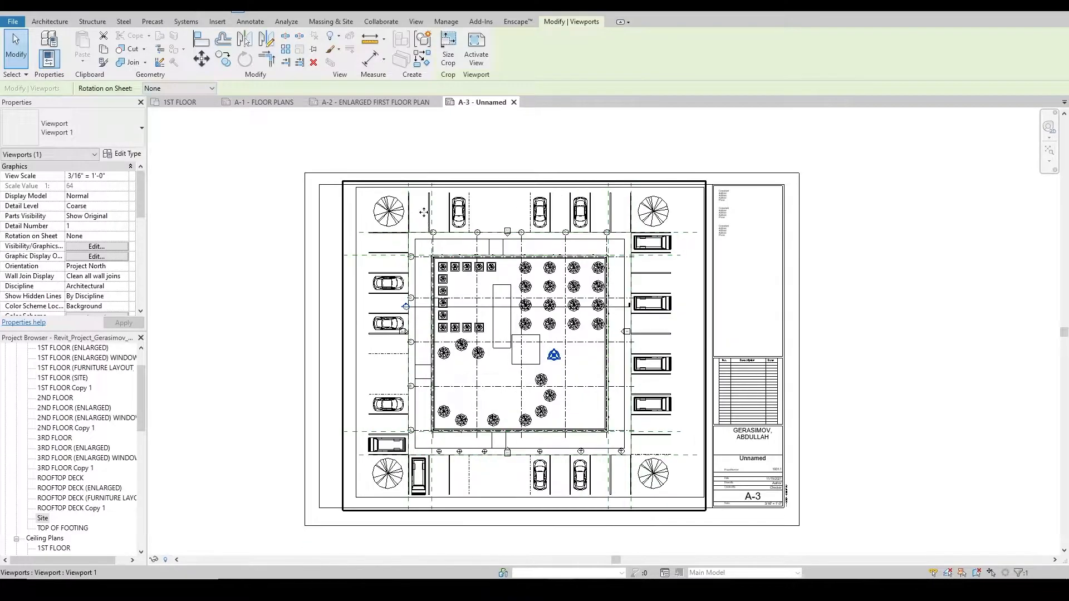
{"action": "key", "text": "Up"}
{"action": "key", "text": "Left"}
{"action": "key", "text": "Left"}
{"action": "key", "text": "Left"}
{"action": "key", "text": "Up"}
{"action": "scroll", "coordinate": [426, 212], "scroll_direction": "down", "scroll_amount": 3}
{"action": "key", "text": "Escape"}
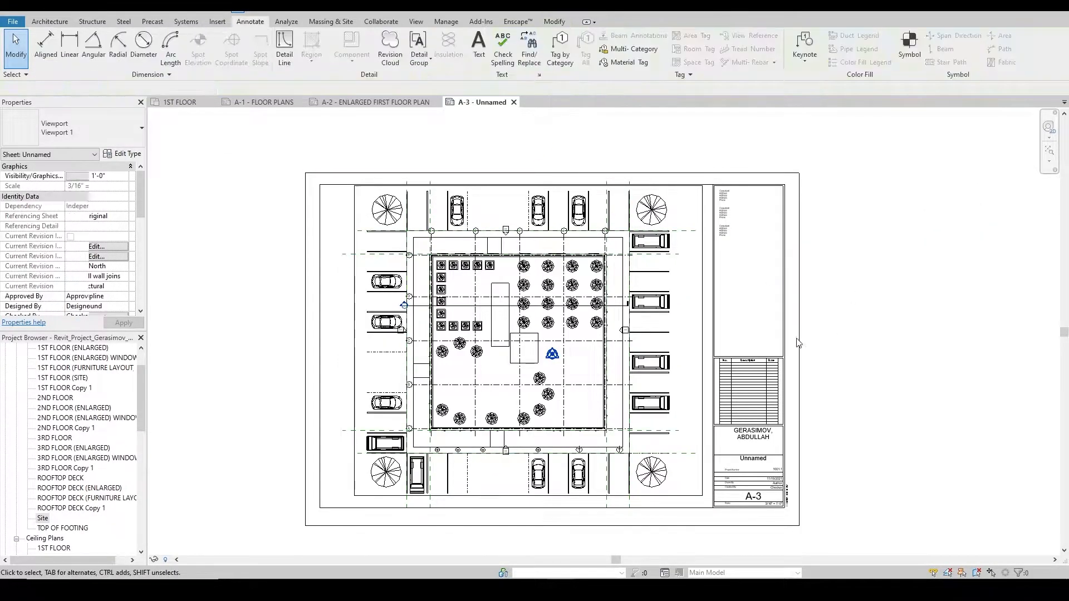
- Move the Site view title up beneath the drawing, near the middle and inside the sheet border
{"action": "scroll", "coordinate": [421, 399], "scroll_direction": "down", "scroll_amount": 3}
{"action": "left_click_drag", "start_coordinate": [362, 506], "coordinate": [427, 456]}
{"action": "scroll", "coordinate": [414, 458], "scroll_direction": "up", "scroll_amount": 4}
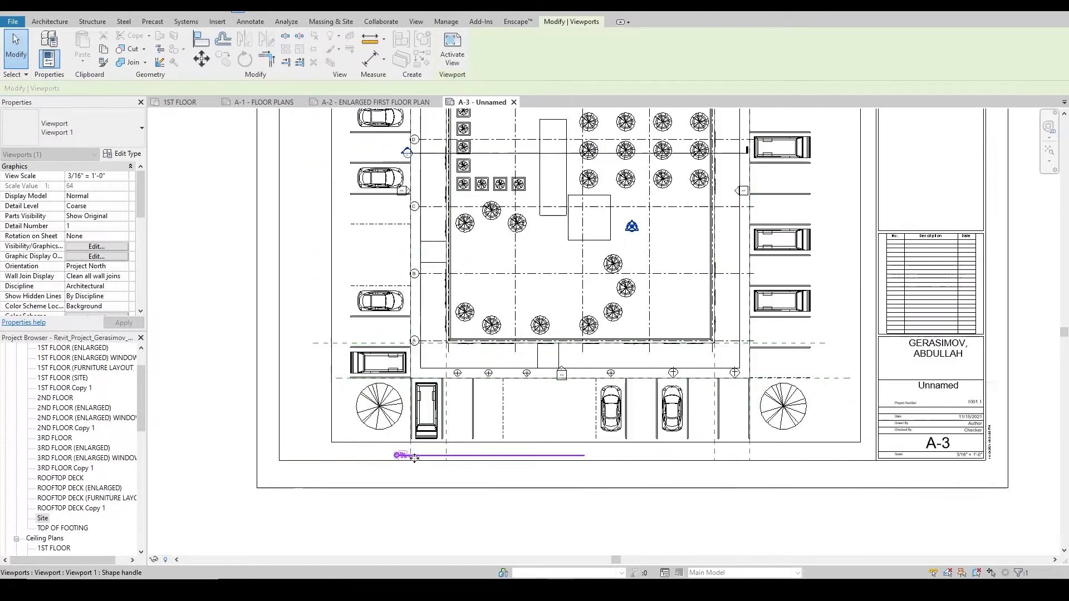
{"action": "scroll", "coordinate": [414, 459], "scroll_direction": "down", "scroll_amount": 1}
{"action": "scroll", "coordinate": [414, 457], "scroll_direction": "down", "scroll_amount": 1}
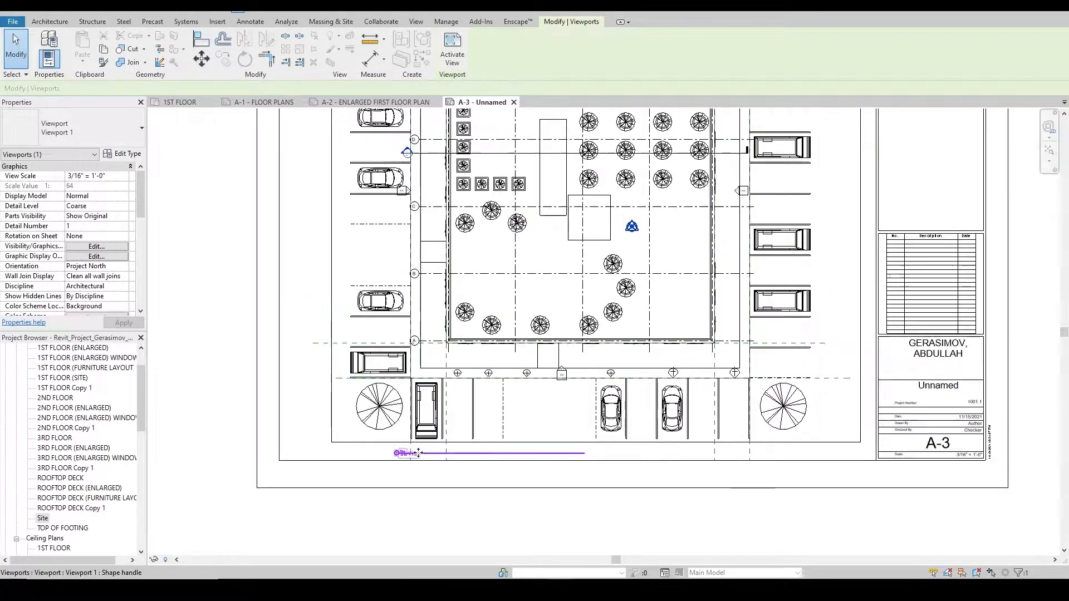
{"action": "left_click_drag", "start_coordinate": [440, 453], "coordinate": [556, 452]}
{"action": "scroll", "coordinate": [556, 452], "scroll_direction": "up", "scroll_amount": 3}
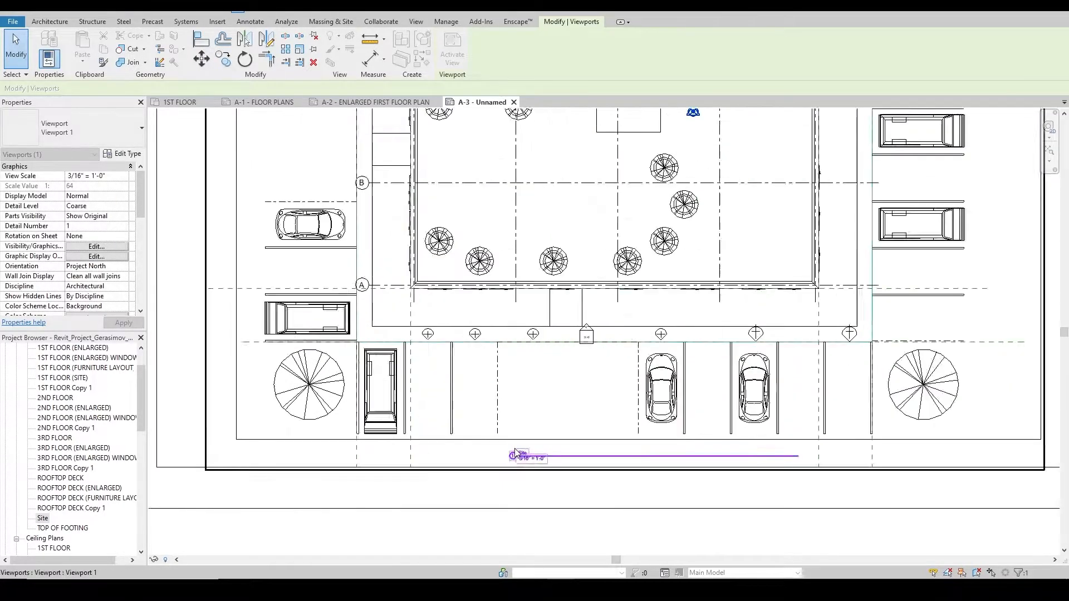
{"action": "scroll", "coordinate": [530, 436], "scroll_direction": "down", "scroll_amount": 2}
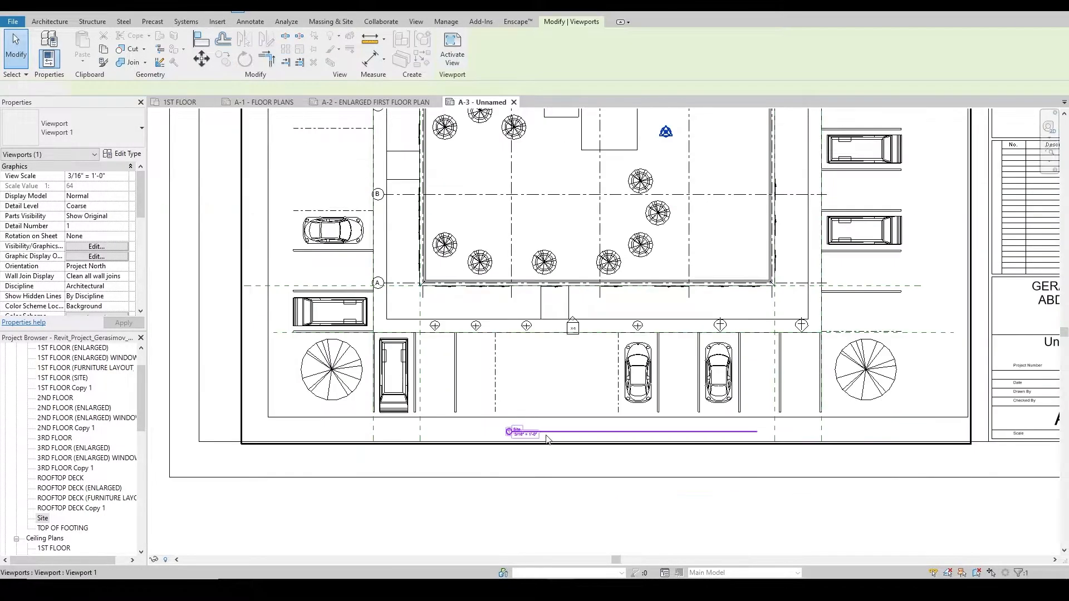
{"action": "key", "text": "Escape"}
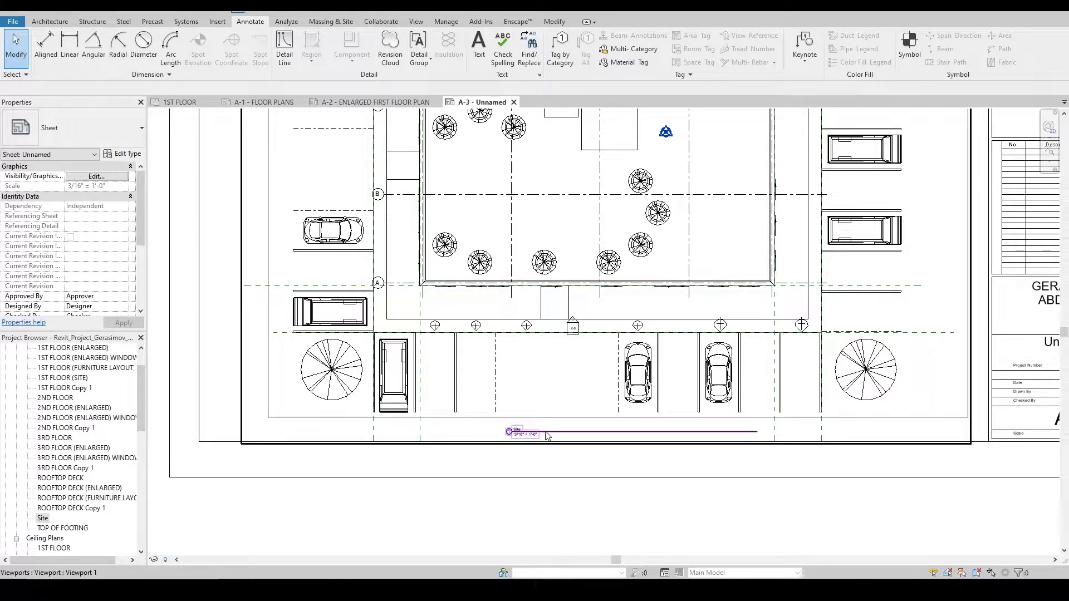
- Move the view title clear of the viewport's lower edge and rename it SITE PLAN
{"action": "left_click", "coordinate": [566, 435]}
{"action": "left_click_drag", "start_coordinate": [567, 436], "coordinate": [566, 458]}
{"action": "left_click", "coordinate": [517, 452]}
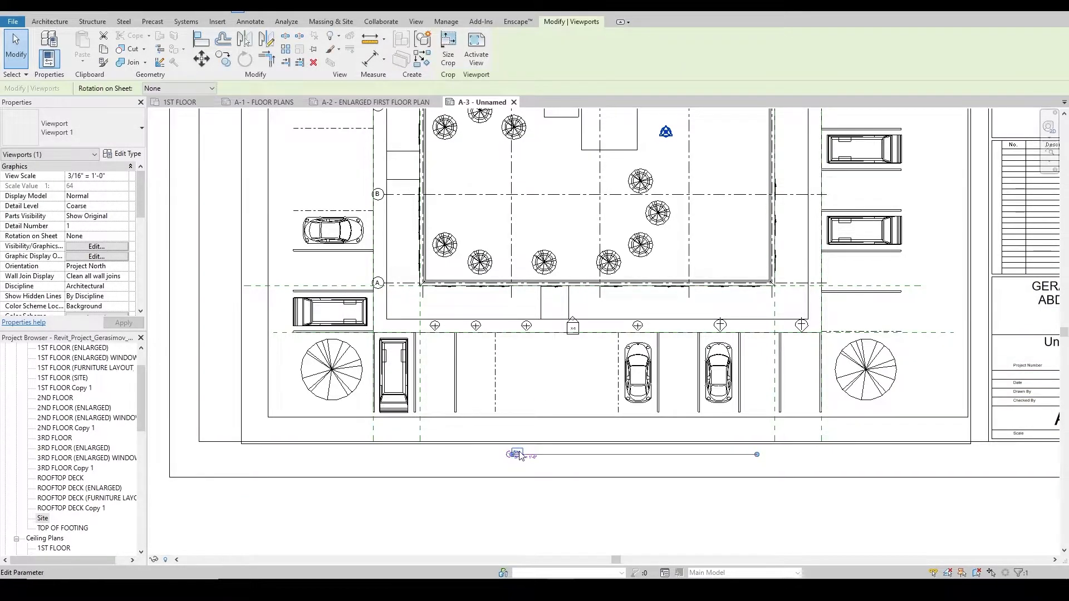
{"action": "key", "text": "Caps_Lock"}
{"action": "type", "text": "SITE PLAN"}
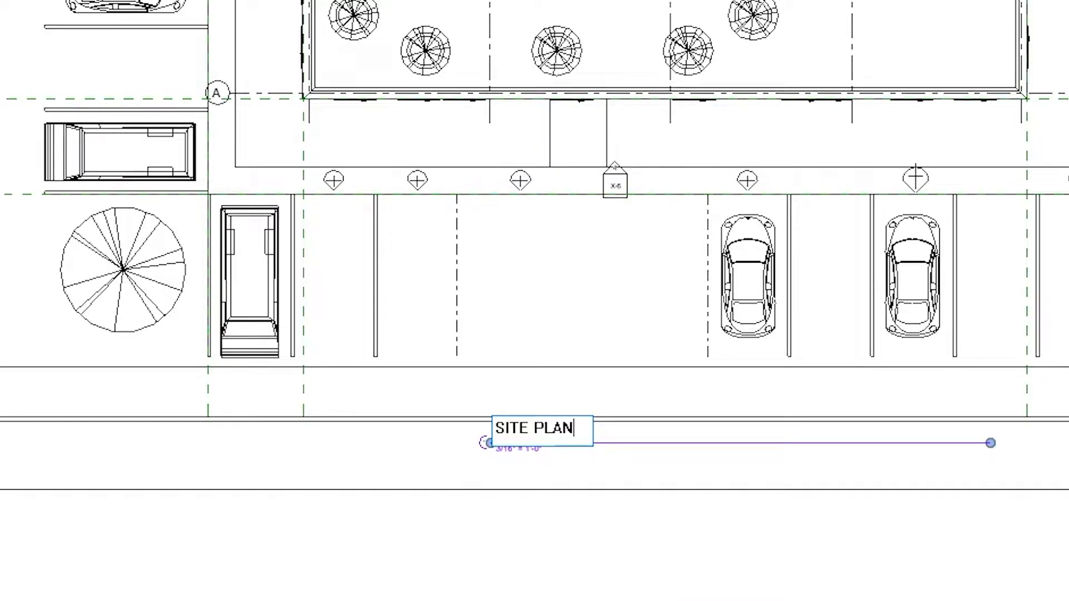
{"action": "key", "text": "Return"}
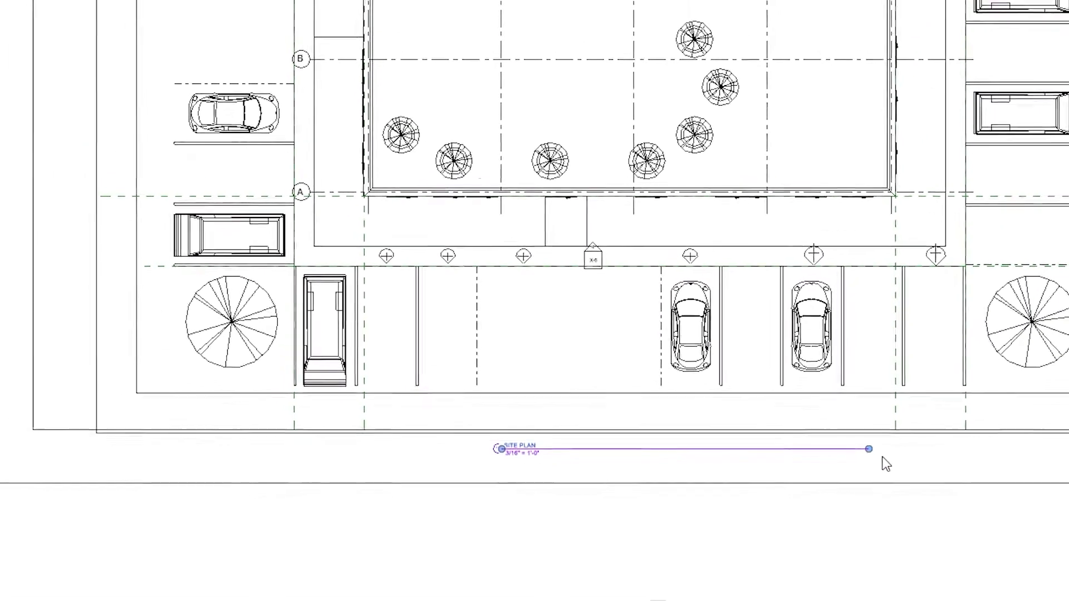
- Shorten the SITE PLAN title line and move the title back up between the drawing and the sheet border
{"action": "left_click_drag", "start_coordinate": [814, 451], "coordinate": [618, 451]}
{"action": "left_click", "coordinate": [616, 497]}
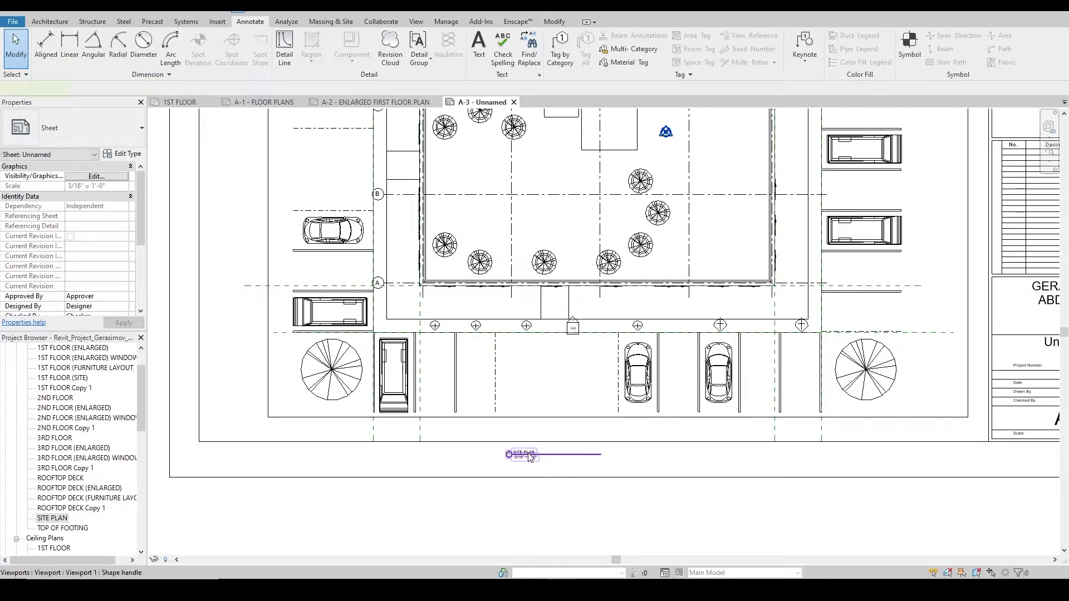
{"action": "left_click", "coordinate": [533, 451]}
{"action": "left_click_drag", "start_coordinate": [533, 453], "coordinate": [567, 427]}
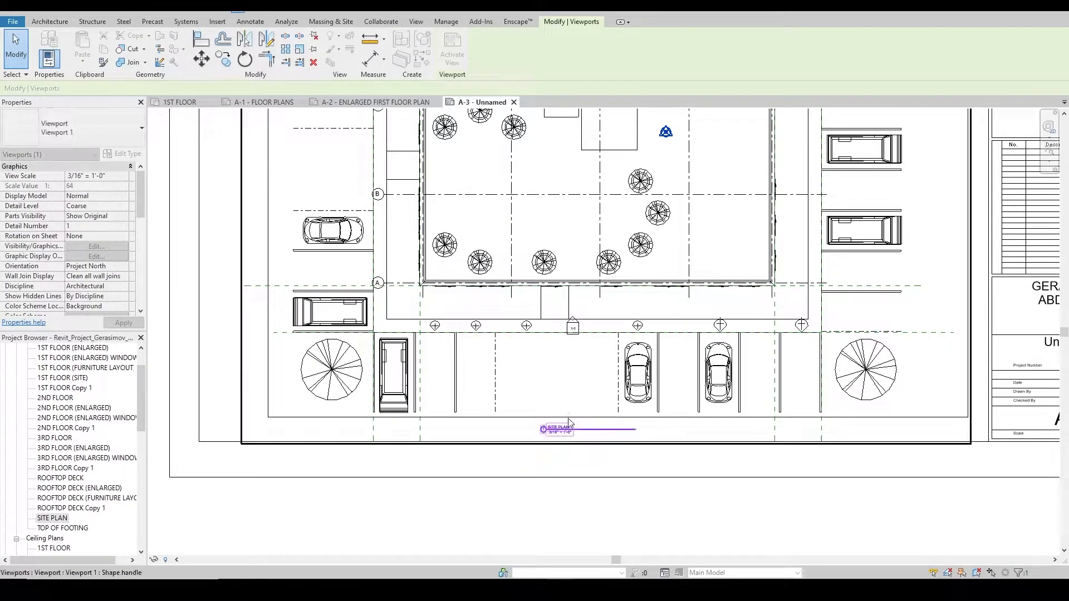
- Activate the SITE PLAN viewport on sheet A-3, hide its crop region, and deactivate the view
{"action": "scroll", "coordinate": [553, 401], "scroll_direction": "down", "scroll_amount": 3}
{"action": "double_click", "coordinate": [553, 401]}
{"action": "middle_click_drag", "start_coordinate": [488, 270], "coordinate": [422, 441]}
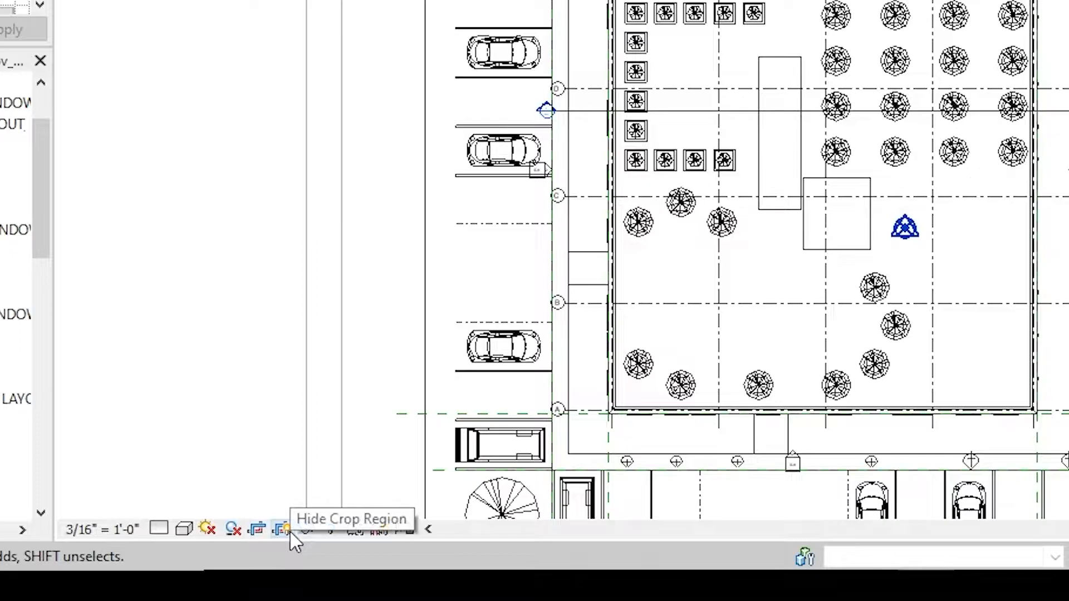
{"action": "left_click", "coordinate": [277, 527]}
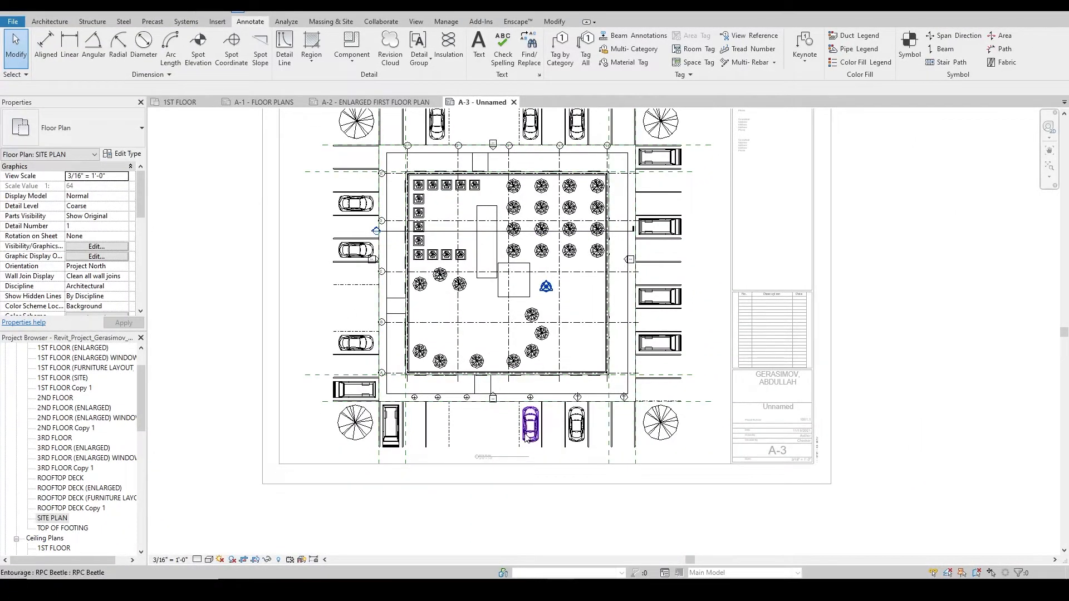
{"action": "double_click", "coordinate": [625, 519]}
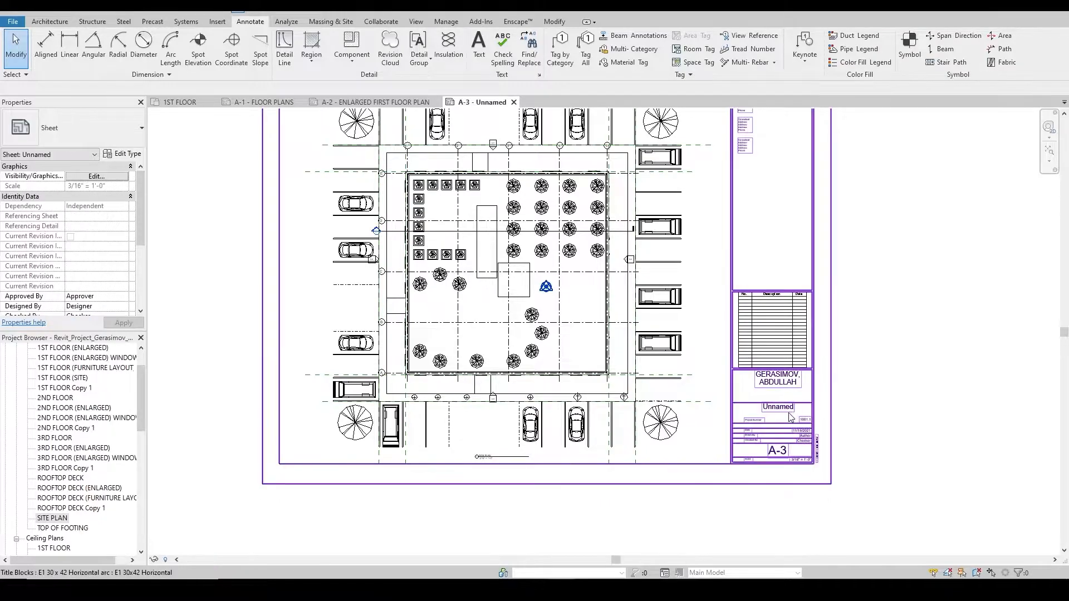
- Rename sheet A-3 to SITE PLAN in the title block
{"action": "scroll", "coordinate": [786, 409], "scroll_direction": "up", "scroll_amount": 4}
{"action": "double_click", "coordinate": [771, 408]}
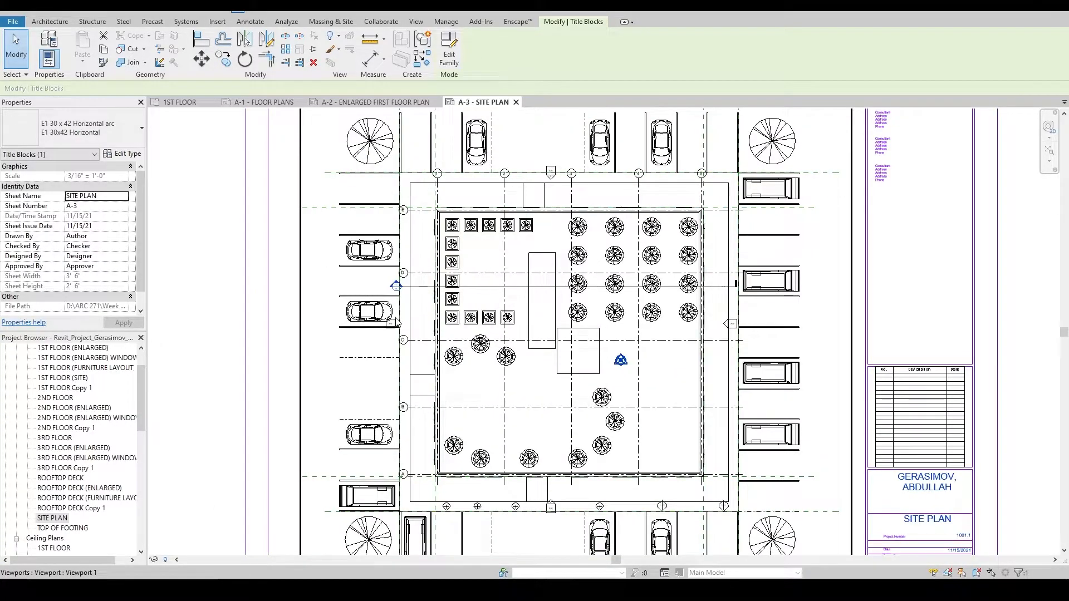
- Activate the site plan viewport again and temporarily hide the whole grids category
{"action": "scroll", "coordinate": [396, 321], "scroll_direction": "up", "scroll_amount": 2}
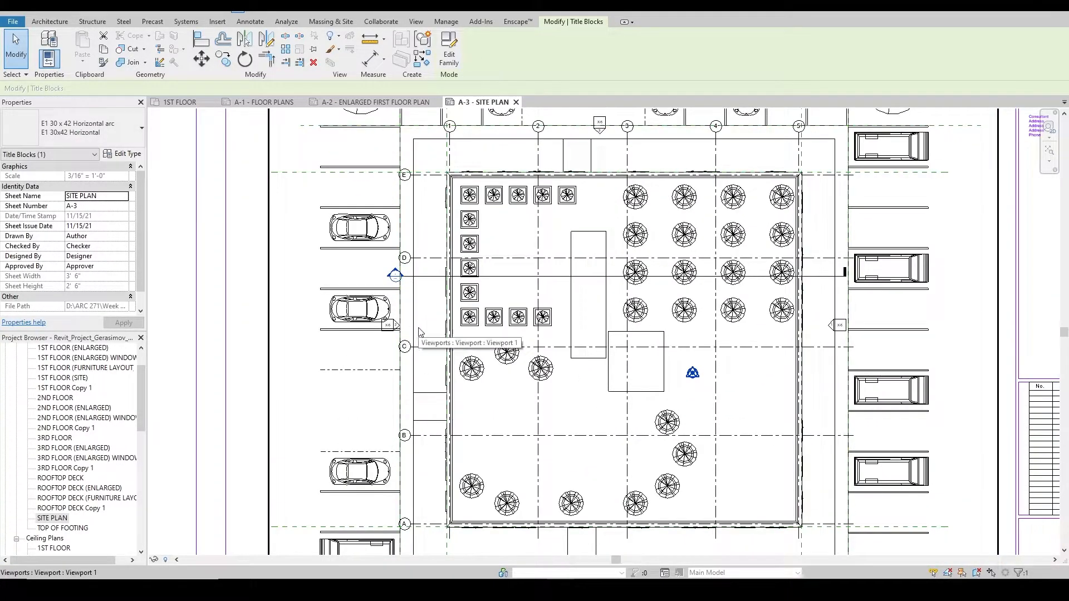
{"action": "double_click", "coordinate": [422, 334]}
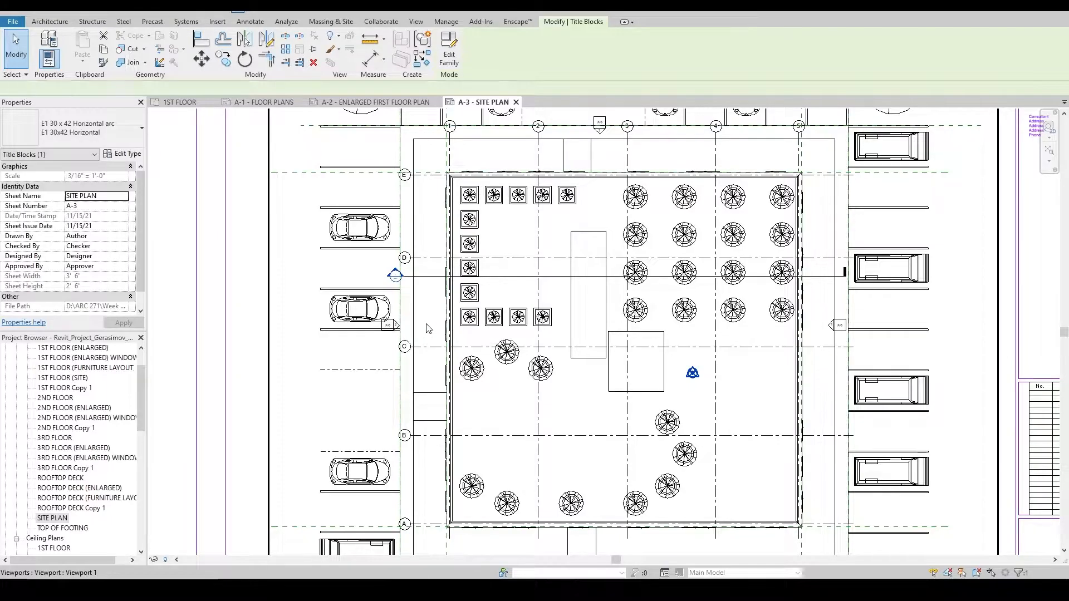
{"action": "scroll", "coordinate": [435, 353], "scroll_direction": "up", "scroll_amount": 1}
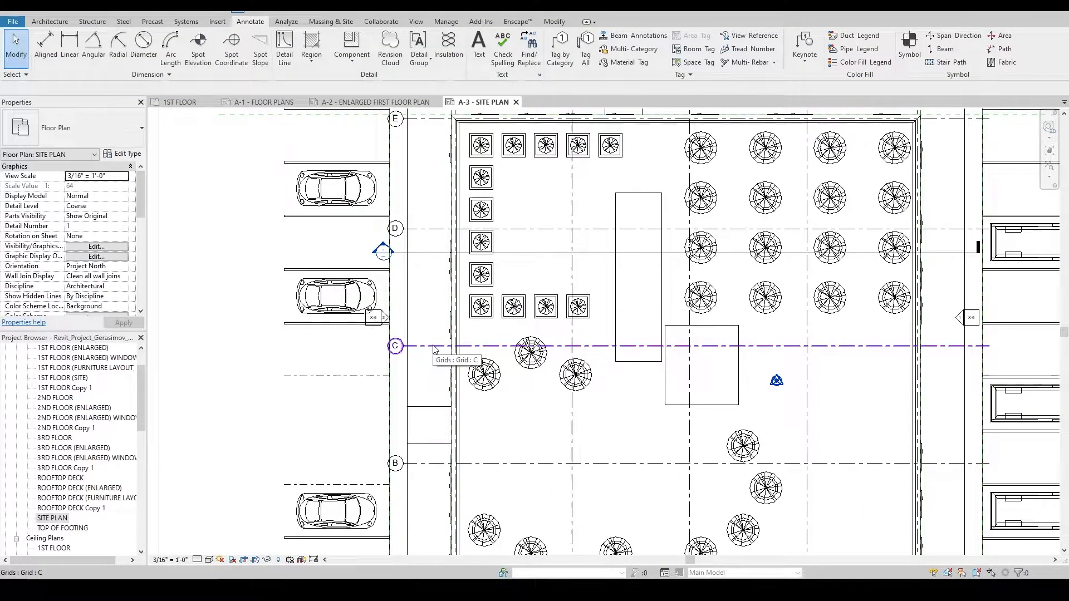
{"action": "left_click", "coordinate": [435, 349]}
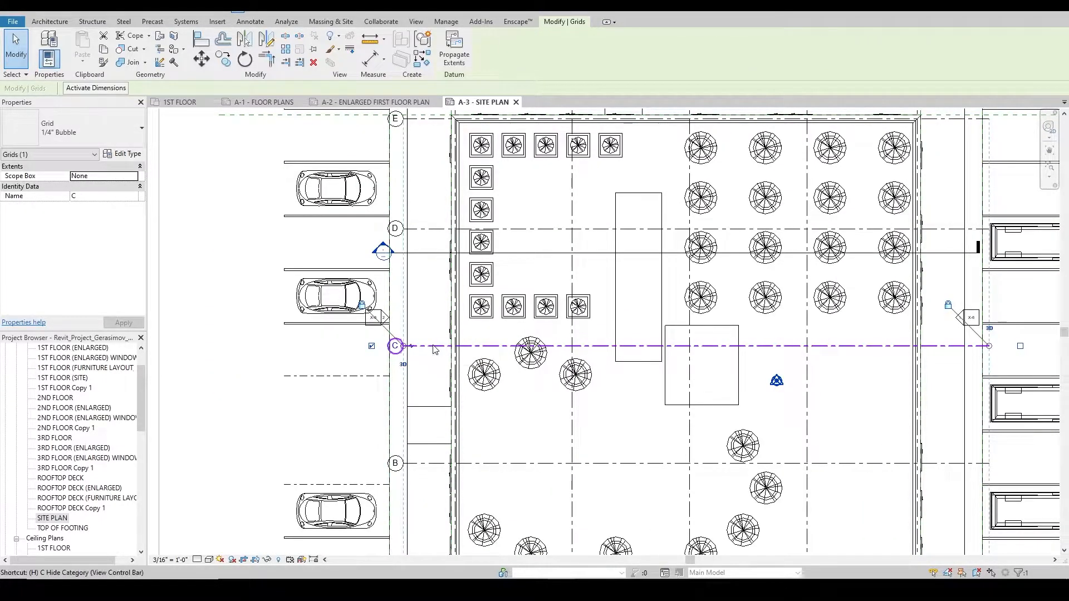
{"action": "key", "text": "c"}
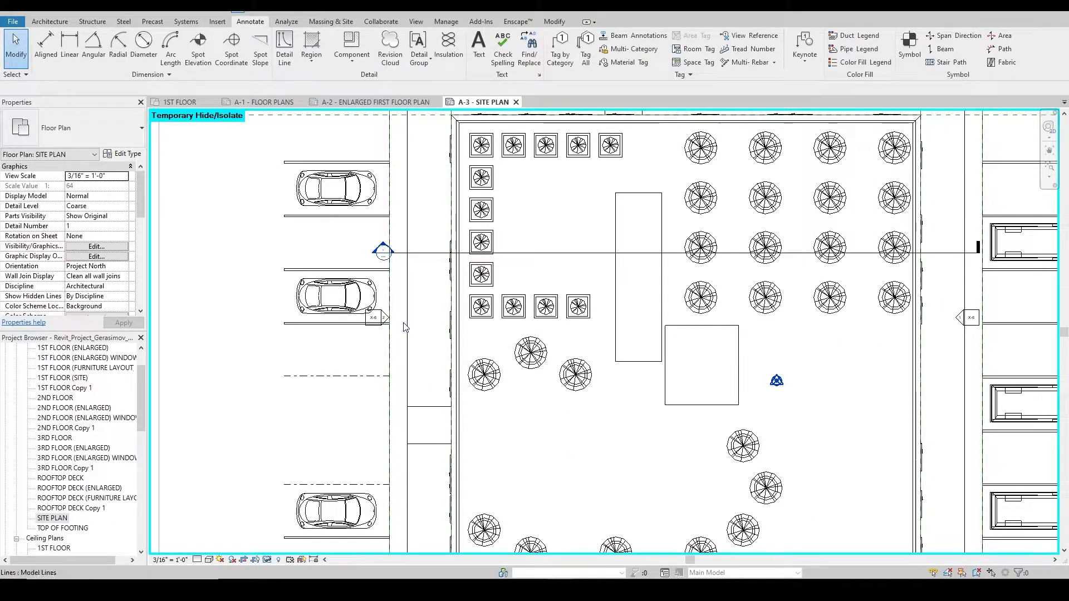
- Temporarily hide the elevation markers and the section line by category in the active site plan
{"action": "scroll", "coordinate": [386, 316], "scroll_direction": "up", "scroll_amount": 2}
{"action": "left_click", "coordinate": [386, 317]}
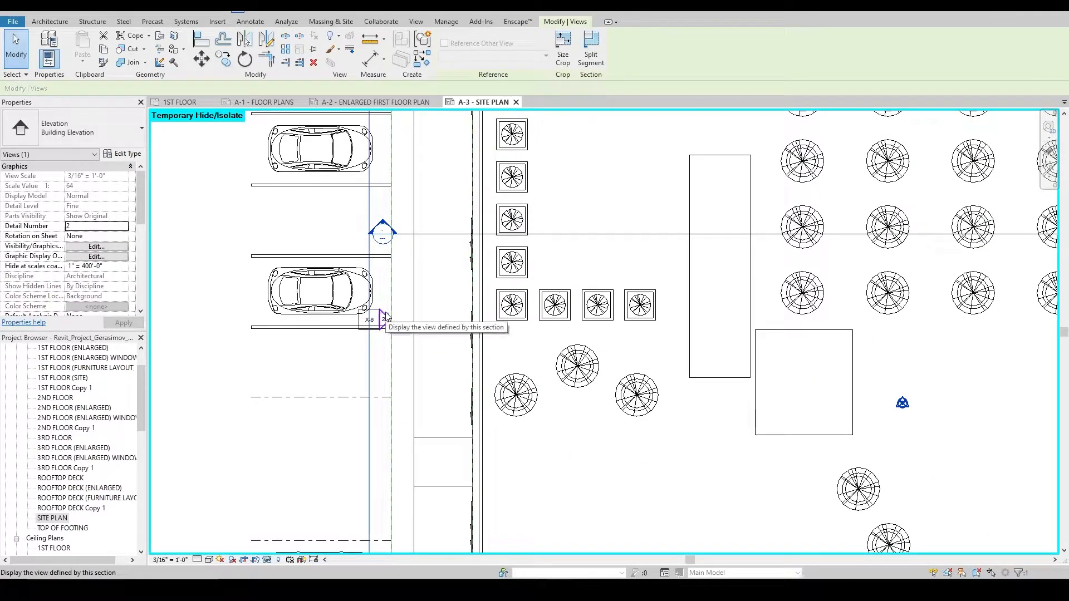
{"action": "key", "text": "Escape"}
{"action": "scroll", "coordinate": [385, 317], "scroll_direction": "down", "scroll_amount": 4}
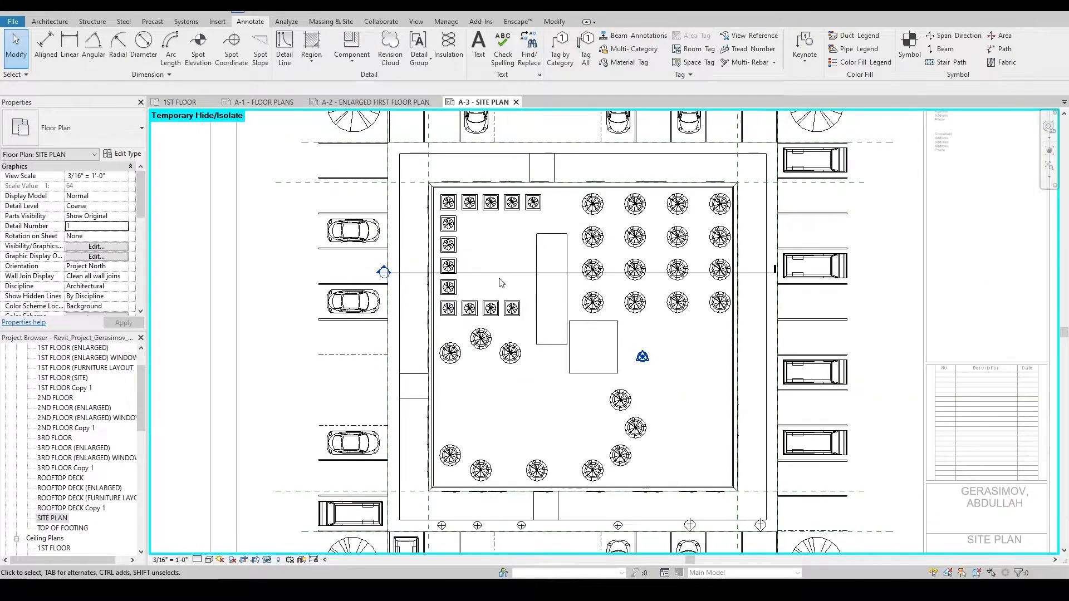
{"action": "left_click", "coordinate": [502, 274]}
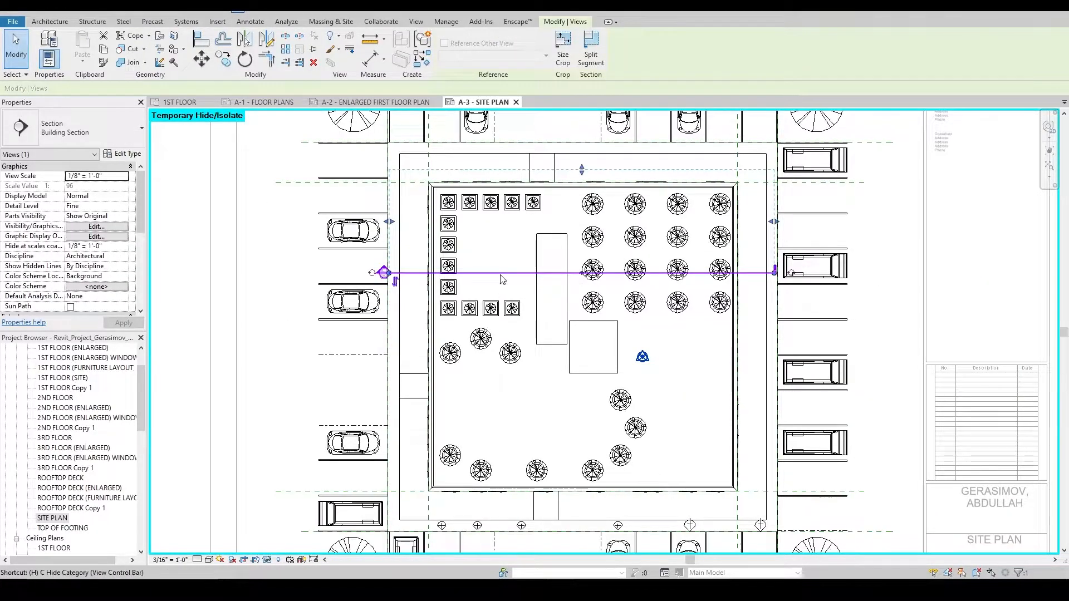
{"action": "key", "text": "Escape"}
{"action": "scroll", "coordinate": [690, 406], "scroll_direction": "down", "scroll_amount": 2}
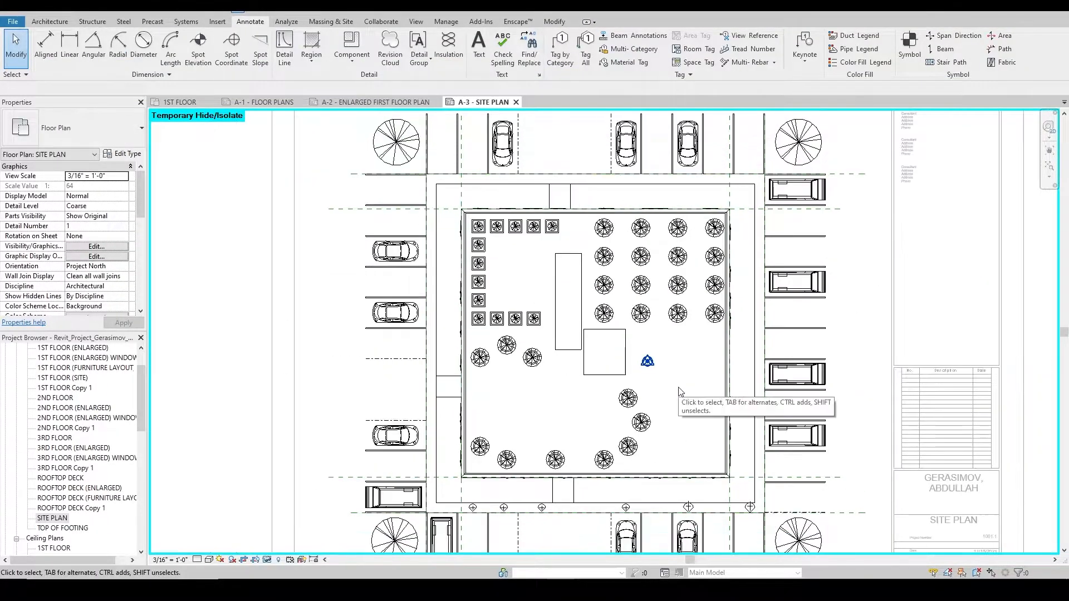
- Temporarily hide the green dashed reference planes by category and apply all the temporary hiding permanently to the site plan view
{"action": "left_click", "coordinate": [416, 469]}
{"action": "key", "text": "h"}
{"action": "key", "text": "c"}
{"action": "middle_click_drag", "start_coordinate": [657, 338], "coordinate": [532, 295]}
{"action": "middle_click_drag", "start_coordinate": [460, 216], "coordinate": [503, 255]}
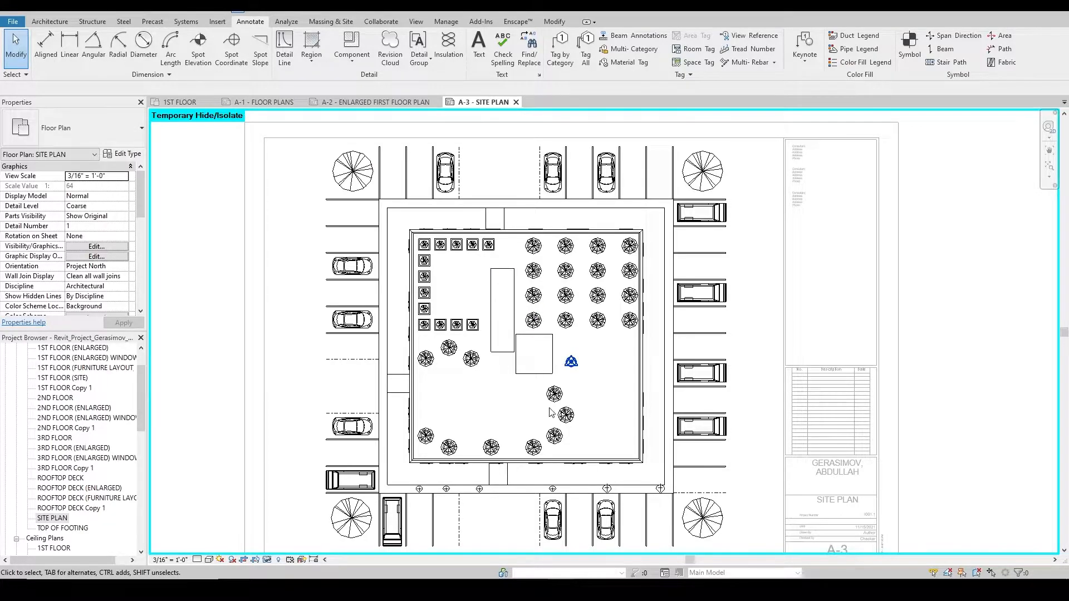
{"action": "left_click", "coordinate": [268, 563]}
{"action": "left_click", "coordinate": [294, 486]}
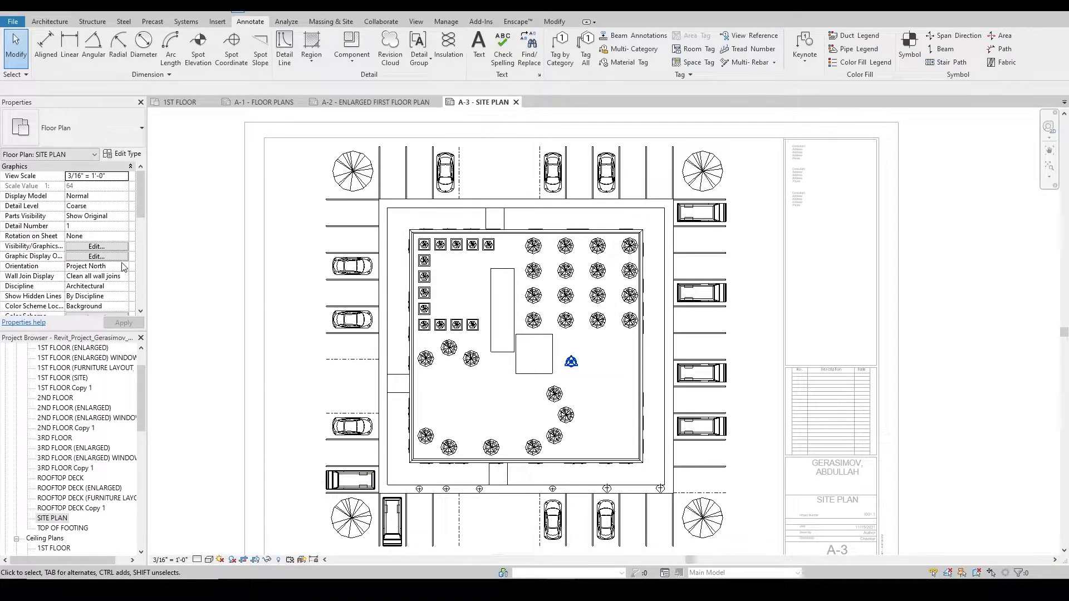
- Make the Furniture and Furniture Systems categories visible in the site plan's Visibility/Graphic Overrides and apply the change
{"action": "left_click", "coordinate": [109, 245]}
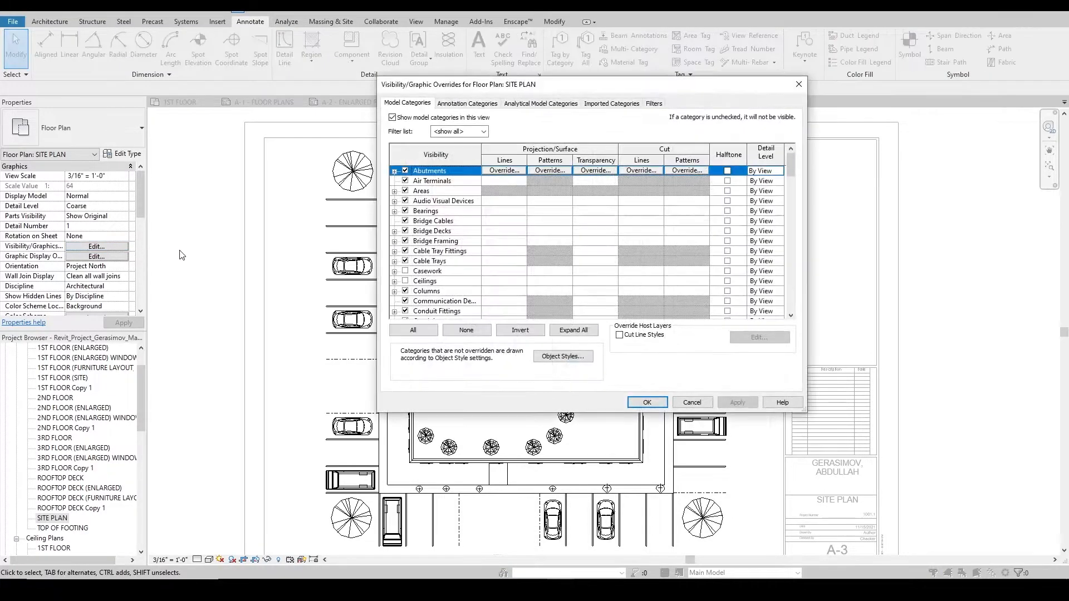
{"action": "left_click", "coordinate": [459, 251]}
{"action": "scroll", "coordinate": [461, 220], "scroll_direction": "down", "scroll_amount": 5}
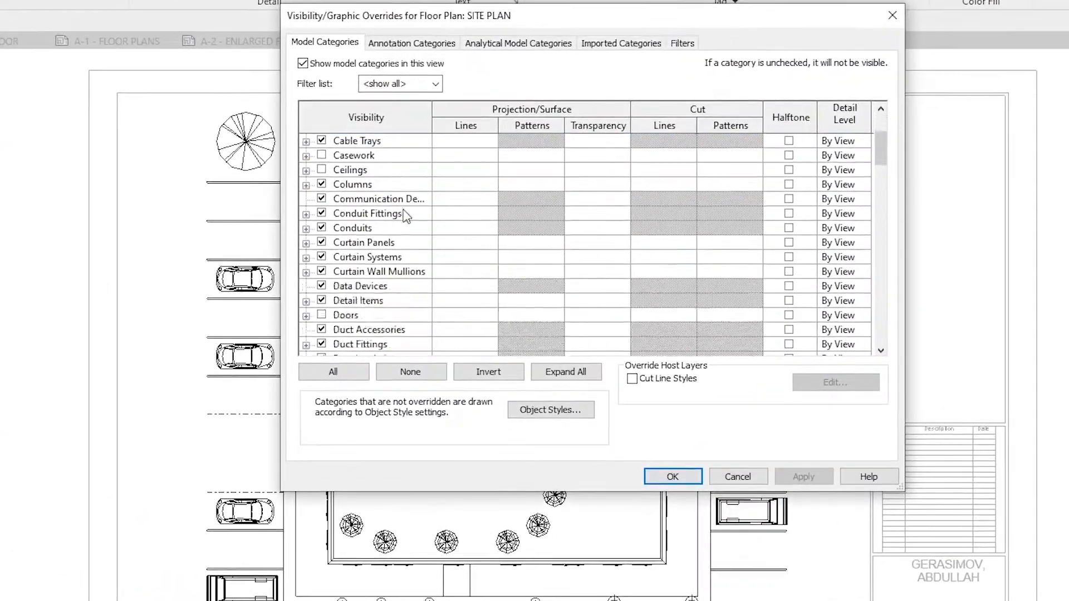
{"action": "scroll", "coordinate": [402, 213], "scroll_direction": "down", "scroll_amount": 5}
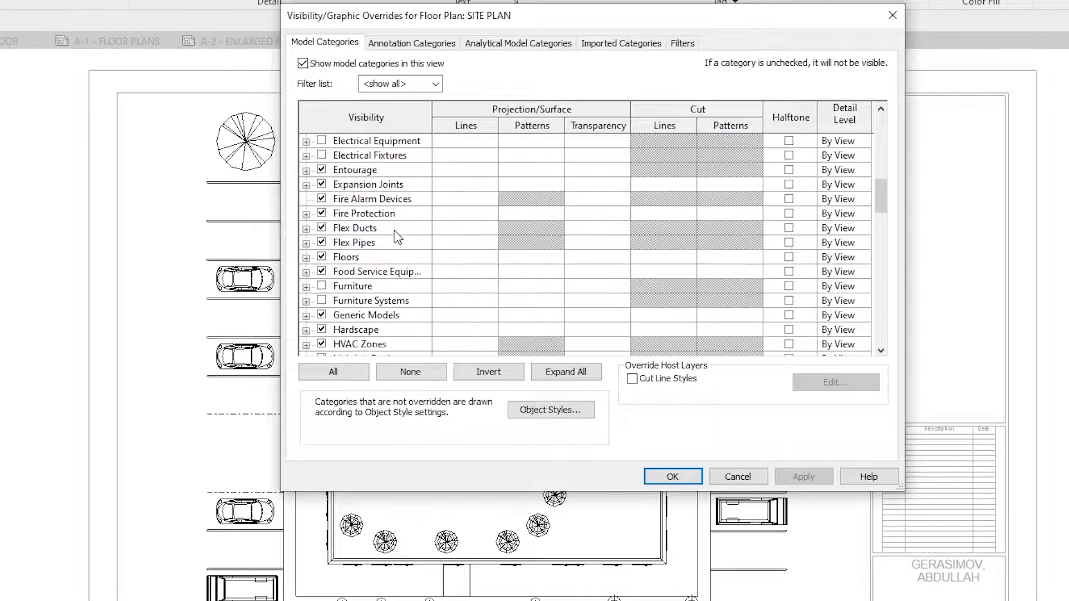
{"action": "left_click", "coordinate": [321, 285]}
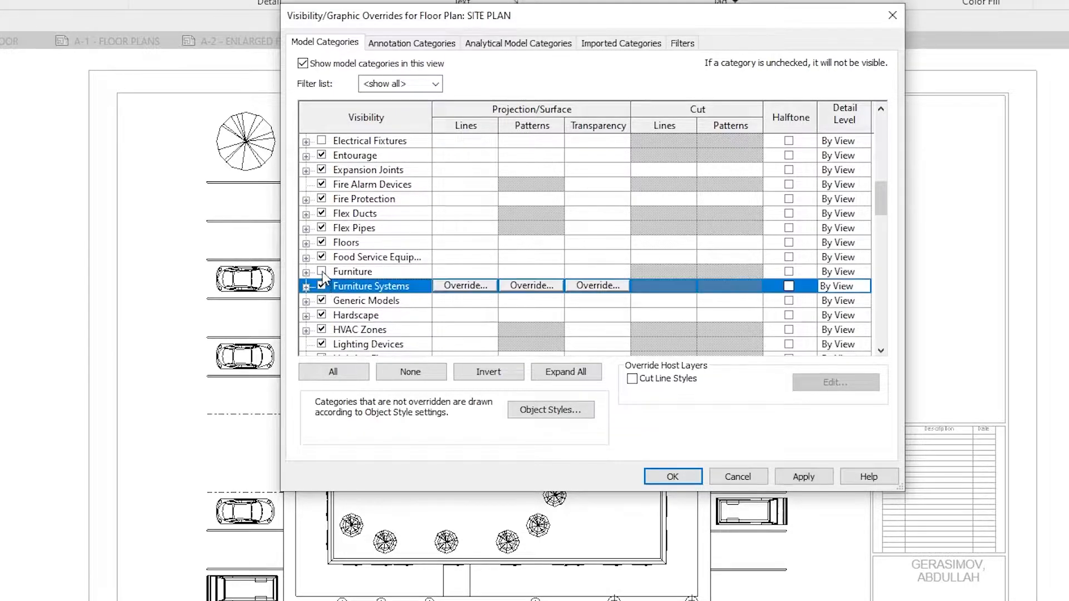
{"action": "left_click", "coordinate": [322, 272]}
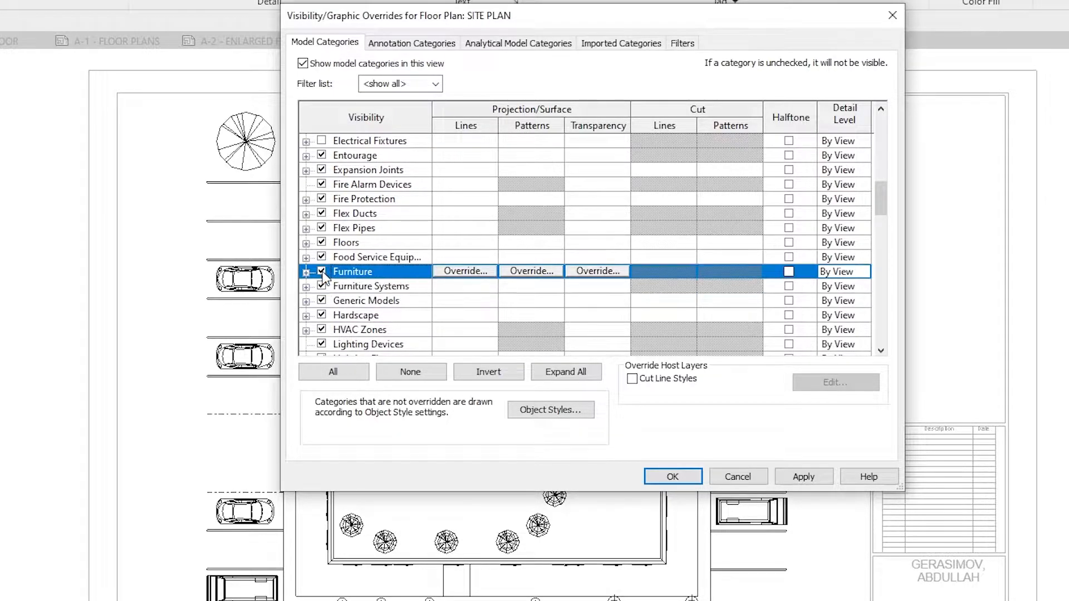
{"action": "left_click", "coordinate": [797, 477]}
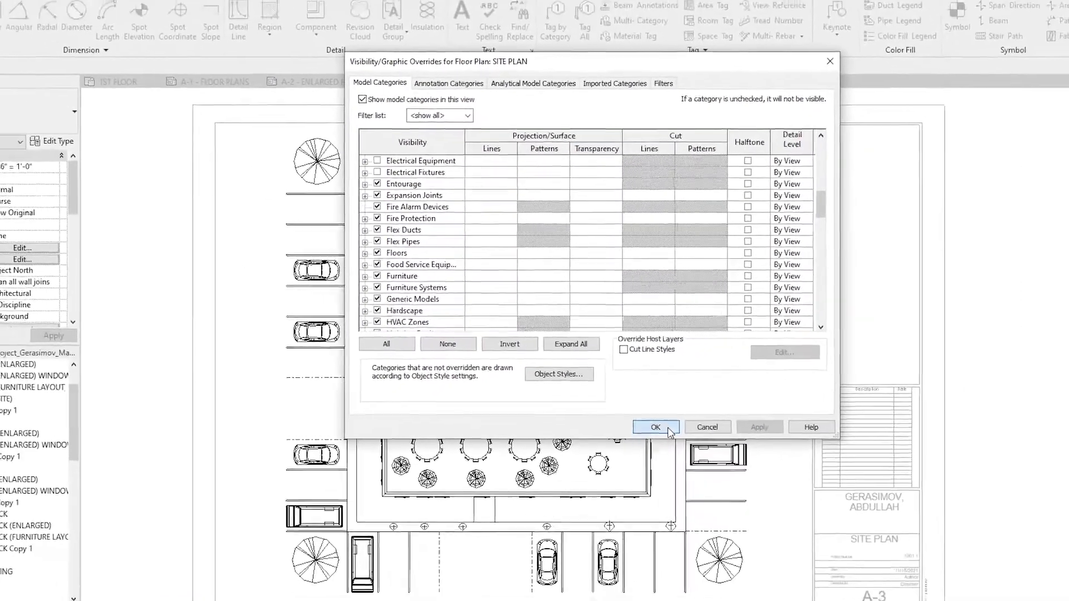
{"action": "left_click", "coordinate": [672, 476]}
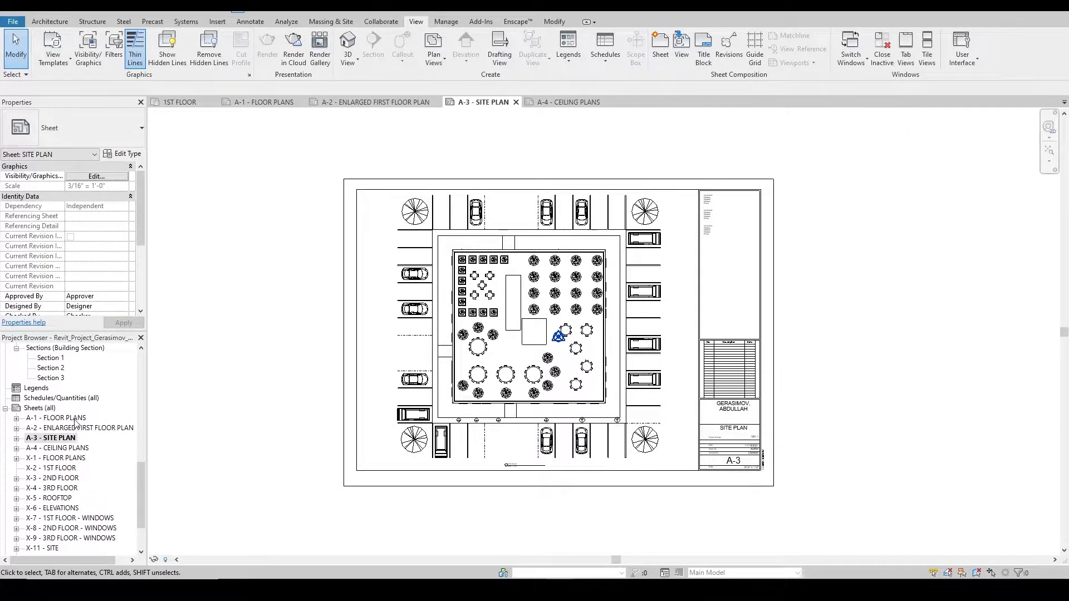
- Review sheet A-1 - FLOOR PLANS and sheet A-4 - CEILING PLANS, examining the 1ST FLOOR ceiling plan up close
{"action": "double_click", "coordinate": [76, 419]}
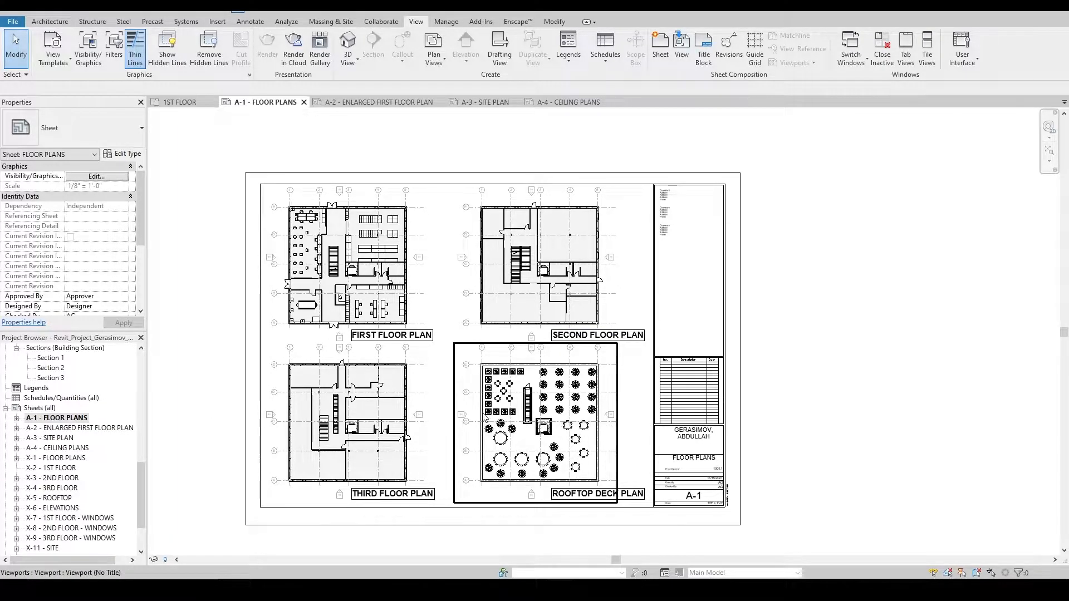
{"action": "double_click", "coordinate": [78, 449]}
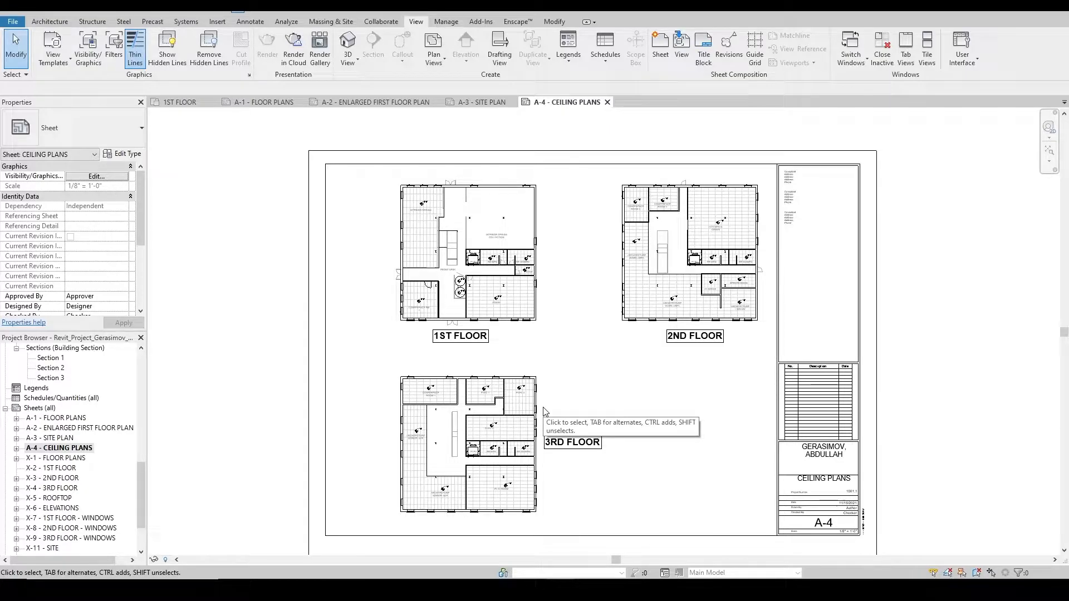
{"action": "key", "text": "Tab"}
{"action": "key", "text": "Tab"}
{"action": "key", "text": "Tab"}
{"action": "key", "text": "Tab"}
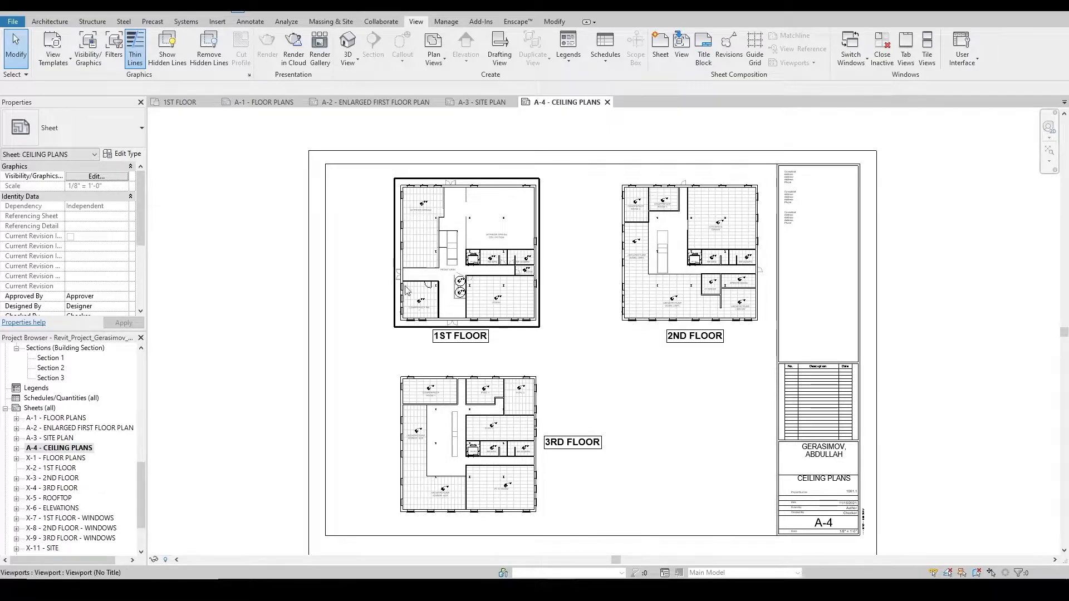
{"action": "scroll", "coordinate": [493, 205], "scroll_direction": "up", "scroll_amount": 5}
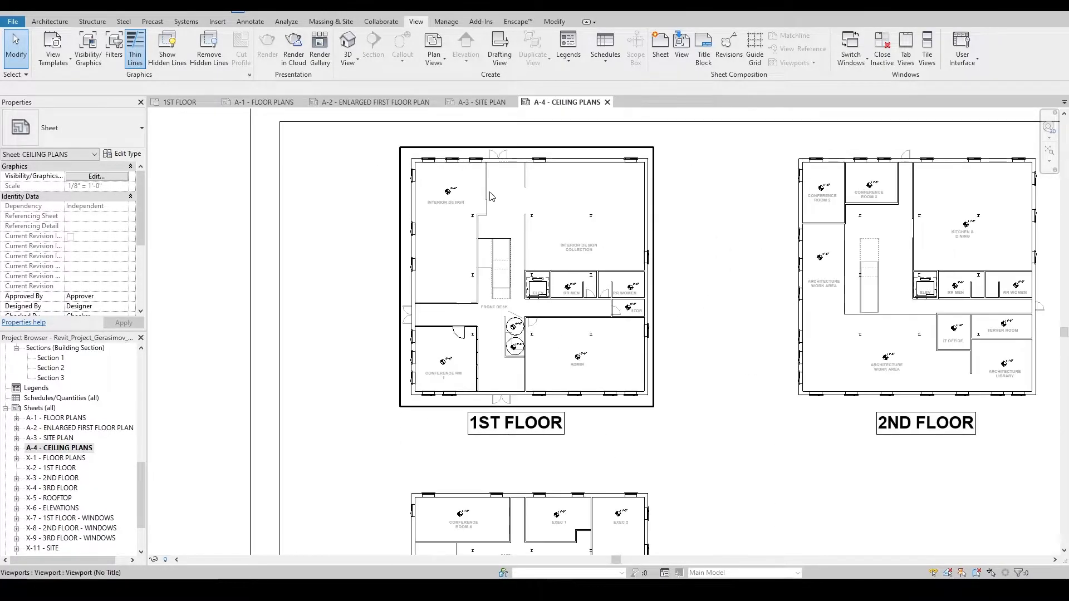
{"action": "scroll", "coordinate": [494, 205], "scroll_direction": "up", "scroll_amount": 1}
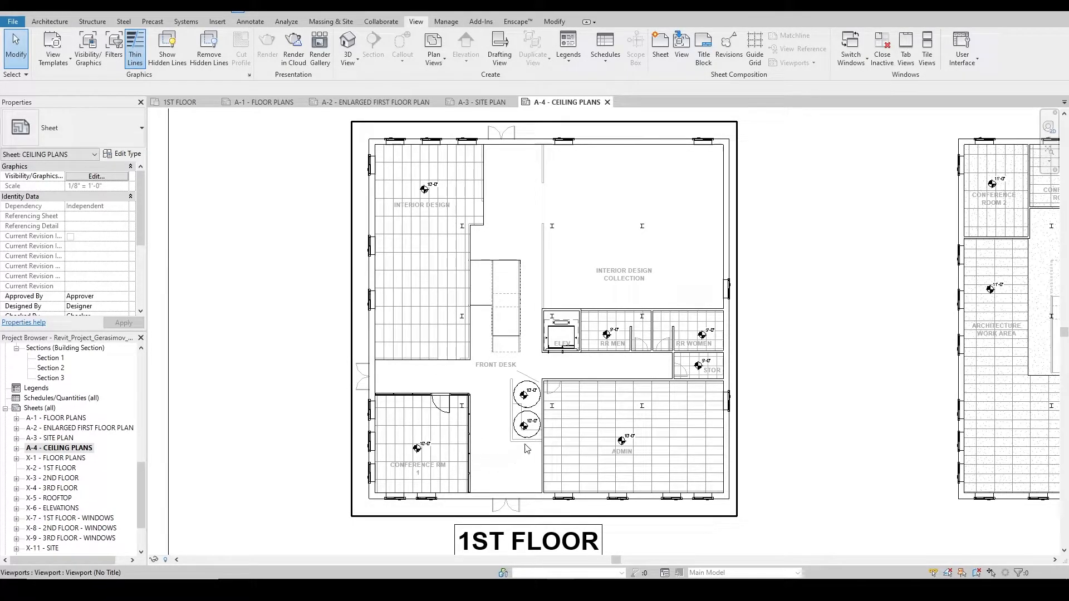
{"action": "scroll", "coordinate": [415, 449], "scroll_direction": "up", "scroll_amount": 1}
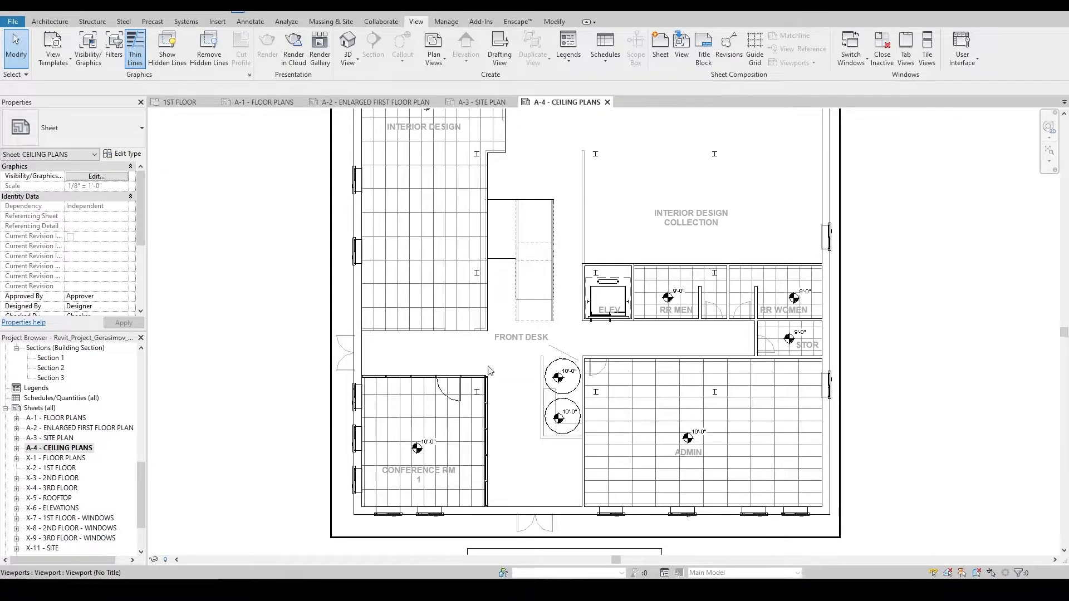
- Activate the 1ST FLOOR ceiling plan, locate the Spot Elevation tool, and inspect the ceiling height marker in CONFERENCE RM 1
{"action": "double_click", "coordinate": [501, 352]}
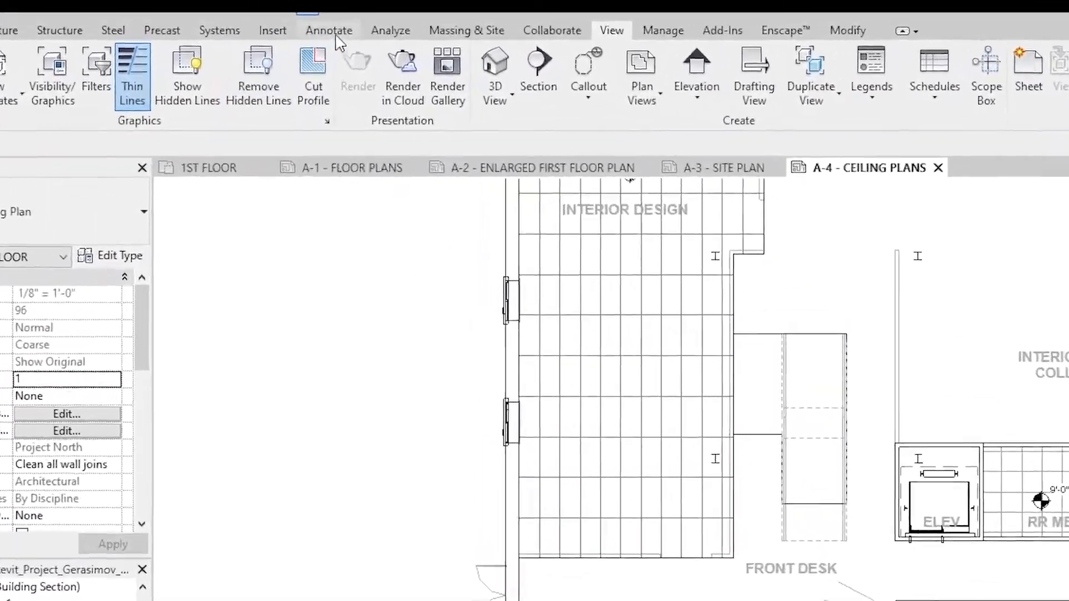
{"action": "left_click", "coordinate": [333, 34]}
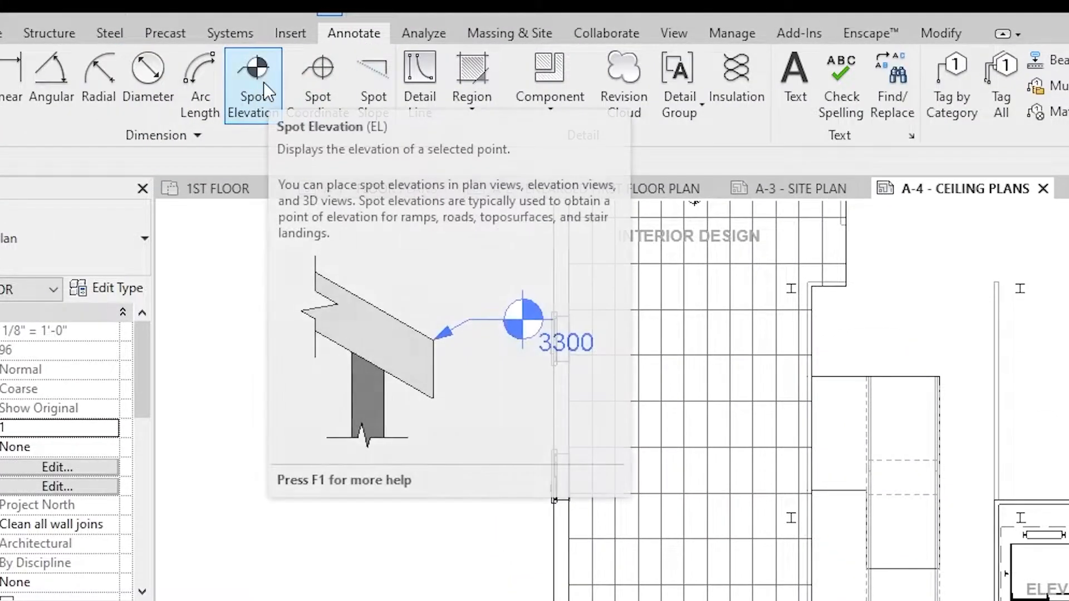
{"action": "left_click", "coordinate": [263, 81]}
{"action": "left_click", "coordinate": [417, 449]}
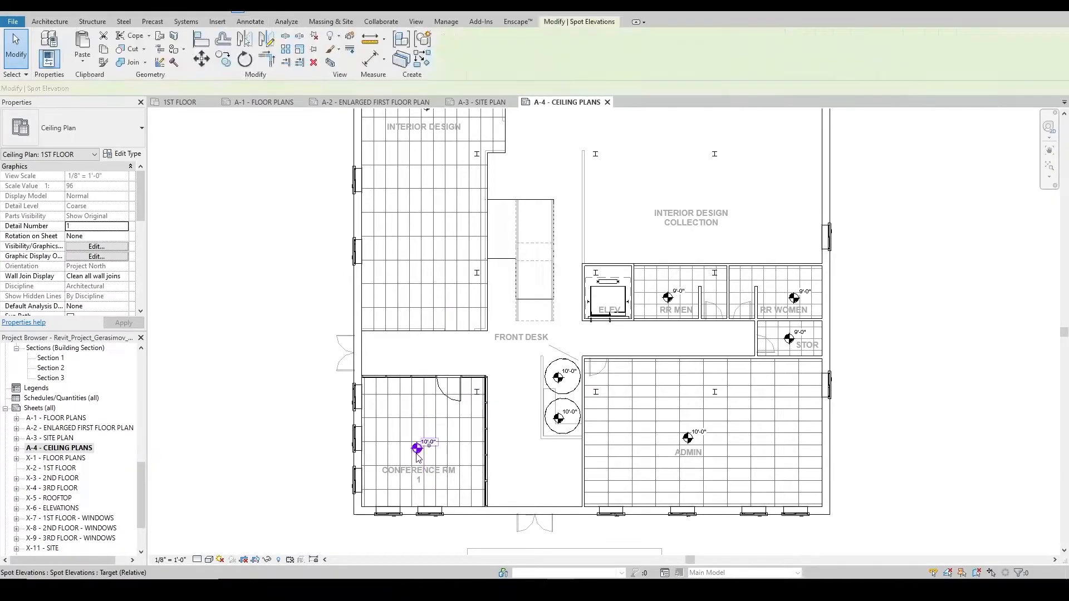
{"action": "left_click", "coordinate": [417, 450]}
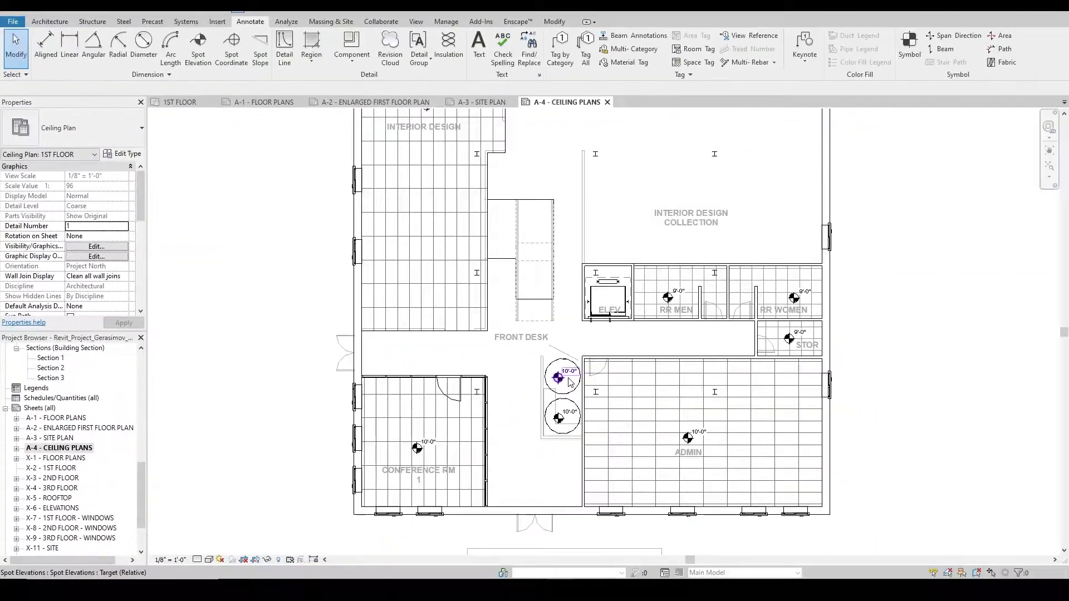
- Check the annotation category settings for reference planes and room tags in the CEILING PLAN view template's Visibility/Graphic Overrides
{"action": "middle_click_drag", "start_coordinate": [559, 246], "coordinate": [534, 336]}
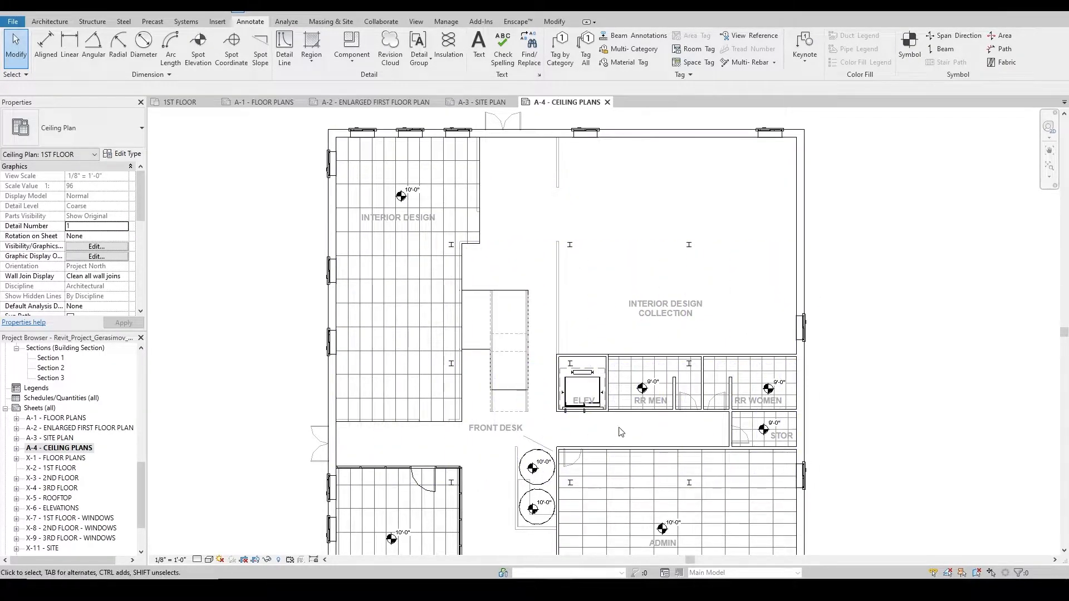
{"action": "scroll", "coordinate": [612, 414], "scroll_direction": "up", "scroll_amount": 2}
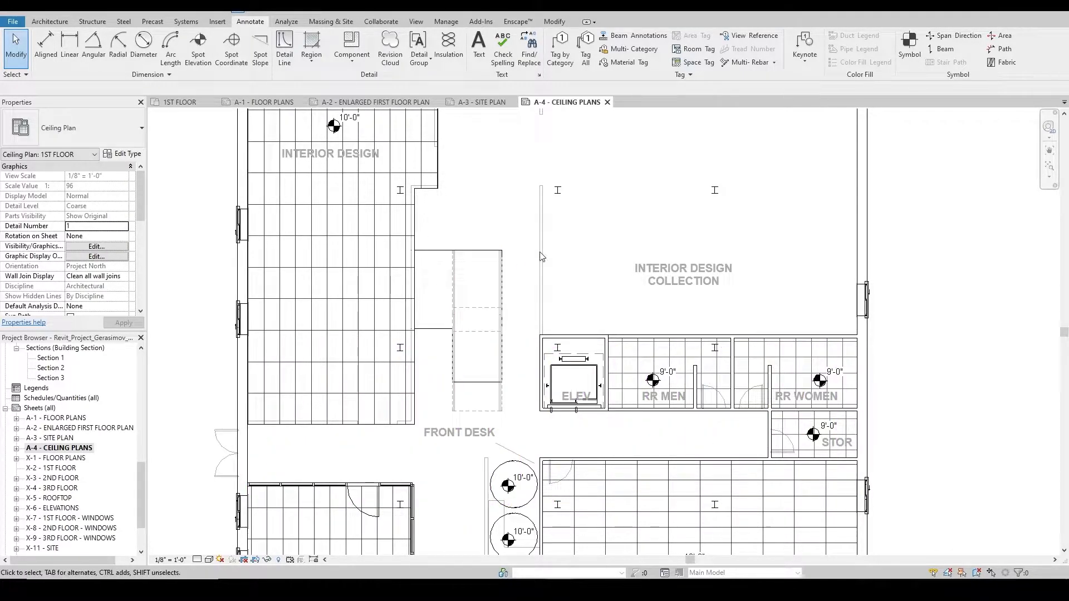
{"action": "scroll", "coordinate": [107, 249], "scroll_direction": "down", "scroll_amount": 1}
{"action": "left_click", "coordinate": [114, 238]}
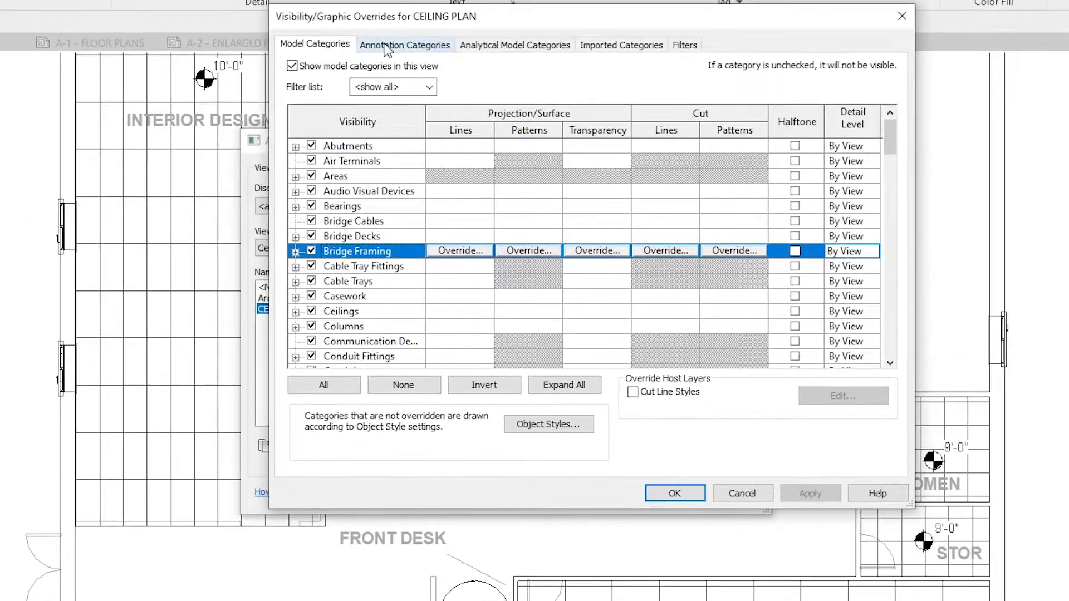
{"action": "left_click", "coordinate": [384, 47]}
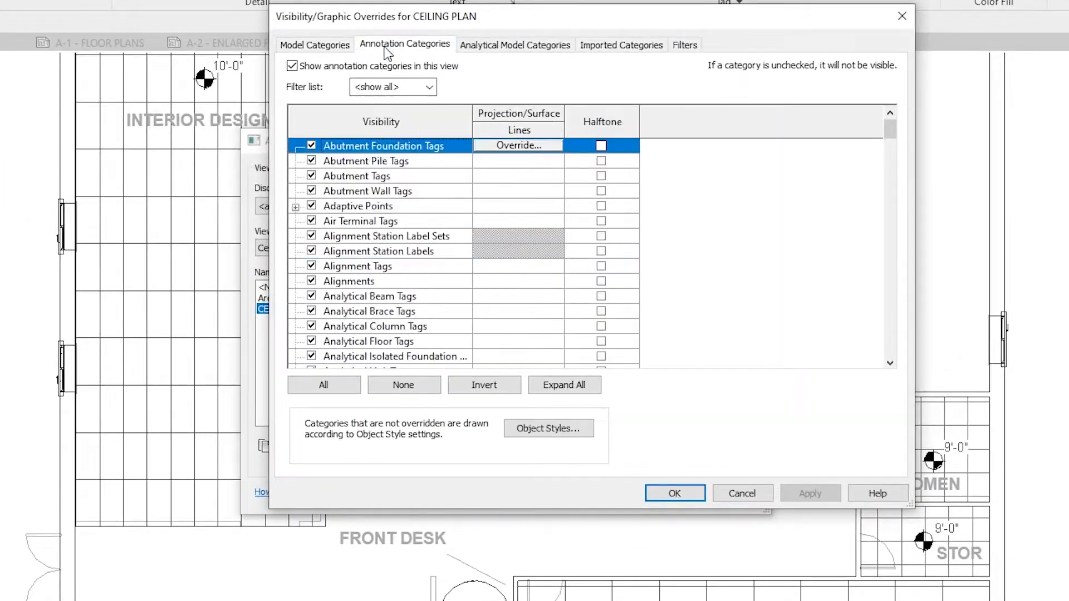
{"action": "left_click", "coordinate": [378, 240]}
{"action": "key", "text": "r"}
{"action": "scroll", "coordinate": [377, 241], "scroll_direction": "down", "scroll_amount": 3}
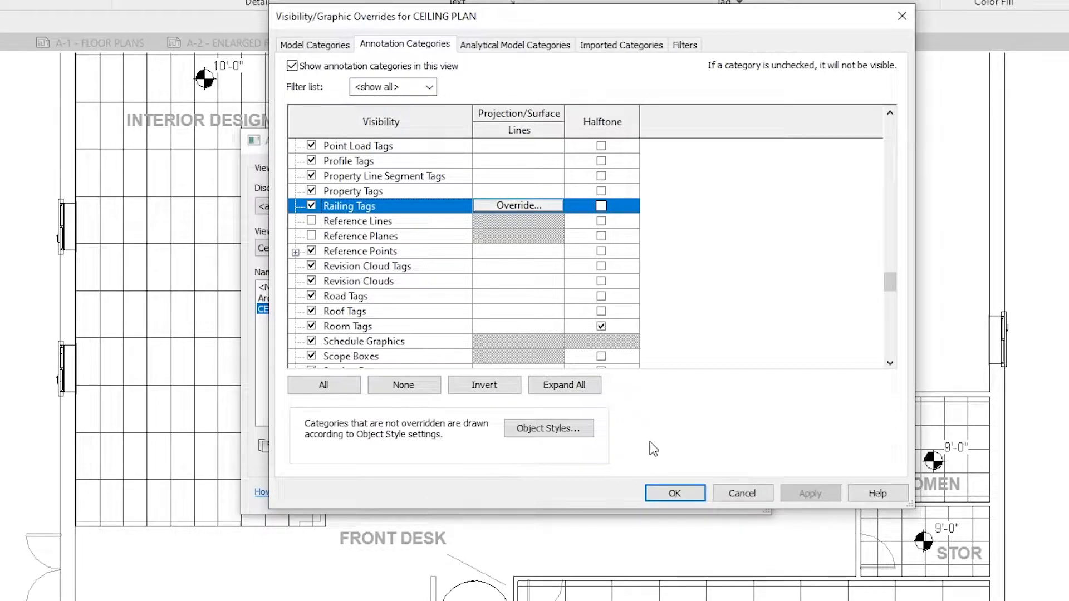
{"action": "left_click", "coordinate": [682, 494]}
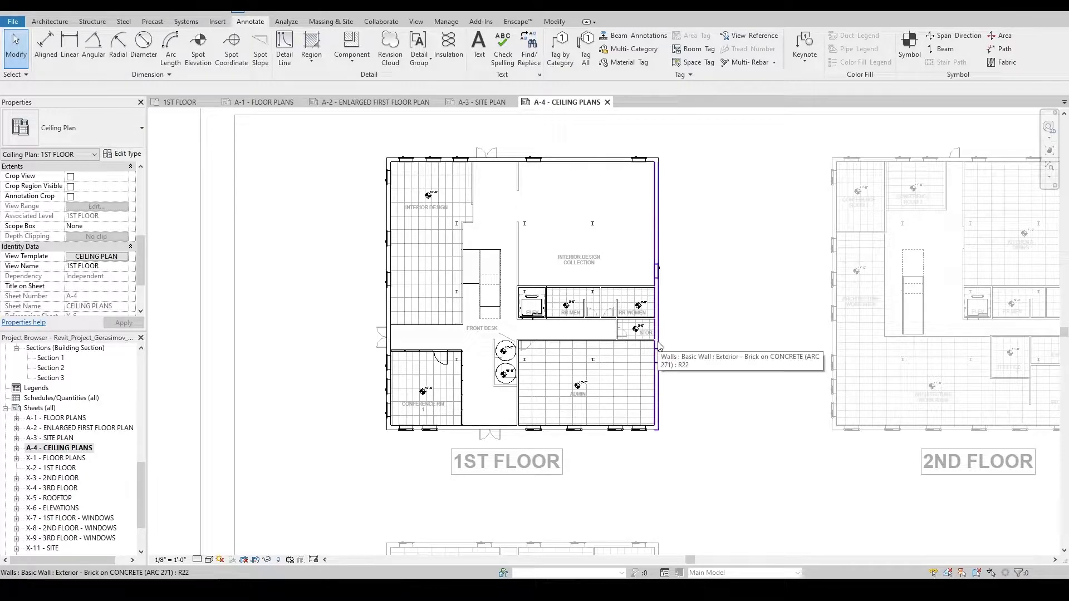
- Deactivate the 1ST FLOOR ceiling plan, activate the 2ND FLOOR one, and examine its ceiling grids, height markers and room tags
{"action": "scroll", "coordinate": [696, 300], "scroll_direction": "down", "scroll_amount": 3}
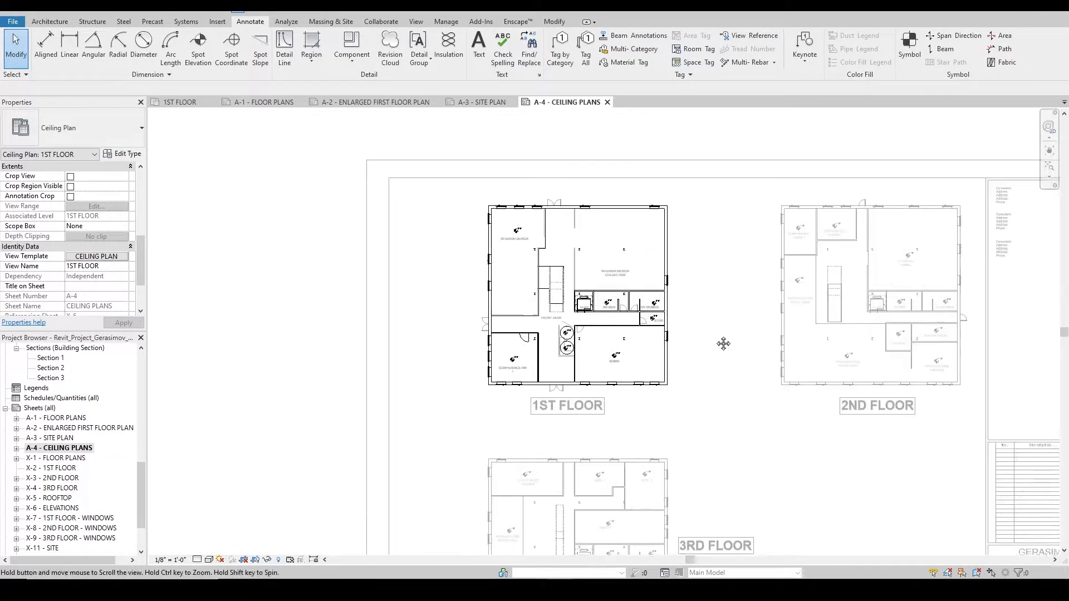
{"action": "double_click", "coordinate": [716, 398]}
{"action": "double_click", "coordinate": [798, 325]}
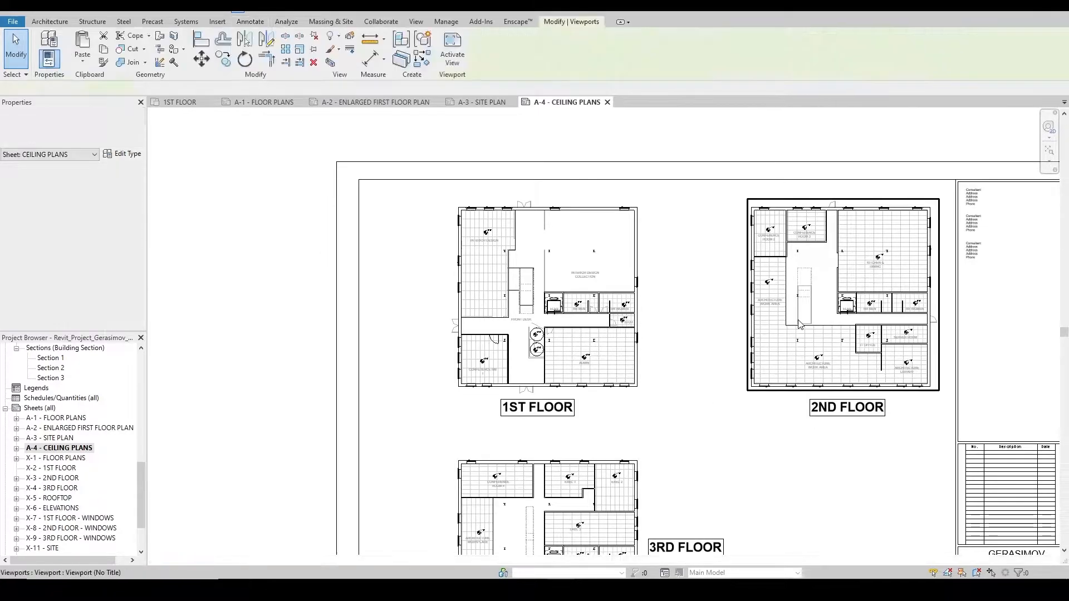
{"action": "middle_click_drag", "start_coordinate": [892, 362], "coordinate": [701, 346]}
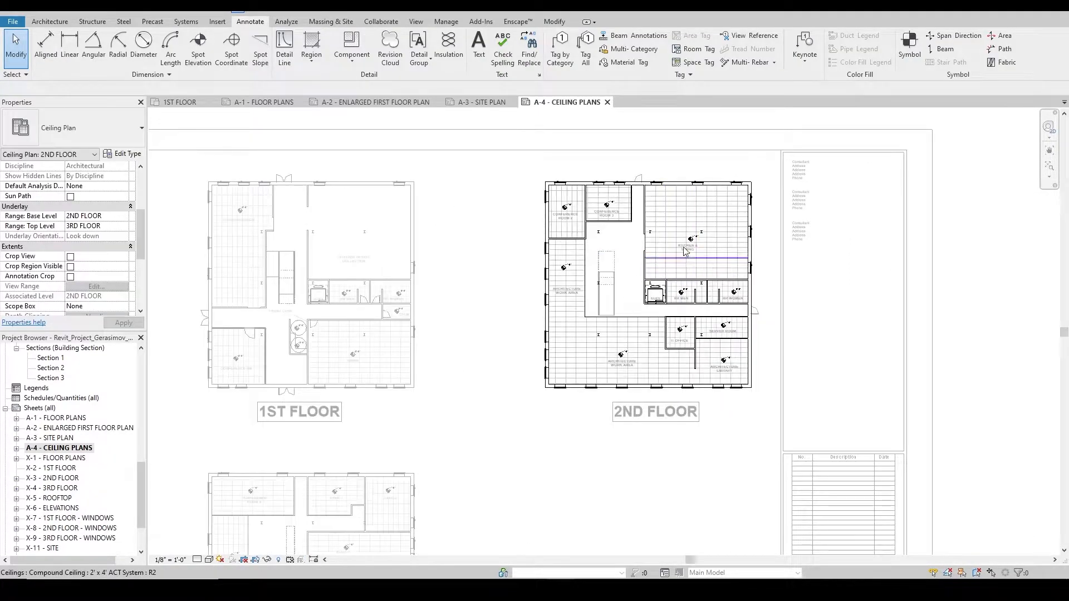
{"action": "scroll", "coordinate": [634, 237], "scroll_direction": "up", "scroll_amount": 3}
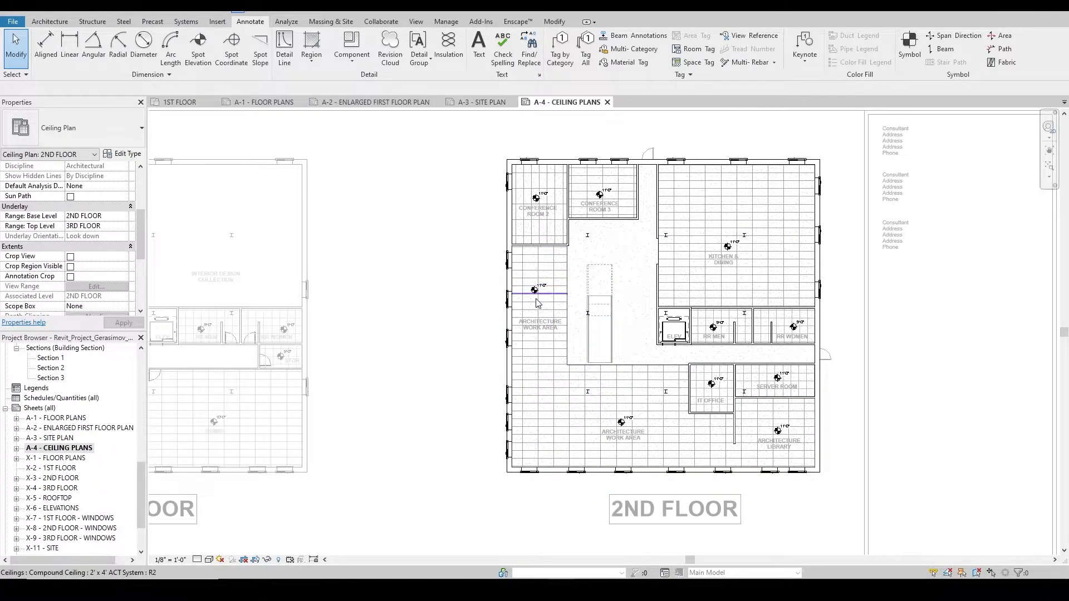
{"action": "scroll", "coordinate": [552, 348], "scroll_direction": "up", "scroll_amount": 2}
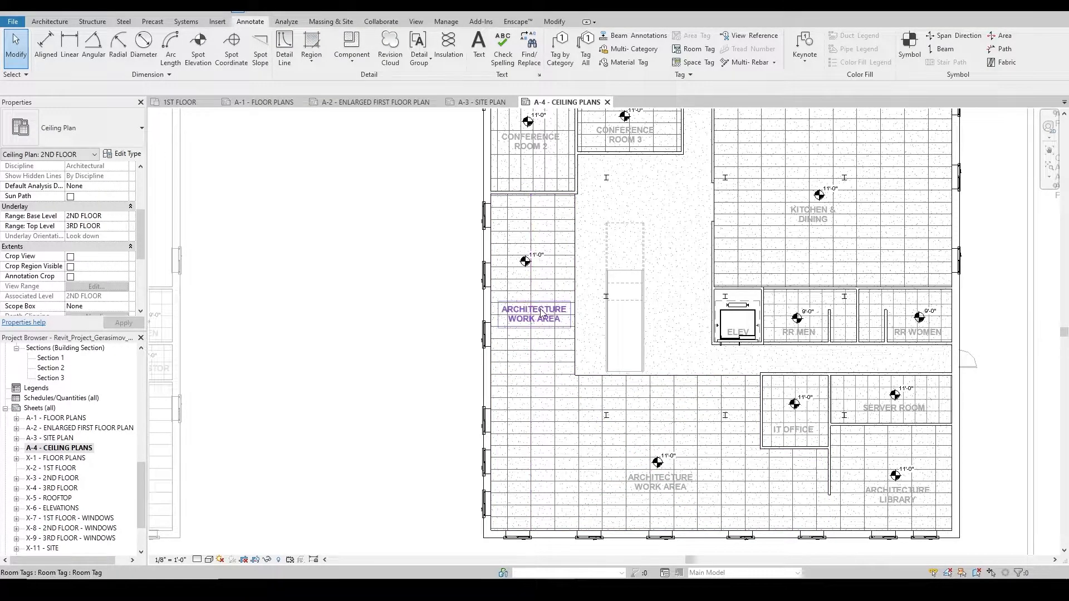
{"action": "middle_click_drag", "start_coordinate": [707, 356], "coordinate": [616, 344]}
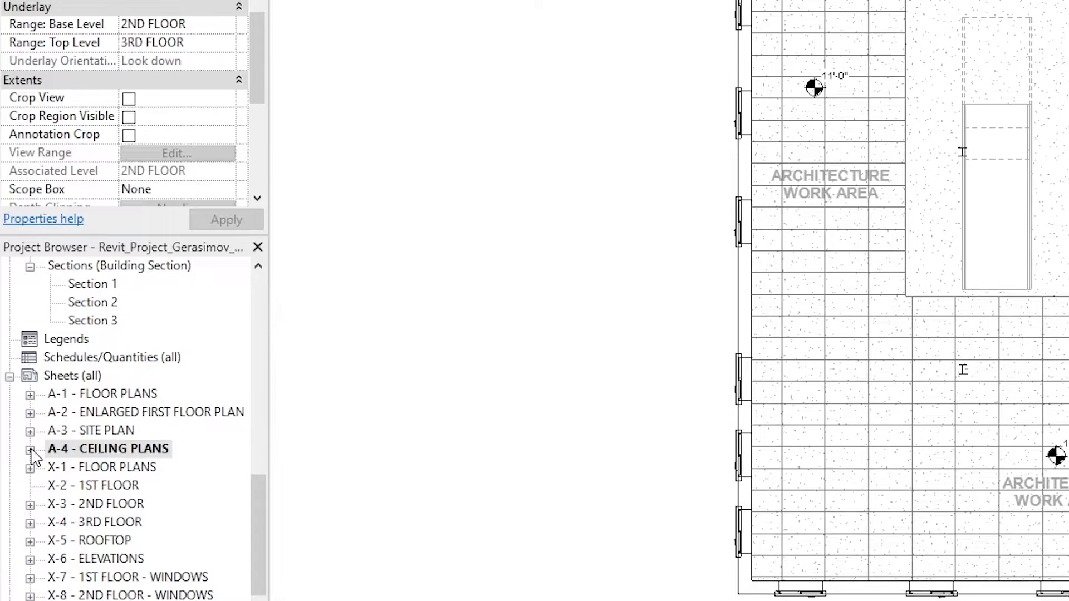
{"action": "left_click", "coordinate": [31, 451]}
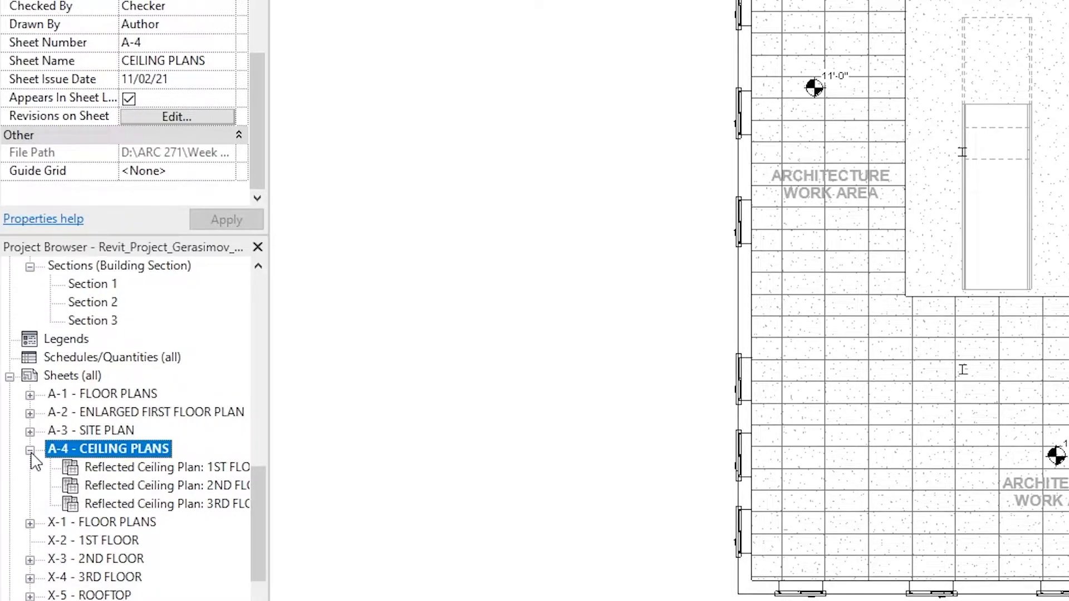
{"action": "right_click", "coordinate": [176, 487]}
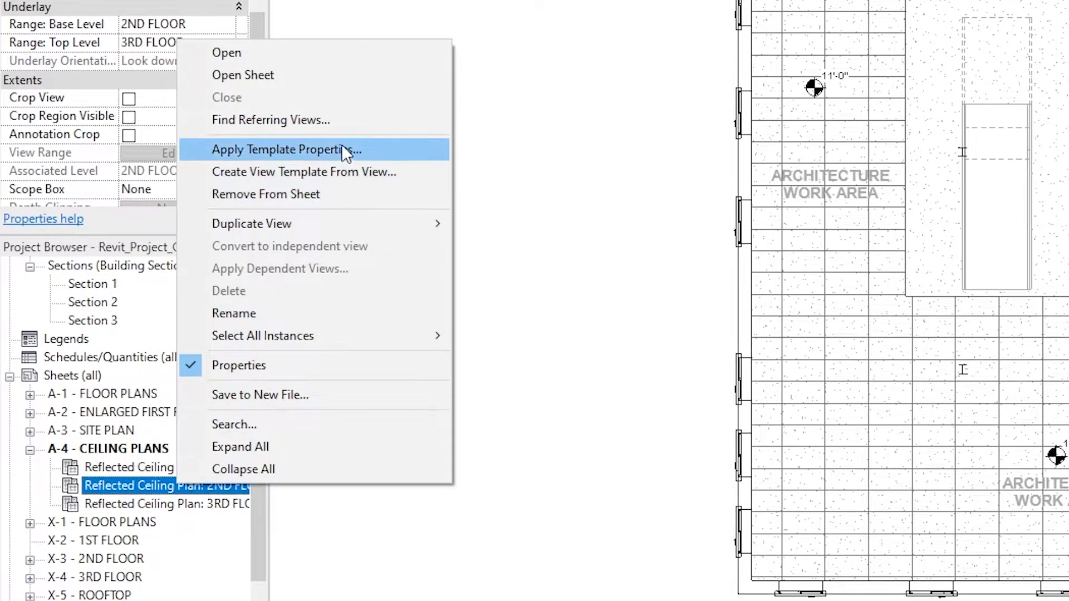
{"action": "left_click", "coordinate": [331, 173]}
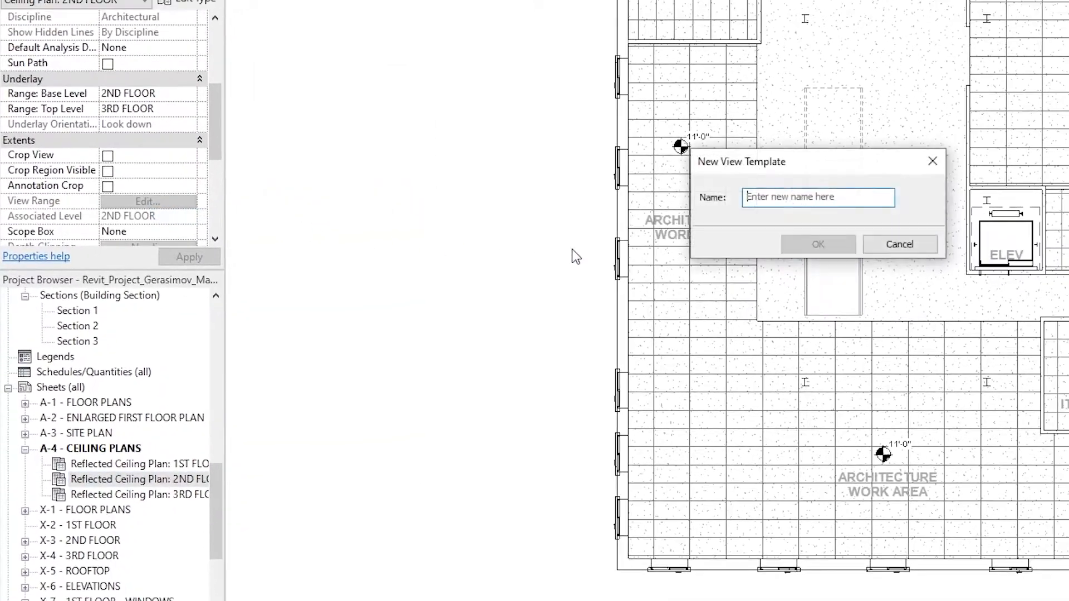
{"action": "left_click", "coordinate": [894, 244]}
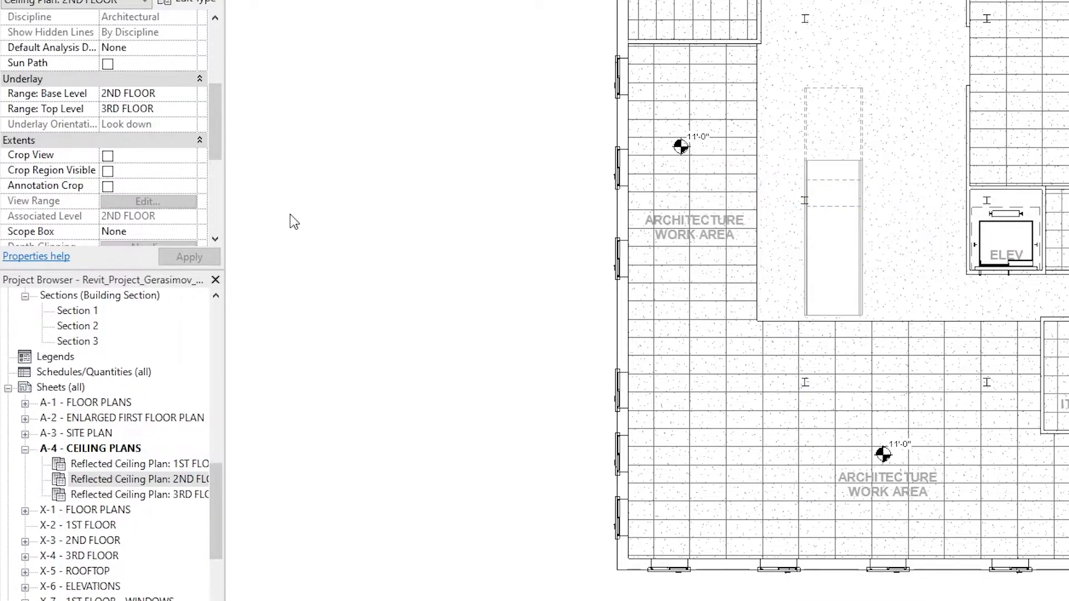
- Compare the view templates assigned to the 1ST FLOOR and 2ND FLOOR ceiling plans of sheet A-4
{"action": "scroll", "coordinate": [214, 195], "scroll_direction": "down", "scroll_amount": 3}
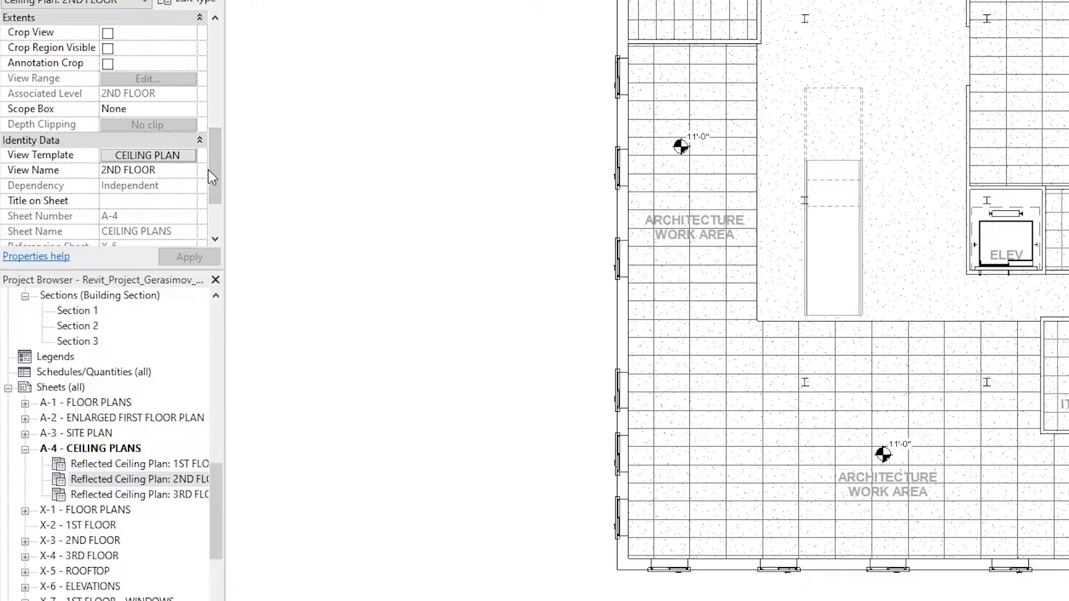
{"action": "left_click", "coordinate": [142, 467]}
{"action": "left_click", "coordinate": [152, 479]}
{"action": "left_click", "coordinate": [152, 466]}
{"action": "left_click", "coordinate": [159, 480]}
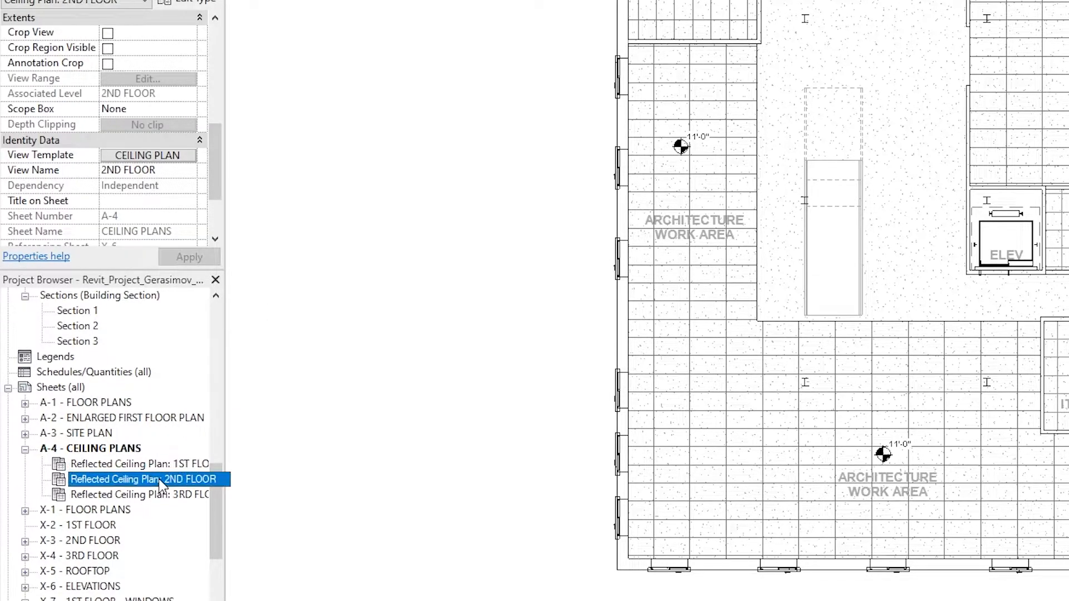
{"action": "left_click", "coordinate": [159, 463]}
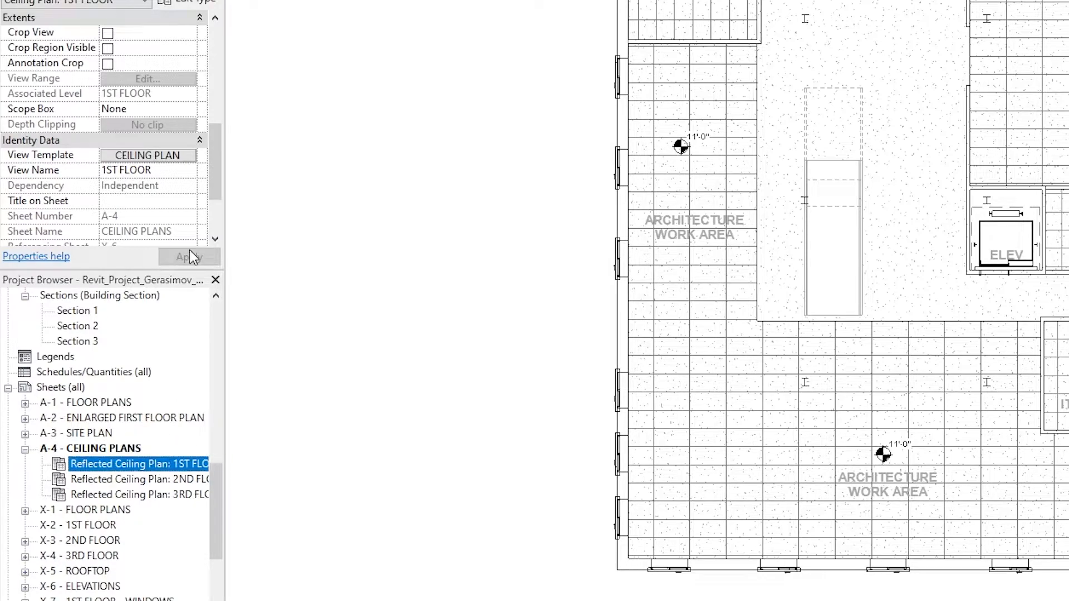
- Review the template assignment settings of the 1ST FLOOR ceiling plan, close them, and select the 2ND FLOOR ceiling plan
{"action": "left_click_drag", "start_coordinate": [210, 165], "coordinate": [214, 145]}
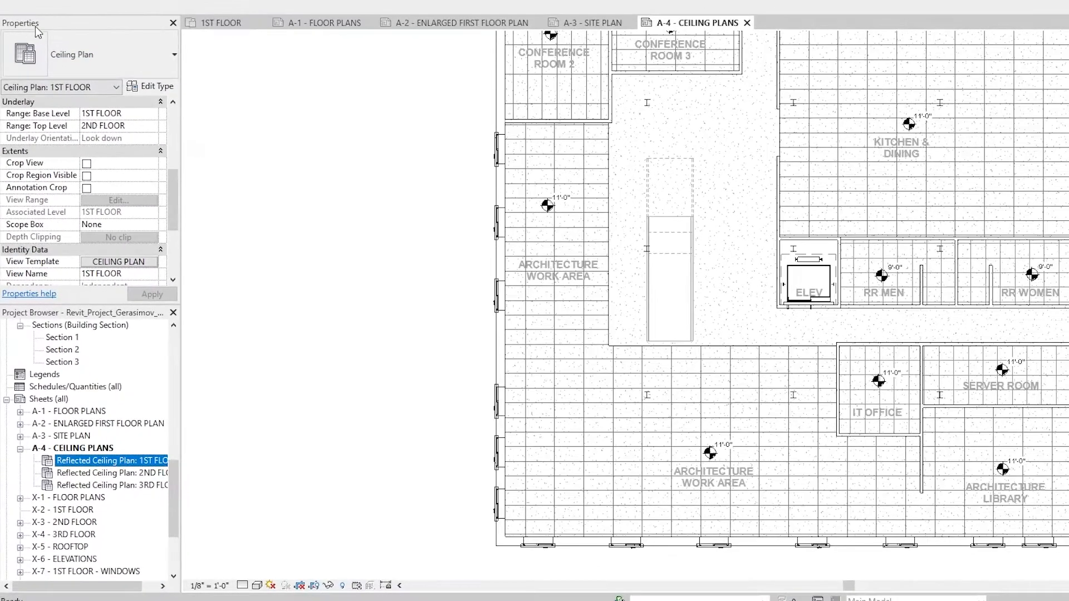
{"action": "scroll", "coordinate": [174, 206], "scroll_direction": "down", "scroll_amount": 2}
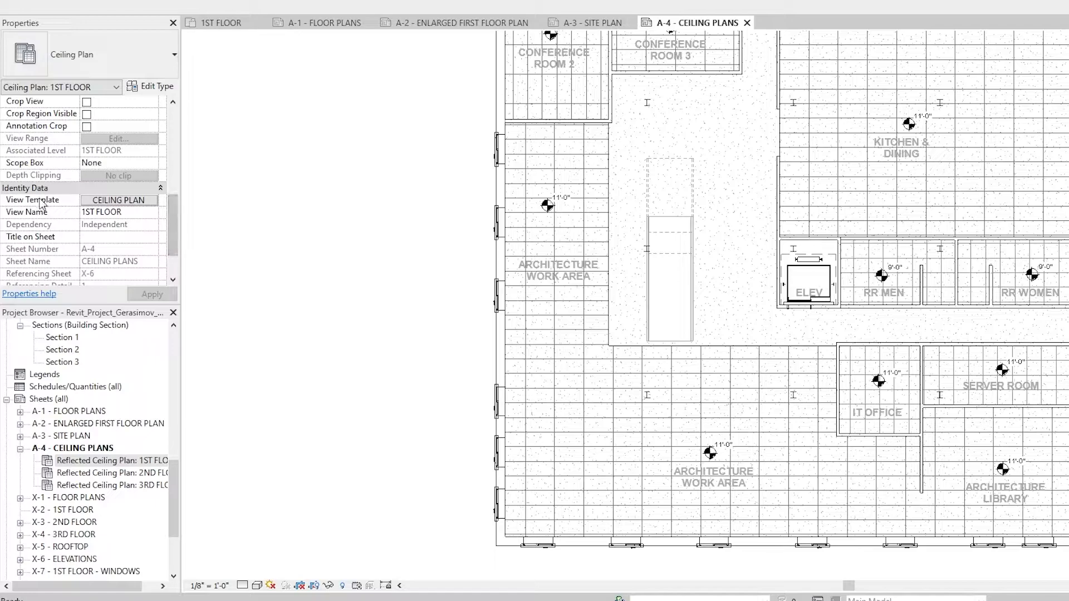
{"action": "left_click", "coordinate": [111, 200]}
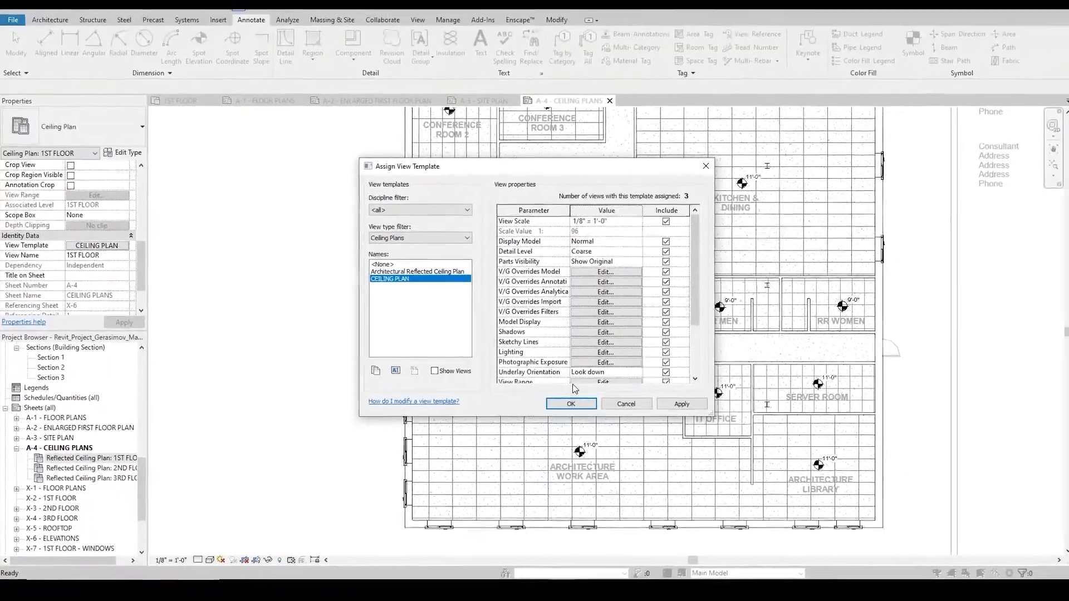
{"action": "left_click", "coordinate": [694, 396]}
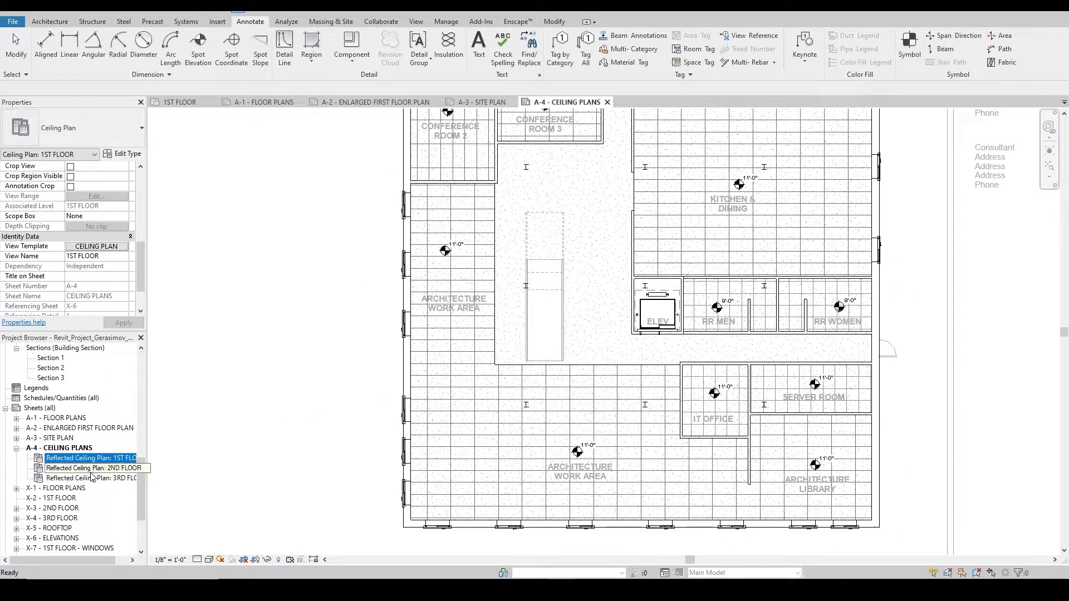
{"action": "left_click", "coordinate": [125, 468]}
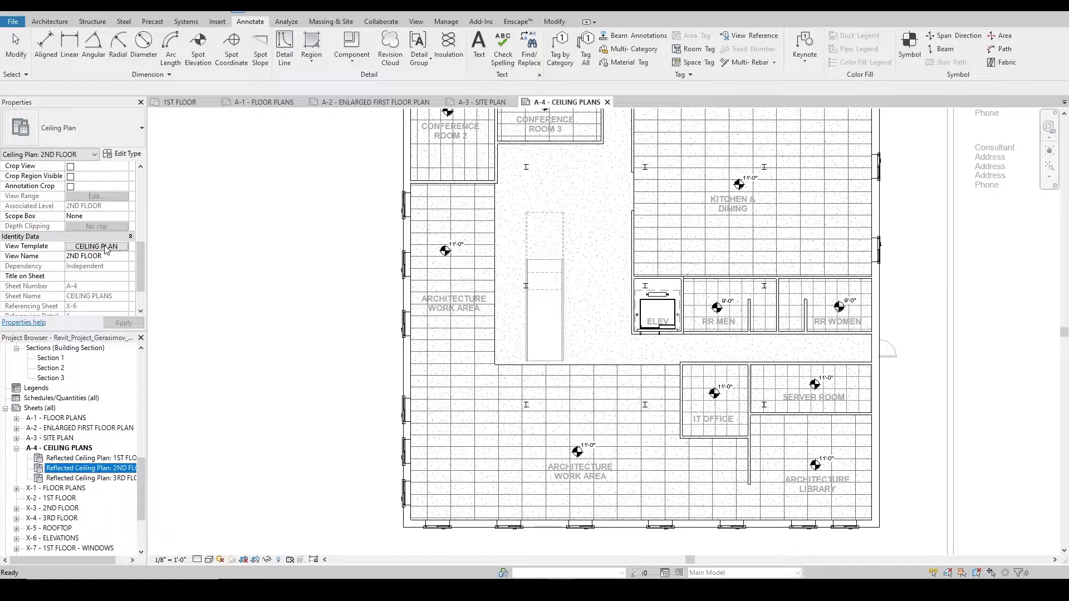
- Deactivate the 2ND FLOOR ceiling plan on sheet A-4 and open sheet A-5 - ELEVATIONS
{"action": "scroll", "coordinate": [503, 334], "scroll_direction": "down", "scroll_amount": 5}
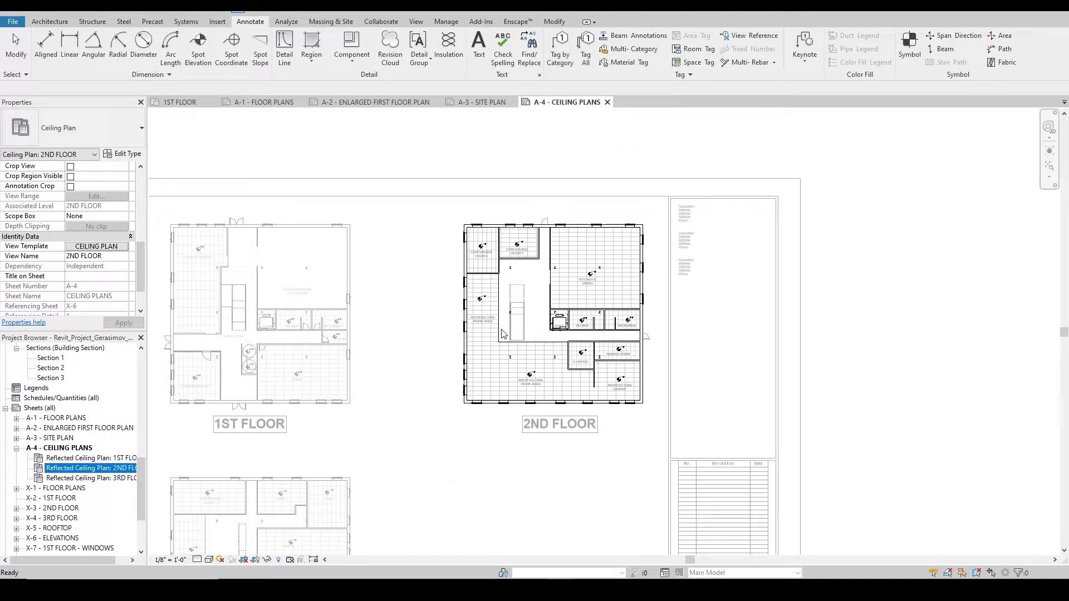
{"action": "scroll", "coordinate": [503, 334], "scroll_direction": "down", "scroll_amount": 2}
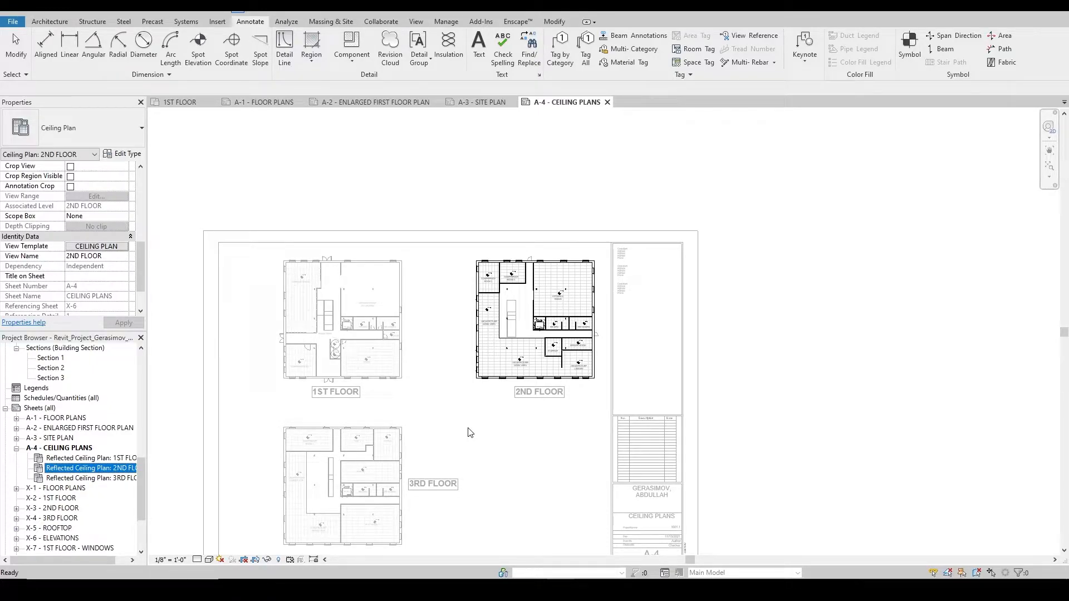
{"action": "double_click", "coordinate": [469, 432]}
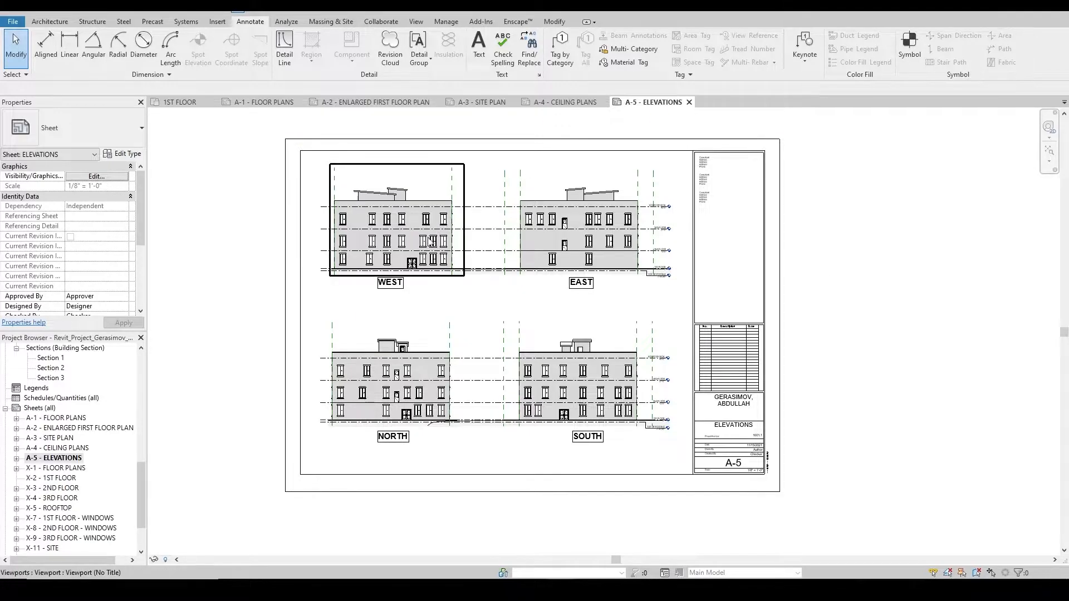
- Activate the WEST elevation on sheet A-5 and check its view scale, crop settings and assigned view template
{"action": "scroll", "coordinate": [434, 236], "scroll_direction": "up", "scroll_amount": 3}
{"action": "scroll", "coordinate": [479, 298], "scroll_direction": "up", "scroll_amount": 3}
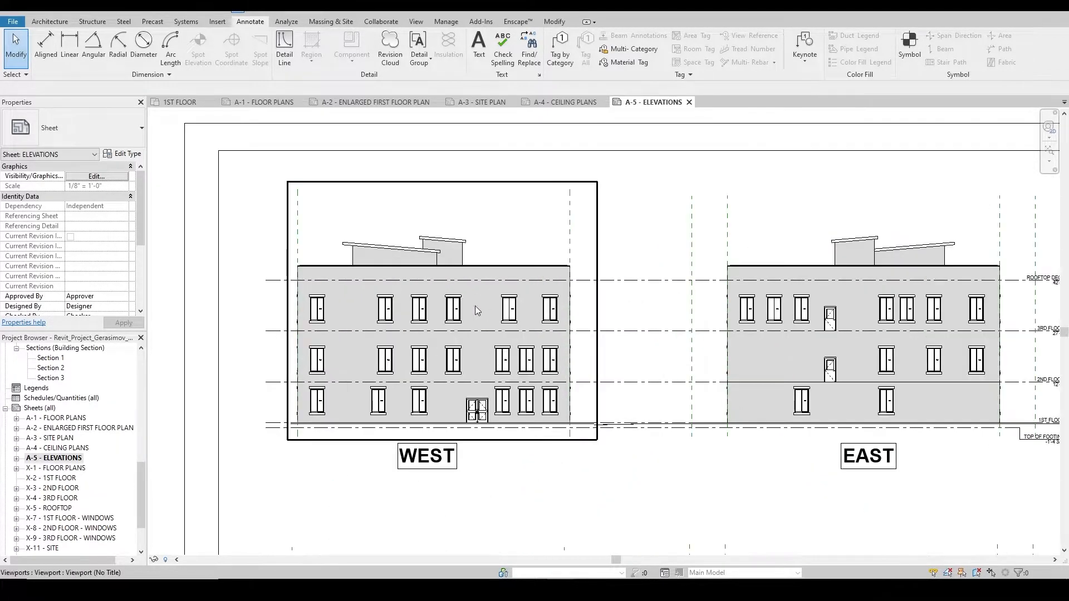
{"action": "double_click", "coordinate": [473, 306]}
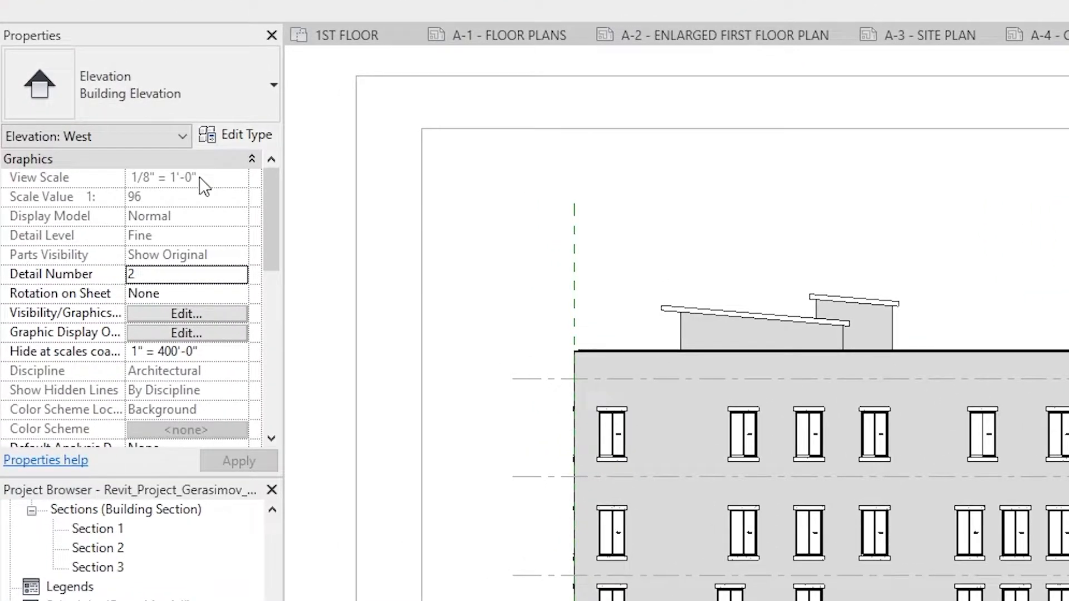
{"action": "left_click_drag", "start_coordinate": [270, 205], "coordinate": [268, 318]}
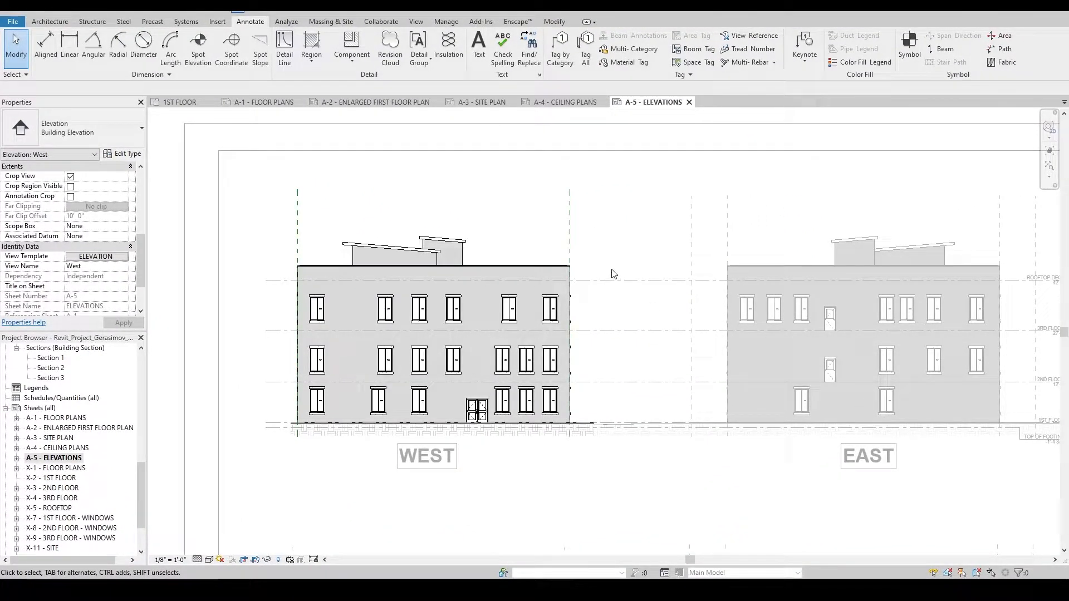
- Examine the WEST and EAST elevations on sheet A-5, including their level lines, reference planes and titles
{"action": "scroll", "coordinate": [606, 264], "scroll_direction": "down", "scroll_amount": 3}
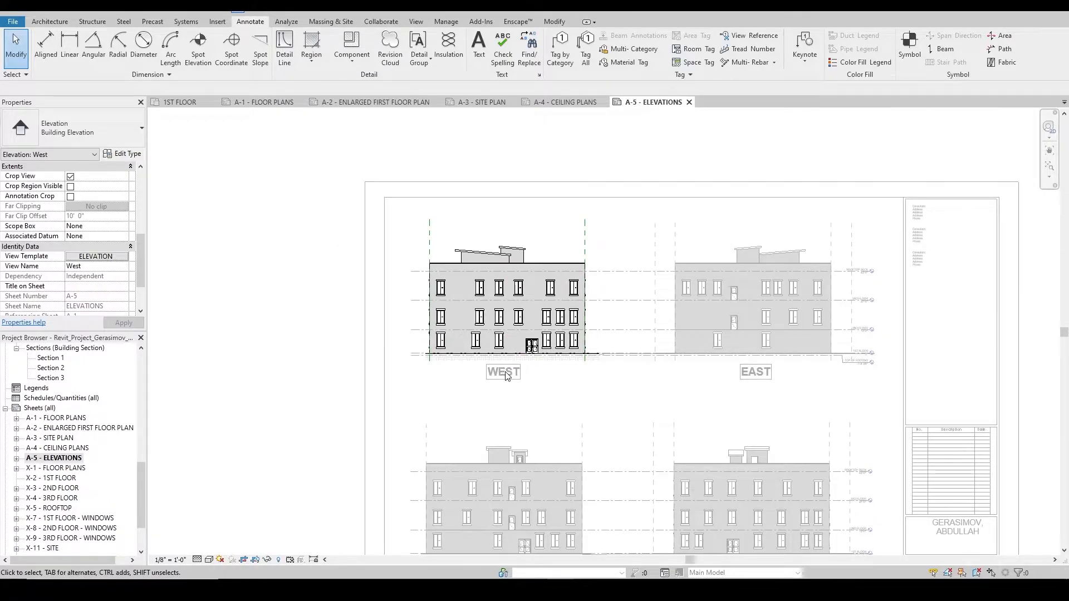
{"action": "middle_click_drag", "start_coordinate": [641, 400], "coordinate": [576, 447]}
{"action": "scroll", "coordinate": [400, 316], "scroll_direction": "up", "scroll_amount": 1}
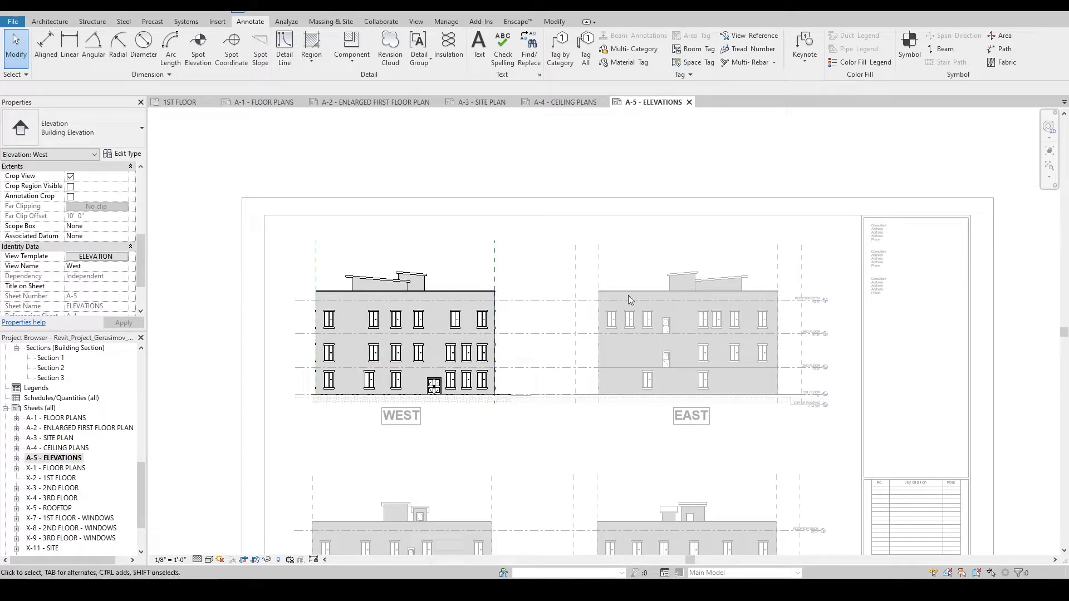
{"action": "scroll", "coordinate": [824, 308], "scroll_direction": "up", "scroll_amount": 3}
{"action": "scroll", "coordinate": [618, 315], "scroll_direction": "down", "scroll_amount": 3}
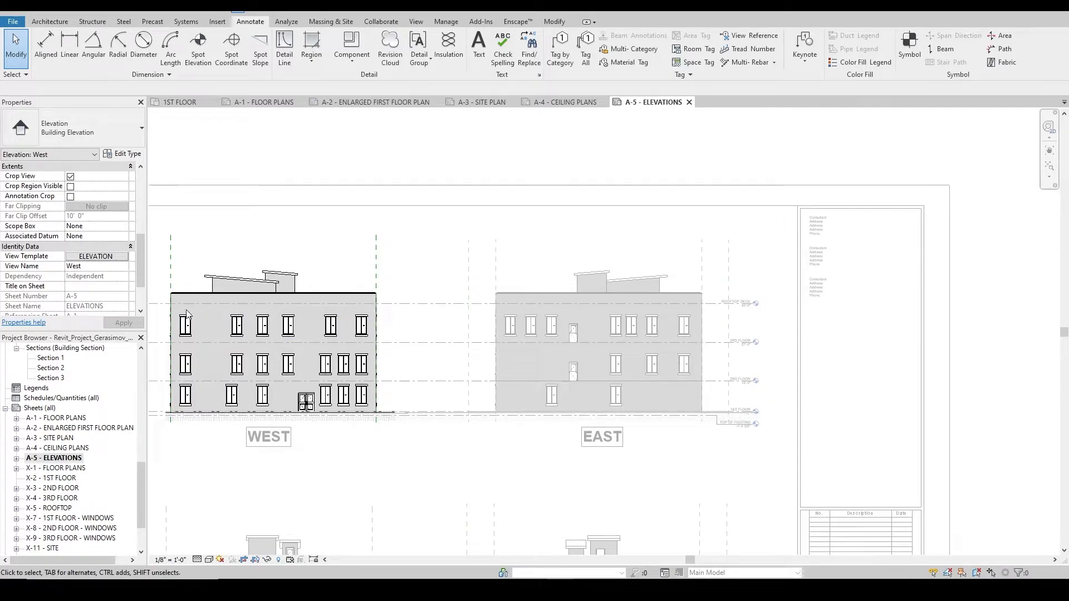
{"action": "middle_click_drag", "start_coordinate": [193, 309], "coordinate": [376, 318]}
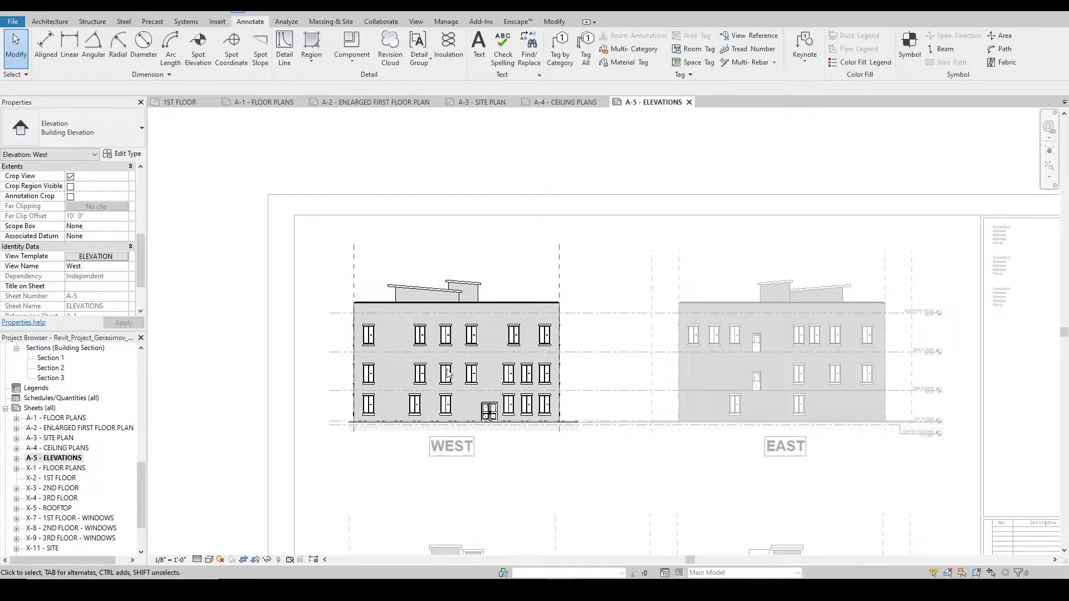
- Reactivate the WEST elevation on sheet A-5 and examine its level lines and vertical reference planes
{"action": "double_click", "coordinate": [670, 485]}
{"action": "double_click", "coordinate": [524, 335]}
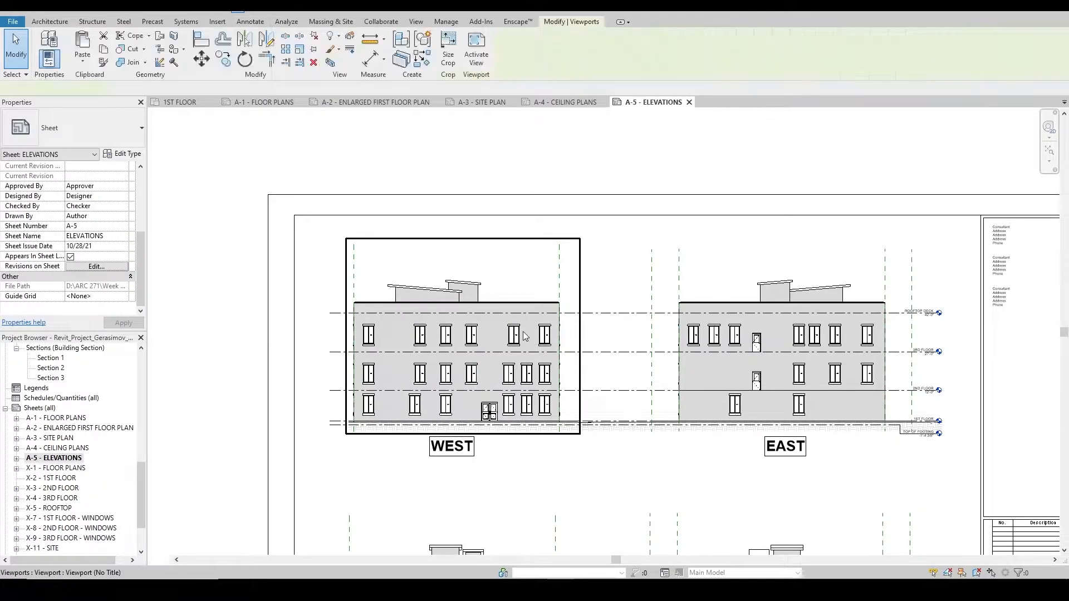
{"action": "scroll", "coordinate": [338, 328], "scroll_direction": "up", "scroll_amount": 3}
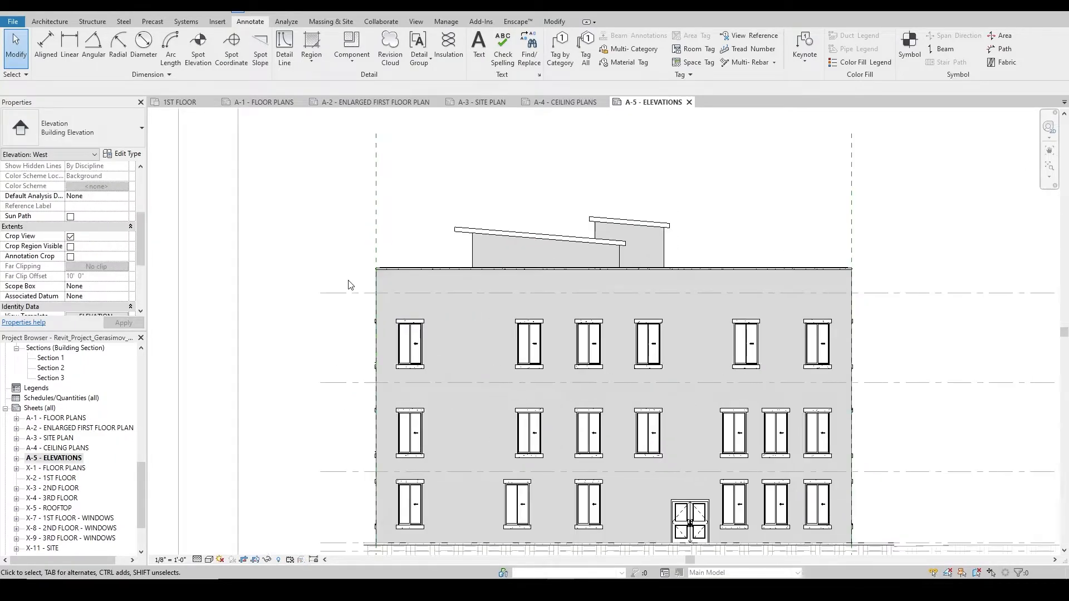
{"action": "scroll", "coordinate": [600, 285], "scroll_direction": "down", "scroll_amount": 2}
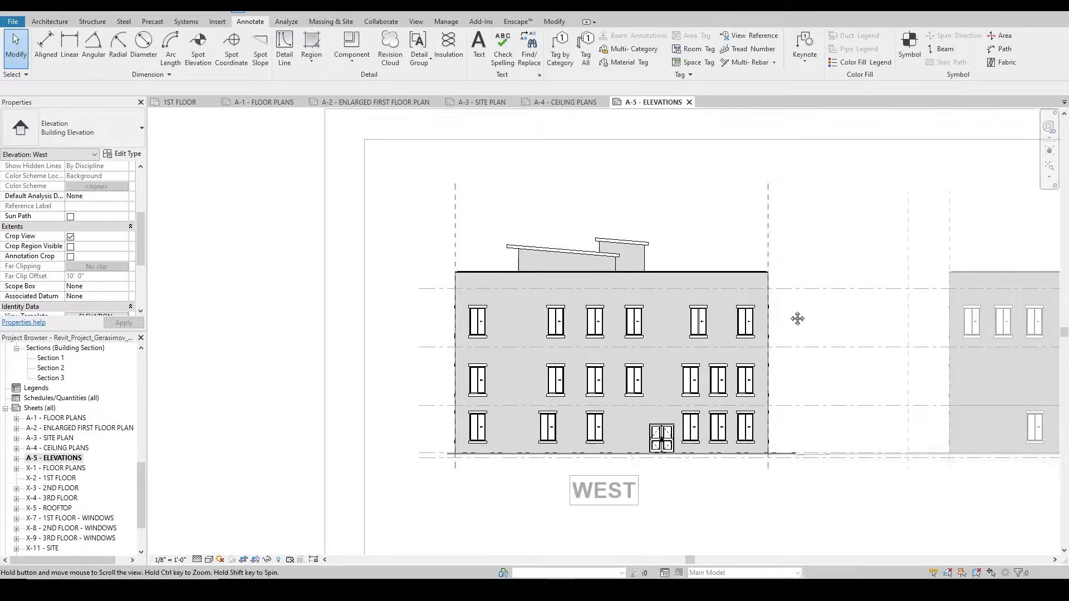
{"action": "middle_click_drag", "start_coordinate": [742, 317], "coordinate": [617, 283]}
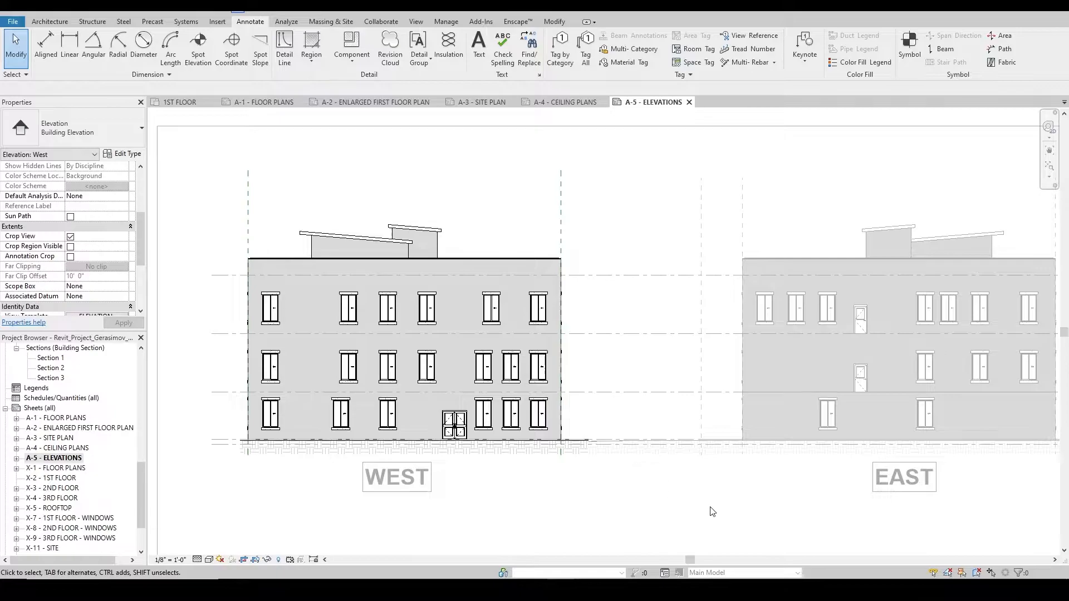
- Activate the EAST elevation, inspect the ROOFTOP DECK level's extents across the WEST elevation, and deactivate the view
{"action": "middle_click_drag", "start_coordinate": [796, 539], "coordinate": [637, 503]}
{"action": "double_click", "coordinate": [637, 503]}
{"action": "double_click", "coordinate": [768, 290]}
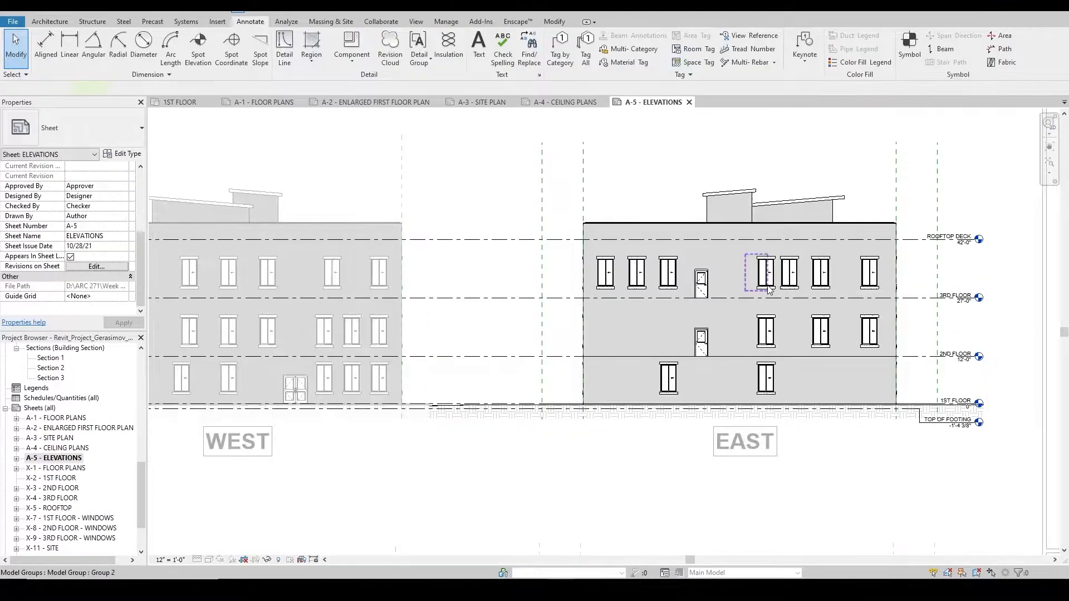
{"action": "left_click", "coordinate": [536, 244]}
{"action": "middle_click_drag", "start_coordinate": [213, 237], "coordinate": [389, 246]}
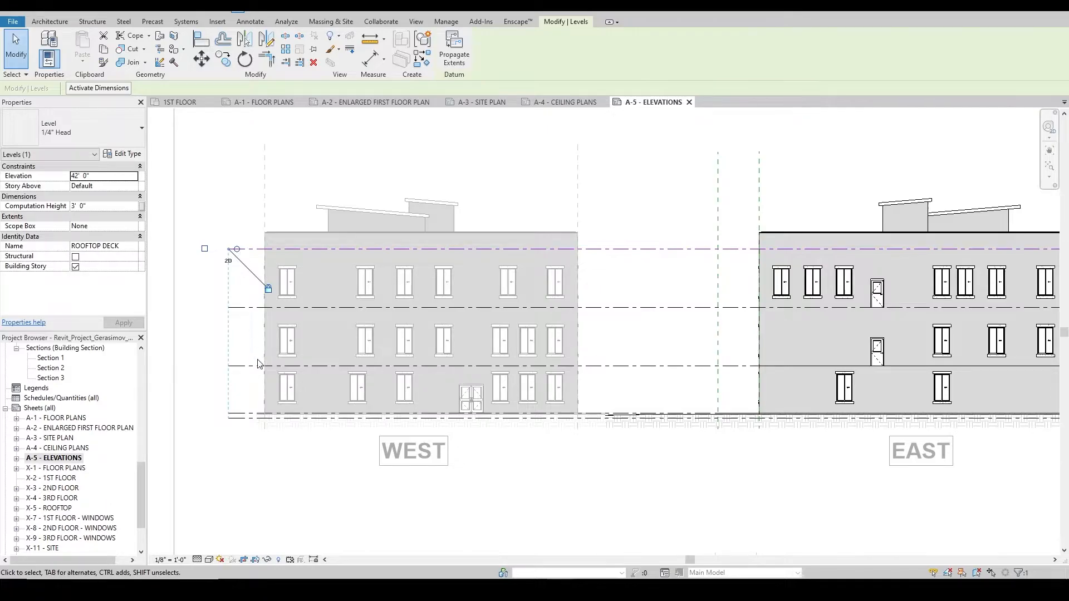
{"action": "scroll", "coordinate": [257, 364], "scroll_direction": "down", "scroll_amount": 3}
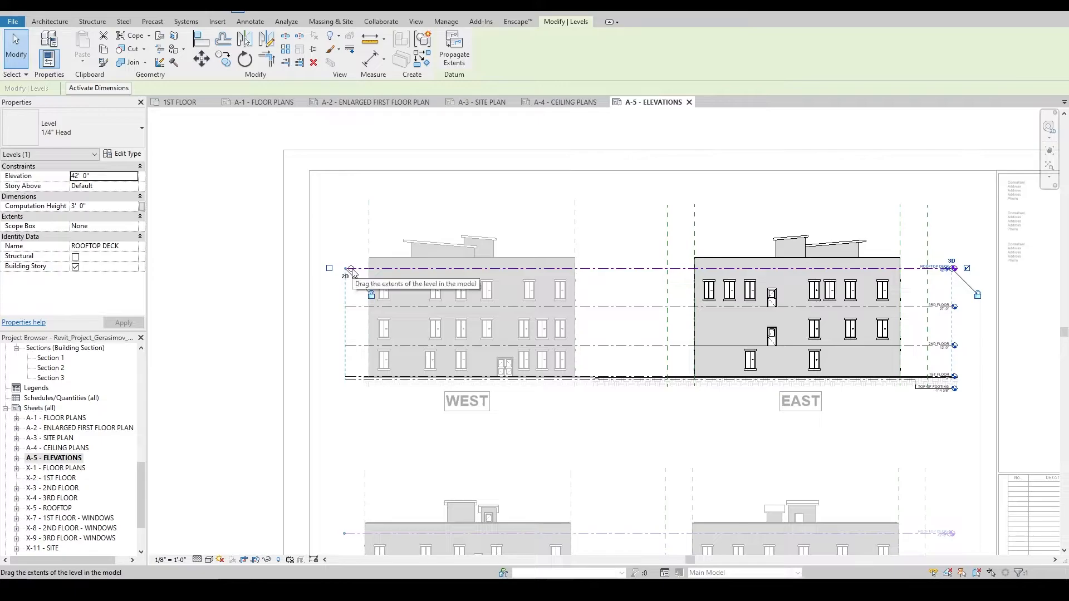
{"action": "scroll", "coordinate": [352, 271], "scroll_direction": "up", "scroll_amount": 3}
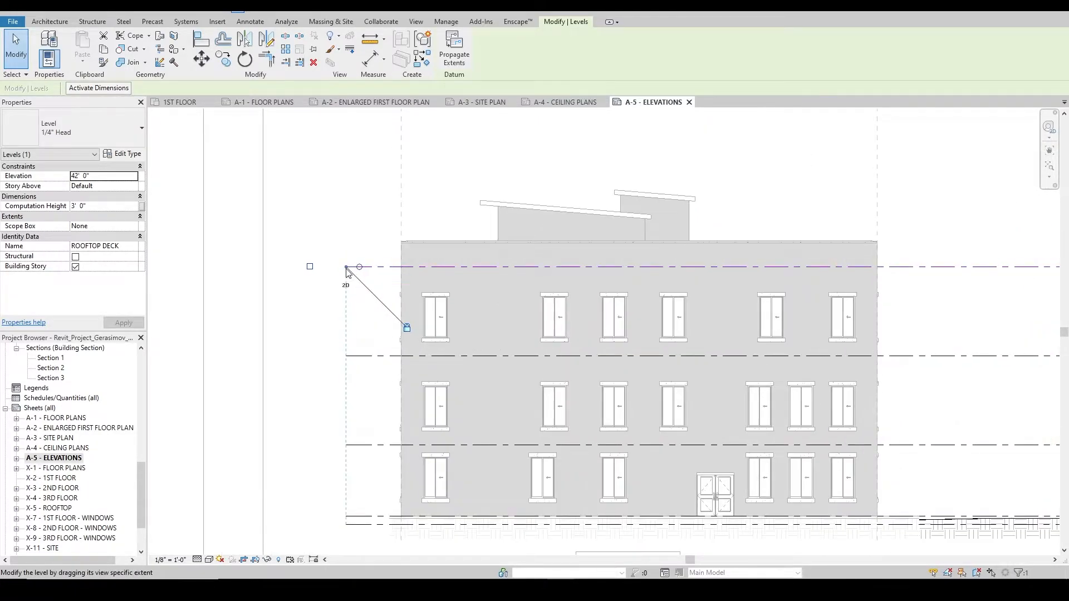
{"action": "scroll", "coordinate": [346, 273], "scroll_direction": "down", "scroll_amount": 3}
{"action": "double_click", "coordinate": [696, 423]}
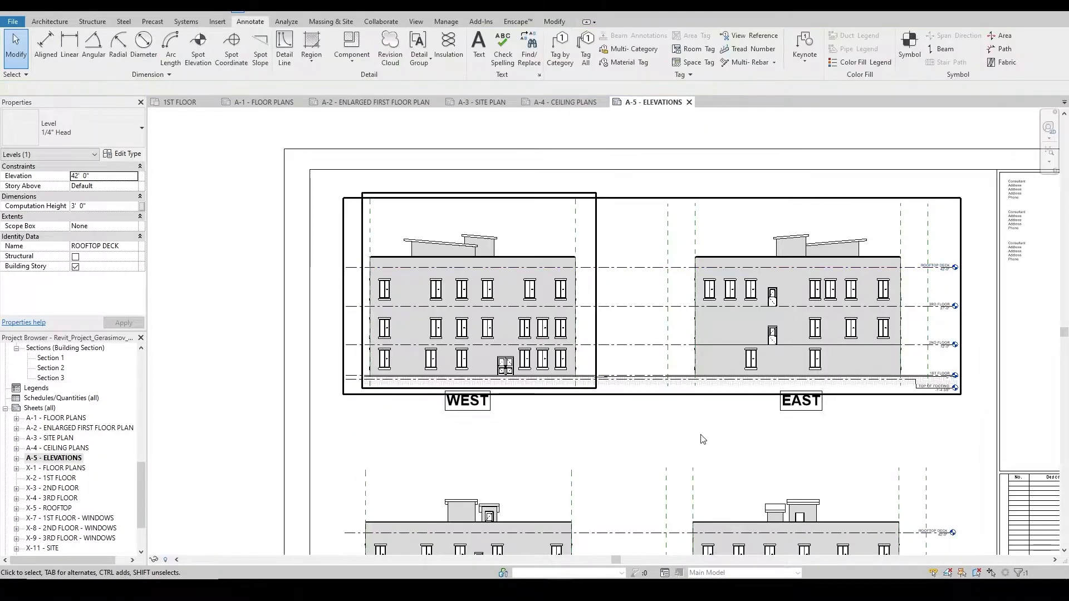
- Examine the NORTH and SOUTH elevations on sheet A-5, including their level lines, windows and wall pattern
{"action": "middle_click_drag", "start_coordinate": [672, 430], "coordinate": [602, 312]}
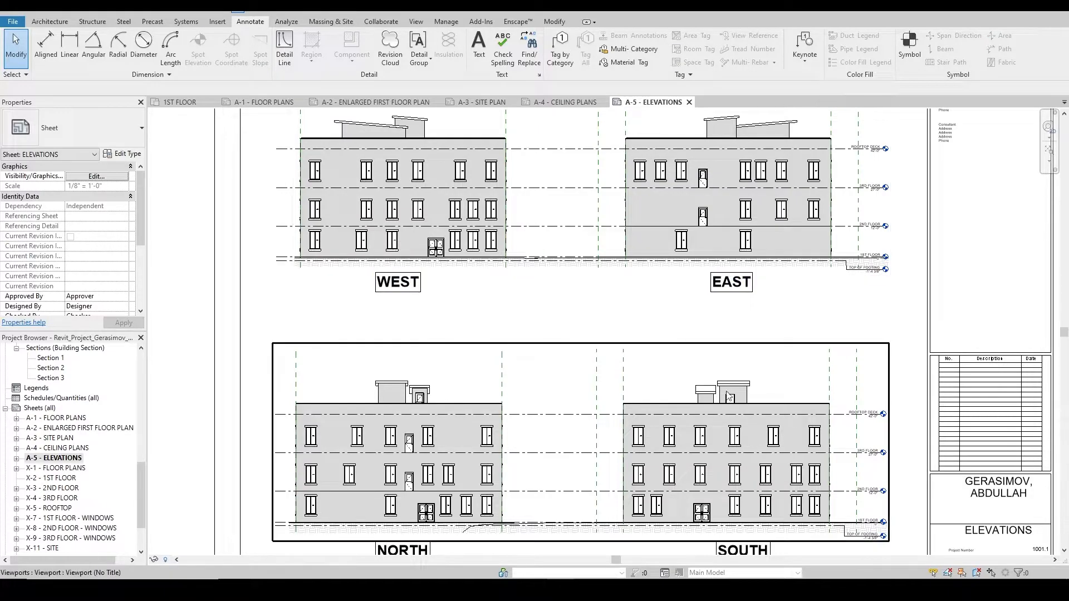
{"action": "scroll", "coordinate": [578, 380], "scroll_direction": "down", "scroll_amount": 2}
{"action": "scroll", "coordinate": [534, 488], "scroll_direction": "up", "scroll_amount": 2}
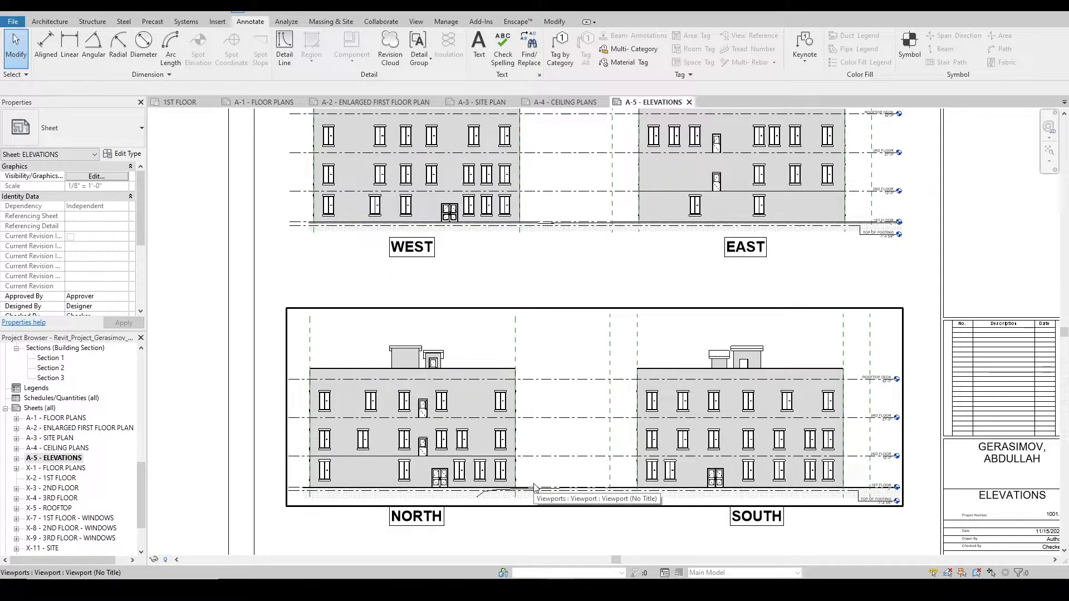
{"action": "scroll", "coordinate": [613, 483], "scroll_direction": "up", "scroll_amount": 2}
{"action": "scroll", "coordinate": [617, 479], "scroll_direction": "up", "scroll_amount": 2}
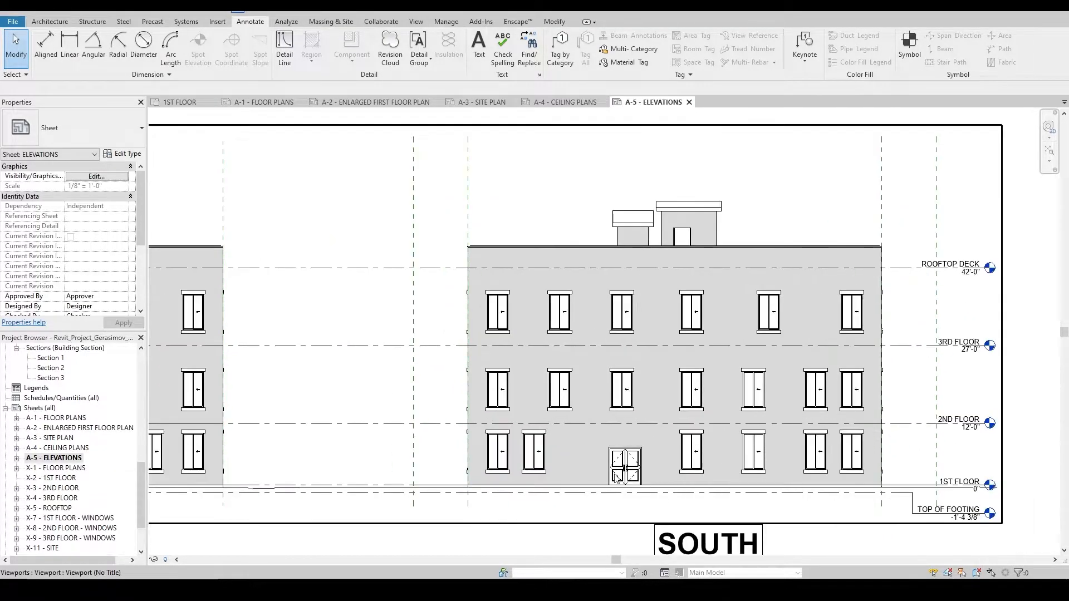
{"action": "scroll", "coordinate": [563, 351], "scroll_direction": "up", "scroll_amount": 3}
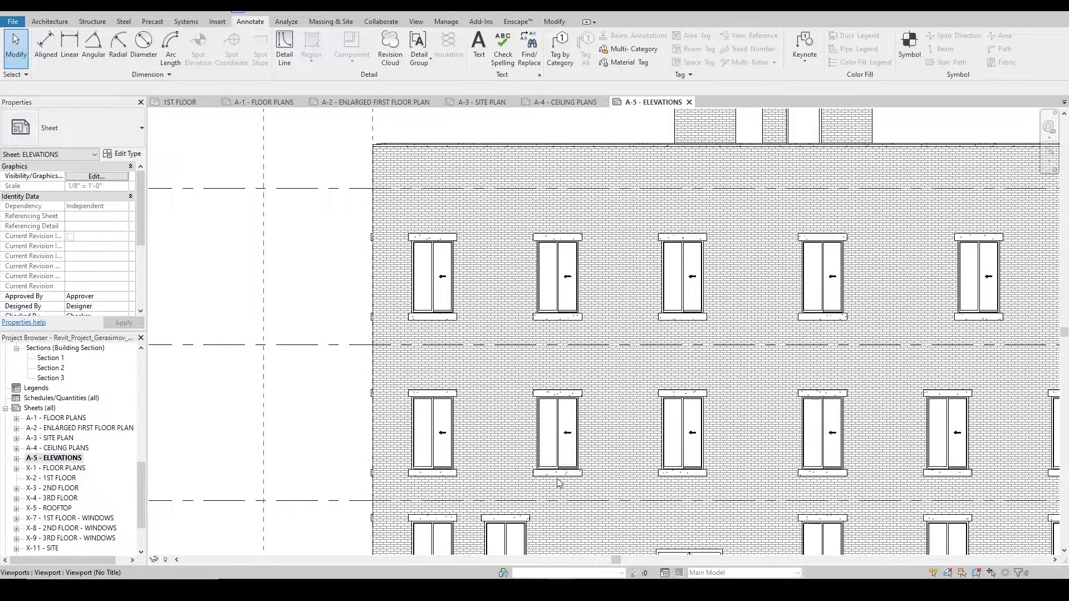
{"action": "scroll", "coordinate": [559, 483], "scroll_direction": "down", "scroll_amount": 3}
{"action": "scroll", "coordinate": [711, 255], "scroll_direction": "down", "scroll_amount": 2}
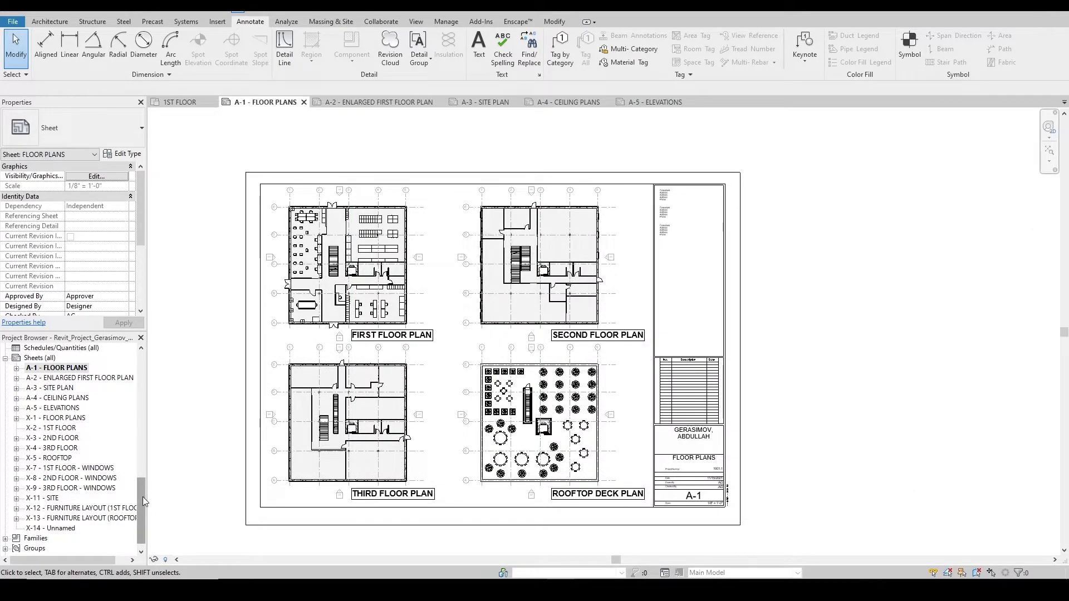
- Open the default 3D view and frame the building together with its level lines
{"action": "left_click_drag", "start_coordinate": [142, 496], "coordinate": [141, 435]}
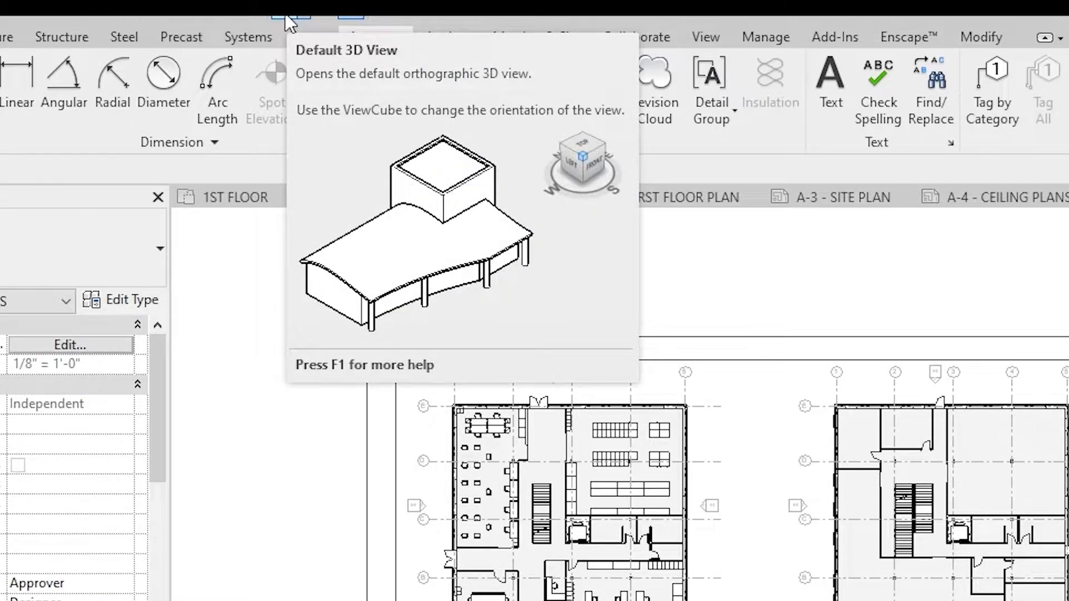
{"action": "left_click", "coordinate": [287, 17]}
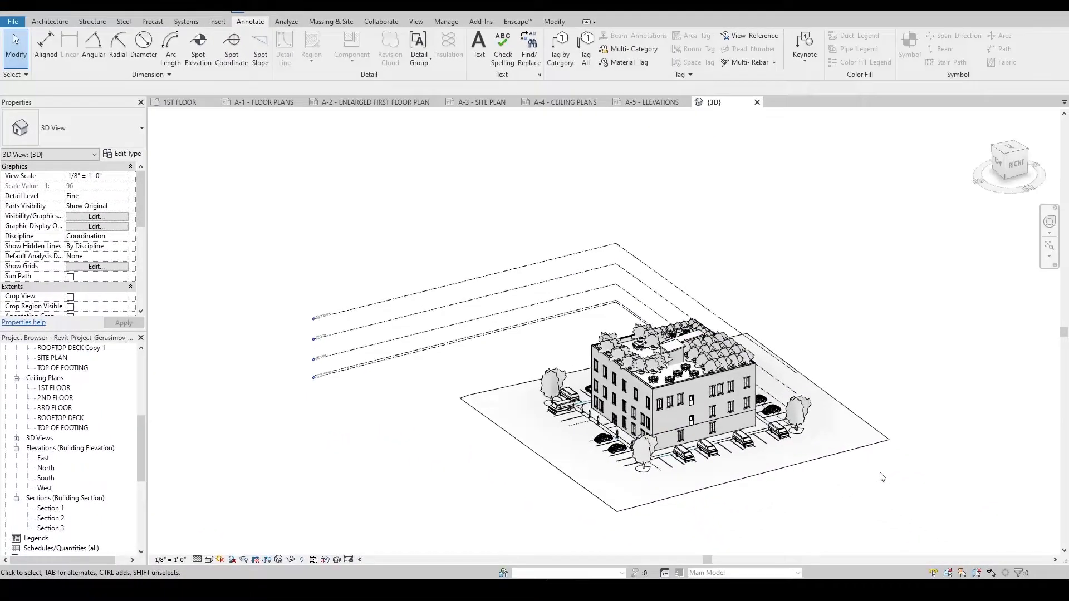
{"action": "scroll", "coordinate": [879, 476], "scroll_direction": "up", "scroll_amount": 3}
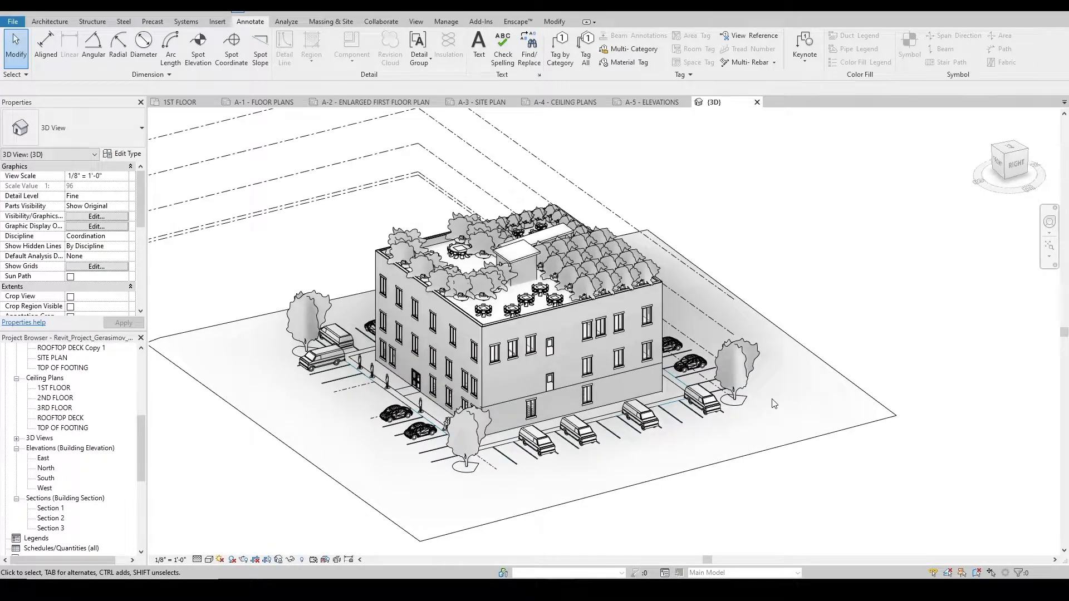
{"action": "scroll", "coordinate": [773, 403], "scroll_direction": "down", "scroll_amount": 2}
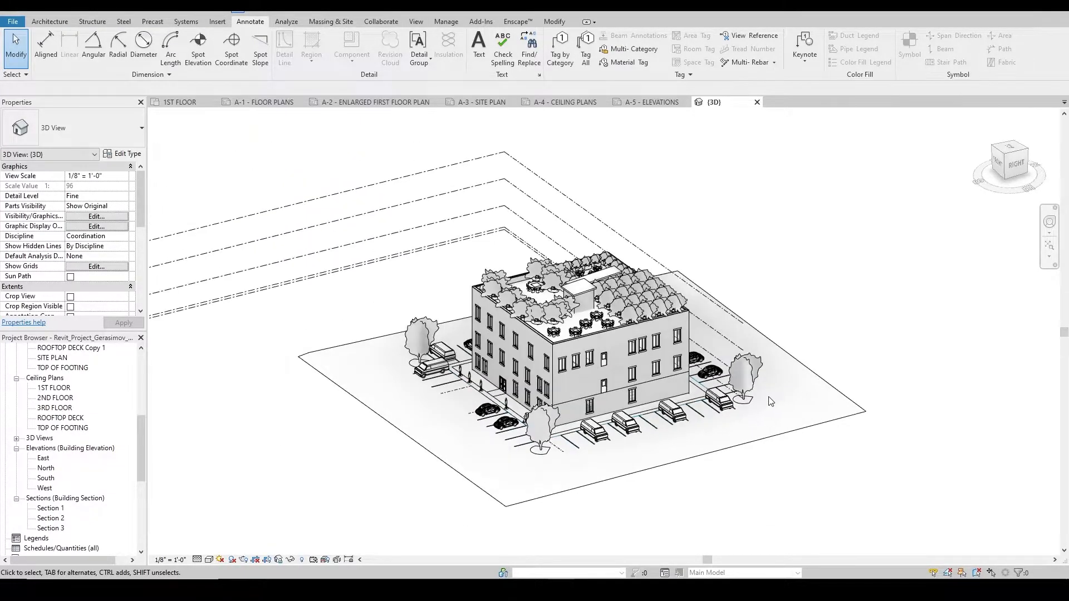
{"action": "middle_click_drag", "start_coordinate": [374, 308], "coordinate": [449, 306]}
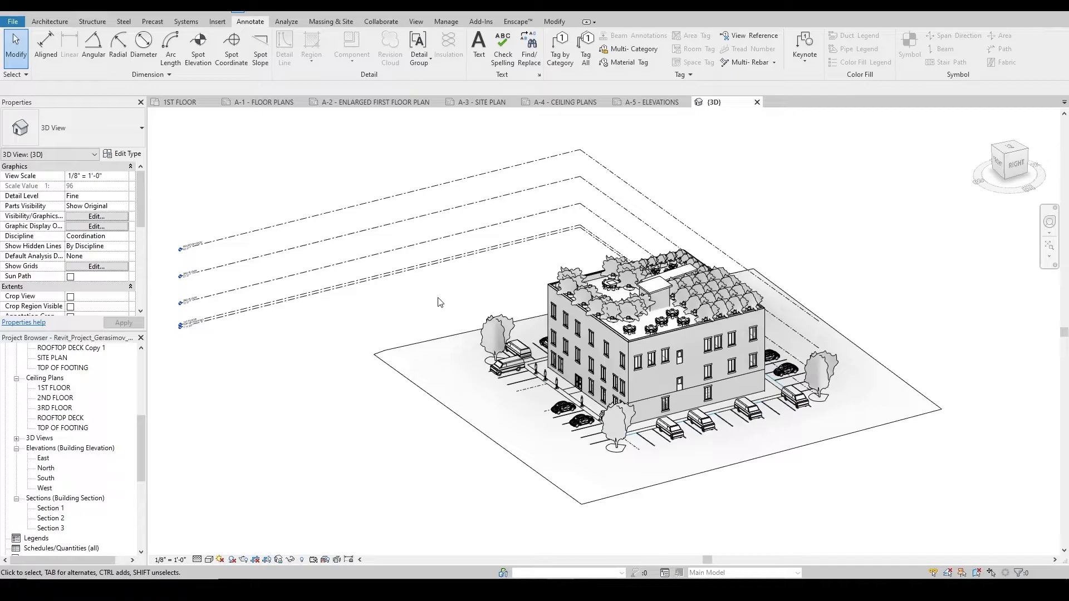
- Temporarily hide all the level lines in the 3D view
{"action": "left_click_drag", "start_coordinate": [377, 143], "coordinate": [259, 310]}
{"action": "key", "text": "h"}
{"action": "key", "text": "h"}
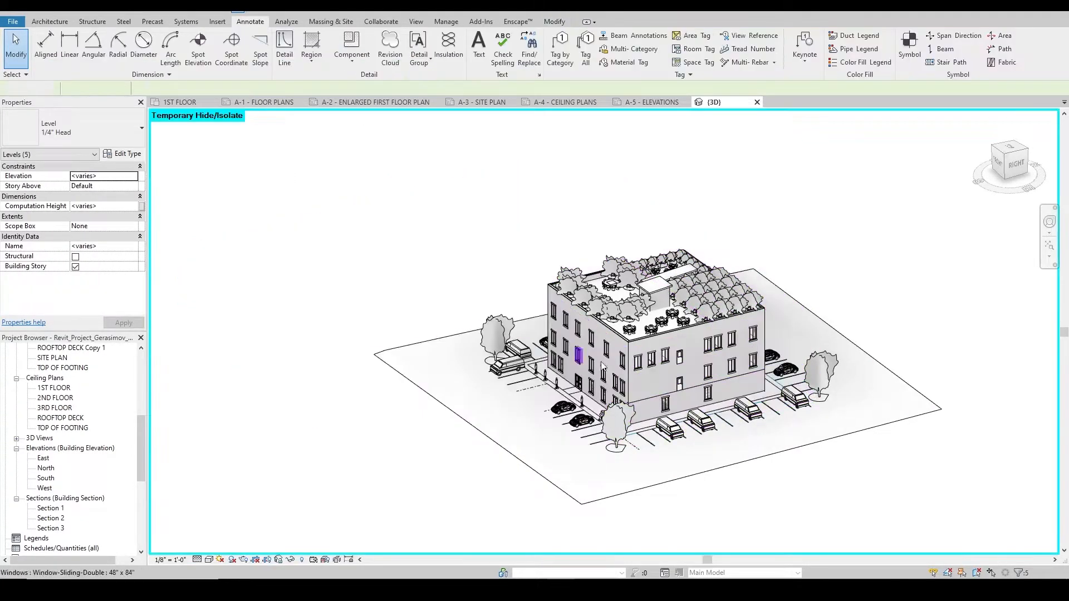
- Set the 3D view's detail level to Fine
{"action": "scroll", "coordinate": [676, 455], "scroll_direction": "up", "scroll_amount": 5}
{"action": "scroll", "coordinate": [497, 428], "scroll_direction": "down", "scroll_amount": 1}
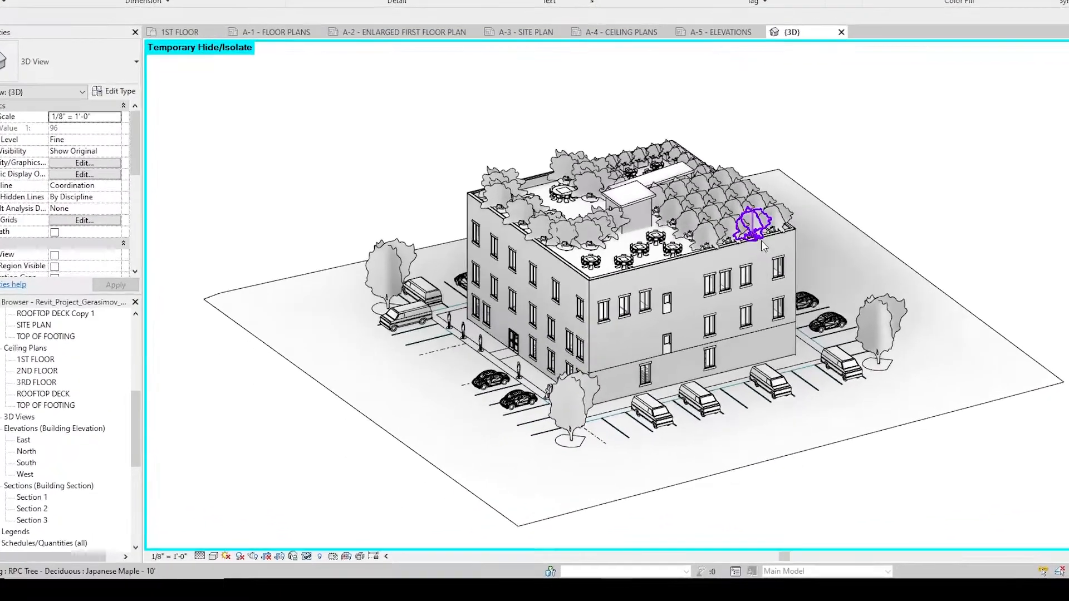
{"action": "scroll", "coordinate": [685, 261], "scroll_direction": "up", "scroll_amount": 1}
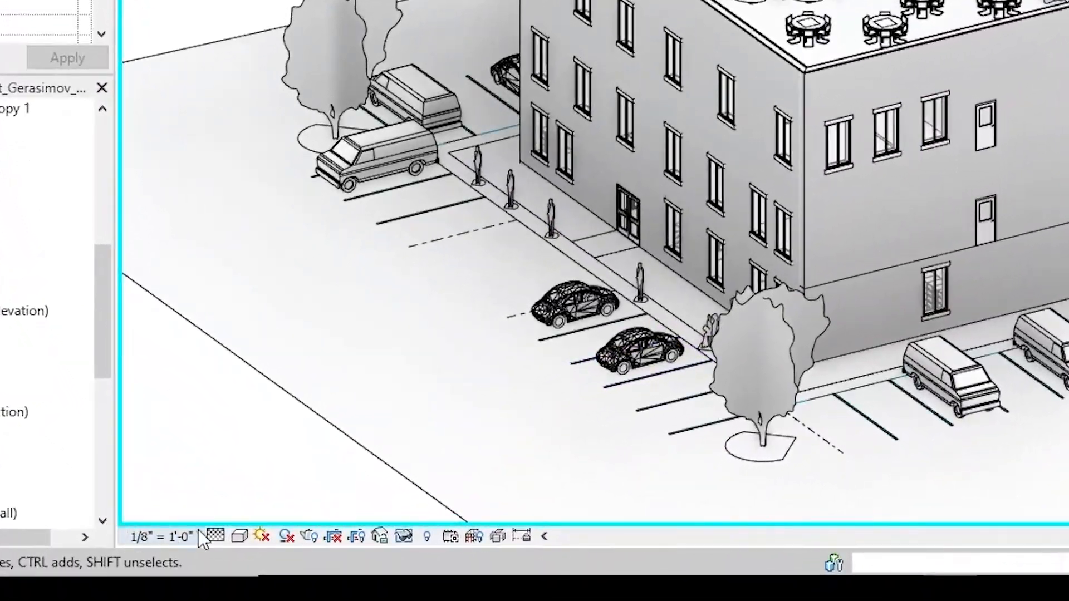
{"action": "left_click", "coordinate": [216, 535]}
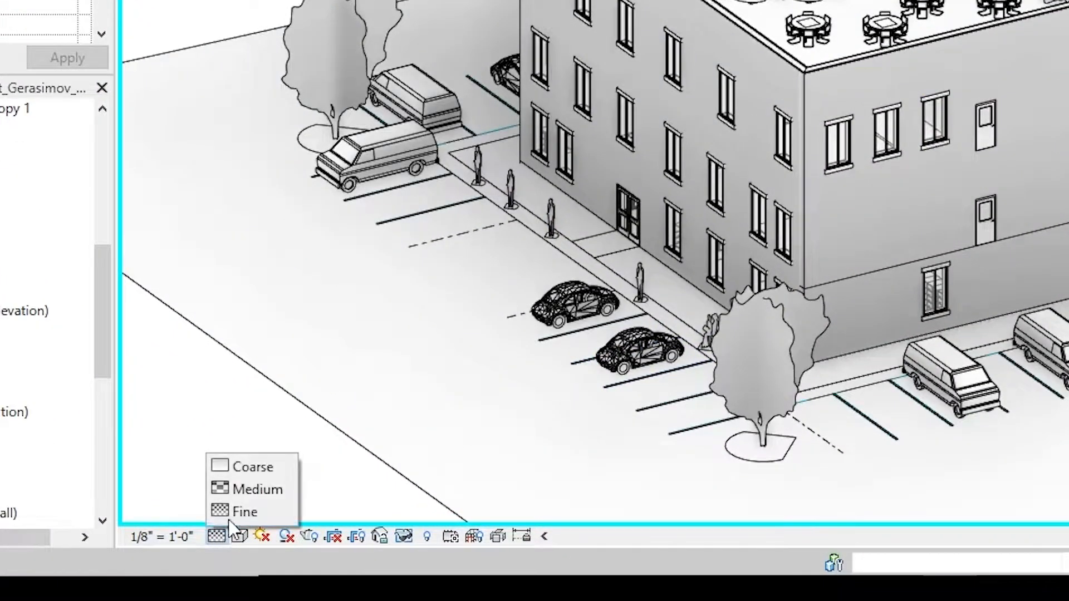
{"action": "left_click", "coordinate": [236, 511]}
- Review the Hidden Line style and shadow settings in the 3D view's Graphic Display Options, and accept them
{"action": "left_click", "coordinate": [240, 536]}
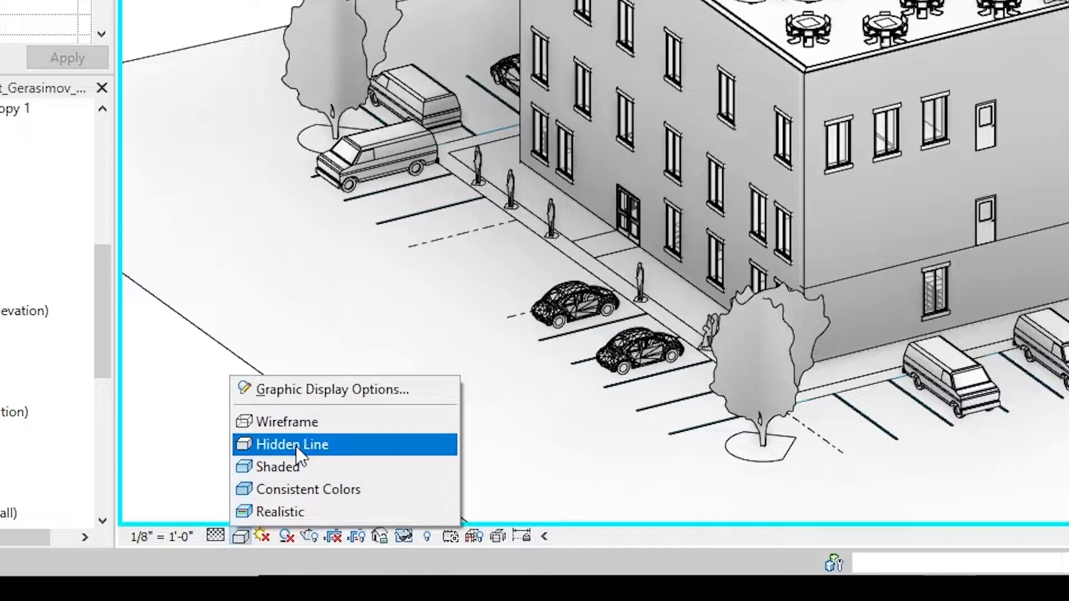
{"action": "left_click", "coordinate": [341, 391]}
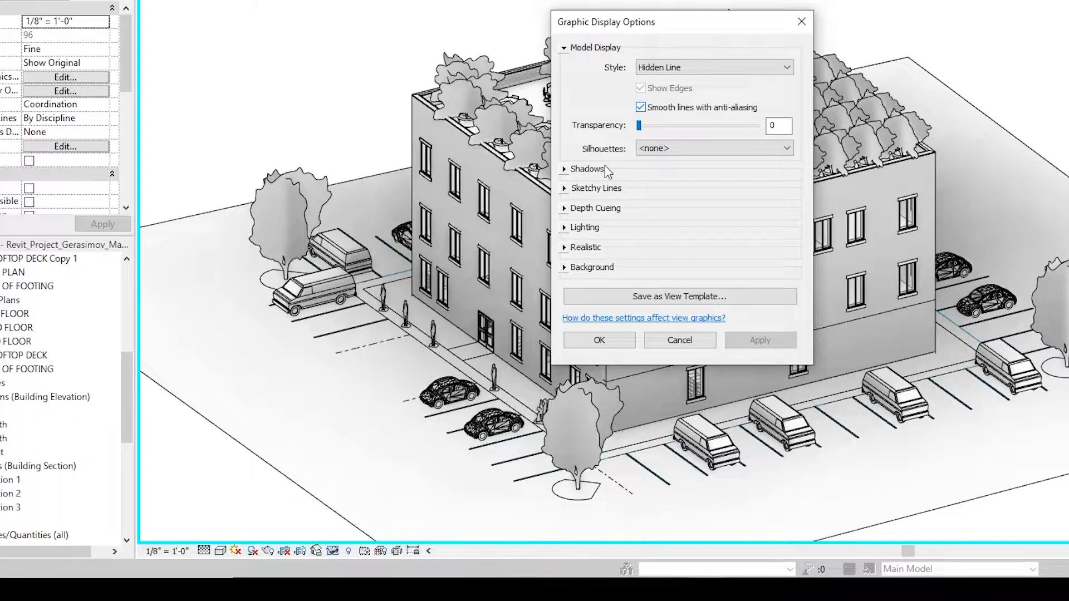
{"action": "left_click", "coordinate": [564, 169]}
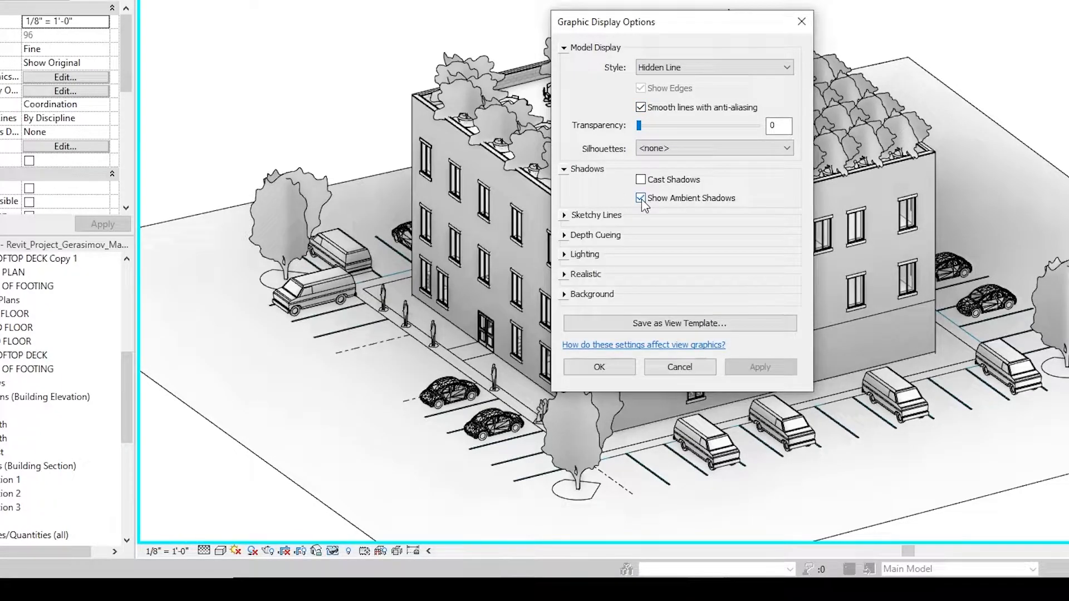
{"action": "left_click", "coordinate": [563, 170]}
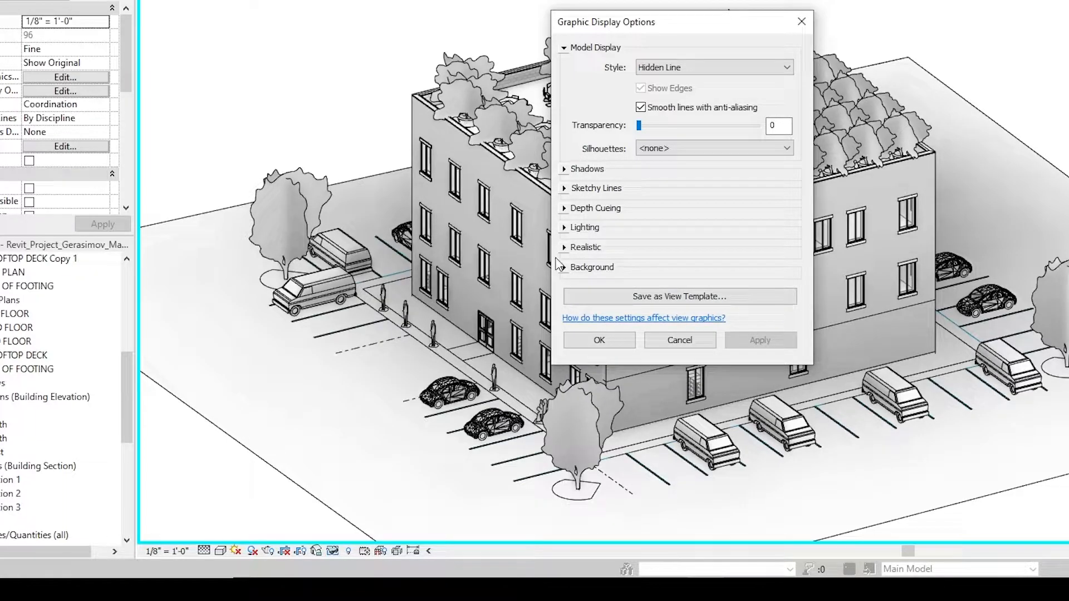
{"action": "left_click", "coordinate": [617, 339]}
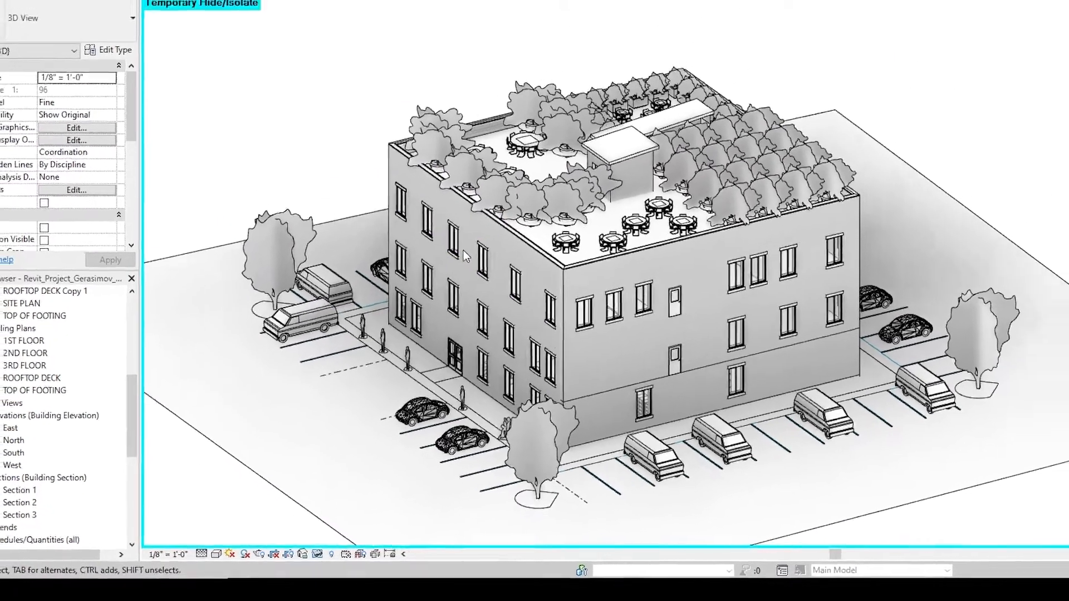
- Apply the temporary hiding of the level lines permanently to the 3D view
{"action": "scroll", "coordinate": [494, 212], "scroll_direction": "down", "scroll_amount": 3}
{"action": "left_click", "coordinate": [291, 560]}
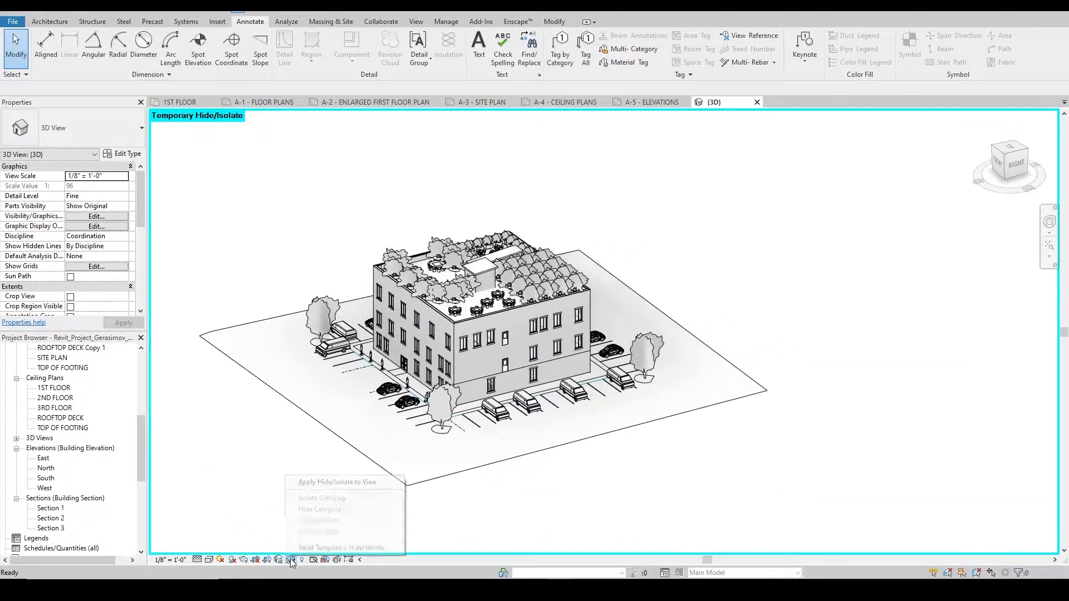
{"action": "left_click", "coordinate": [328, 484]}
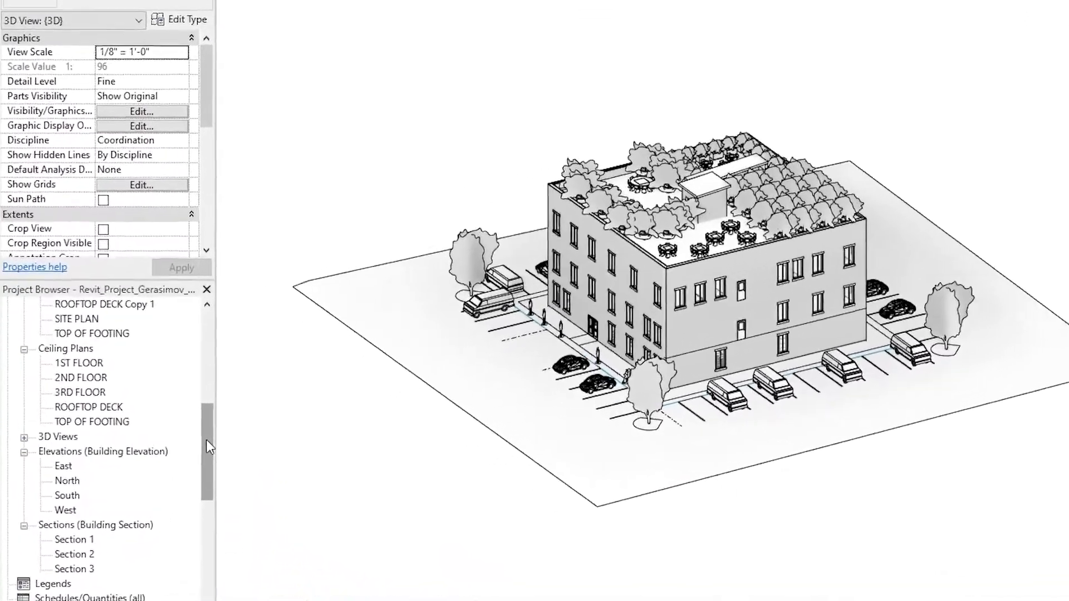
- Duplicate the {3D} view with detailing
{"action": "left_click_drag", "start_coordinate": [141, 441], "coordinate": [142, 427]}
{"action": "mouse_move", "coordinate": [255, 418]}
{"action": "left_mouse_down"}
{"action": "mouse_move", "coordinate": [255, 372]}
{"action": "mouse_move", "coordinate": [264, 440]}
{"action": "mouse_move", "coordinate": [253, 516]}
{"action": "mouse_move", "coordinate": [249, 455]}
{"action": "mouse_move", "coordinate": [260, 432]}
{"action": "left_mouse_up"}
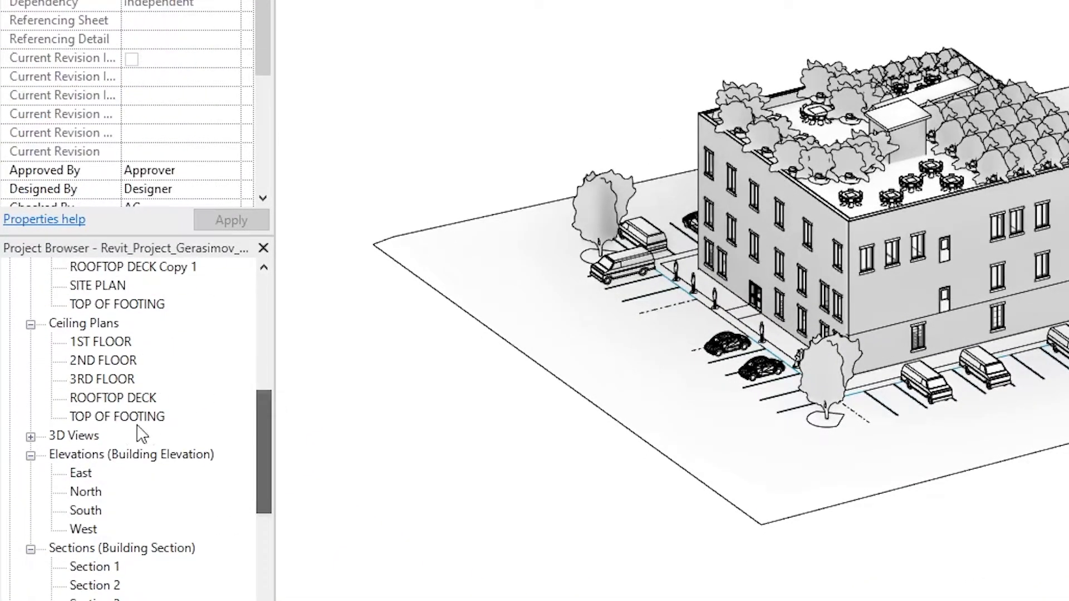
{"action": "left_click", "coordinate": [31, 436]}
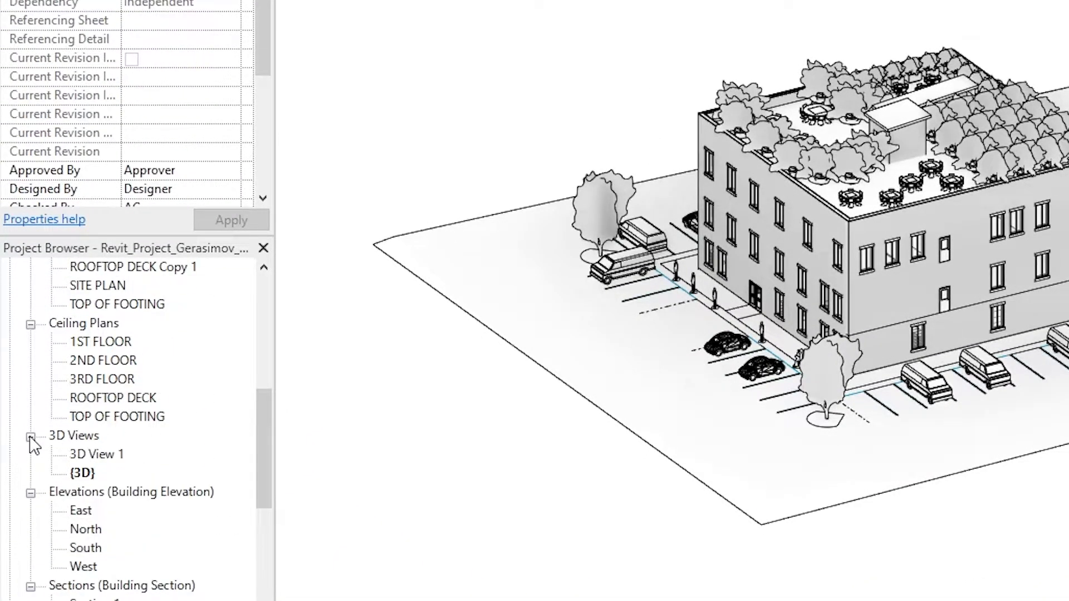
{"action": "right_click", "coordinate": [83, 473]}
{"action": "mouse_move", "coordinate": [306, 151]}
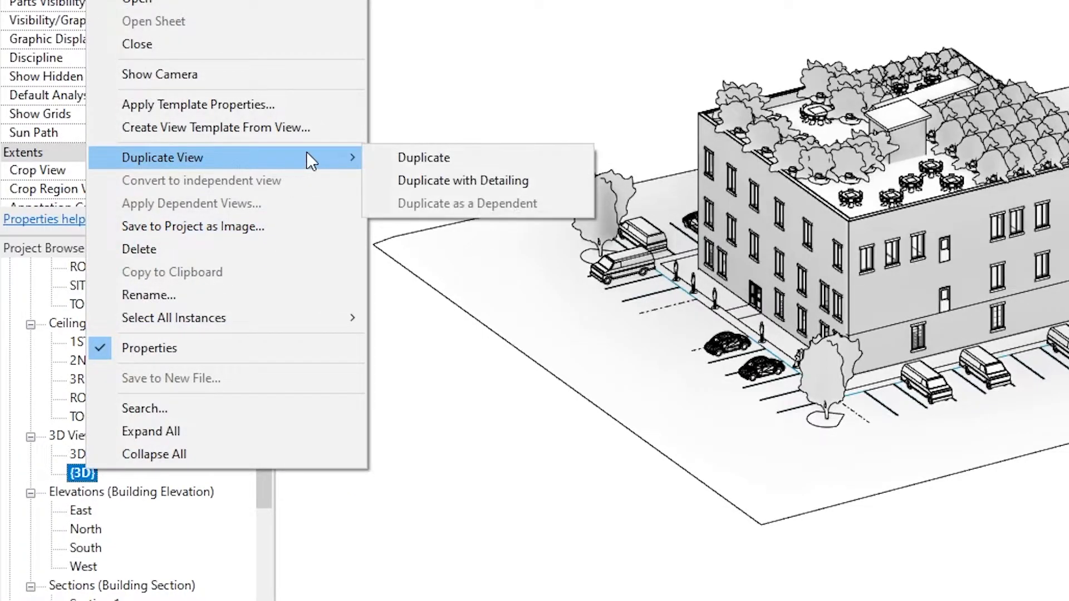
{"action": "left_click", "coordinate": [520, 181]}
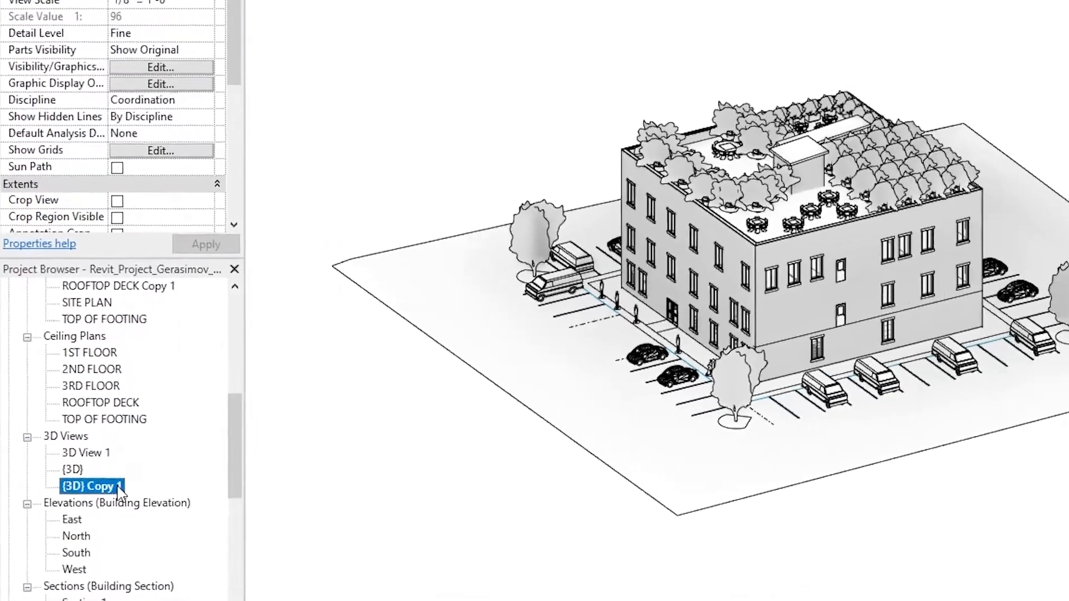
- Rename the duplicated 3D view, {3D} Copy 1, as SHEET VIEW
{"action": "right_click", "coordinate": [134, 490]}
{"action": "left_click", "coordinate": [168, 362]}
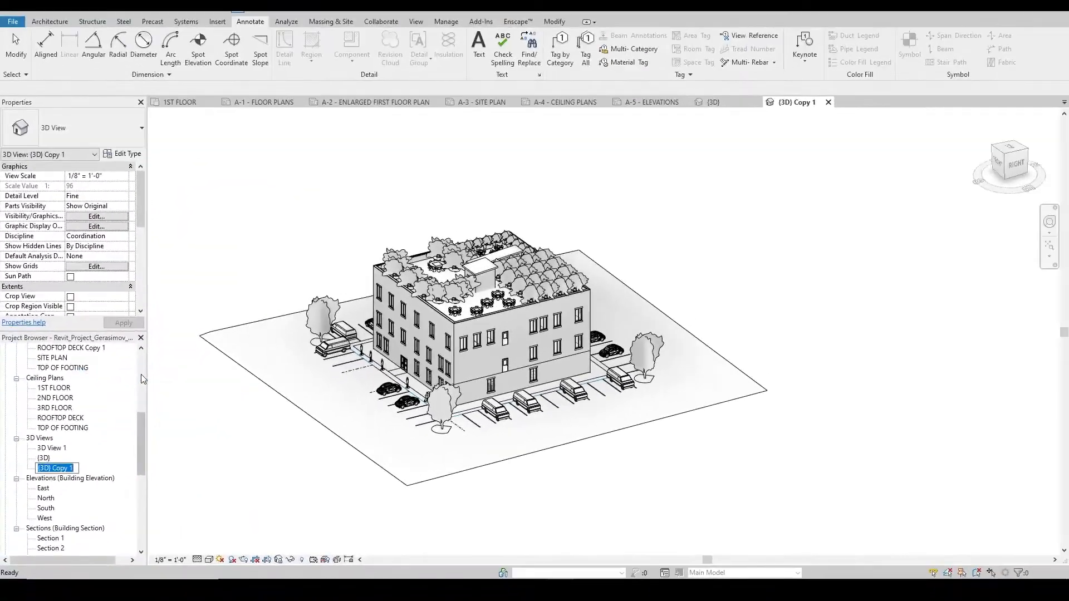
{"action": "type", "text": "SHEET VIEW"}
{"action": "key", "text": "Return"}
- Create a new sheet using the E1 30 x 42 Horizontal arc titleblock
{"action": "left_click_drag", "start_coordinate": [141, 443], "coordinate": [141, 491]}
{"action": "scroll", "coordinate": [140, 491], "scroll_direction": "down", "scroll_amount": 2}
{"action": "right_click", "coordinate": [39, 378]}
{"action": "left_click", "coordinate": [63, 385]}
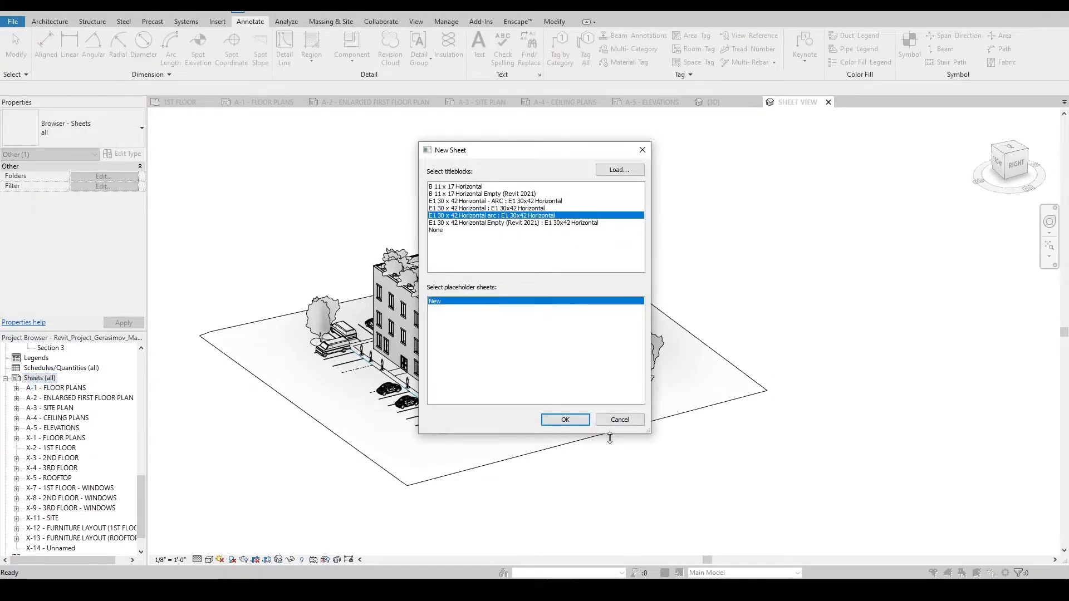
{"action": "left_click", "coordinate": [564, 419]}
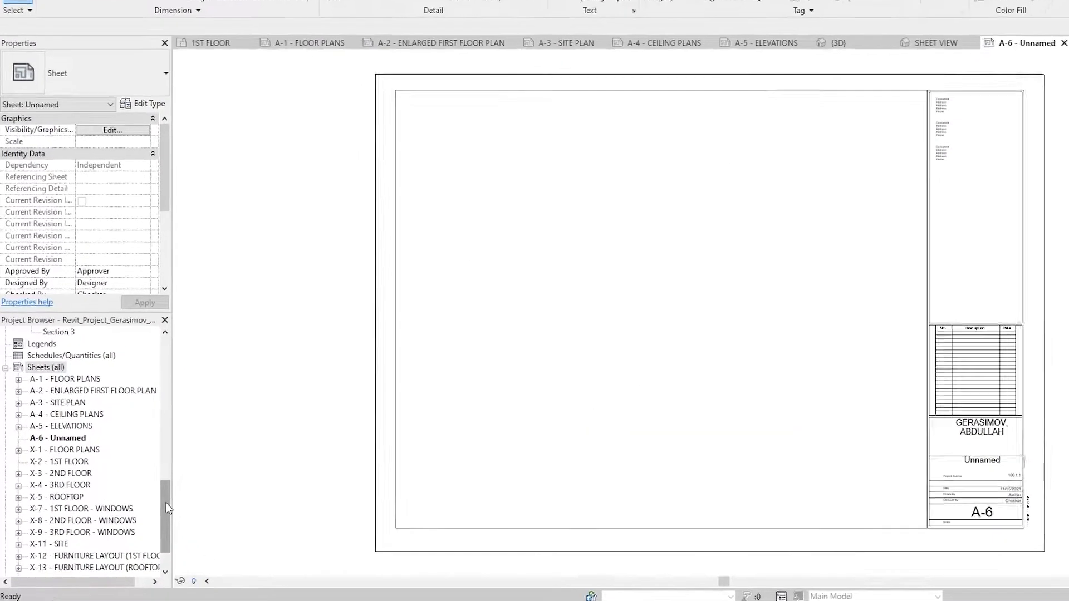
- Place the SHEET VIEW 3D view on sheet A-6
{"action": "left_click_drag", "start_coordinate": [141, 493], "coordinate": [135, 432]}
{"action": "left_click", "coordinate": [133, 457]}
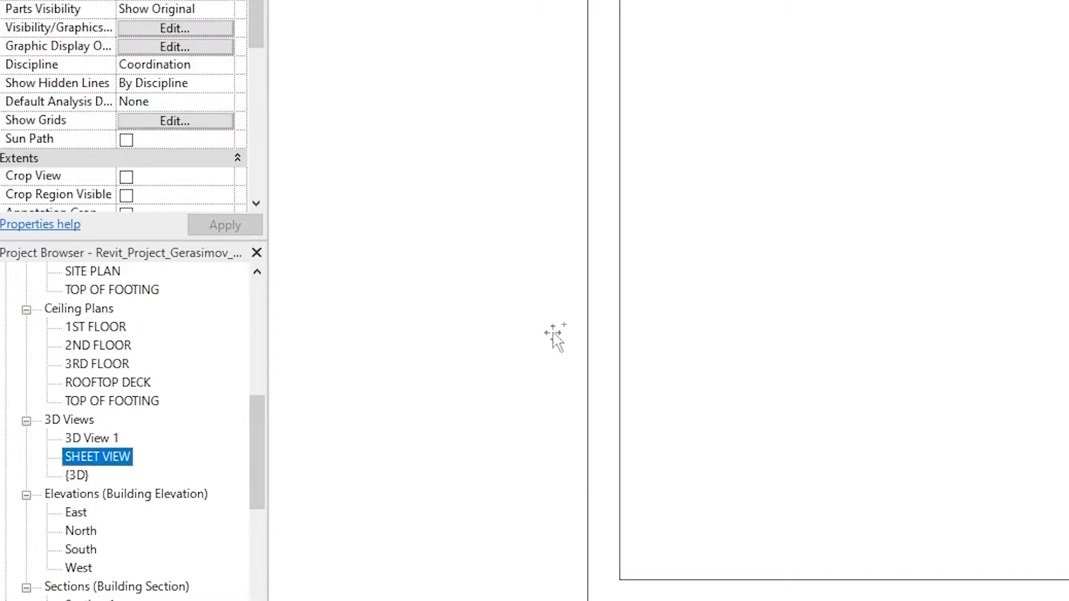
{"action": "left_click", "coordinate": [945, 226]}
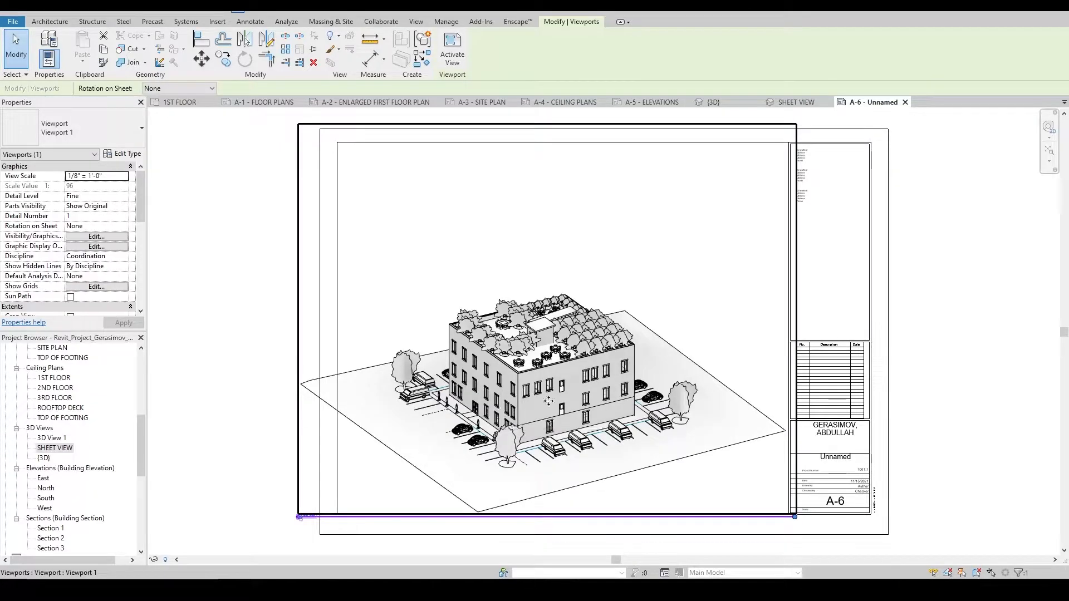
- Activate the 3D viewport on sheet A-6, set its view scale to 1" = 10'-0", and deactivate it
{"action": "double_click", "coordinate": [633, 277]}
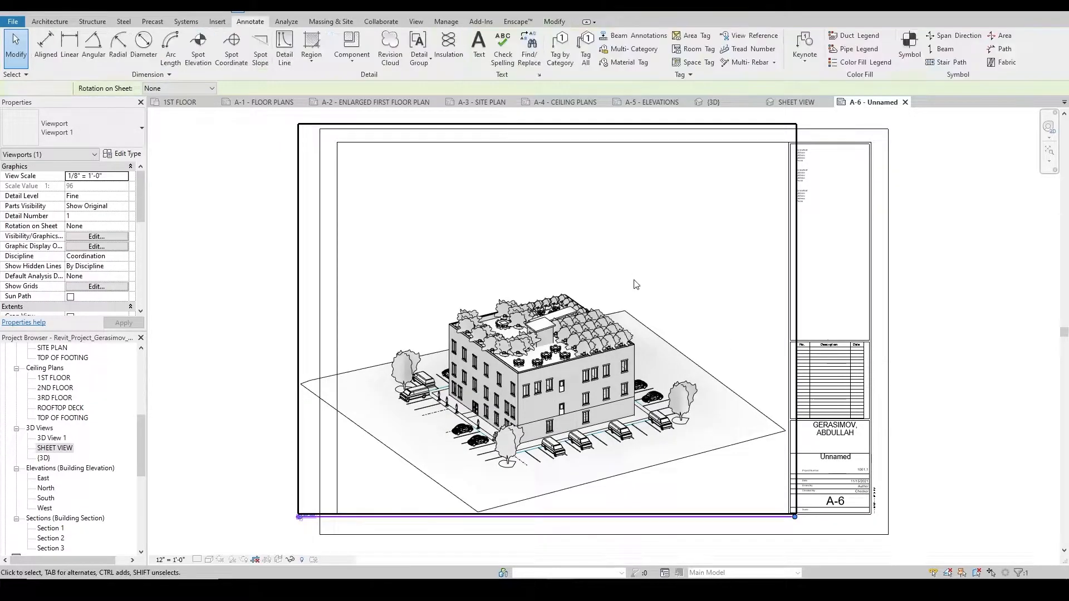
{"action": "left_click", "coordinate": [172, 561]}
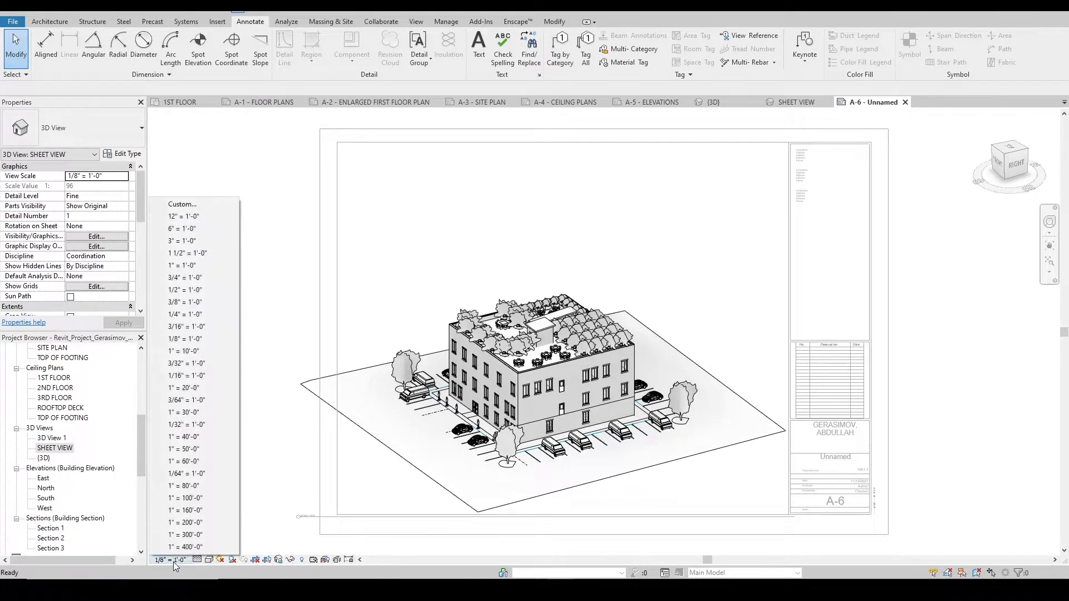
{"action": "left_click", "coordinate": [198, 352]}
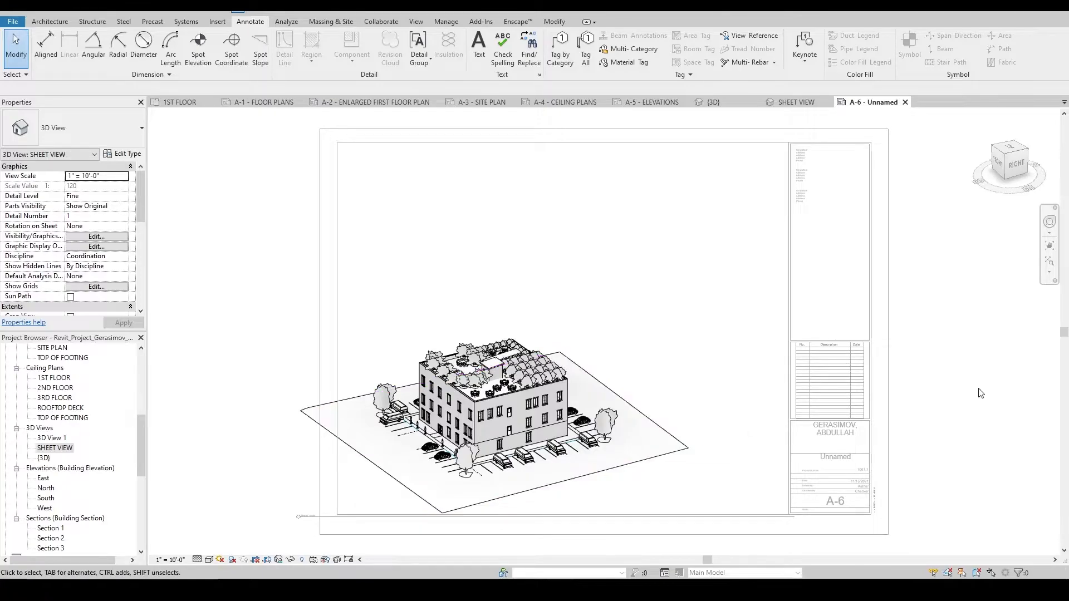
{"action": "double_click", "coordinate": [978, 403]}
- Reposition the 3D viewport inside the sheet's drawing area and switch it to a viewport type without a title
{"action": "mouse_move", "coordinate": [508, 419]}
{"action": "left_mouse_down"}
{"action": "mouse_move", "coordinate": [549, 362]}
{"action": "mouse_move", "coordinate": [572, 359]}
{"action": "left_mouse_up"}
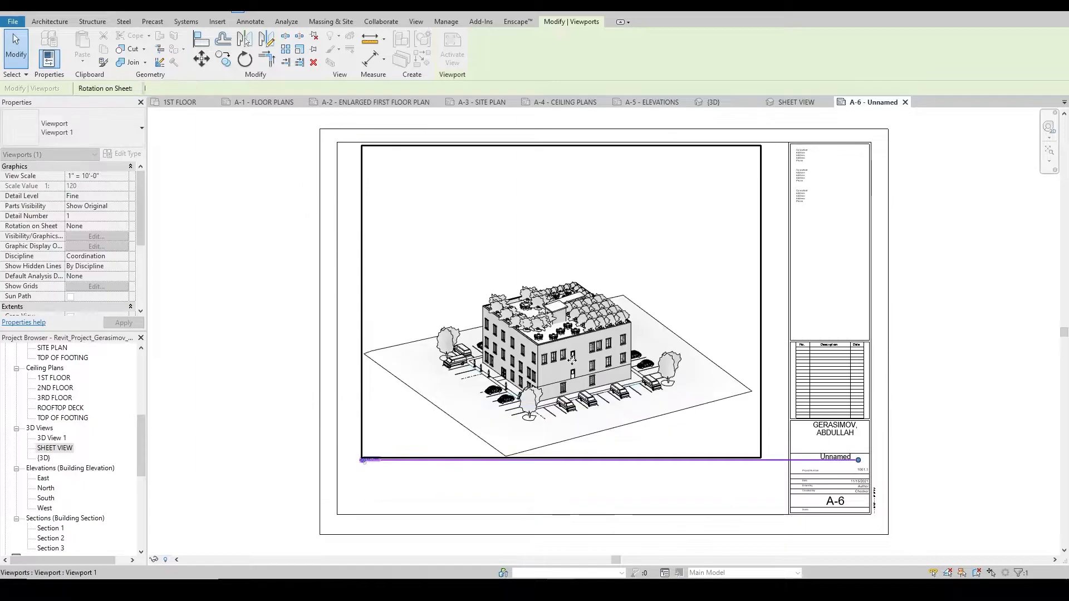
{"action": "left_click", "coordinate": [703, 471]}
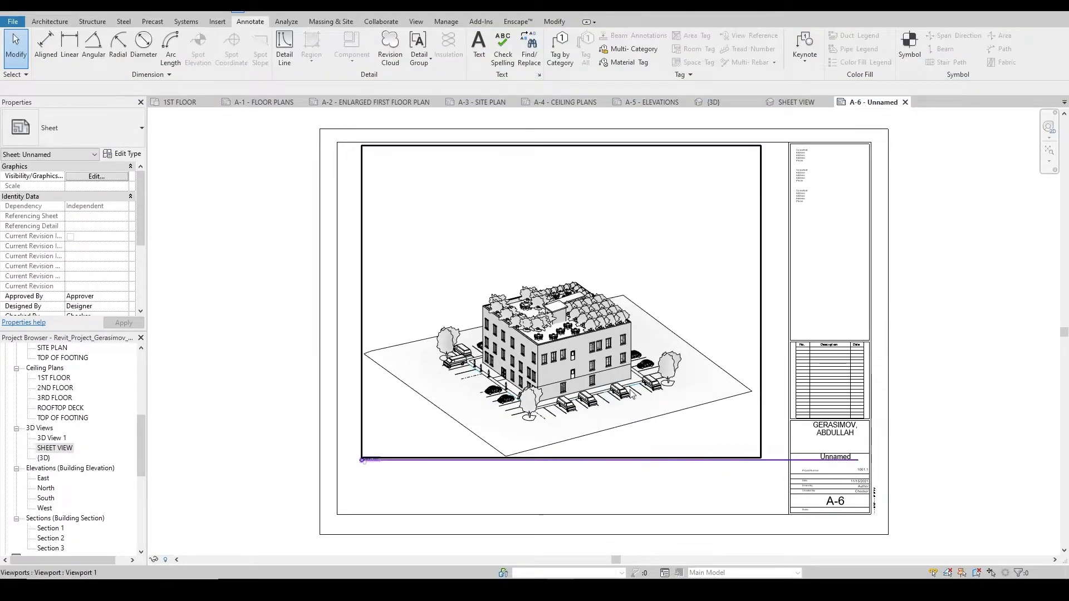
{"action": "left_click", "coordinate": [612, 447]}
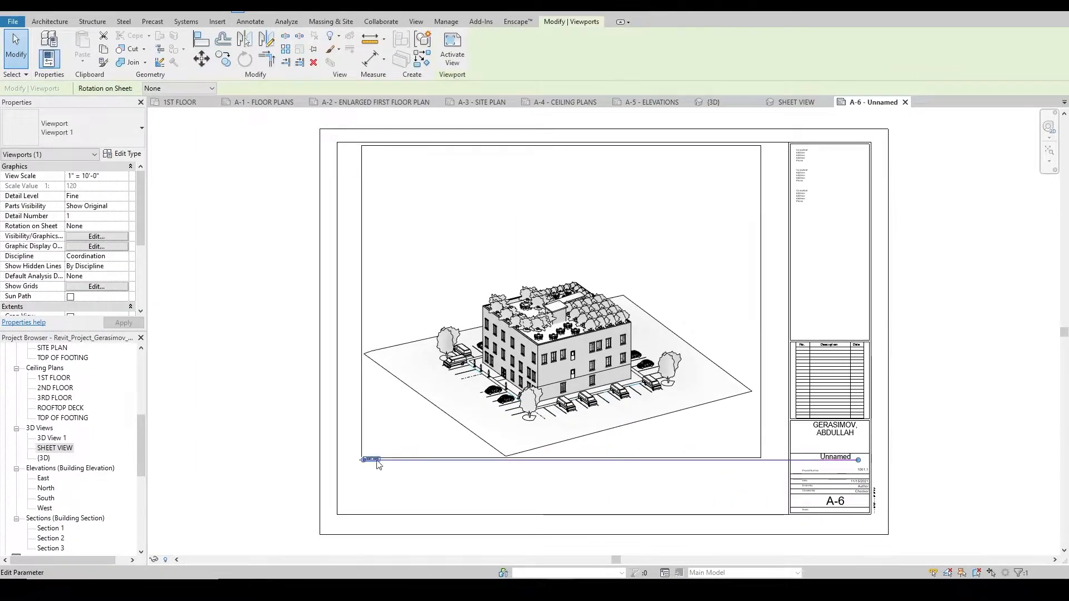
{"action": "left_click", "coordinate": [89, 129]}
{"action": "left_click", "coordinate": [70, 183]}
{"action": "left_click", "coordinate": [261, 245]}
{"action": "left_click", "coordinate": [600, 332]}
{"action": "left_click_drag", "start_coordinate": [600, 332], "coordinate": [607, 347]}
{"action": "left_click", "coordinate": [964, 356]}
- Change the name of sheet A-6 in its title block to AXONOMETRIC VIEW
{"action": "left_click", "coordinate": [843, 460]}
{"action": "left_click", "coordinate": [843, 461]}
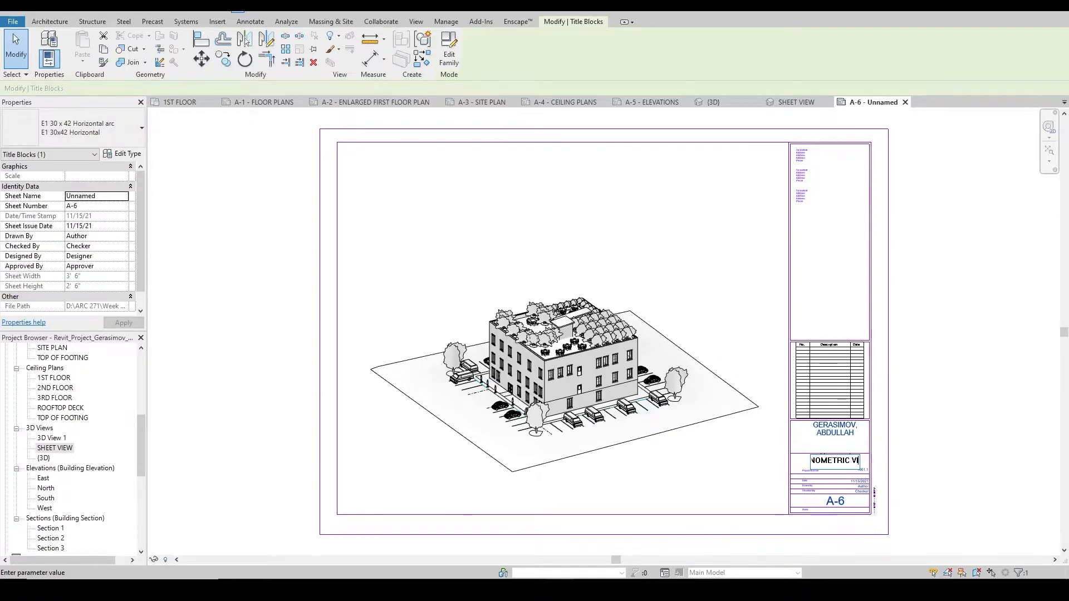
{"action": "key", "text": "Return"}
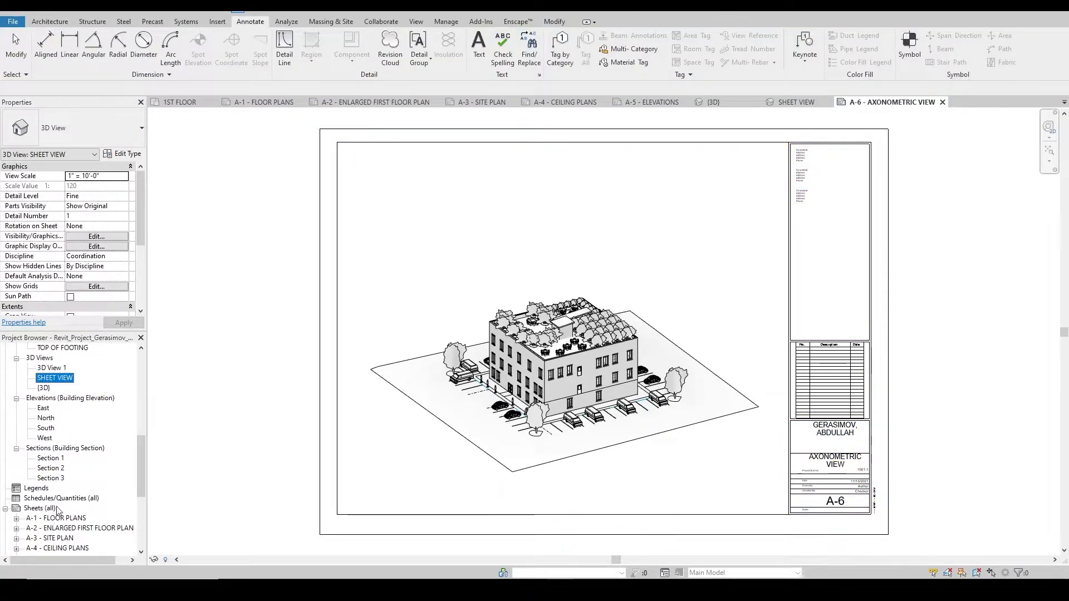
- Add another new sheet after A-6 with the E1 30 x 42 Horizontal arc titleblock
{"action": "right_click", "coordinate": [52, 510]}
{"action": "left_click", "coordinate": [122, 421]}
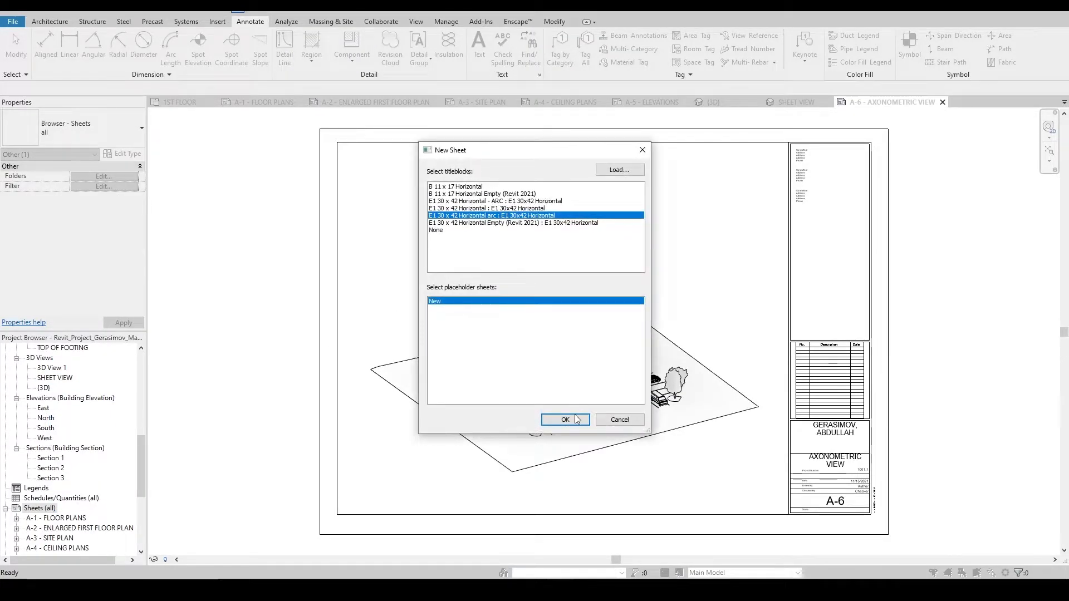
{"action": "left_click", "coordinate": [577, 417]}
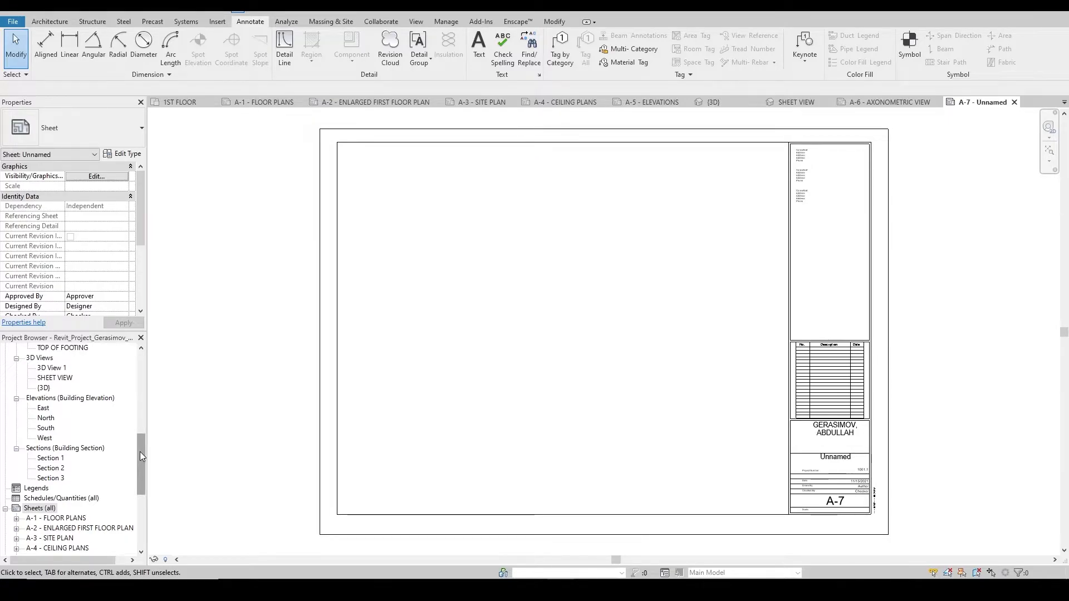
- In the 1ST FLOOR plan, place a perspective camera near grids 2 and E, aimed across the INTERIOR DESIGN room past the grid A-1 corner
{"action": "left_click_drag", "start_coordinate": [140, 455], "coordinate": [150, 379]}
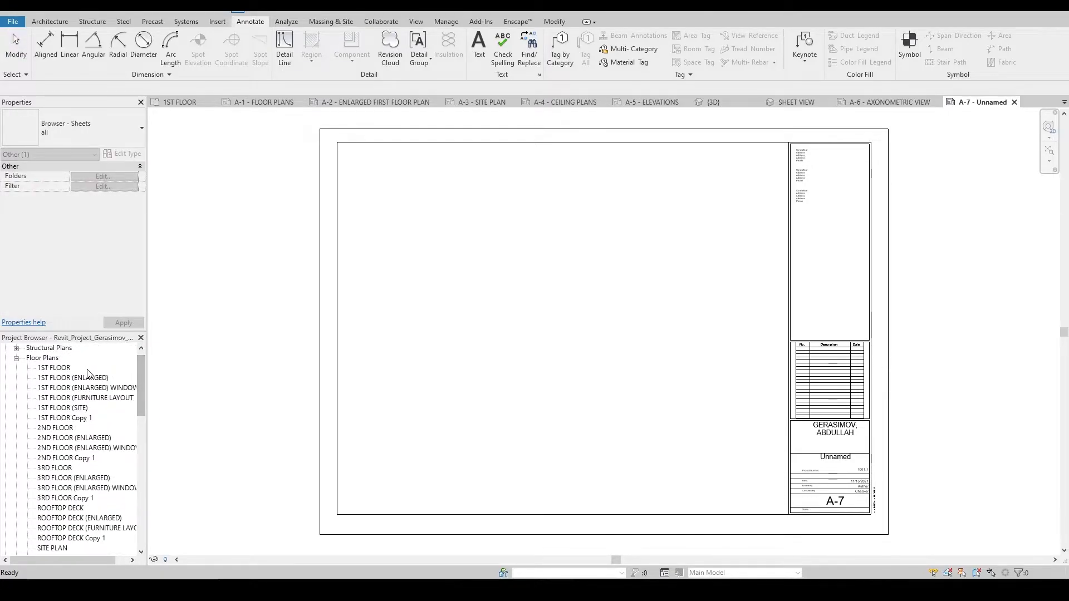
{"action": "left_click", "coordinate": [66, 369]}
{"action": "double_click", "coordinate": [68, 370]}
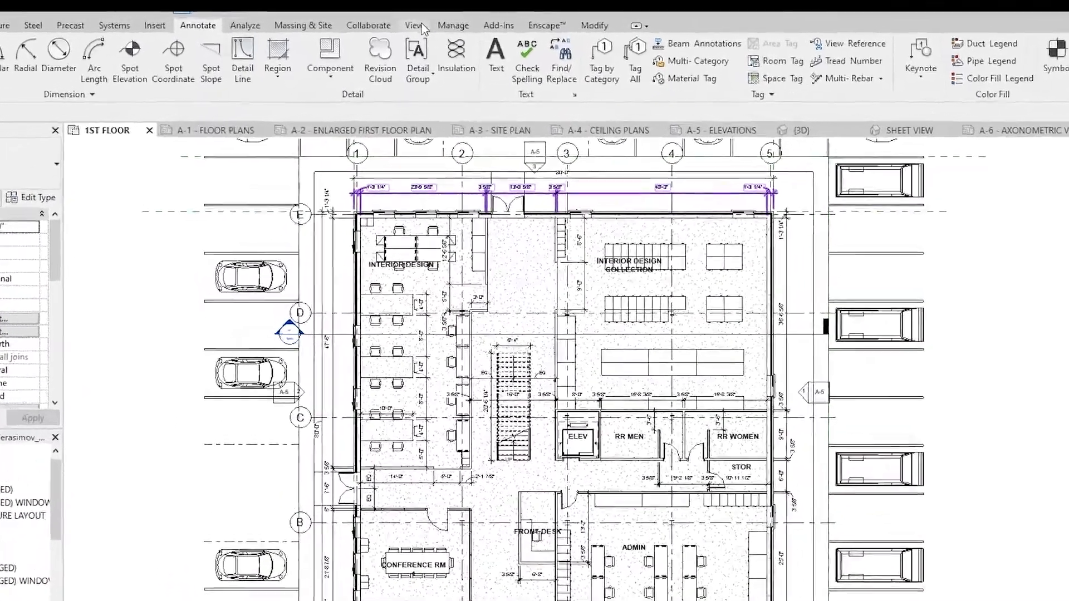
{"action": "left_click", "coordinate": [416, 22]}
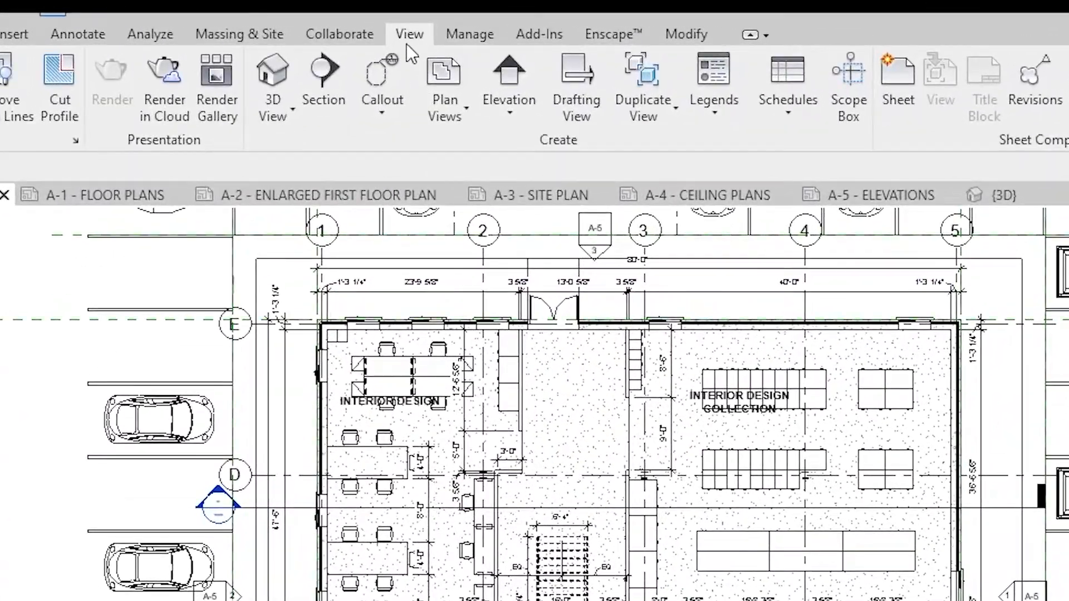
{"action": "left_click", "coordinate": [289, 114]}
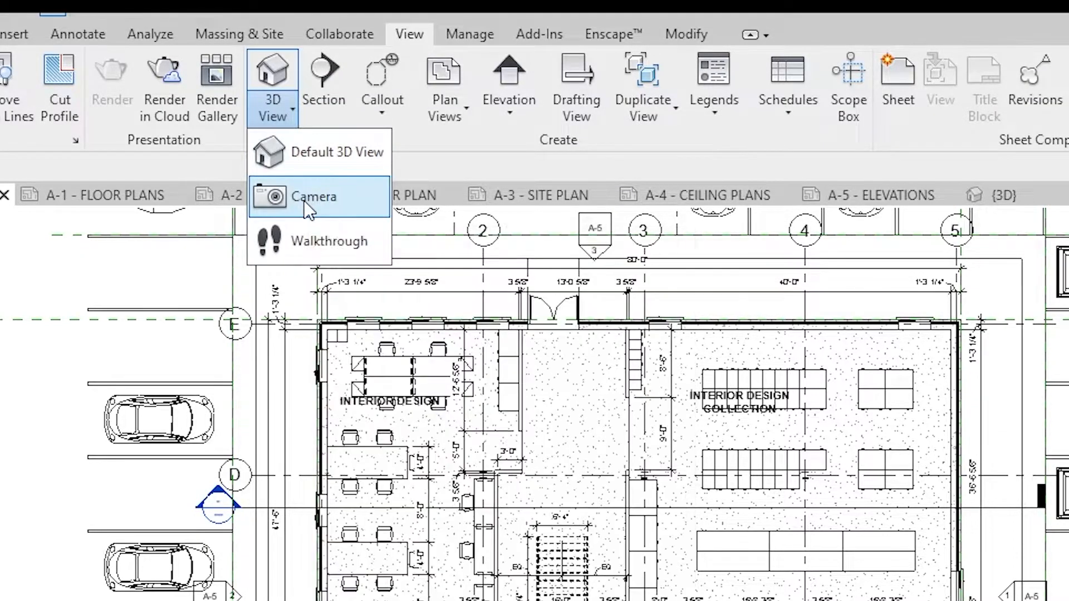
{"action": "left_click", "coordinate": [307, 206]}
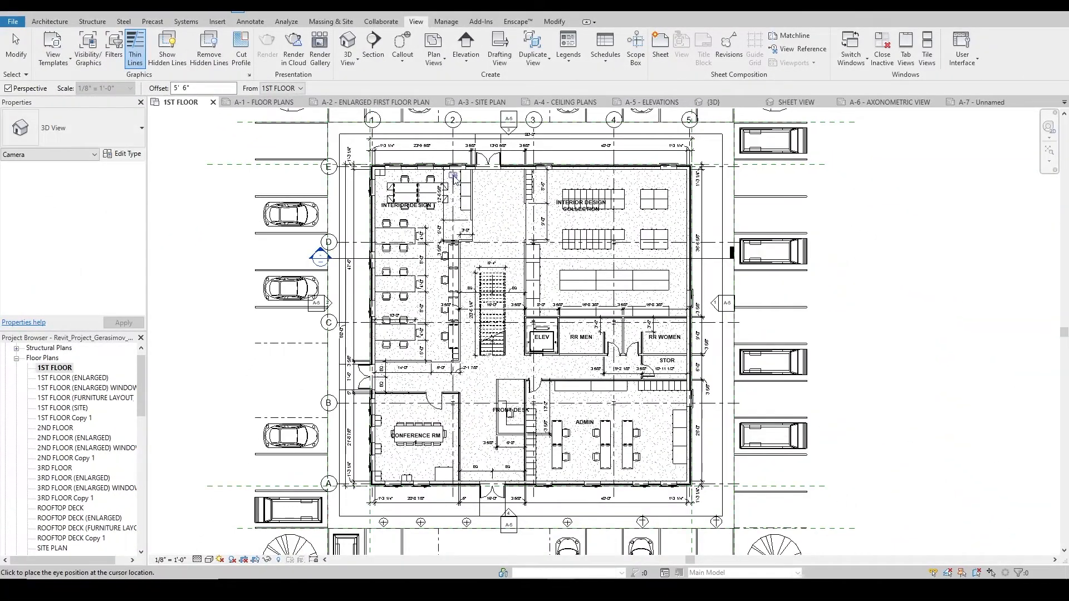
{"action": "left_click", "coordinate": [456, 176]}
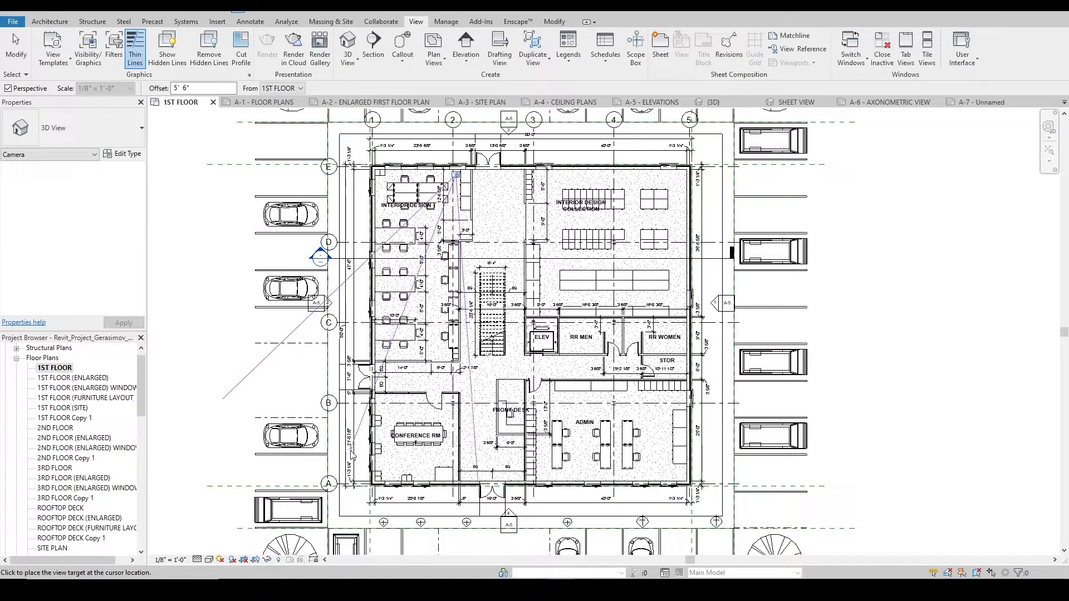
{"action": "left_click", "coordinate": [338, 501]}
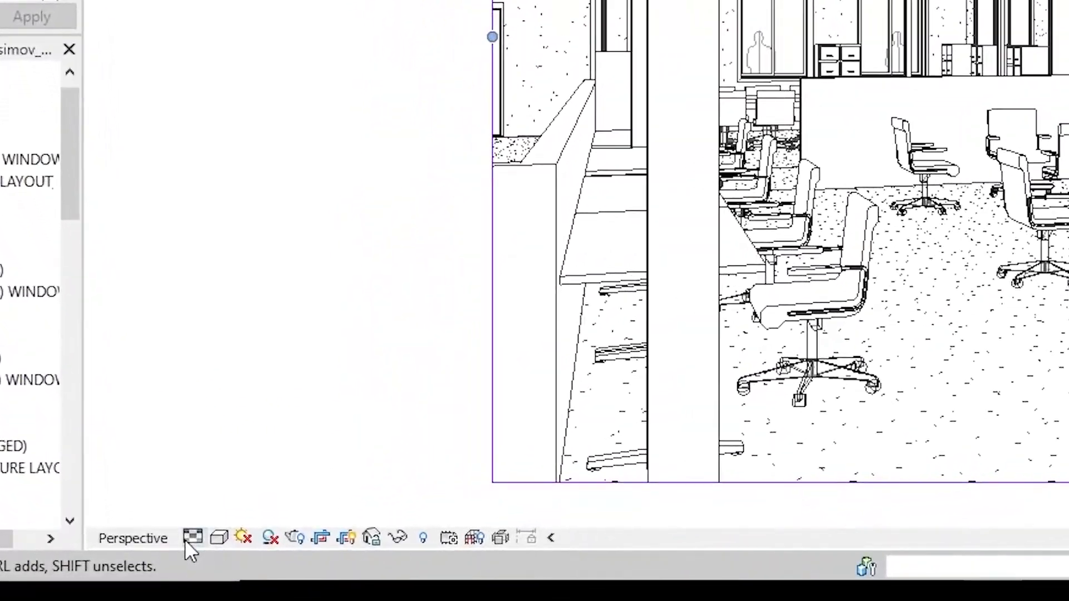
- Set the camera view's detail level to Fine and turn on anti-aliased smooth lines and ambient shadows
{"action": "left_click", "coordinate": [186, 538]}
{"action": "left_click", "coordinate": [207, 517]}
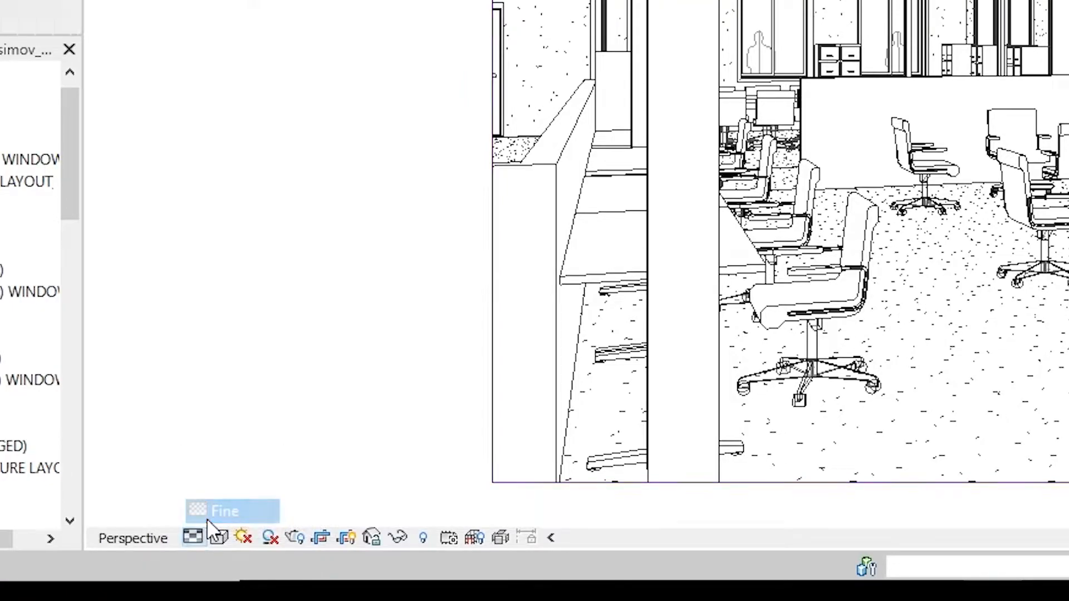
{"action": "left_click", "coordinate": [220, 538]}
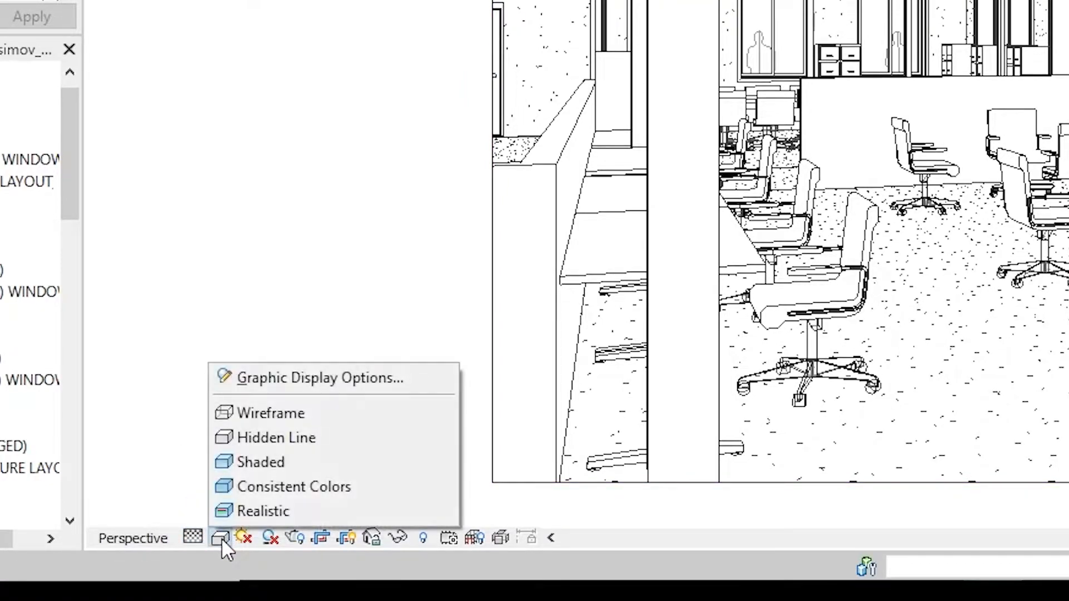
{"action": "left_click", "coordinate": [306, 377]}
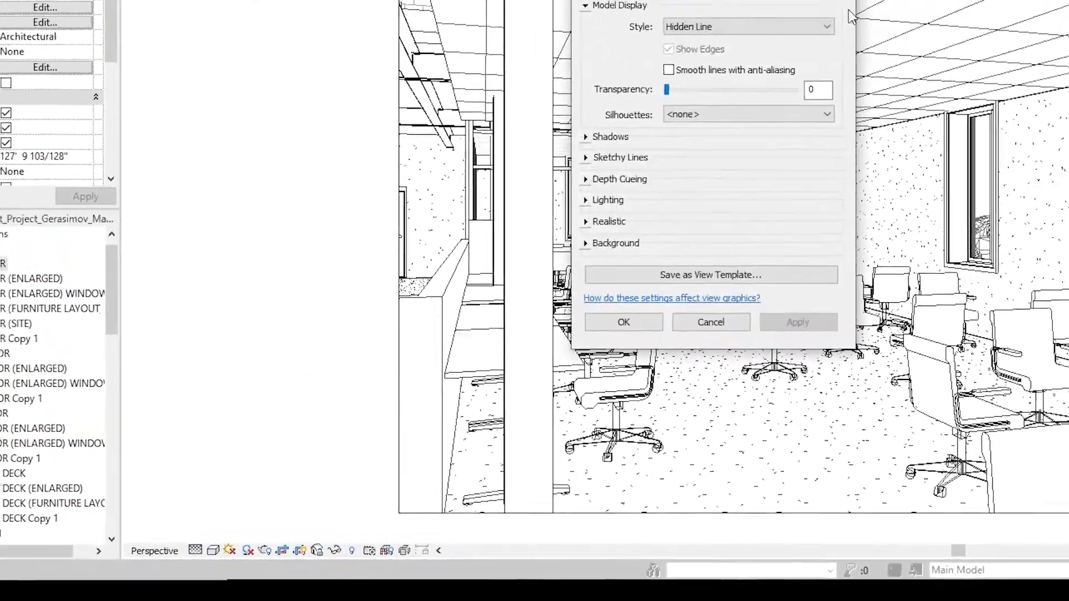
{"action": "left_click", "coordinate": [670, 70]}
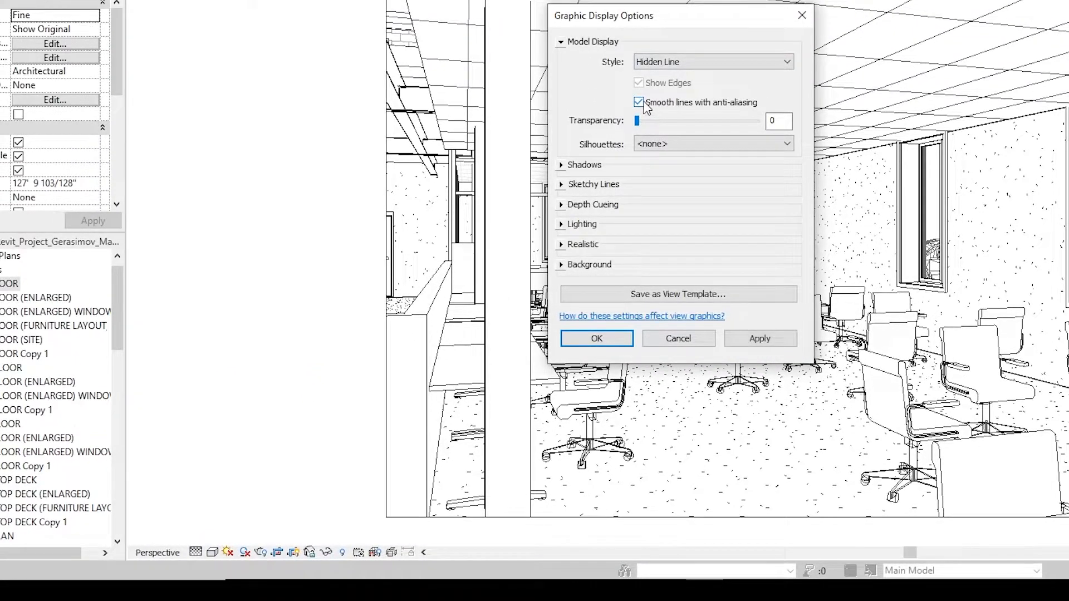
{"action": "left_click", "coordinate": [572, 167]}
{"action": "left_click", "coordinate": [639, 193]}
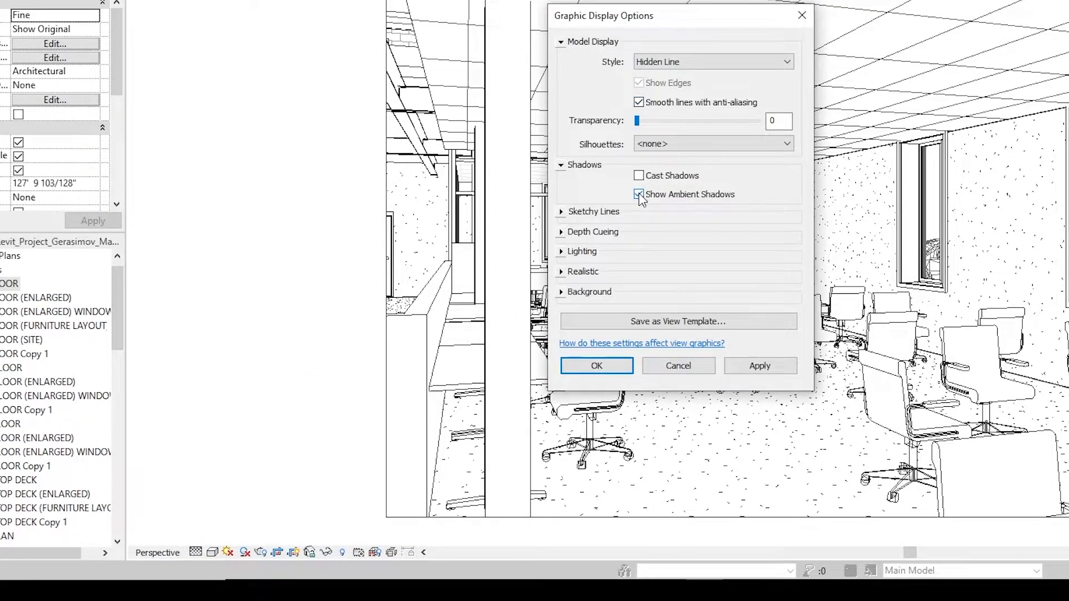
{"action": "left_click", "coordinate": [761, 366]}
{"action": "left_click", "coordinate": [597, 367]}
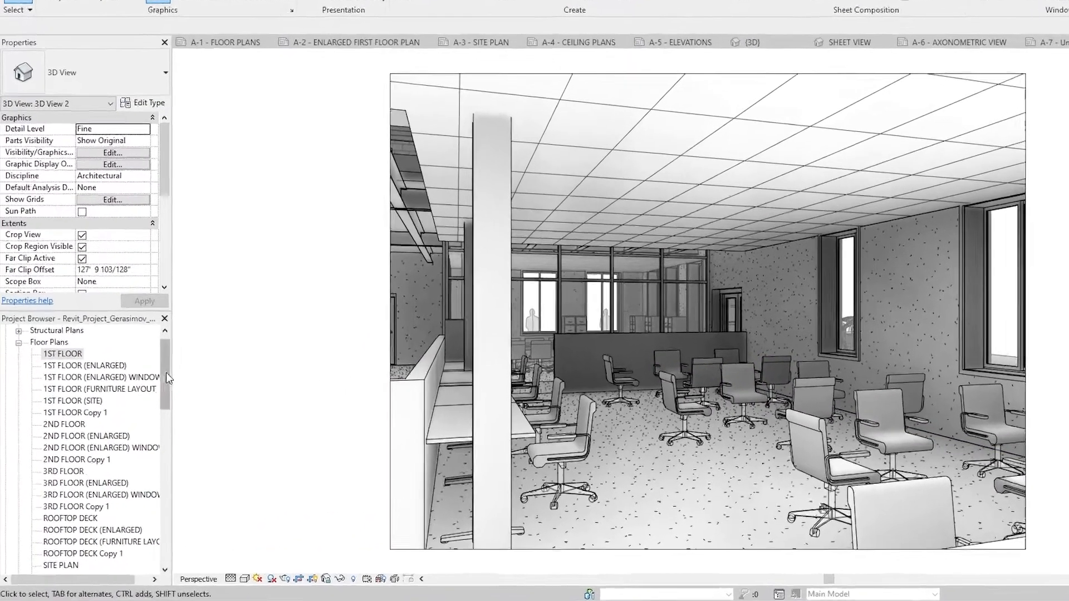
- Rename the new camera view, 3D View 2, as 3D CAMERA 1
{"action": "left_click_drag", "start_coordinate": [141, 383], "coordinate": [146, 426]}
{"action": "left_click_drag", "start_coordinate": [233, 412], "coordinate": [235, 431]}
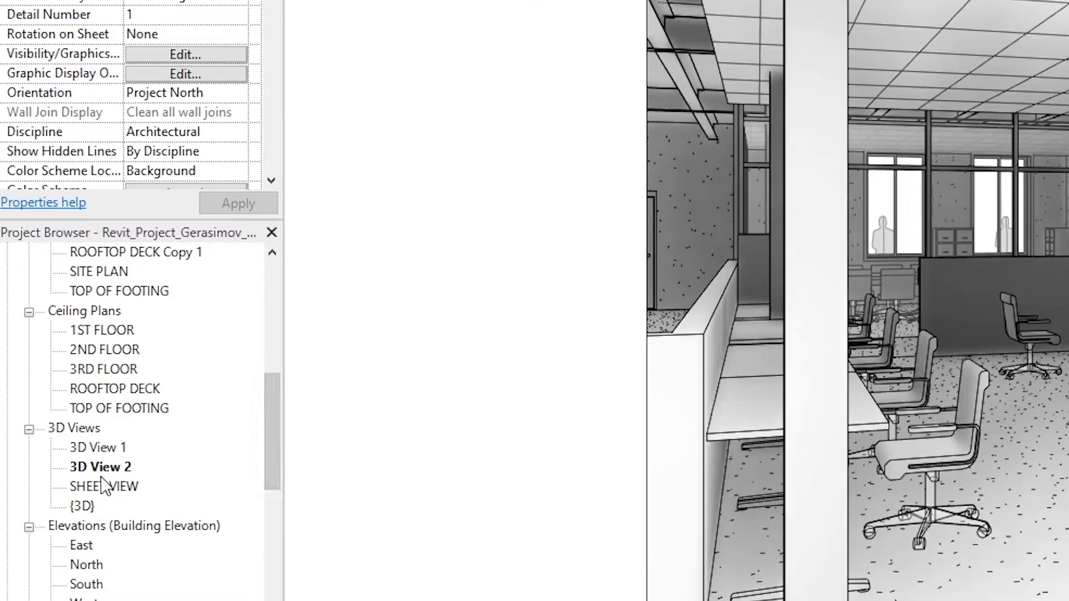
{"action": "right_click", "coordinate": [120, 471]}
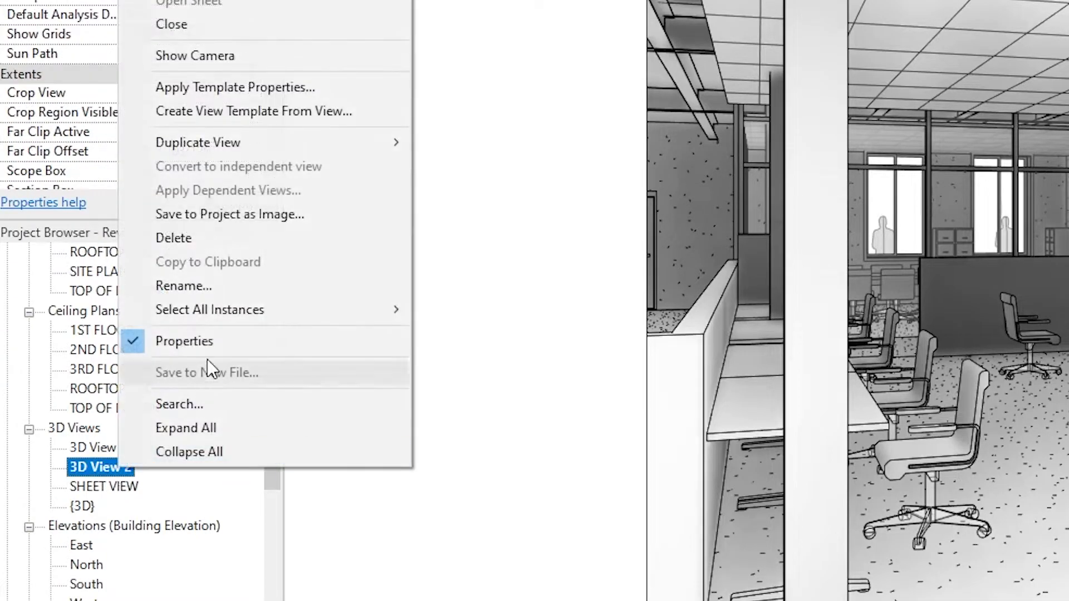
{"action": "left_click", "coordinate": [218, 291]}
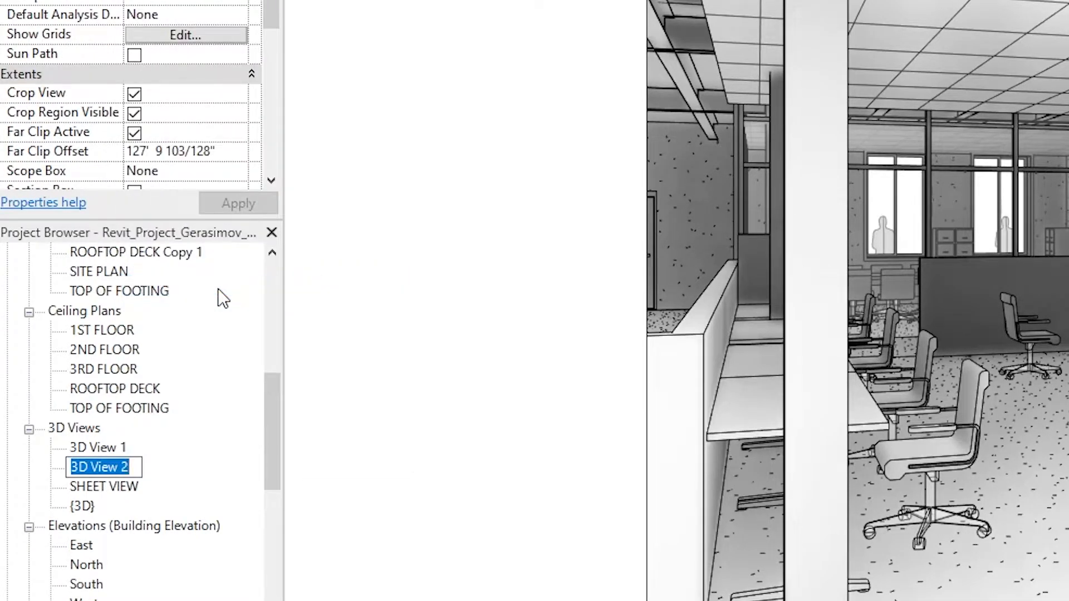
{"action": "type", "text": "3D CAMERA 1"}
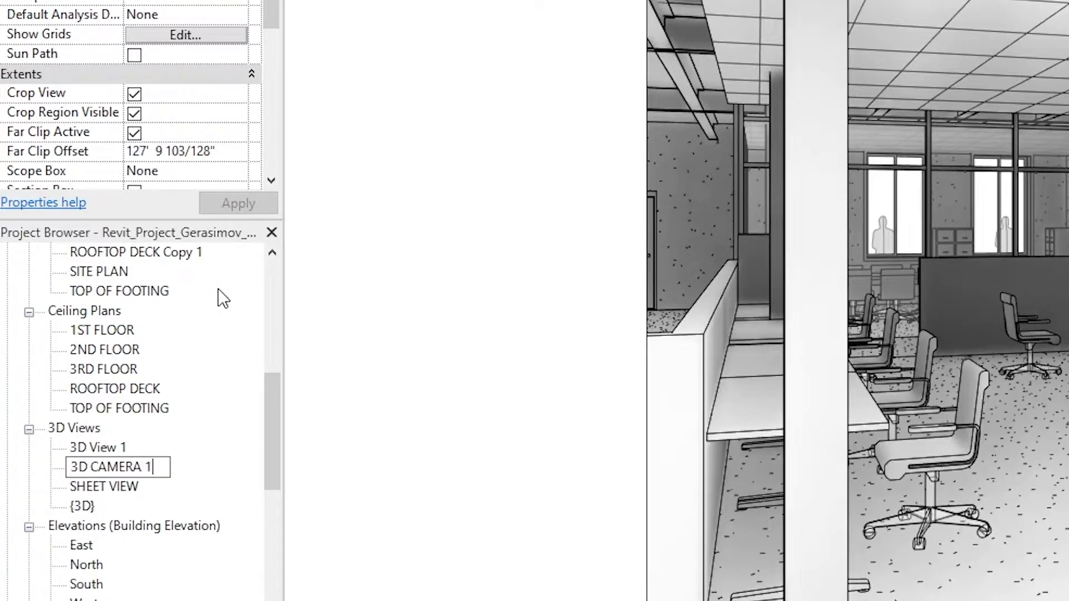
{"action": "key", "text": "Return"}
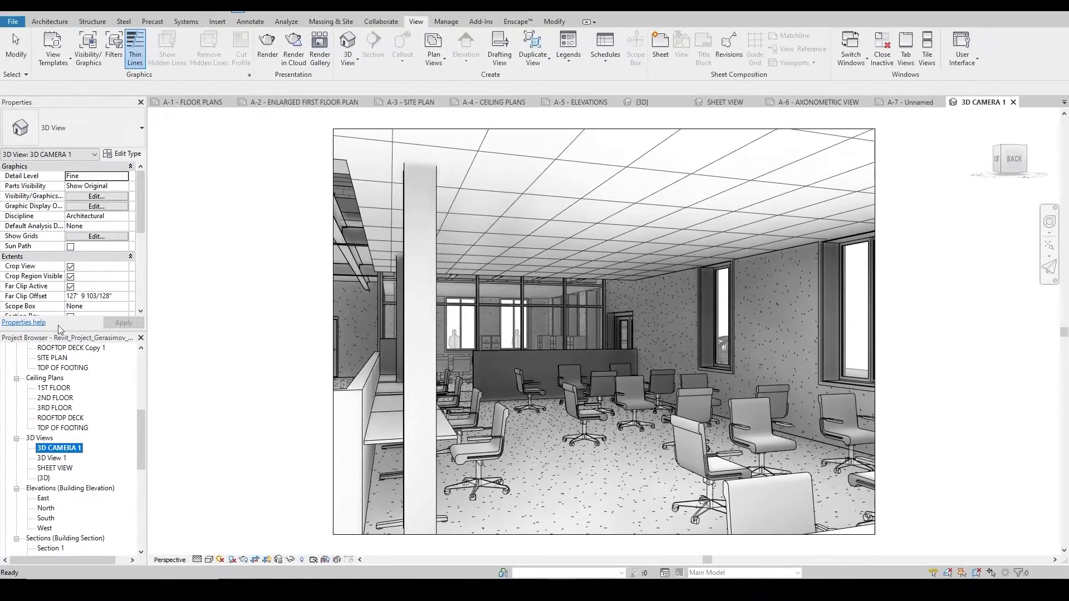
- In the 1ST FLOOR plan, draw a rectangular callout around the ELEV shaft beside RR MEN and move its bubble below RR MEN
{"action": "scroll", "coordinate": [143, 432], "scroll_direction": "up", "scroll_amount": 7}
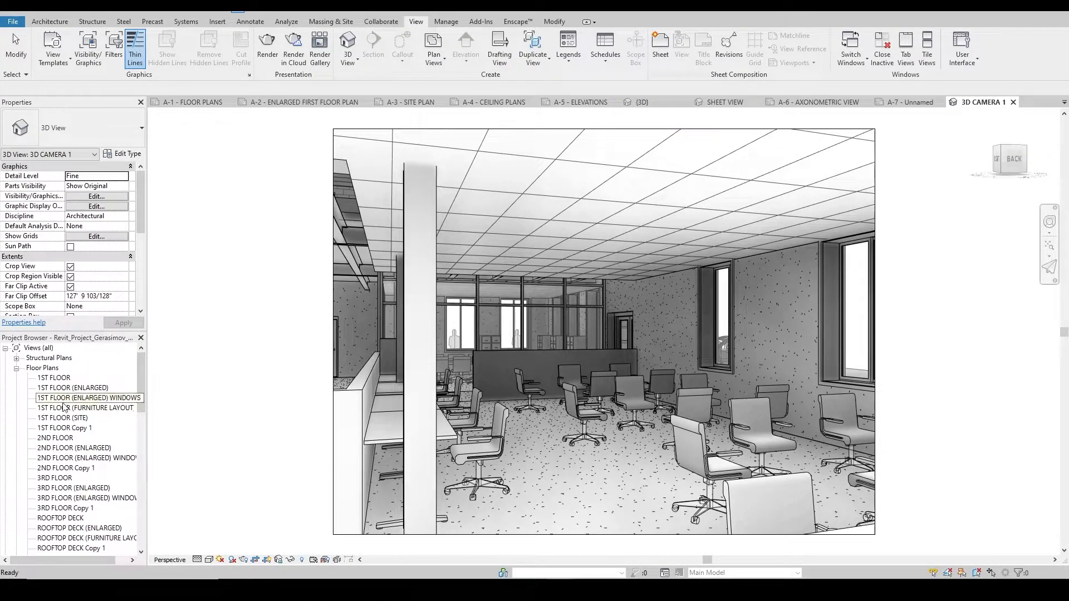
{"action": "double_click", "coordinate": [68, 381]}
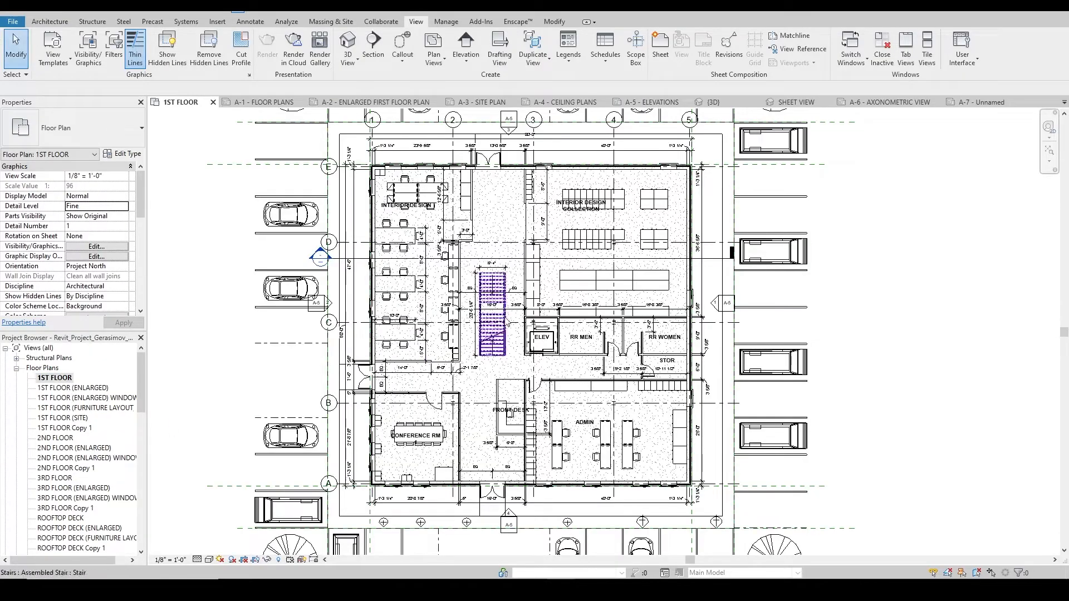
{"action": "scroll", "coordinate": [484, 290], "scroll_direction": "up", "scroll_amount": 2}
{"action": "middle_click_drag", "start_coordinate": [503, 189], "coordinate": [396, 309]}
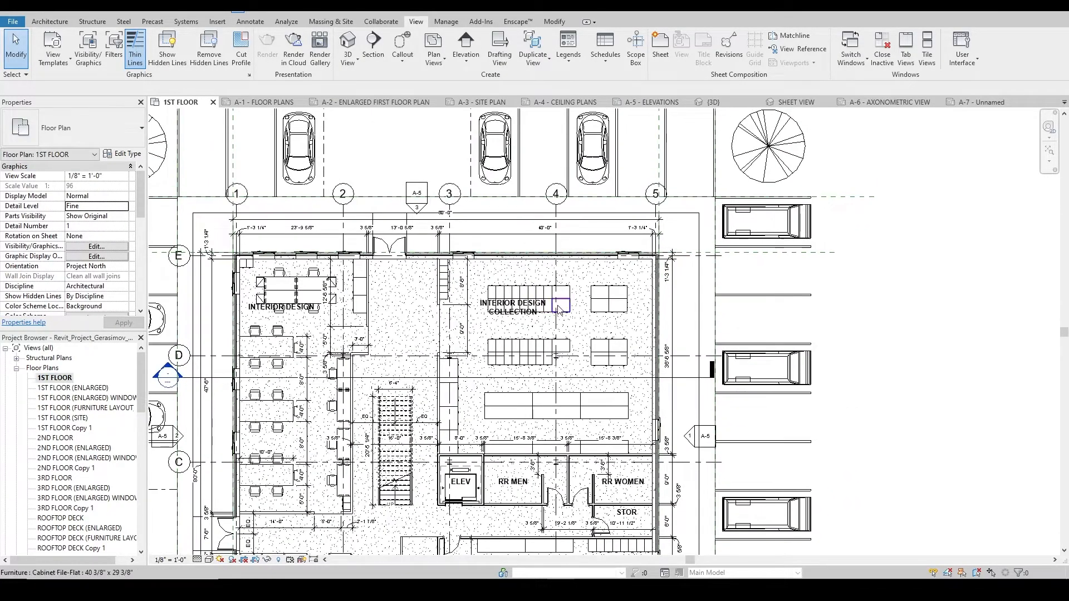
{"action": "scroll", "coordinate": [559, 306], "scroll_direction": "up", "scroll_amount": 1}
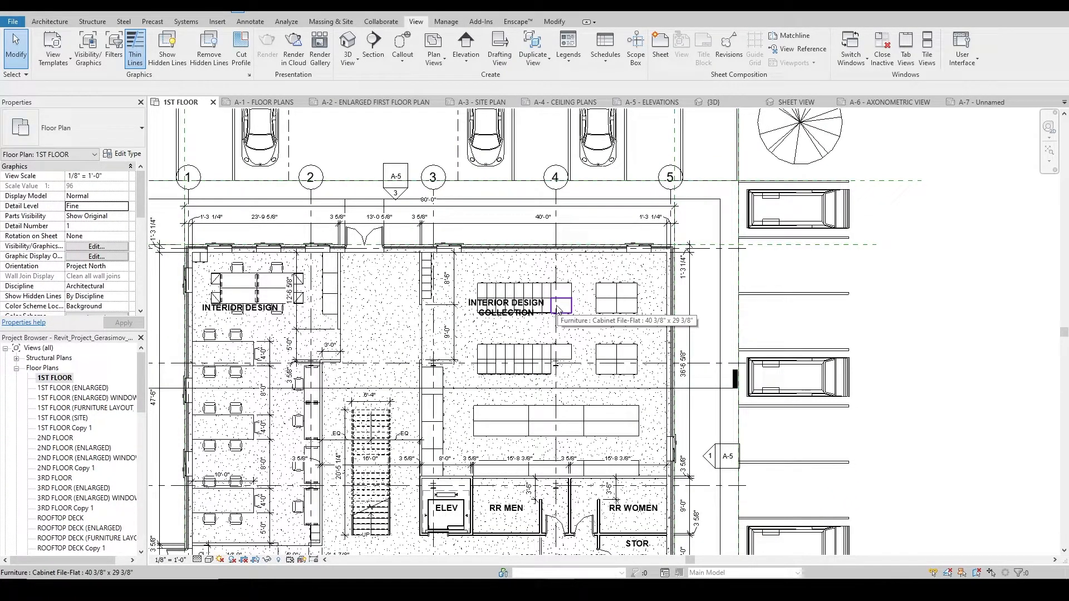
{"action": "middle_click_drag", "start_coordinate": [415, 368], "coordinate": [442, 333]}
{"action": "middle_click_drag", "start_coordinate": [548, 464], "coordinate": [442, 385]}
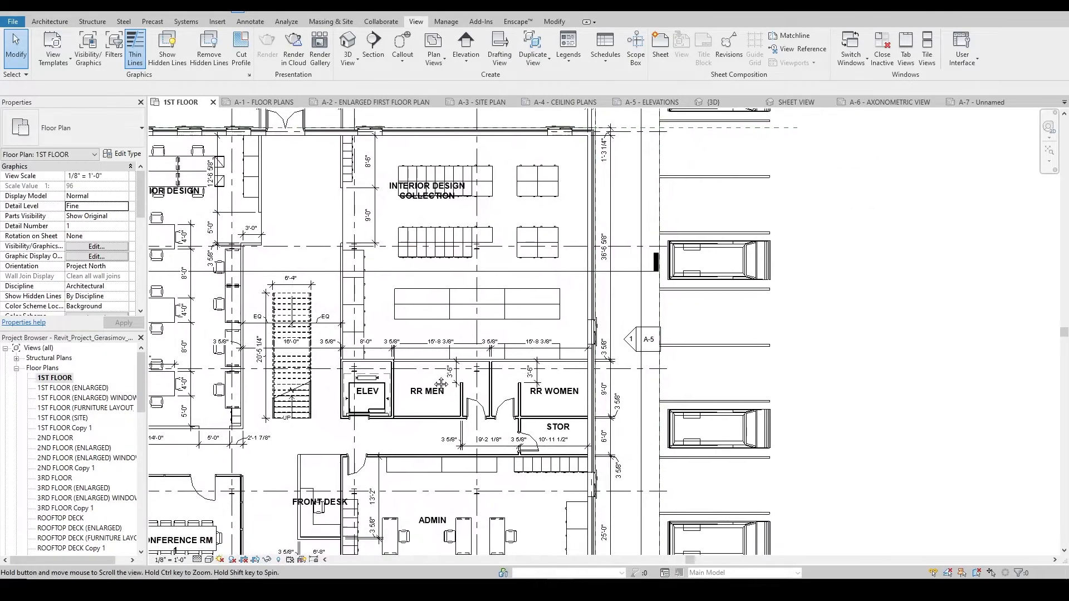
{"action": "scroll", "coordinate": [437, 393], "scroll_direction": "up", "scroll_amount": 3}
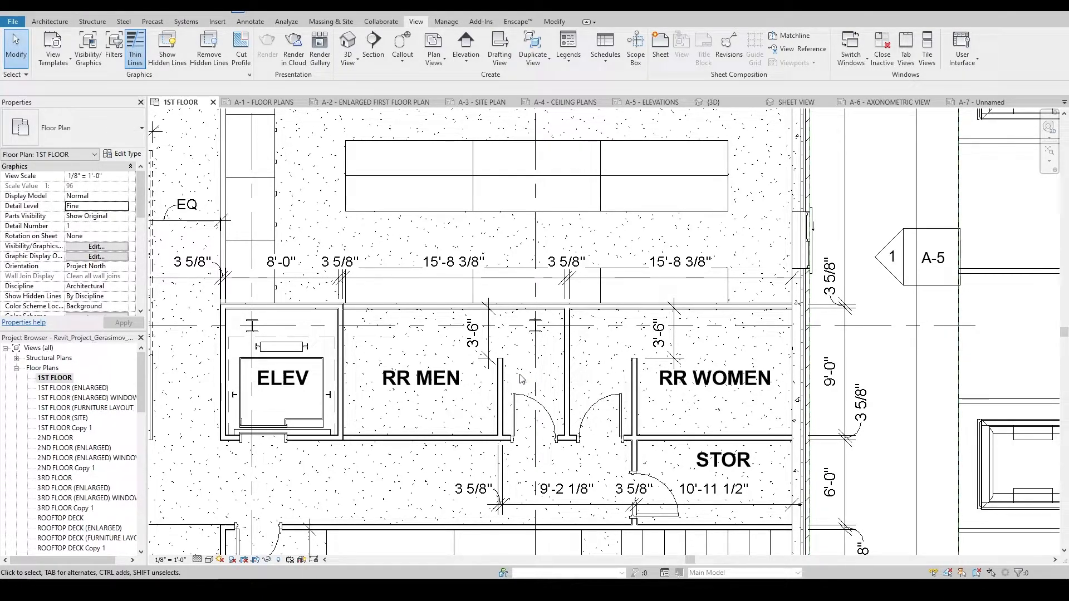
{"action": "middle_click_drag", "start_coordinate": [456, 428], "coordinate": [585, 430]}
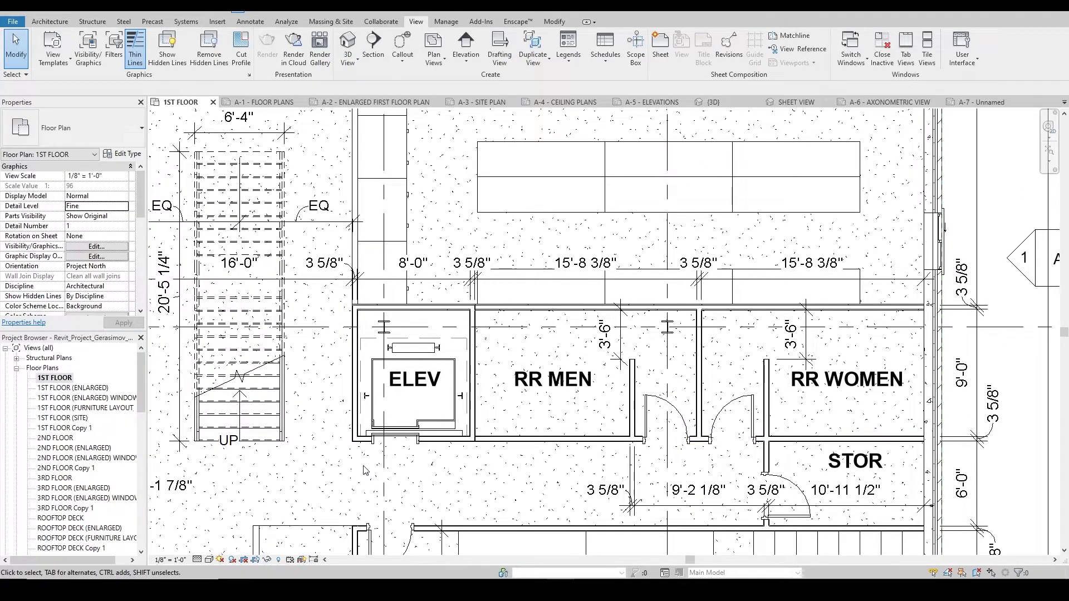
{"action": "scroll", "coordinate": [365, 468], "scroll_direction": "up", "scroll_amount": 1}
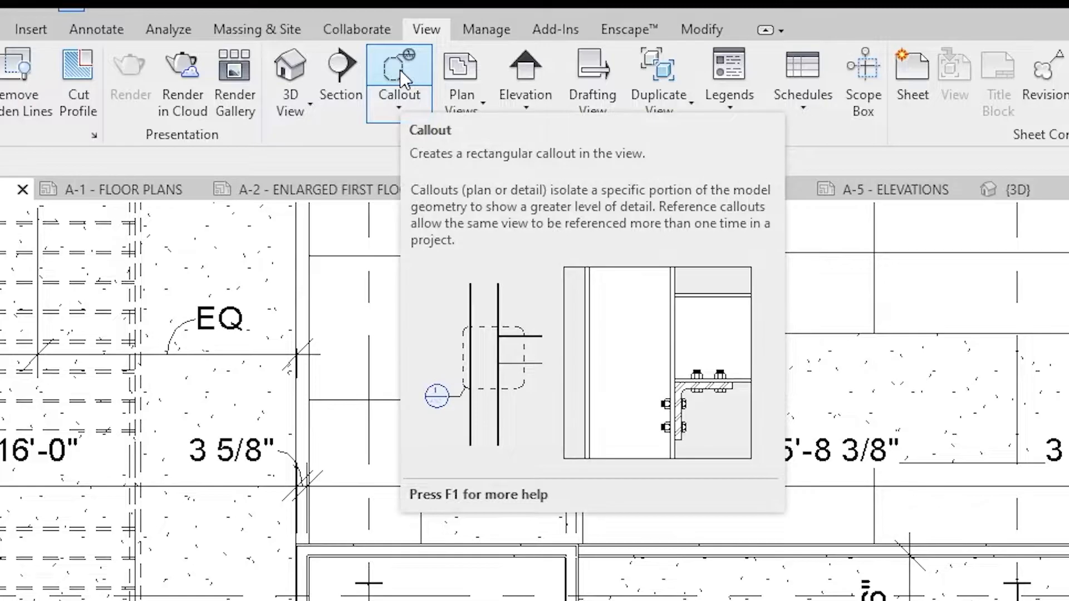
{"action": "left_click", "coordinate": [400, 69]}
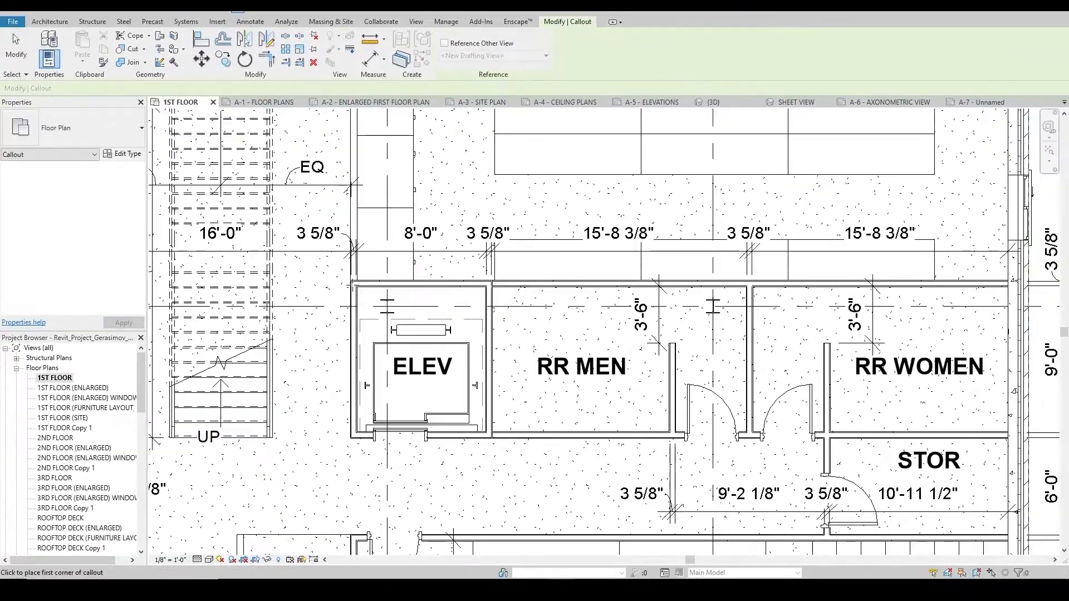
{"action": "left_click", "coordinate": [329, 270]}
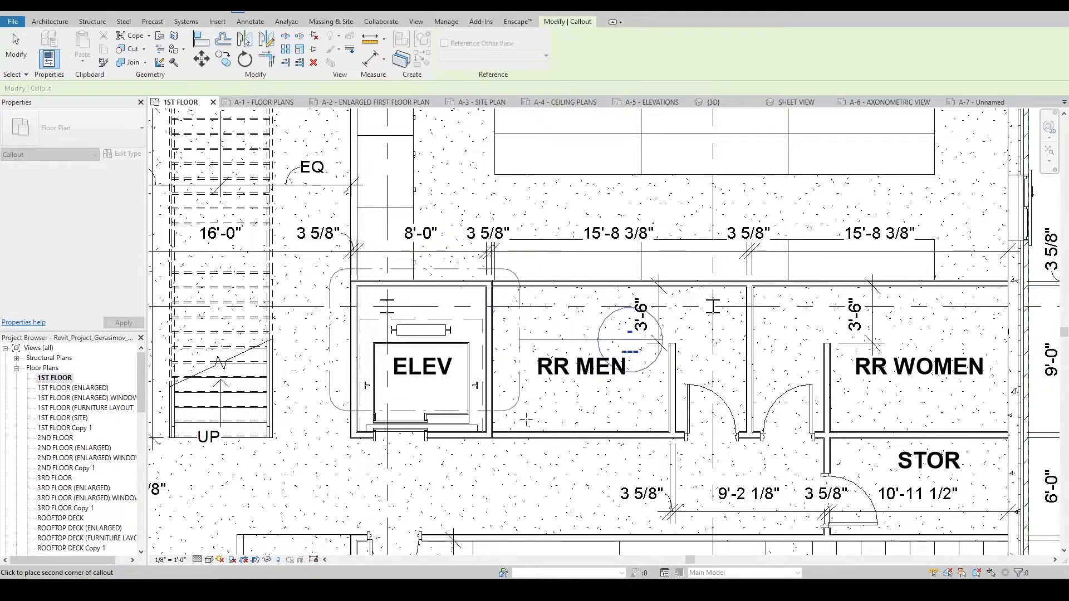
{"action": "left_click", "coordinate": [518, 457]}
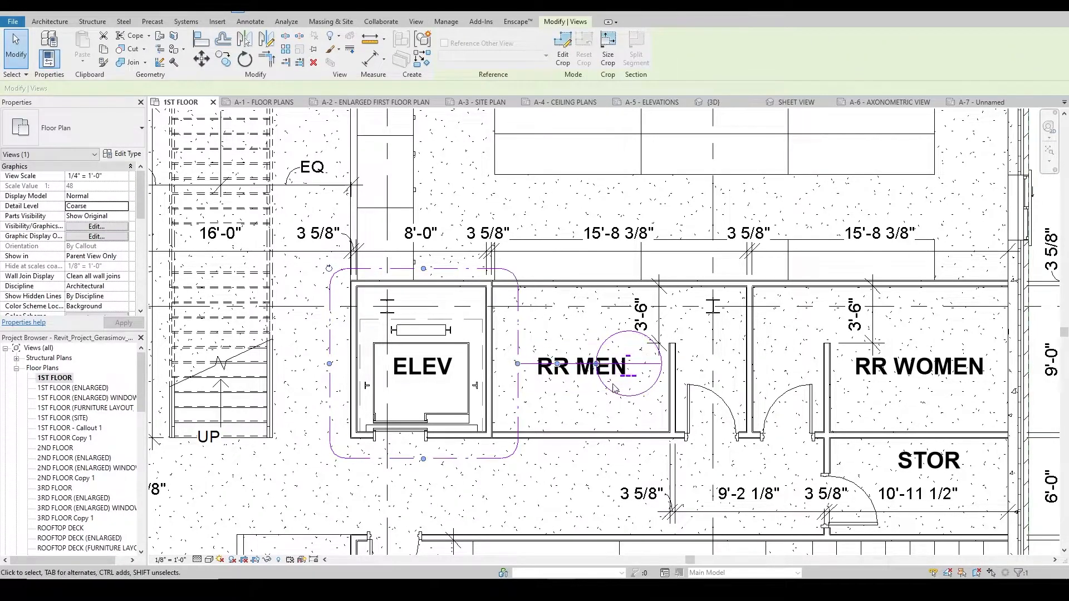
{"action": "left_click_drag", "start_coordinate": [596, 363], "coordinate": [543, 461]}
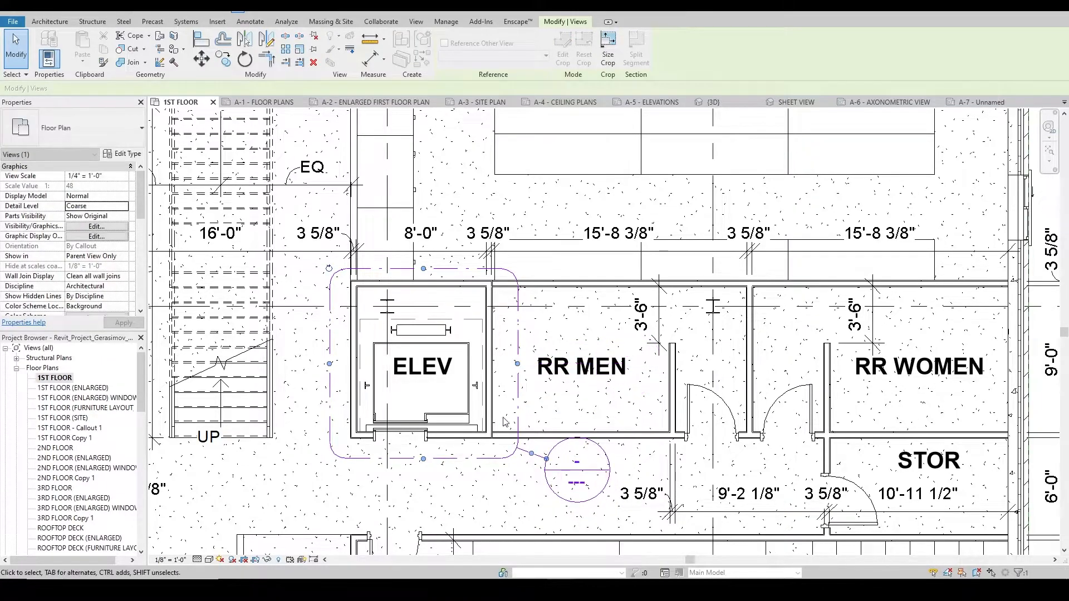
- Open the elevator callout's view, hide the section line and grids C and 3, and apply the hiding to the view permanently
{"action": "right_click", "coordinate": [544, 469]}
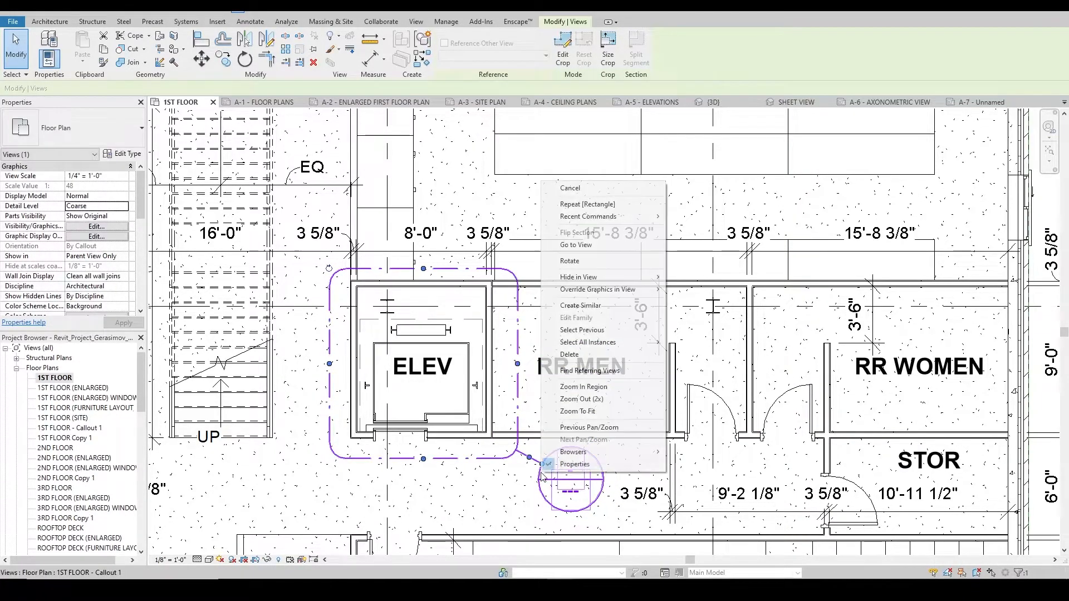
{"action": "left_click", "coordinate": [595, 246]}
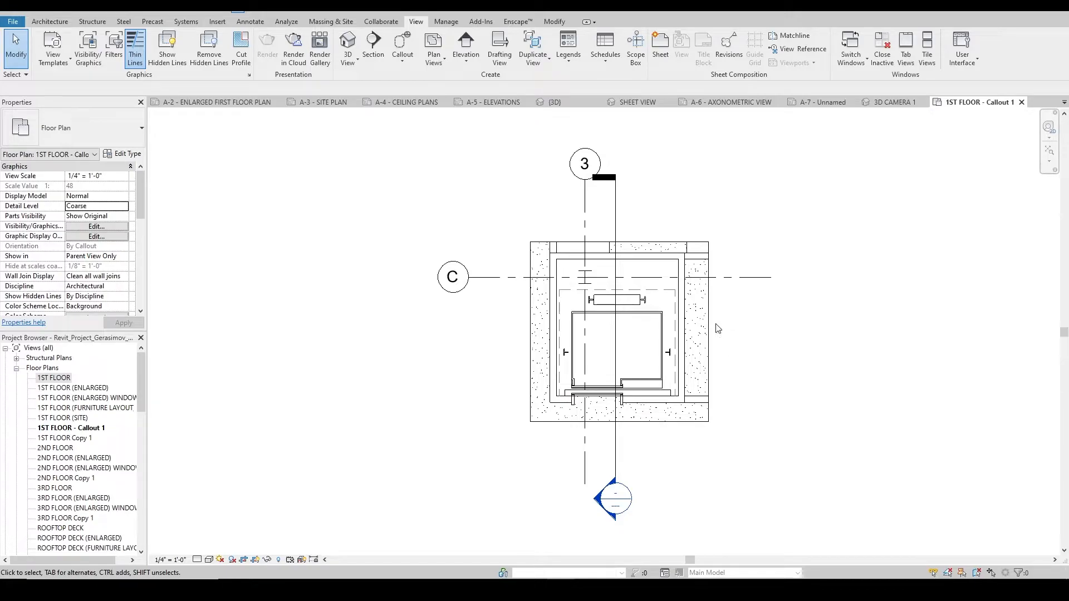
{"action": "left_click", "coordinate": [617, 456]}
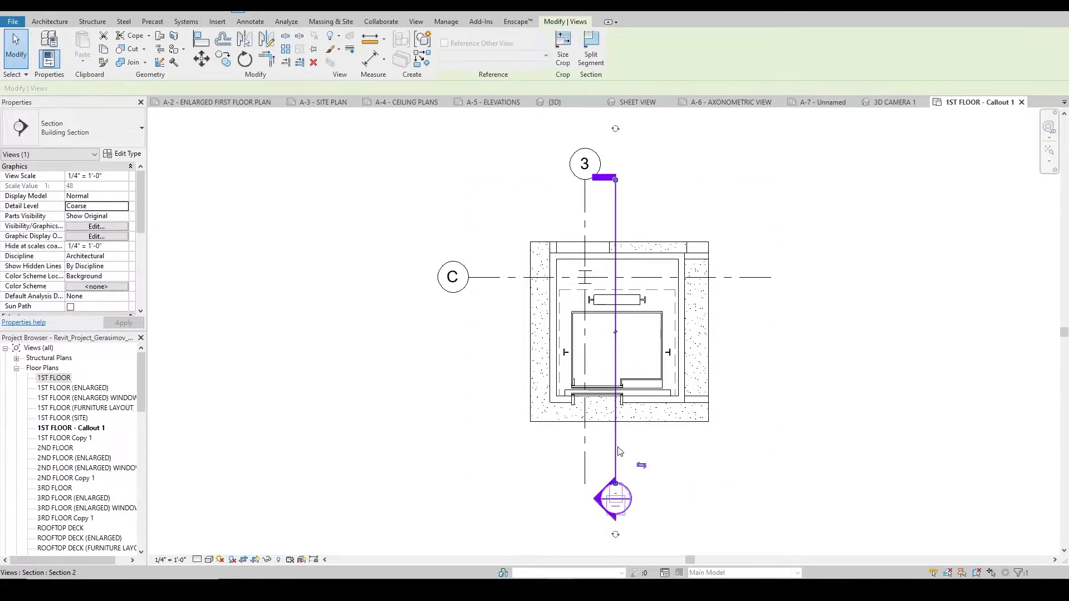
{"action": "key", "text": "h"}
{"action": "key", "text": "h"}
{"action": "left_click", "coordinate": [501, 277]}
{"action": "key", "text": "h"}
{"action": "key", "text": "h"}
{"action": "left_click", "coordinate": [585, 209]}
{"action": "key", "text": "h"}
{"action": "key", "text": "h"}
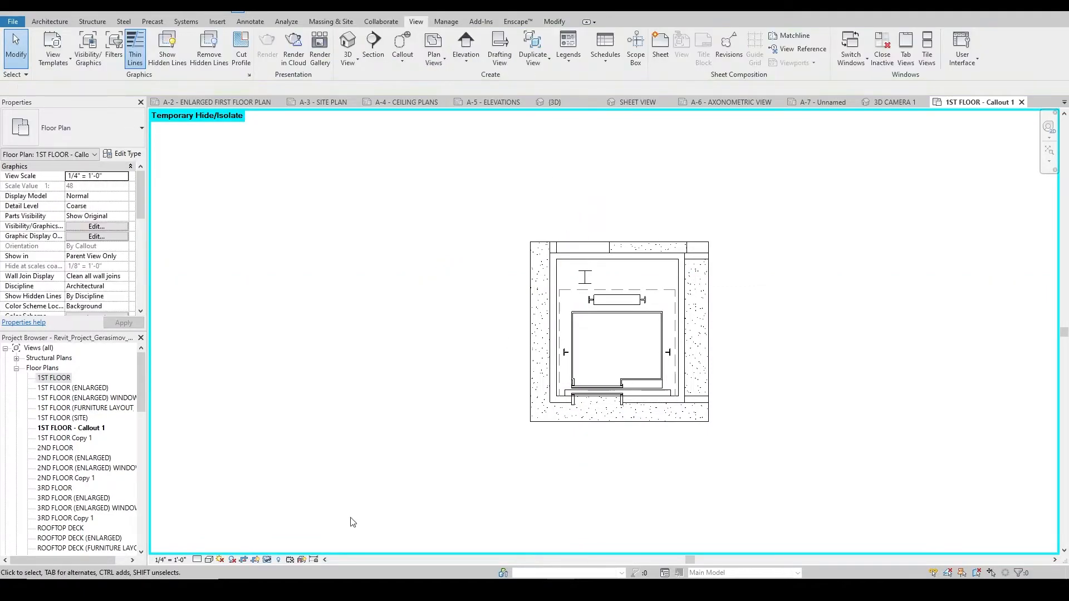
{"action": "left_click", "coordinate": [278, 560]}
{"action": "left_click", "coordinate": [303, 548]}
- Set the callout view's detail level to Fine and turn on anti-aliased smooth lines and ambient shadows
{"action": "left_click", "coordinate": [197, 560]}
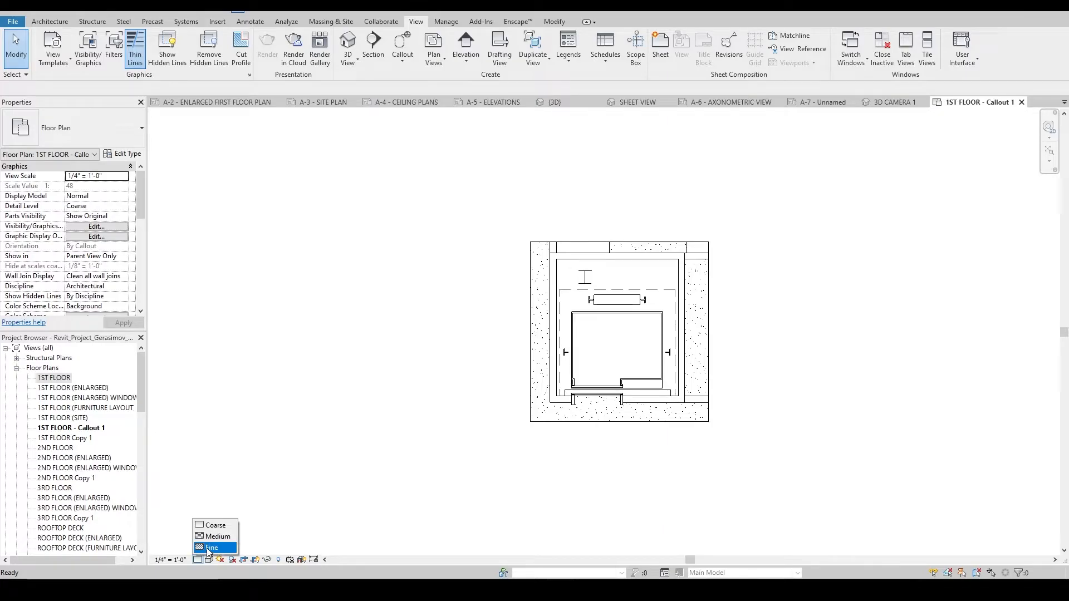
{"action": "left_click", "coordinate": [210, 548]}
{"action": "left_click", "coordinate": [209, 560]}
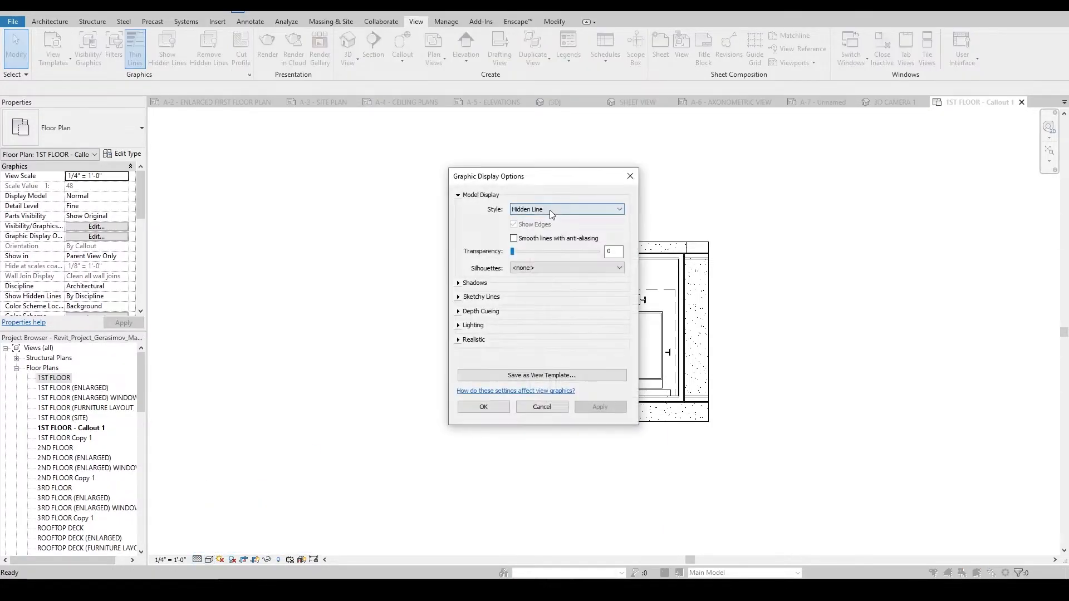
{"action": "left_click", "coordinate": [514, 238]}
{"action": "left_click", "coordinate": [458, 283]}
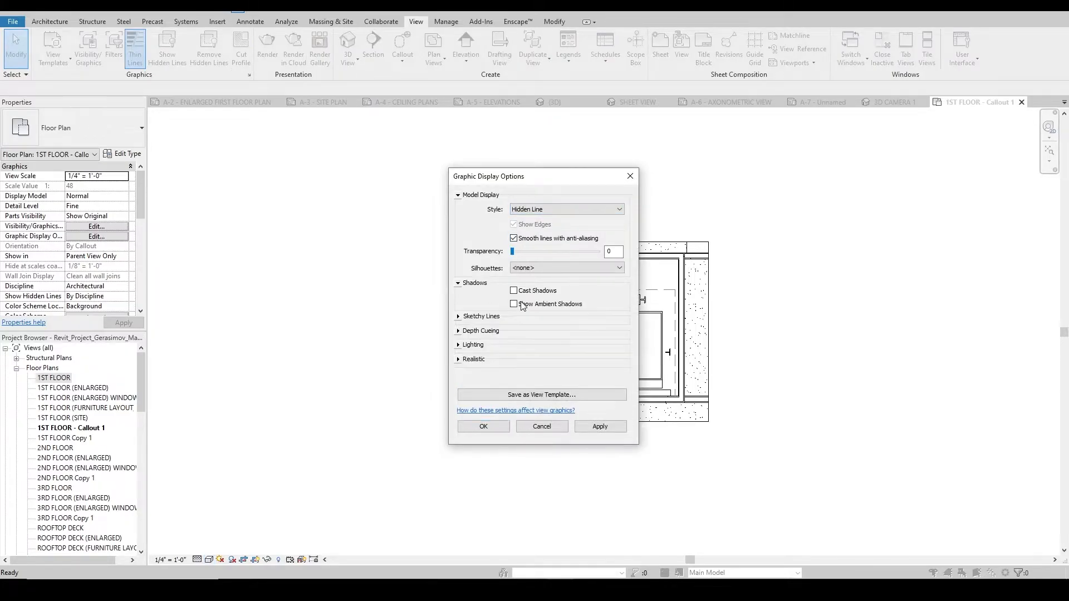
{"action": "left_click", "coordinate": [612, 428]}
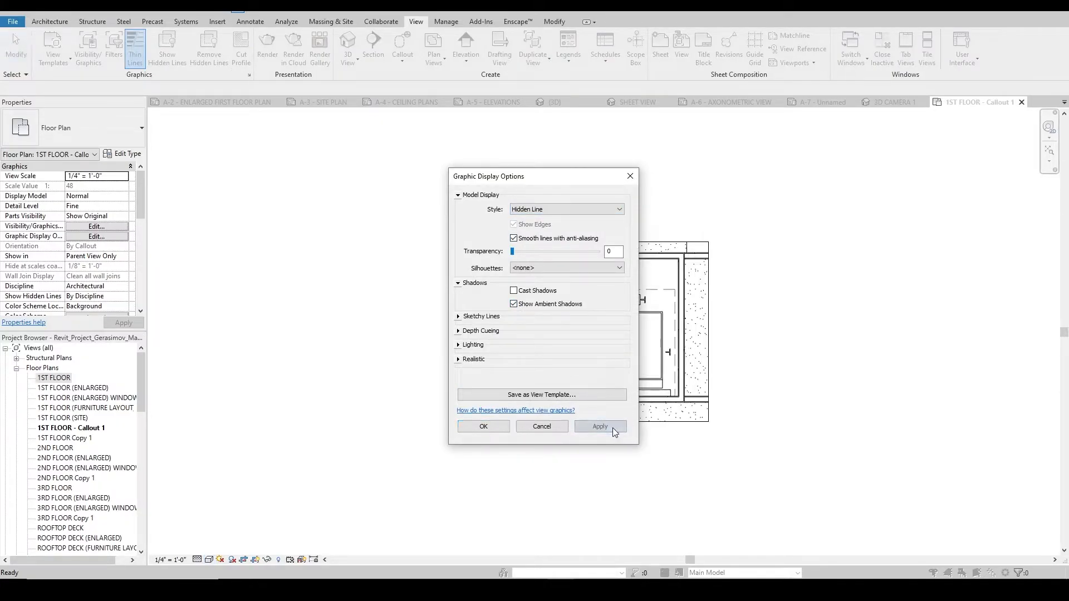
{"action": "left_click", "coordinate": [501, 428]}
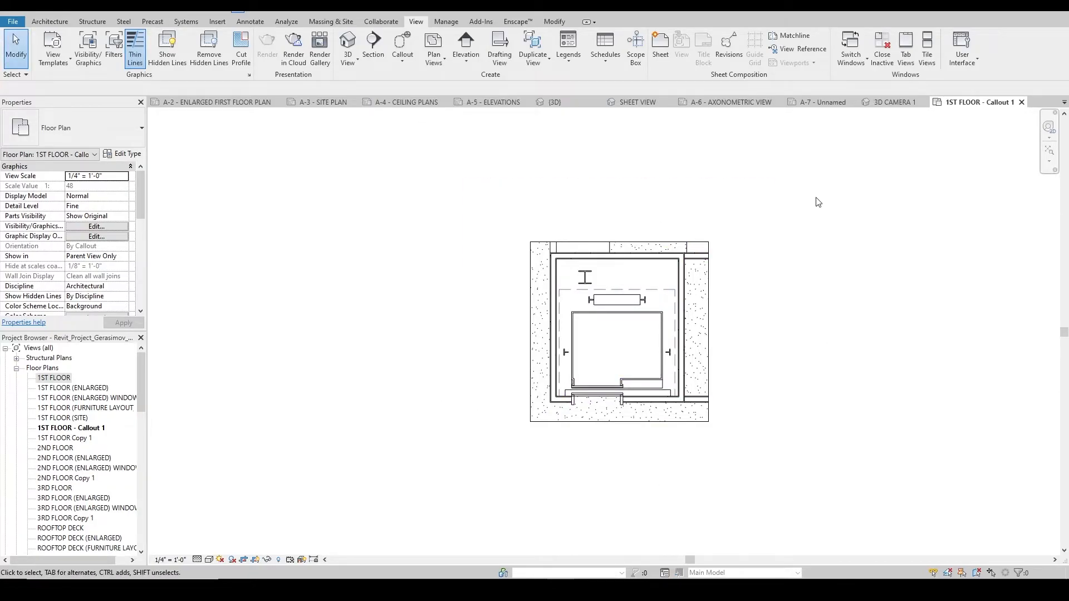
- Place the 1ST FLOOR - Callout 1 view on sheet A-7 near the sheet's upper-left corner
{"action": "left_click", "coordinate": [822, 101]}
{"action": "left_click", "coordinate": [62, 429]}
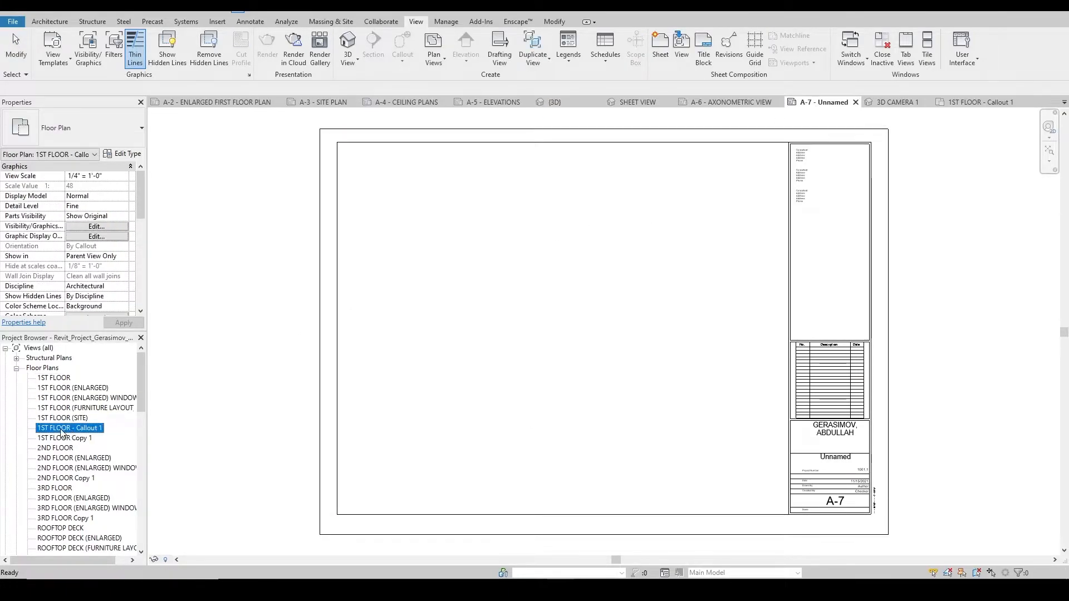
{"action": "left_click", "coordinate": [382, 200]}
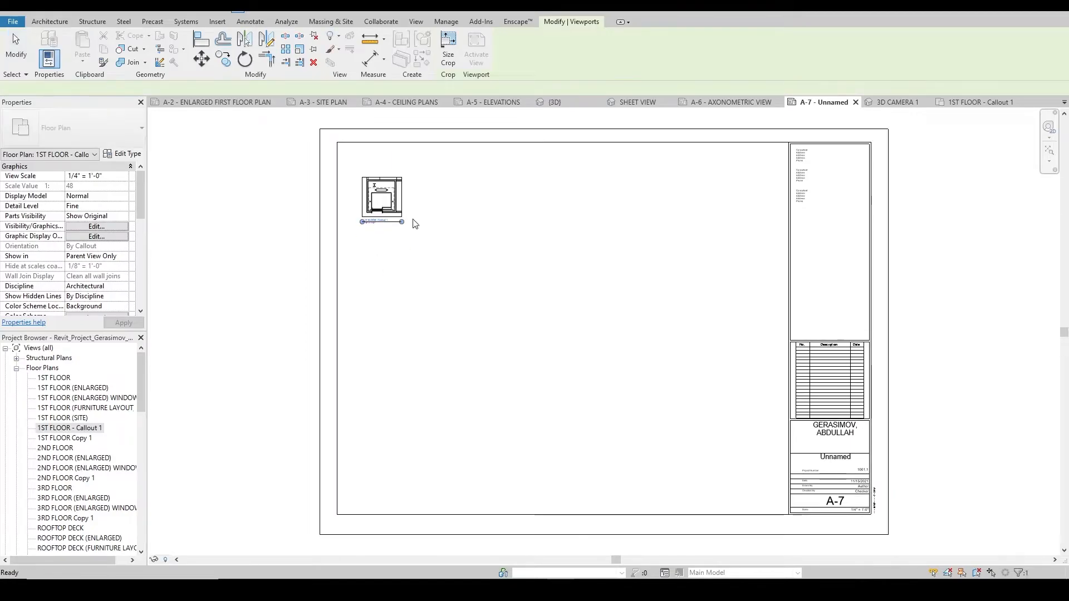
- Set the callout viewport's scale to 1/2" = 1'-0" and reposition it inside the sheet border's upper-left corner
{"action": "left_click", "coordinate": [378, 199]}
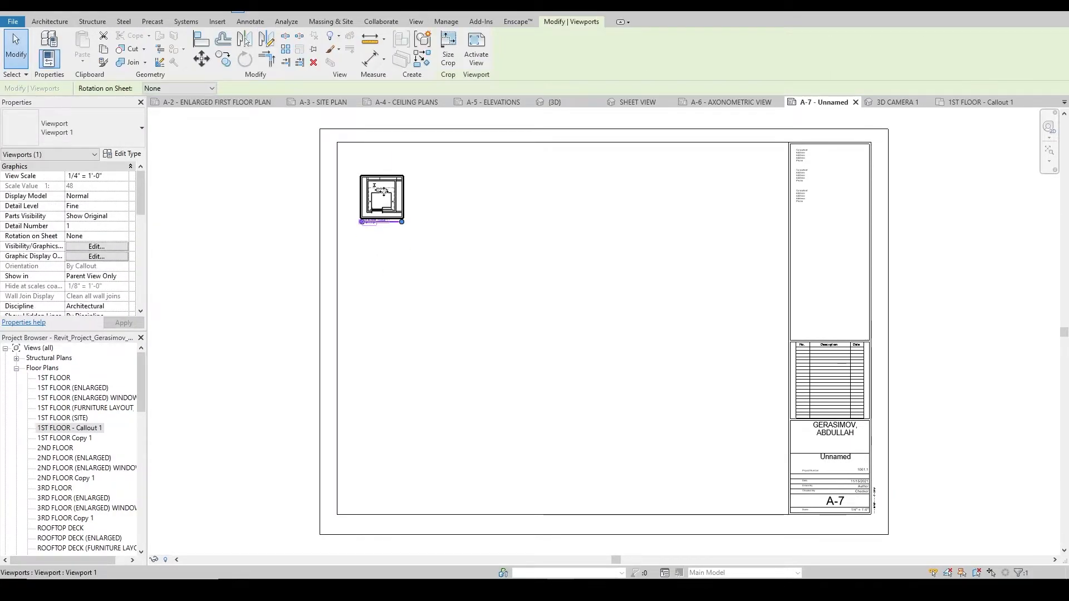
{"action": "left_click", "coordinate": [125, 177]}
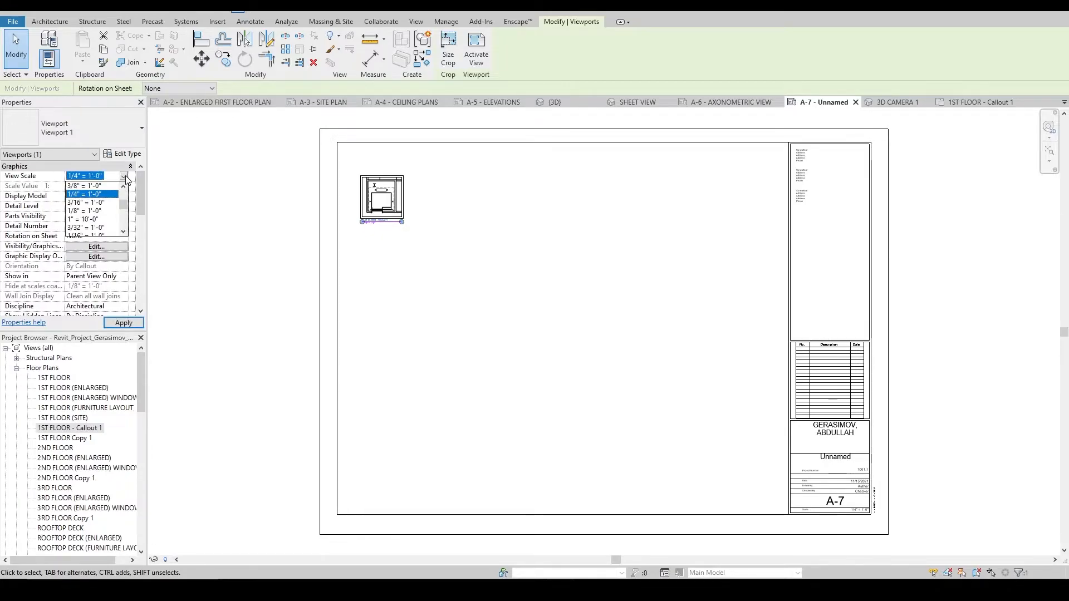
{"action": "scroll", "coordinate": [105, 198], "scroll_direction": "up", "scroll_amount": 2}
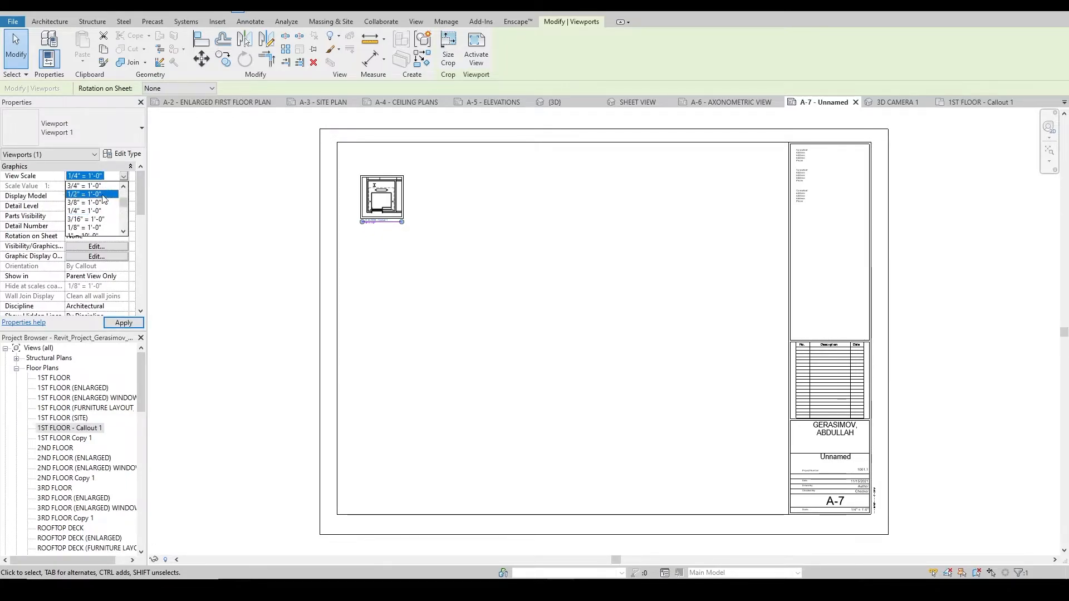
{"action": "left_click", "coordinate": [102, 193]}
{"action": "left_click_drag", "start_coordinate": [411, 181], "coordinate": [404, 208]}
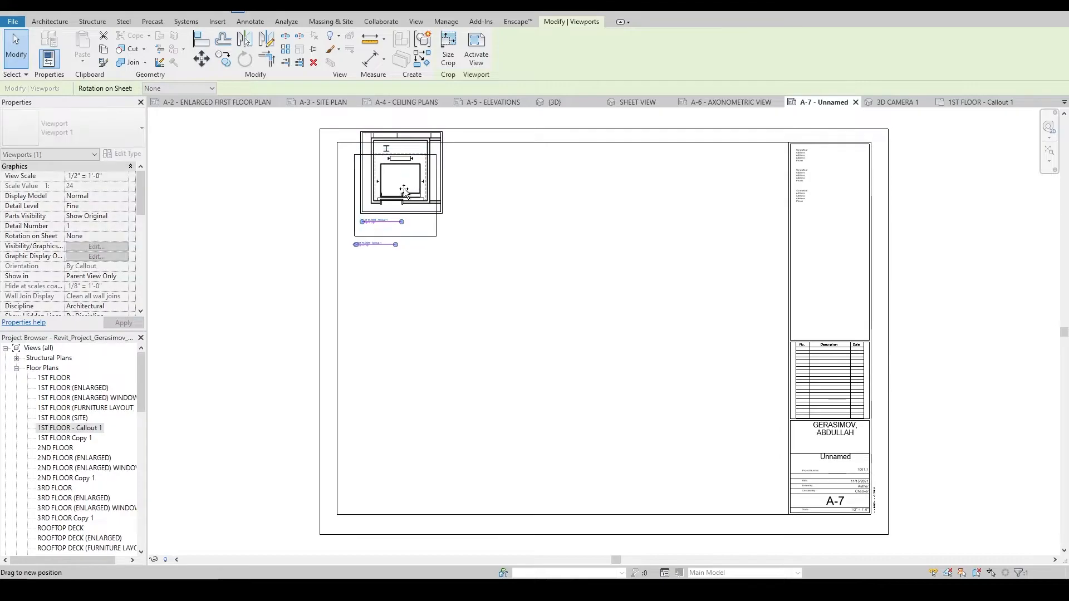
{"action": "left_click", "coordinate": [459, 238]}
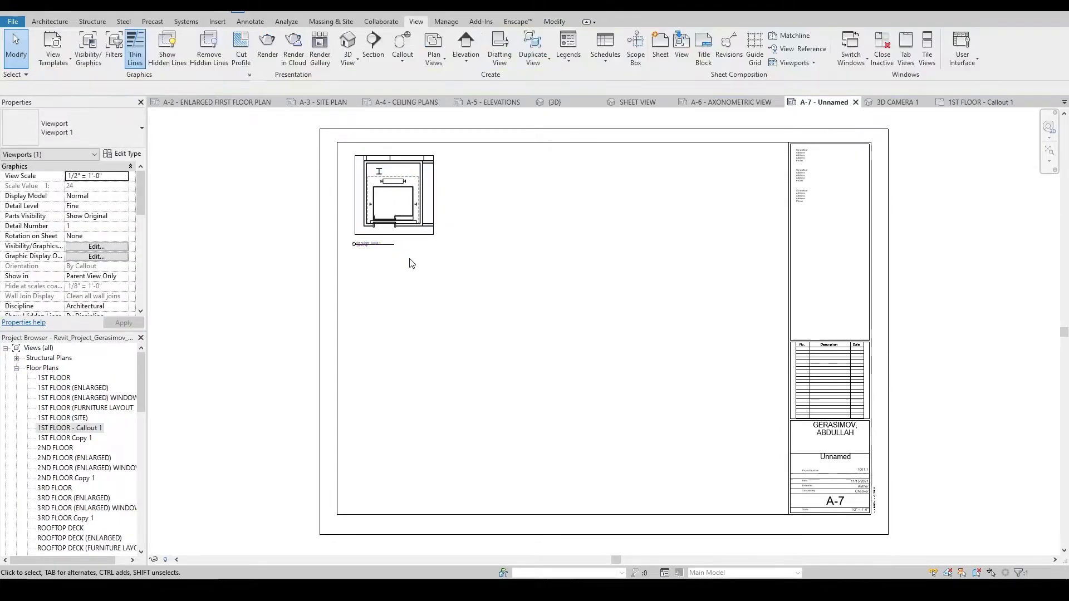
- Change the callout viewport's type to Viewport (No Title) through its title below the elevator plan
{"action": "scroll", "coordinate": [371, 249], "scroll_direction": "up", "scroll_amount": 4}
{"action": "left_click", "coordinate": [373, 241]}
{"action": "left_click_drag", "start_coordinate": [373, 241], "coordinate": [449, 228]}
{"action": "left_click", "coordinate": [83, 128]}
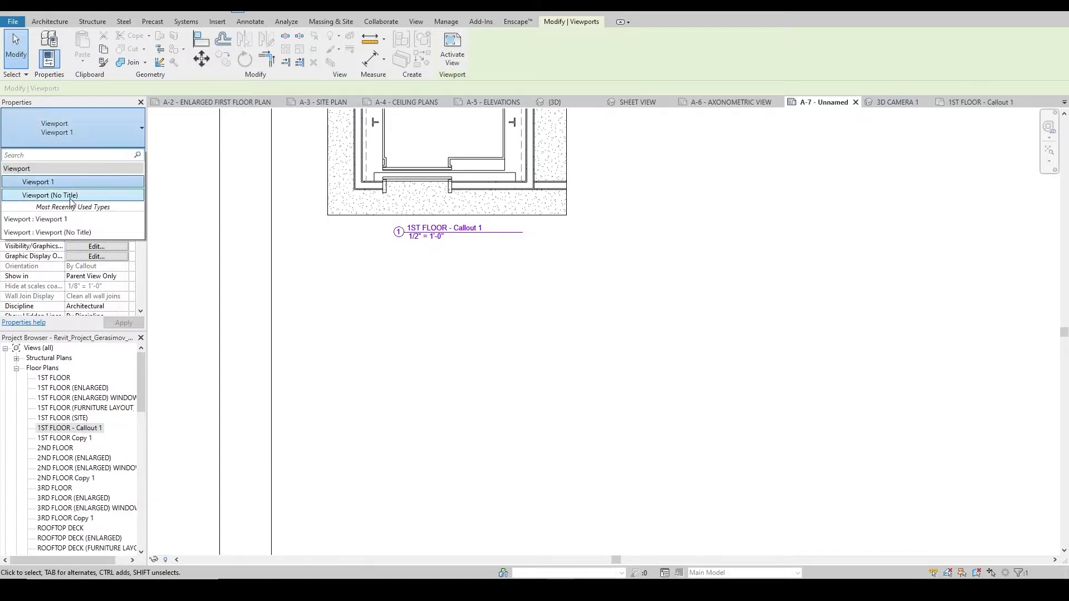
{"action": "left_click", "coordinate": [70, 196]}
{"action": "scroll", "coordinate": [476, 387], "scroll_direction": "down", "scroll_amount": 4}
{"action": "left_click", "coordinate": [596, 334]}
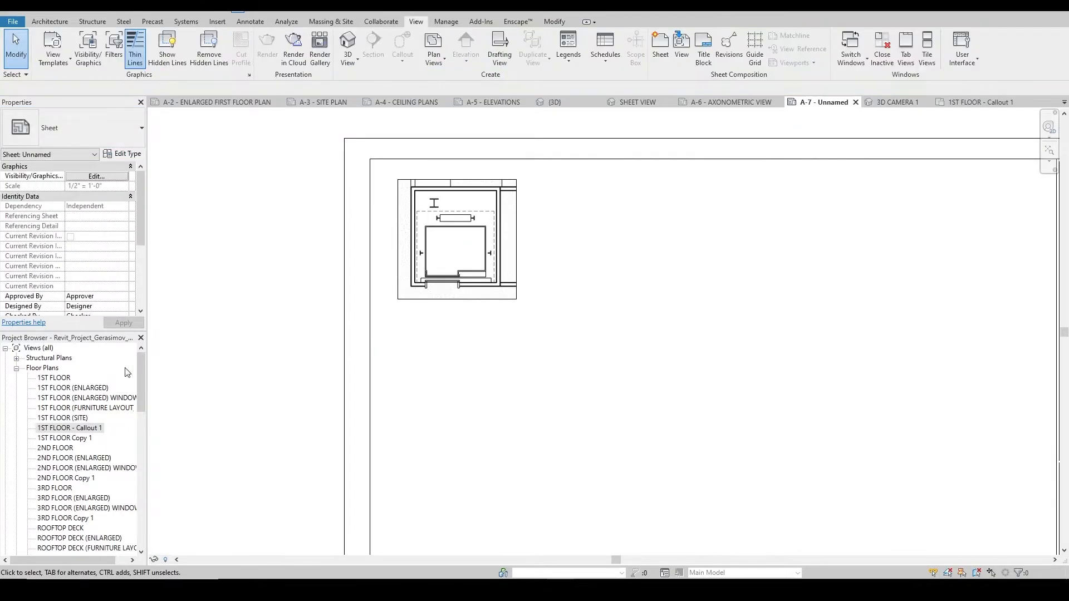
- Place the 3D CAMERA 1 view on sheet A-7, just to the right of the elevator callout
{"action": "left_click_drag", "start_coordinate": [144, 378], "coordinate": [140, 441]}
{"action": "left_click", "coordinate": [68, 431]}
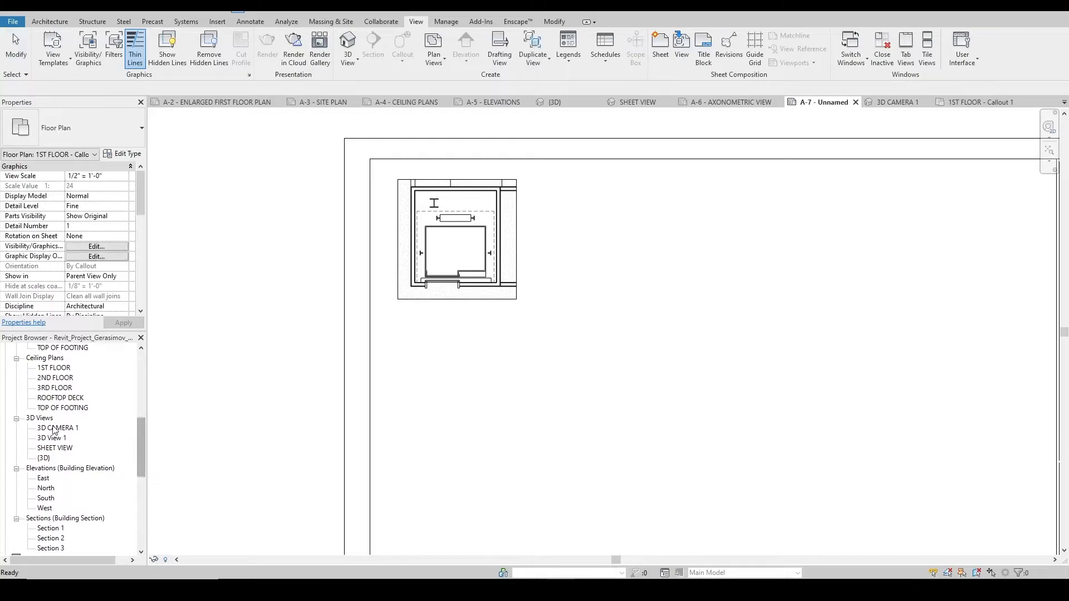
{"action": "left_click_drag", "start_coordinate": [563, 360], "coordinate": [558, 353]}
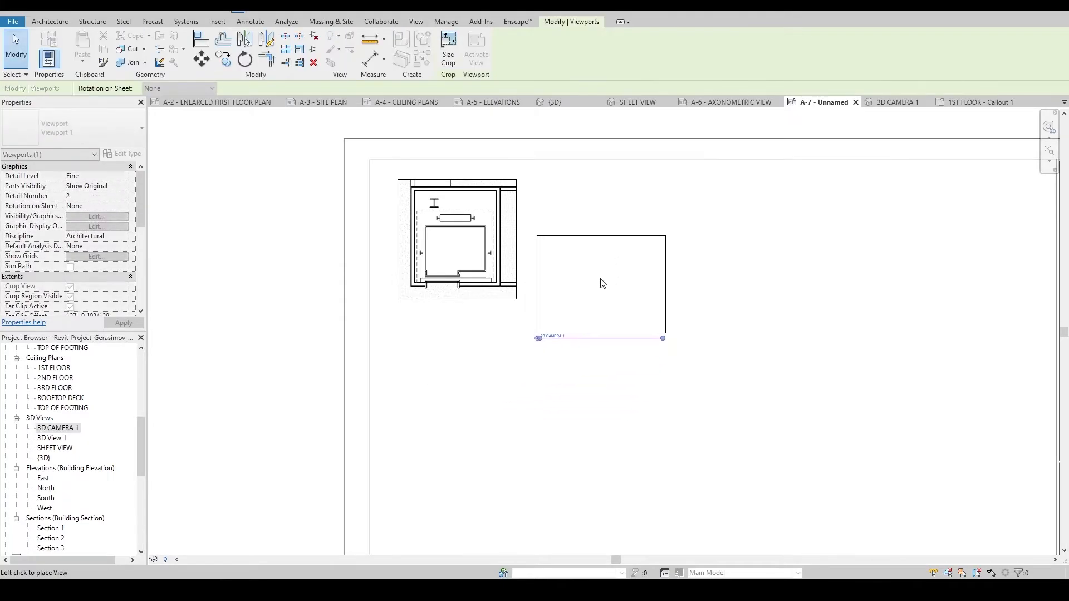
{"action": "scroll", "coordinate": [607, 241], "scroll_direction": "down", "scroll_amount": 1}
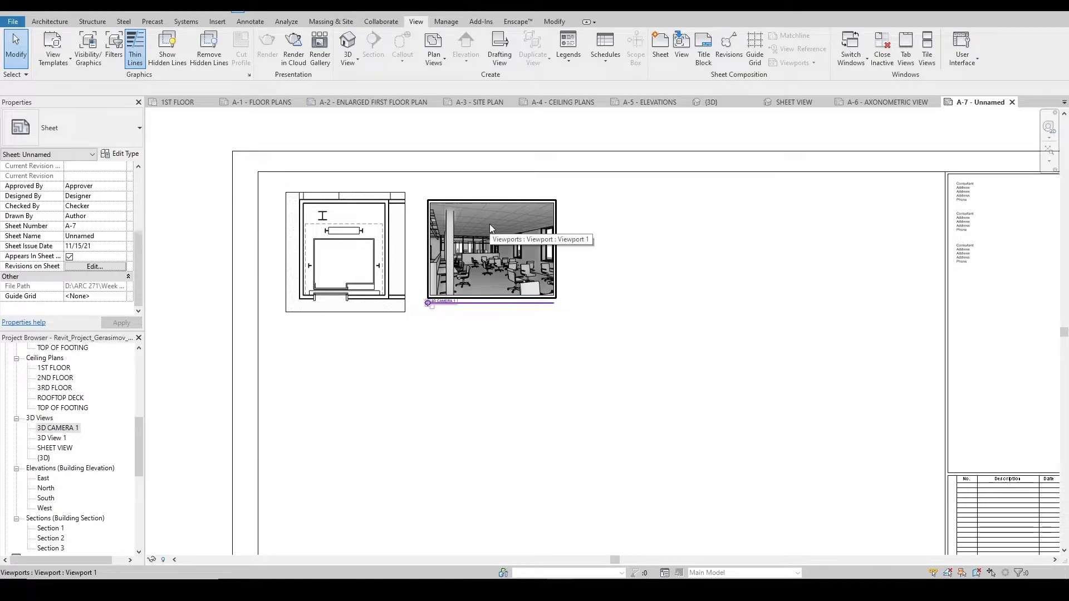
{"action": "scroll", "coordinate": [467, 216], "scroll_direction": "down", "scroll_amount": 2}
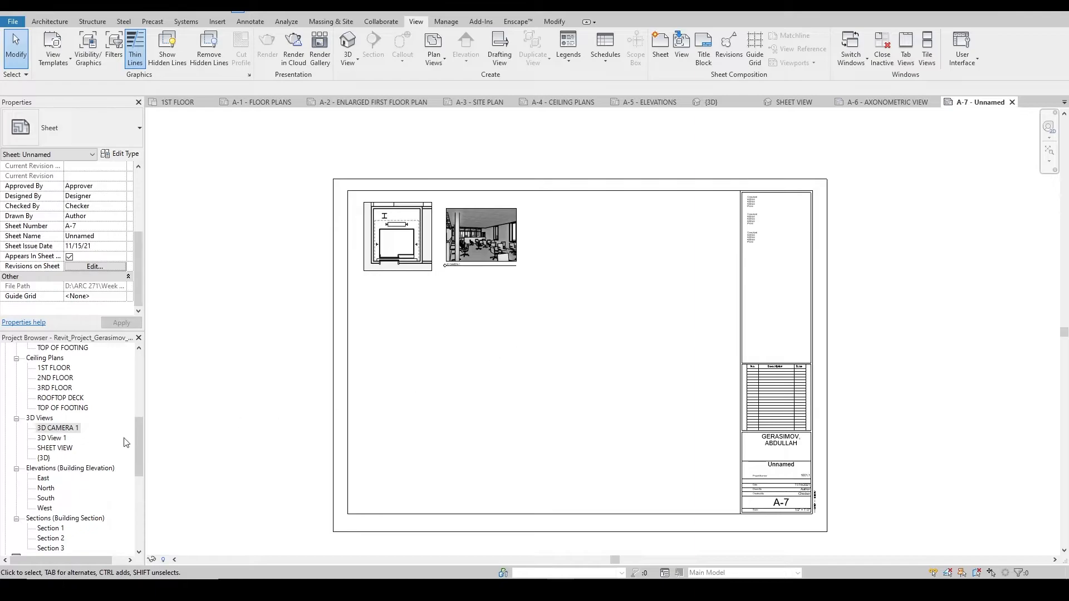
{"action": "left_click_drag", "start_coordinate": [139, 446], "coordinate": [136, 469]}
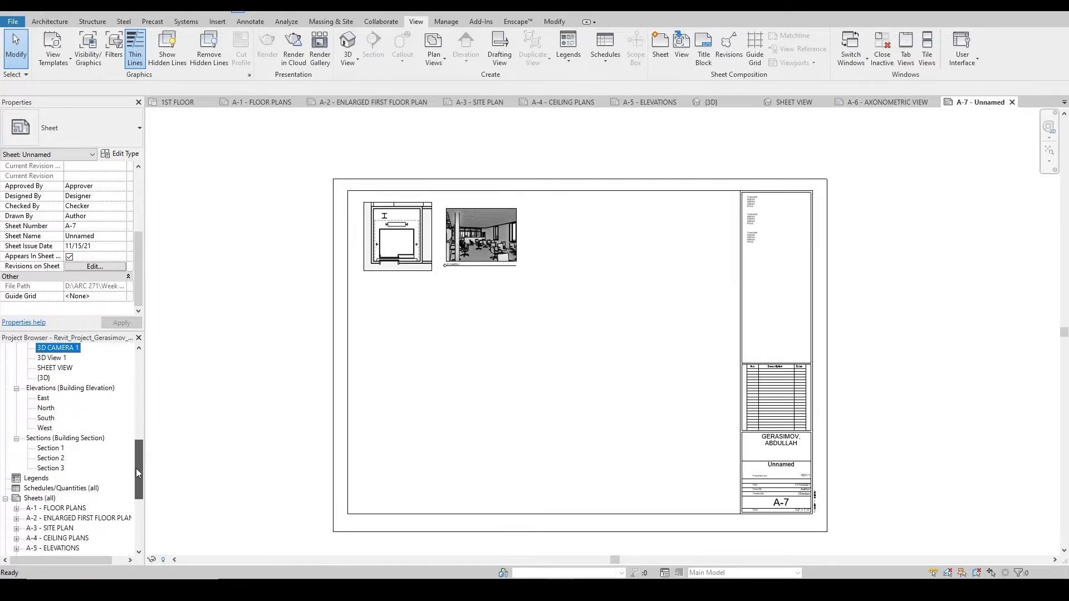
- Place the Section 1 view on sheet A-7, in the open area below the camera view
{"action": "left_click", "coordinate": [51, 449]}
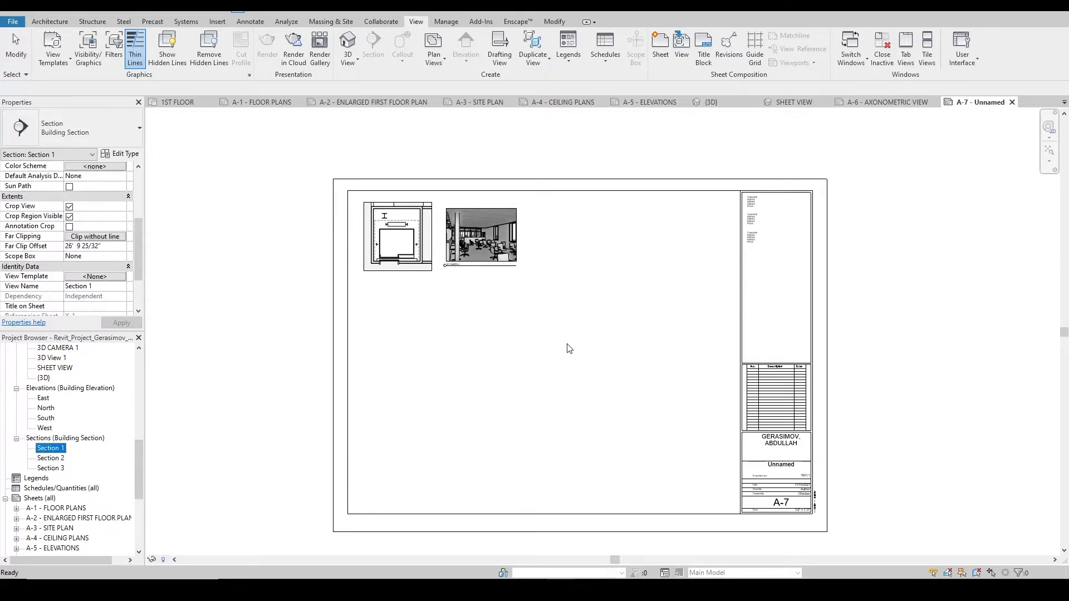
{"action": "left_click", "coordinate": [604, 321]}
{"action": "left_click_drag", "start_coordinate": [613, 304], "coordinate": [603, 364]}
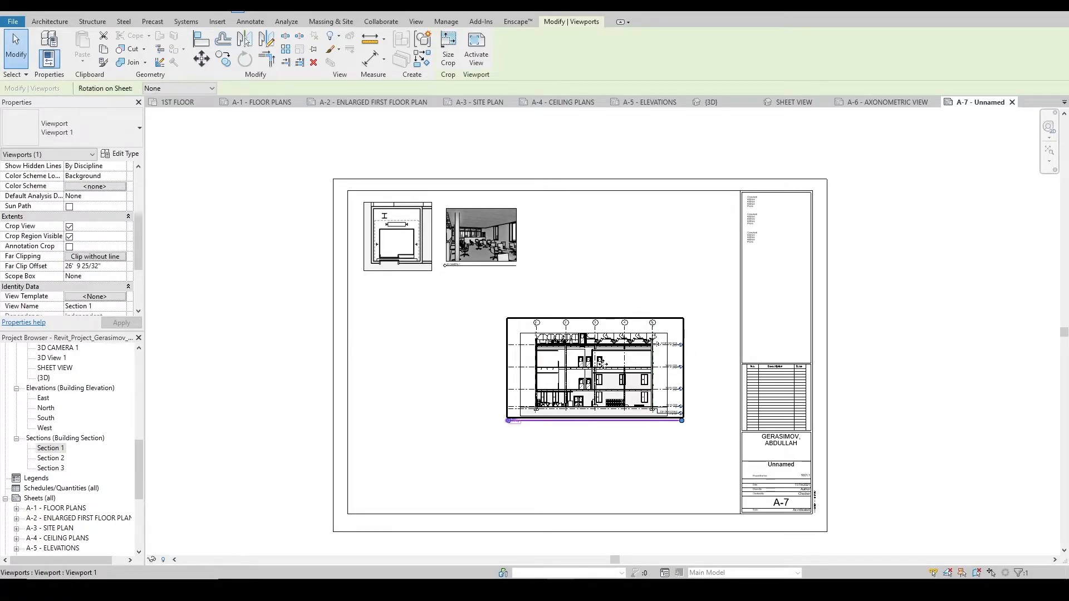
- Set the Section 1 view's scale to 1/4" = 1'-0" and reposition its viewport below the elevator callout and camera view
{"action": "double_click", "coordinate": [578, 346]}
{"action": "scroll", "coordinate": [116, 172], "scroll_direction": "up", "scroll_amount": 3}
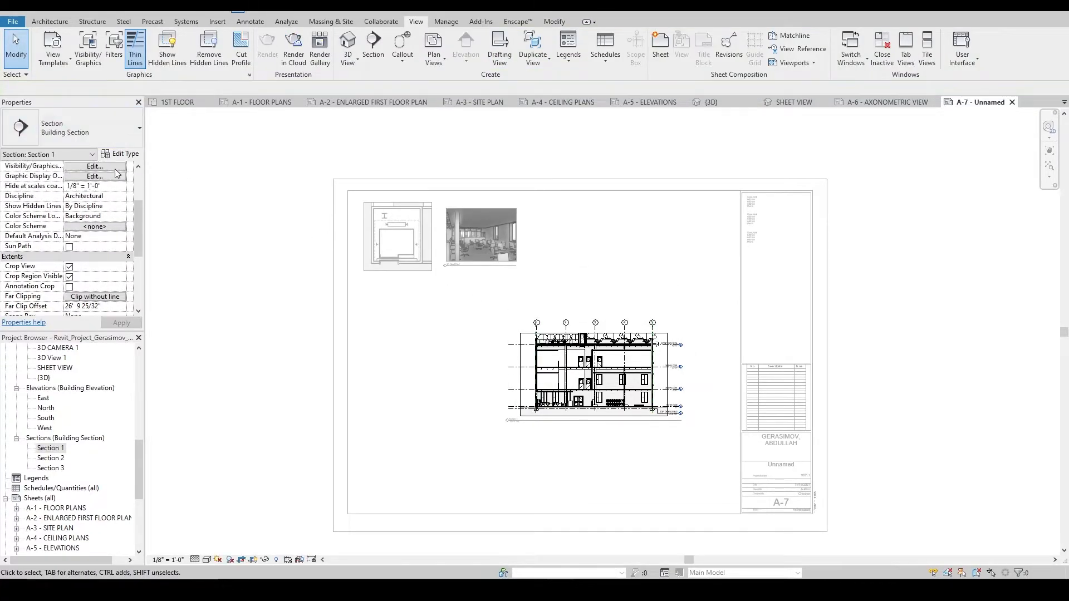
{"action": "left_click", "coordinate": [120, 176]}
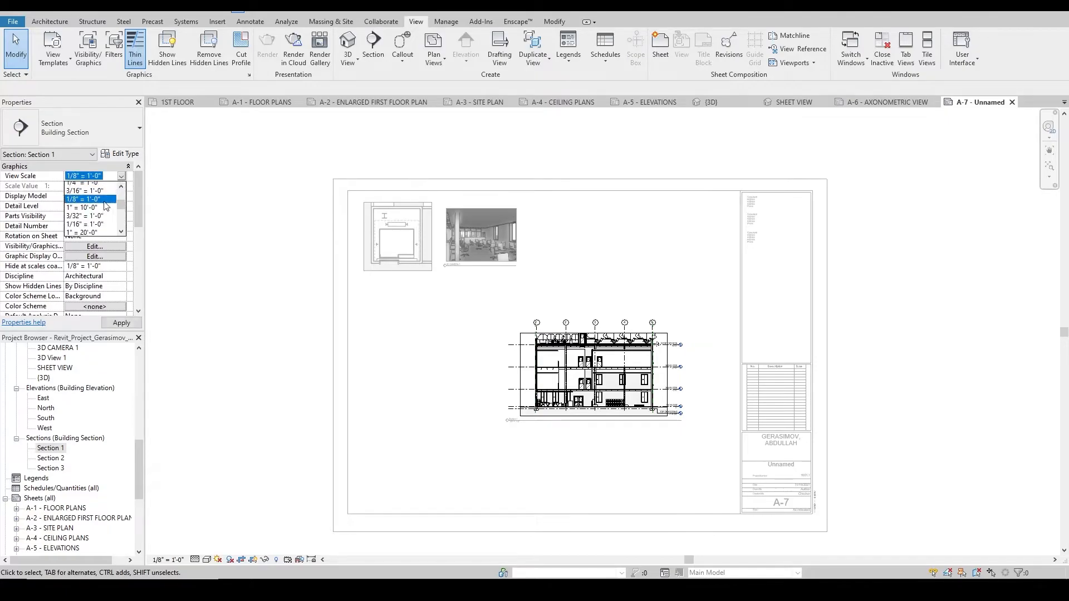
{"action": "left_click", "coordinate": [90, 194]}
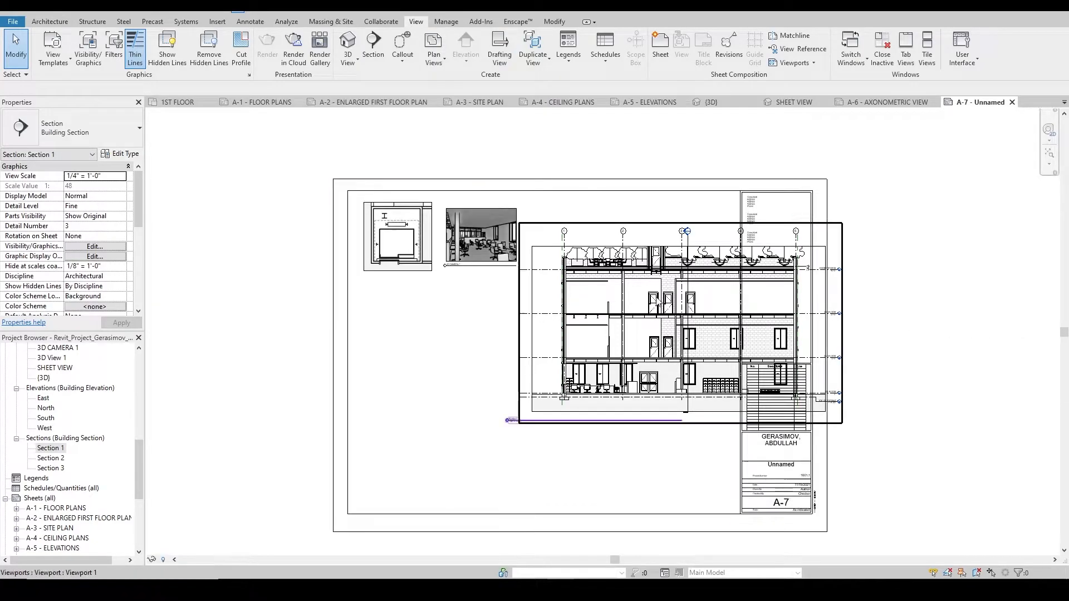
{"action": "left_click", "coordinate": [669, 283]}
{"action": "left_click_drag", "start_coordinate": [670, 283], "coordinate": [514, 342]}
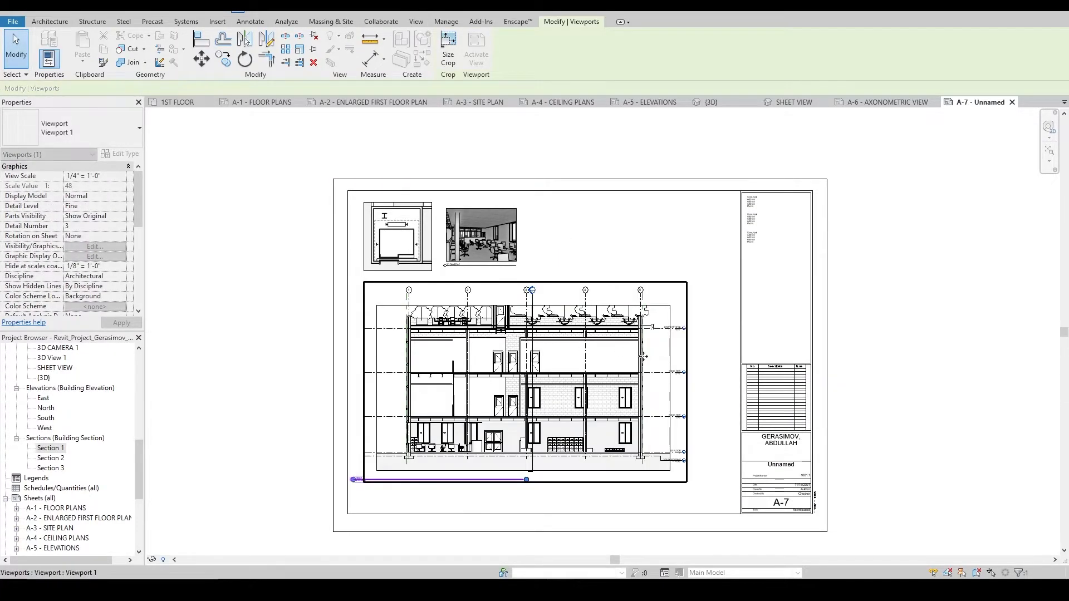
- Extend the upper edge of Section 1's crop region above the rooftop trees
{"action": "double_click", "coordinate": [550, 298]}
{"action": "scroll", "coordinate": [551, 301], "scroll_direction": "up", "scroll_amount": 3}
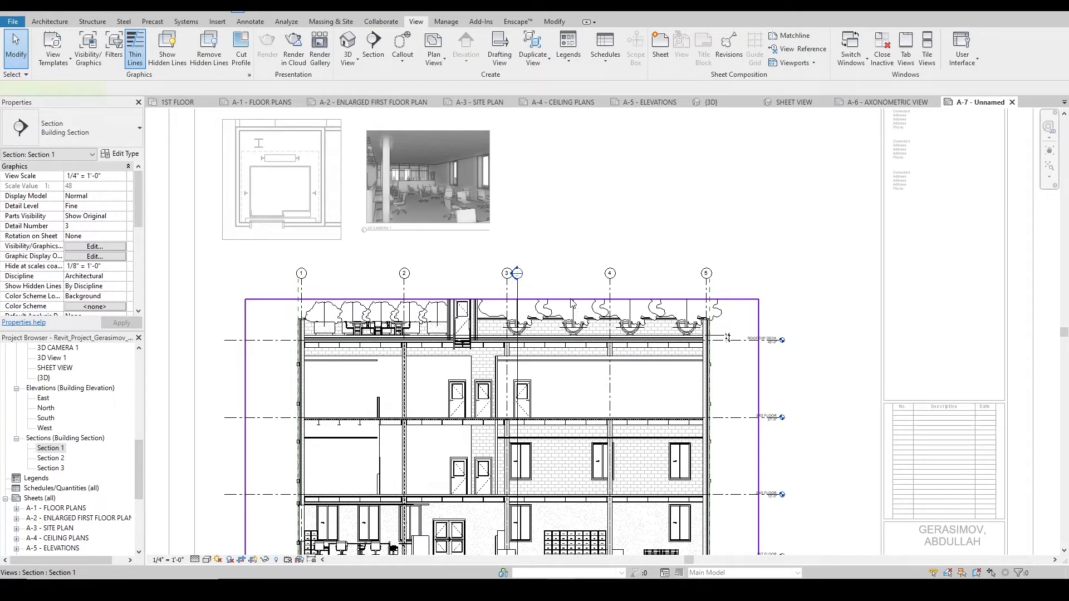
{"action": "left_click", "coordinate": [572, 300]}
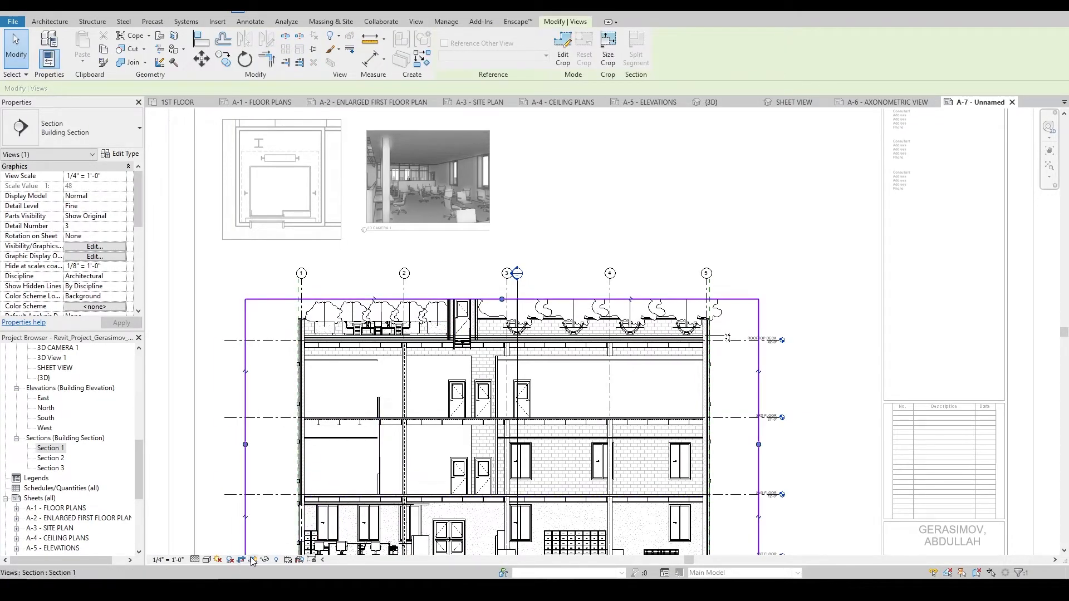
{"action": "left_click_drag", "start_coordinate": [502, 300], "coordinate": [502, 261]}
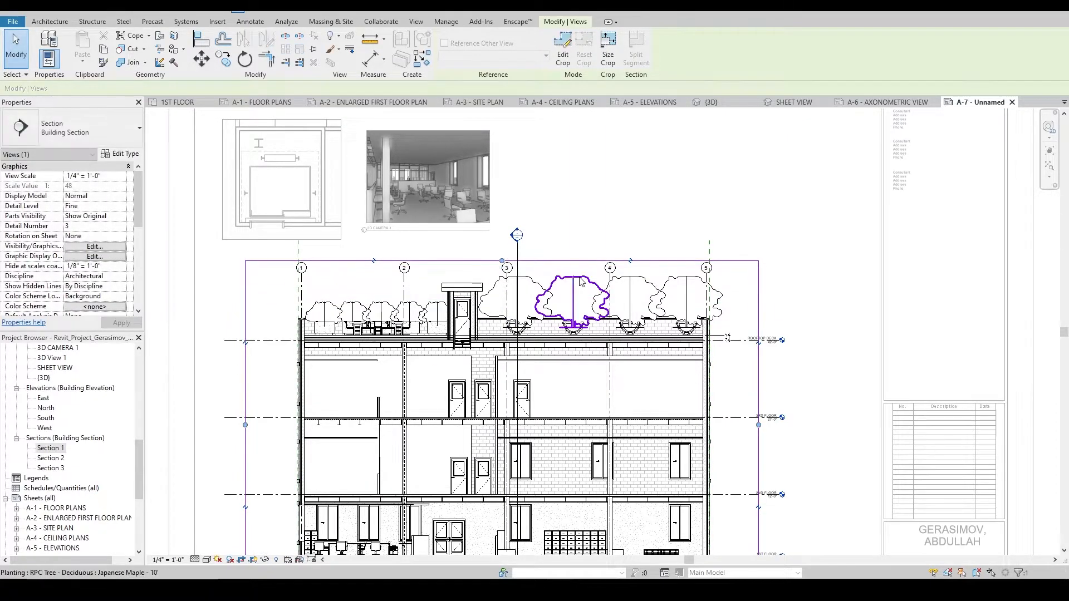
- Temporarily hide the tree planting and grid line categories in the Section 1 view
{"action": "scroll", "coordinate": [579, 281], "scroll_direction": "down", "scroll_amount": 3}
{"action": "scroll", "coordinate": [575, 240], "scroll_direction": "up", "scroll_amount": 3}
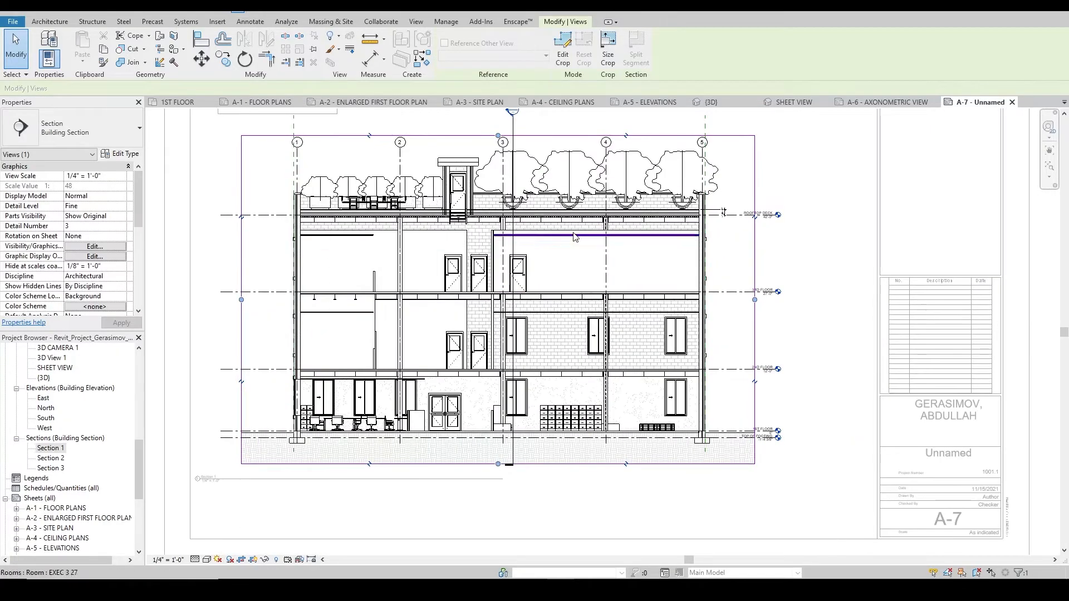
{"action": "left_click", "coordinate": [563, 157]}
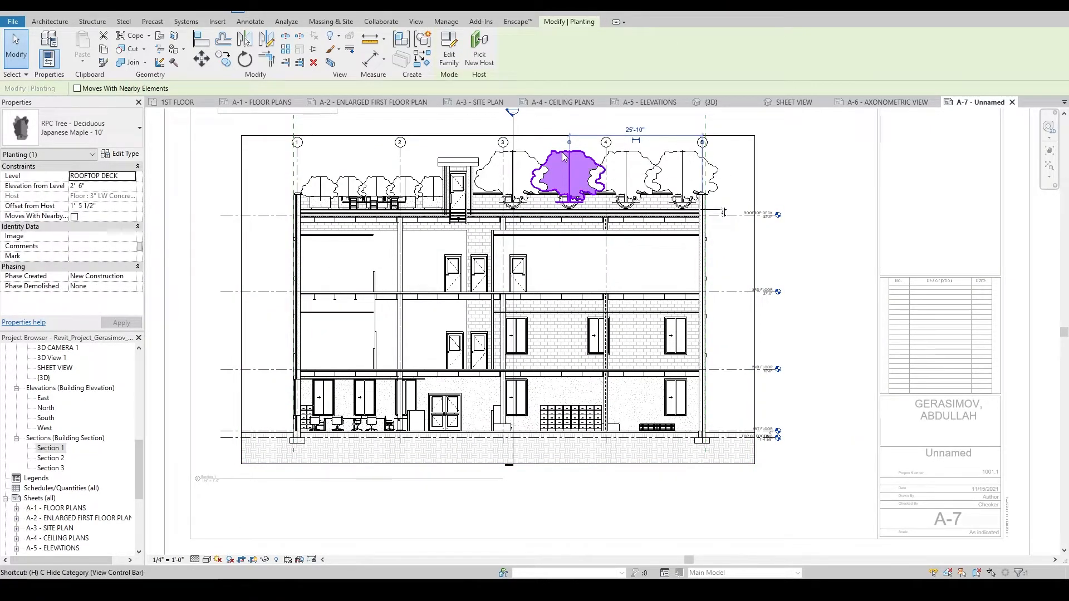
{"action": "key", "text": "h"}
{"action": "key", "text": "c"}
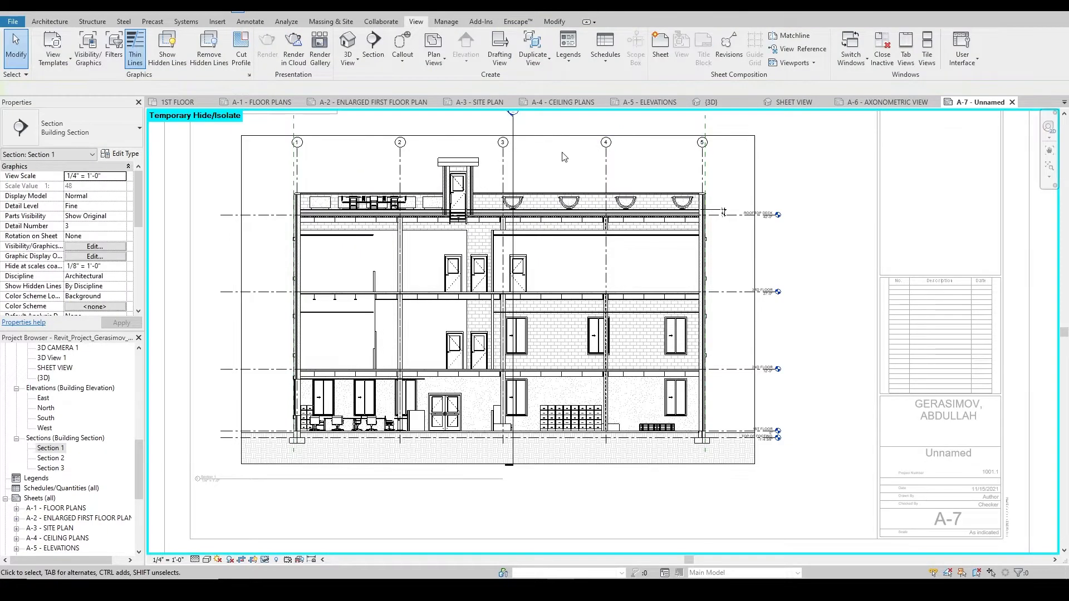
{"action": "left_click", "coordinate": [400, 167]}
{"action": "key", "text": "h"}
{"action": "key", "text": "c"}
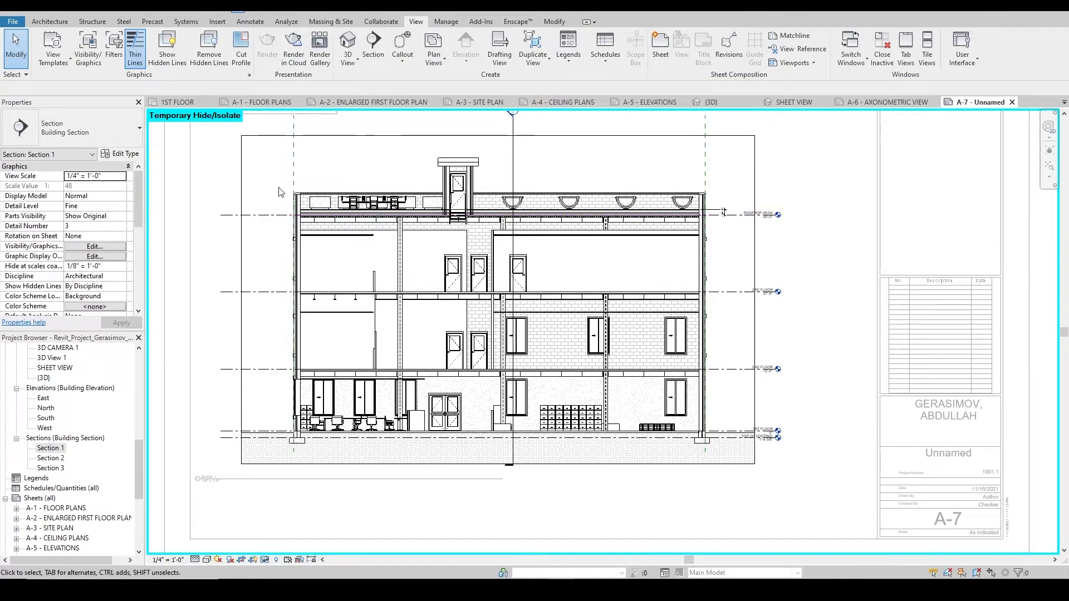
- Hide the categories of the dashed vertical edge lines and section marker, and apply the temporary hiding permanently to Section 1
{"action": "left_click", "coordinate": [294, 174]}
{"action": "key", "text": "h"}
{"action": "key", "text": "c"}
{"action": "left_click", "coordinate": [513, 167]}
{"action": "key", "text": "h"}
{"action": "key", "text": "c"}
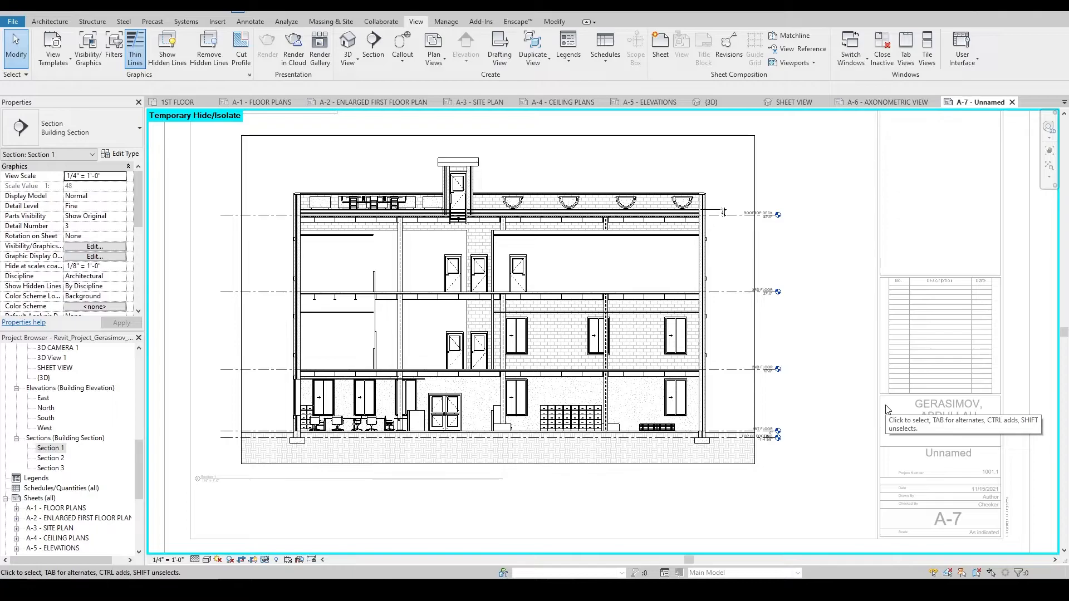
{"action": "left_click", "coordinate": [258, 559]}
{"action": "left_click", "coordinate": [301, 481]}
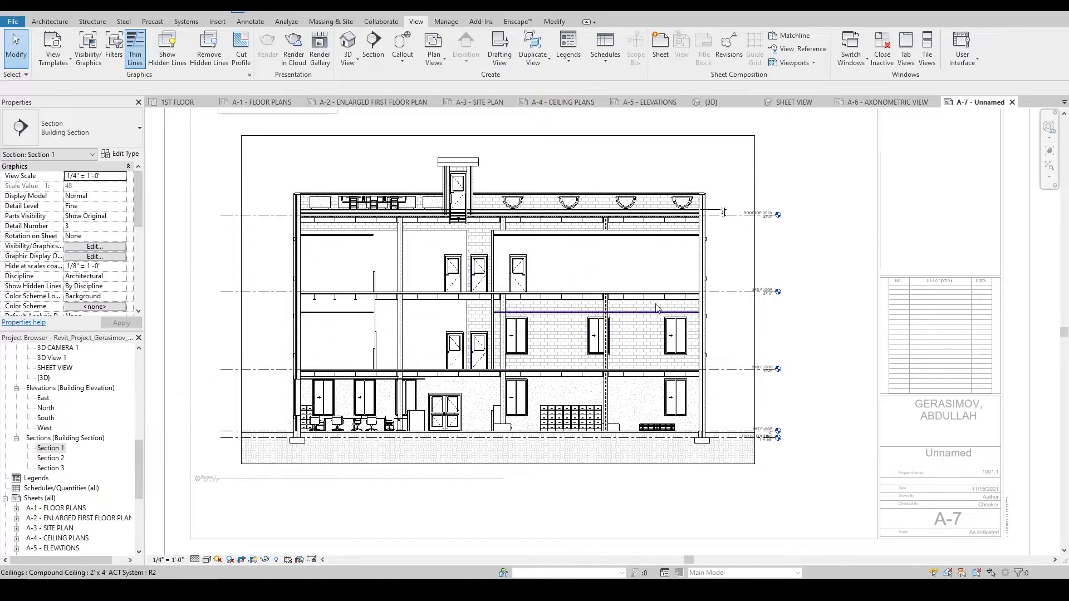
- Draw a callout around the parapet wall at ROOFTOP DECK in Section 1 and move its bubble above the 1'-0 1/2" dimension
{"action": "scroll", "coordinate": [716, 217], "scroll_direction": "up", "scroll_amount": 5}
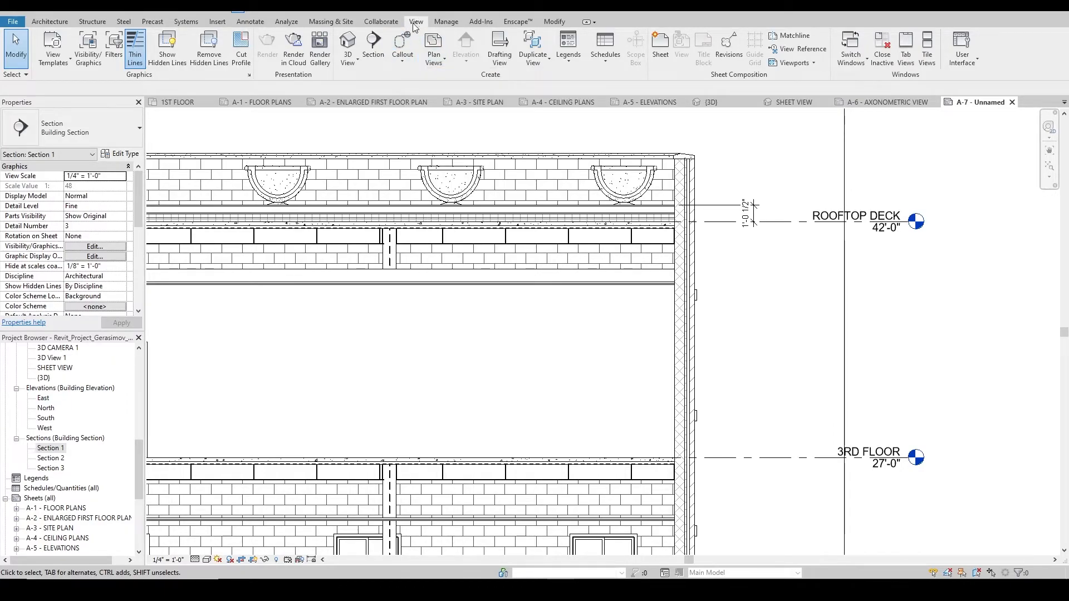
{"action": "left_click", "coordinate": [403, 43]}
{"action": "scroll", "coordinate": [741, 136], "scroll_direction": "up", "scroll_amount": 2}
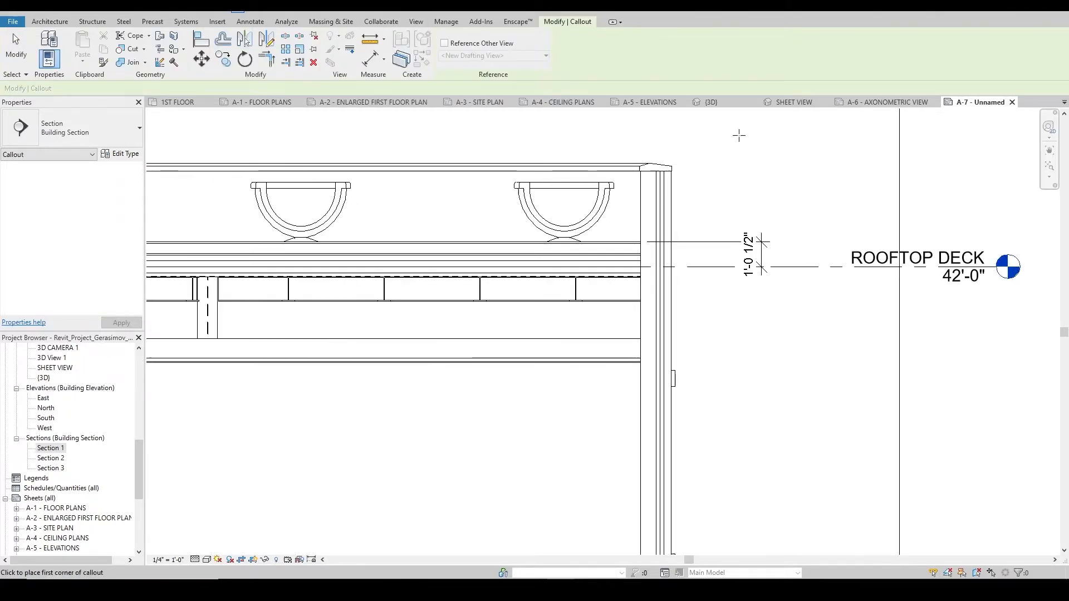
{"action": "left_click", "coordinate": [625, 144]}
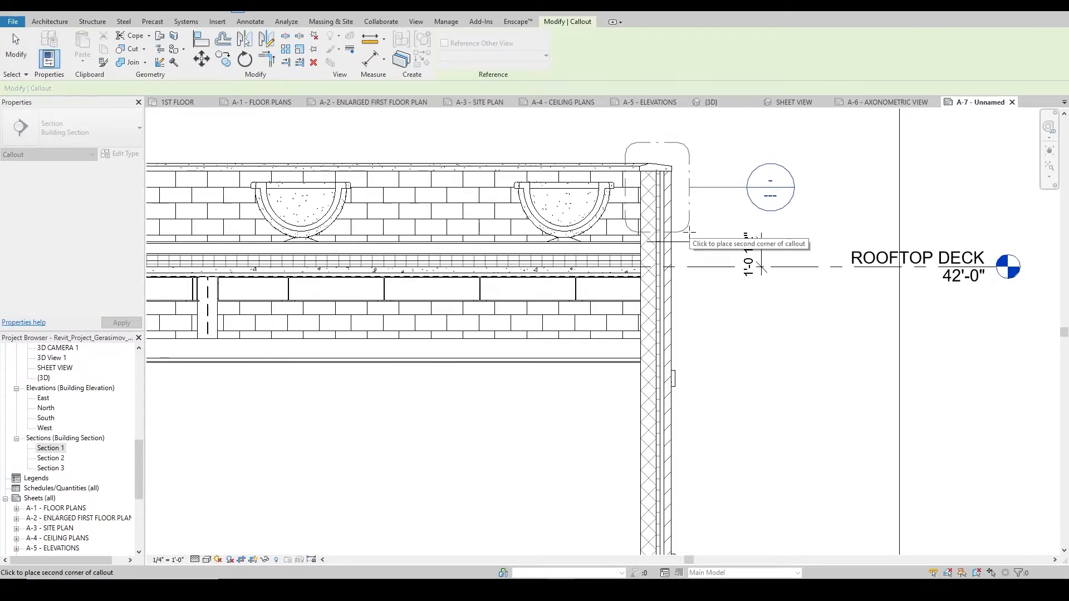
{"action": "left_click", "coordinate": [692, 290]}
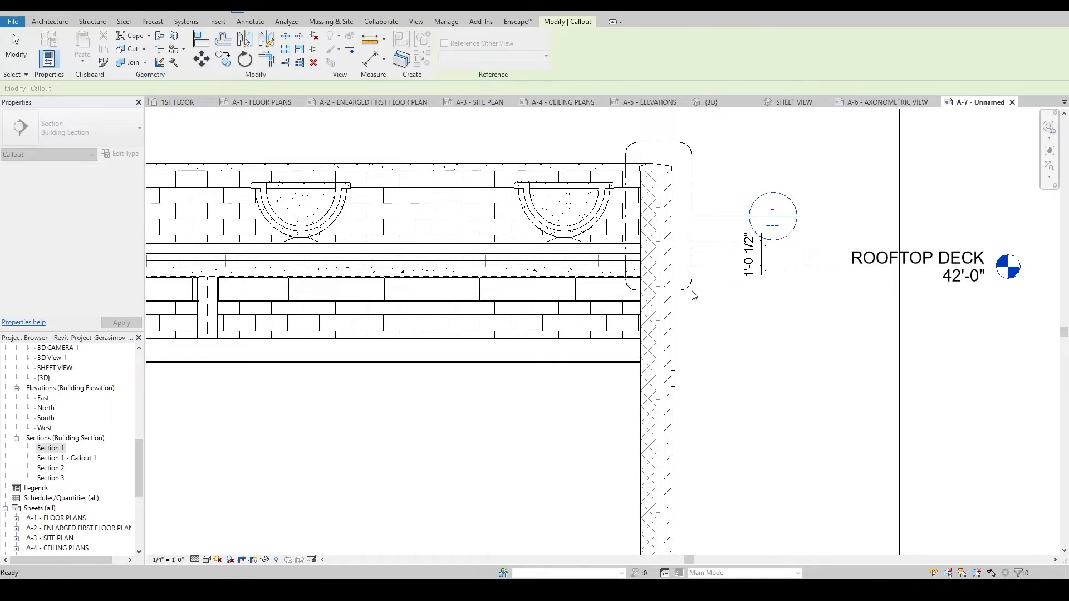
{"action": "left_click", "coordinate": [751, 217]}
{"action": "left_click_drag", "start_coordinate": [749, 216], "coordinate": [743, 180]}
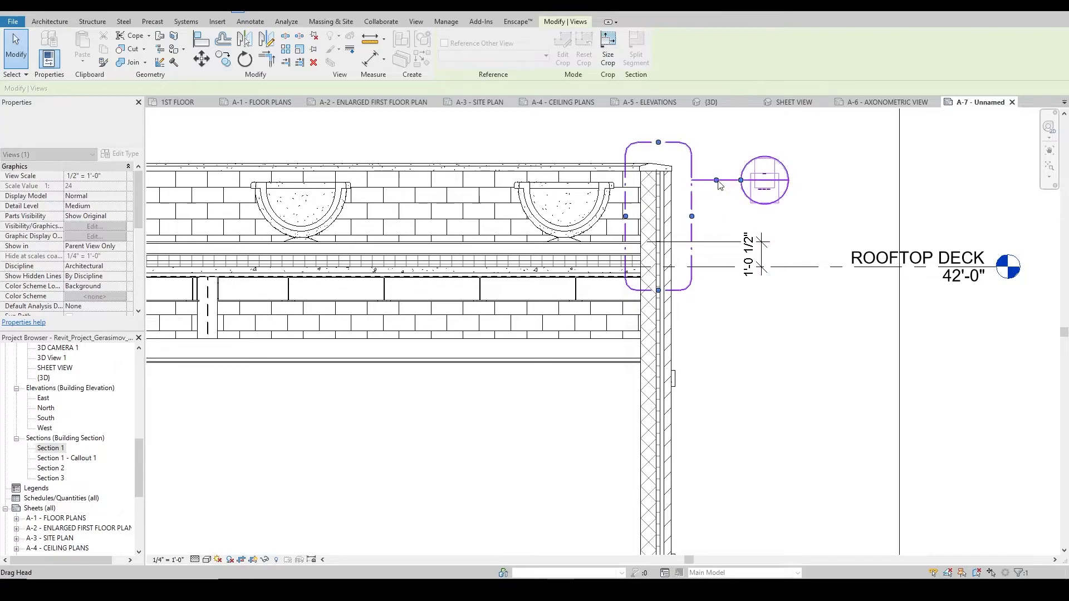
- Open the parapet callout's own view to examine it, and return to sheet A-7
{"action": "right_click", "coordinate": [691, 196]}
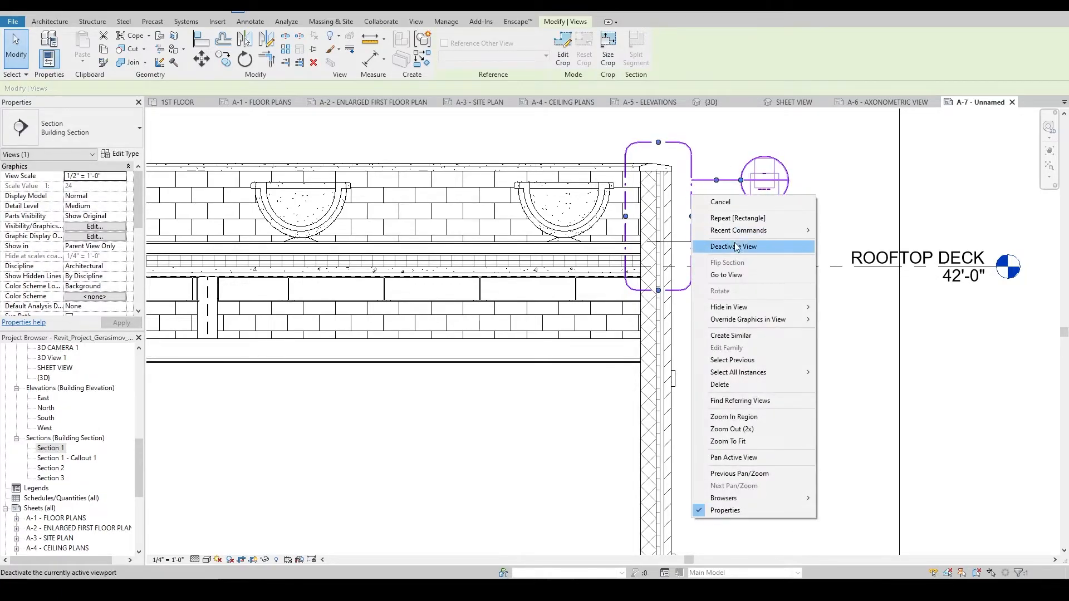
{"action": "left_click", "coordinate": [758, 274]}
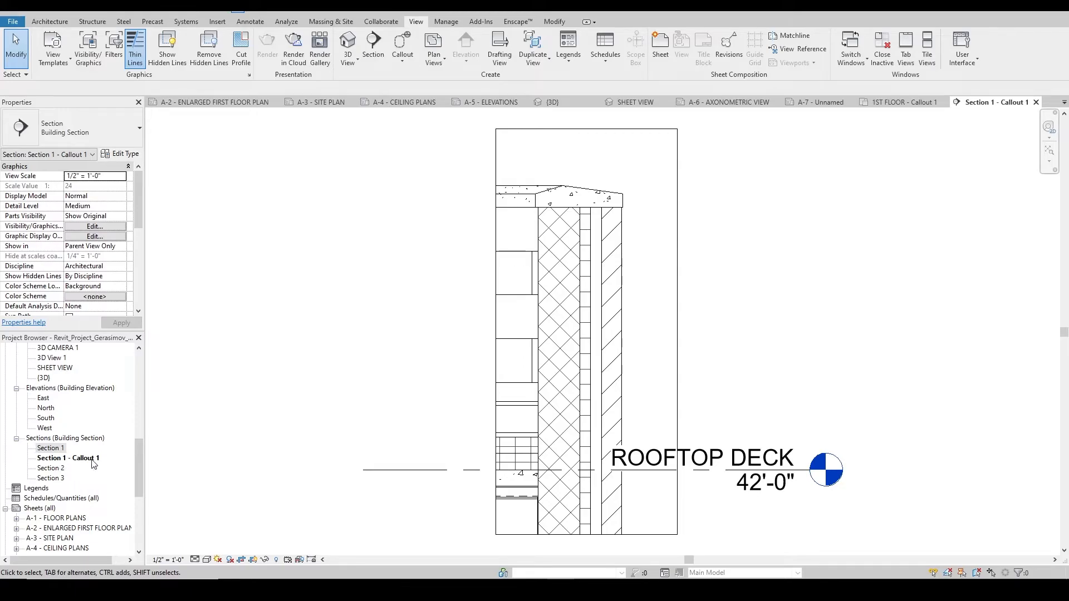
{"action": "left_click", "coordinate": [840, 102]}
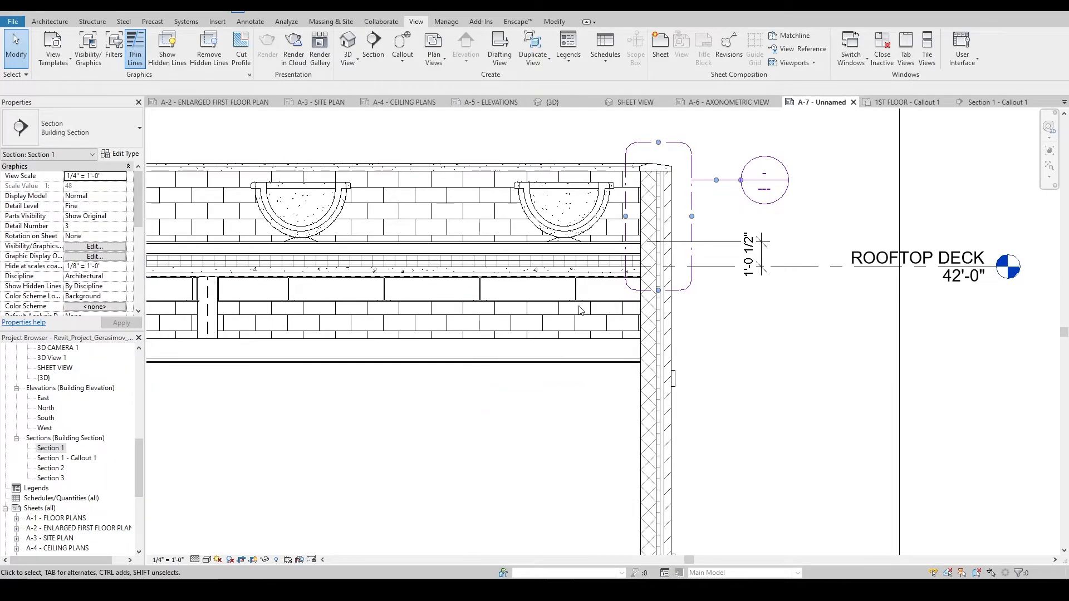
- Deactivate Section 1 and place the Section 1 - Callout 1 view on sheet A-7, to the right of the camera view
{"action": "scroll", "coordinate": [734, 346], "scroll_direction": "down", "scroll_amount": 4}
{"action": "scroll", "coordinate": [734, 346], "scroll_direction": "down", "scroll_amount": 3}
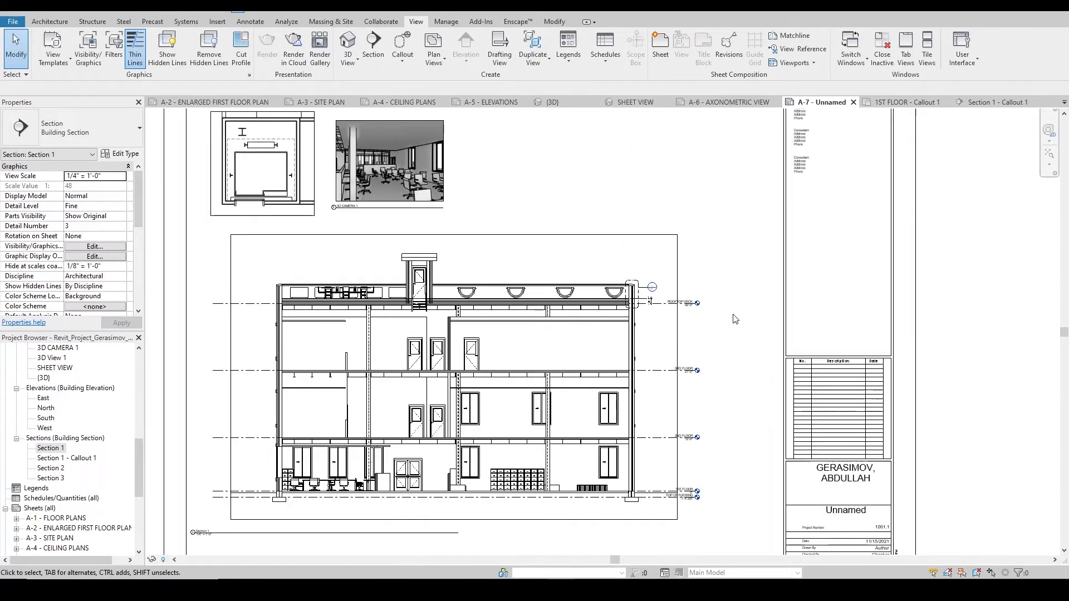
{"action": "left_click", "coordinate": [675, 281]}
{"action": "scroll", "coordinate": [165, 422], "scroll_direction": "up", "scroll_amount": 1}
{"action": "left_click_drag", "start_coordinate": [86, 461], "coordinate": [567, 269]}
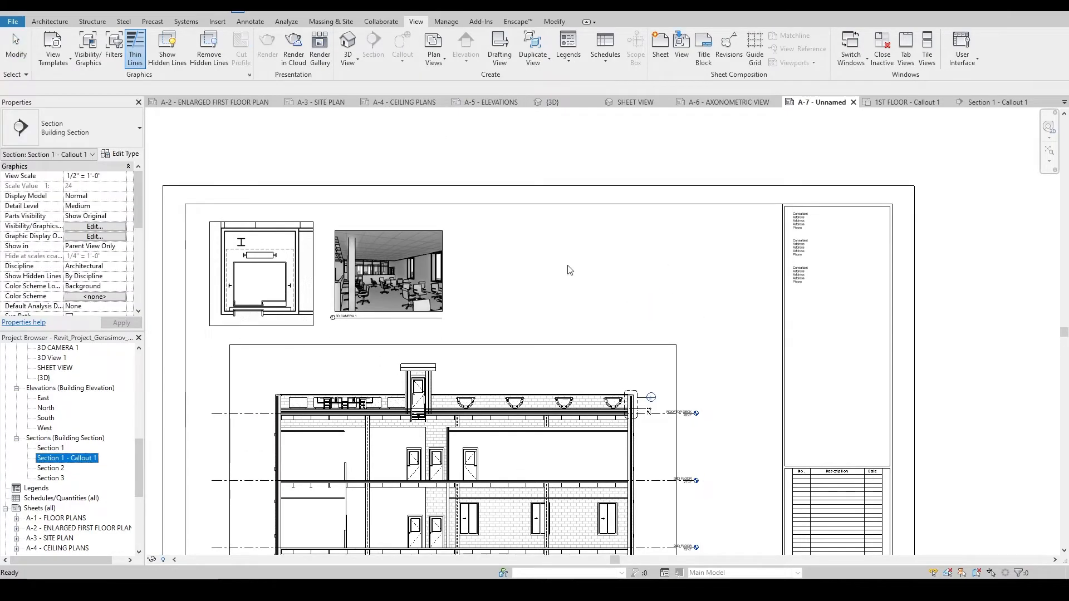
{"action": "left_click", "coordinate": [599, 287]}
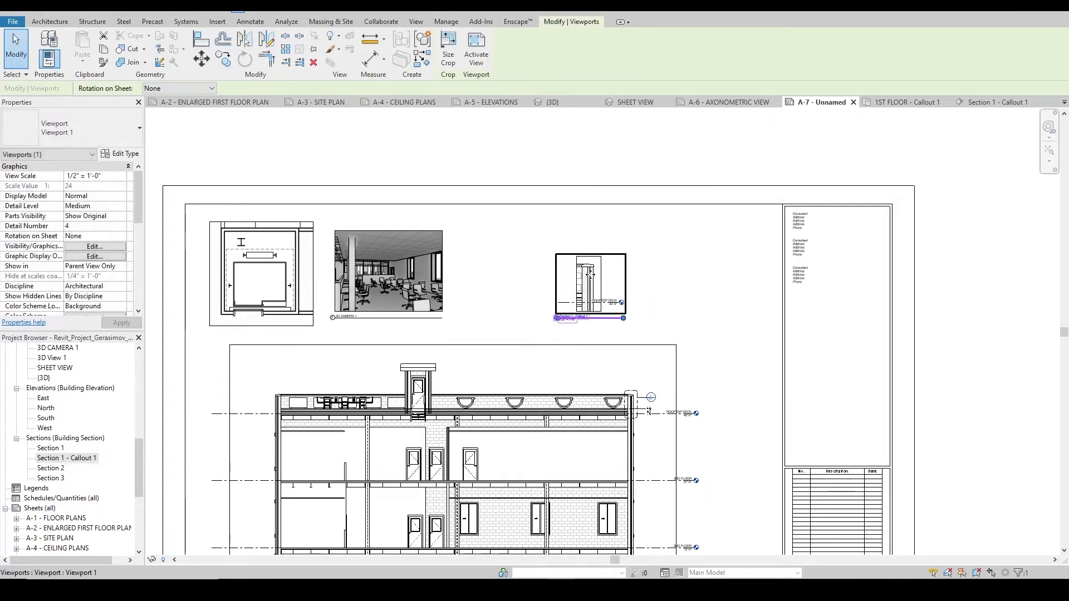
- Set the parapet callout viewport's scale to 1" = 1'-0" and shift it clear above the section drawing
{"action": "left_click", "coordinate": [92, 176]}
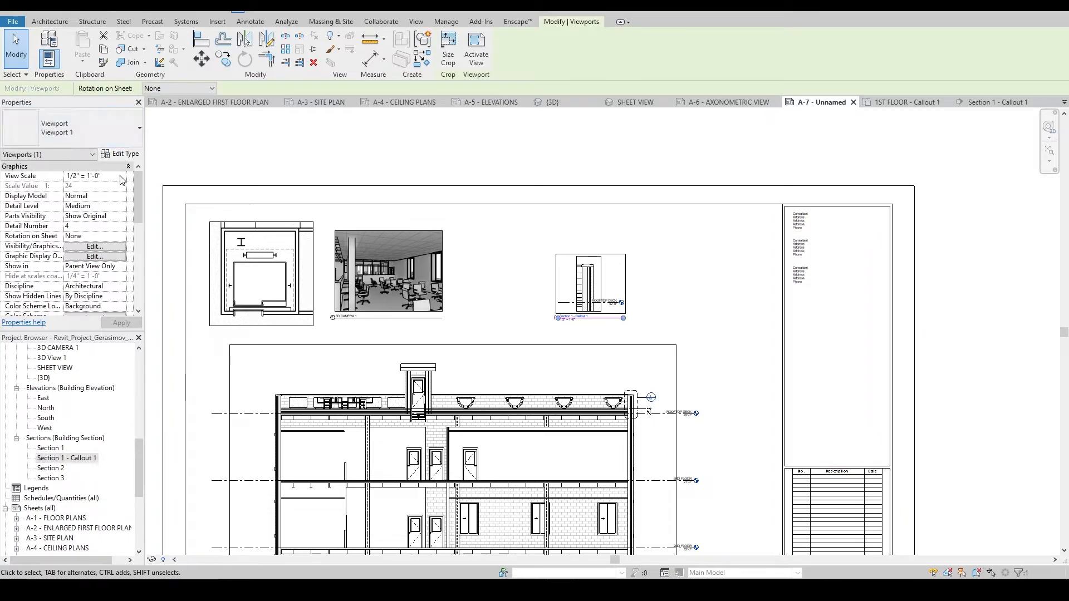
{"action": "left_click", "coordinate": [121, 176]}
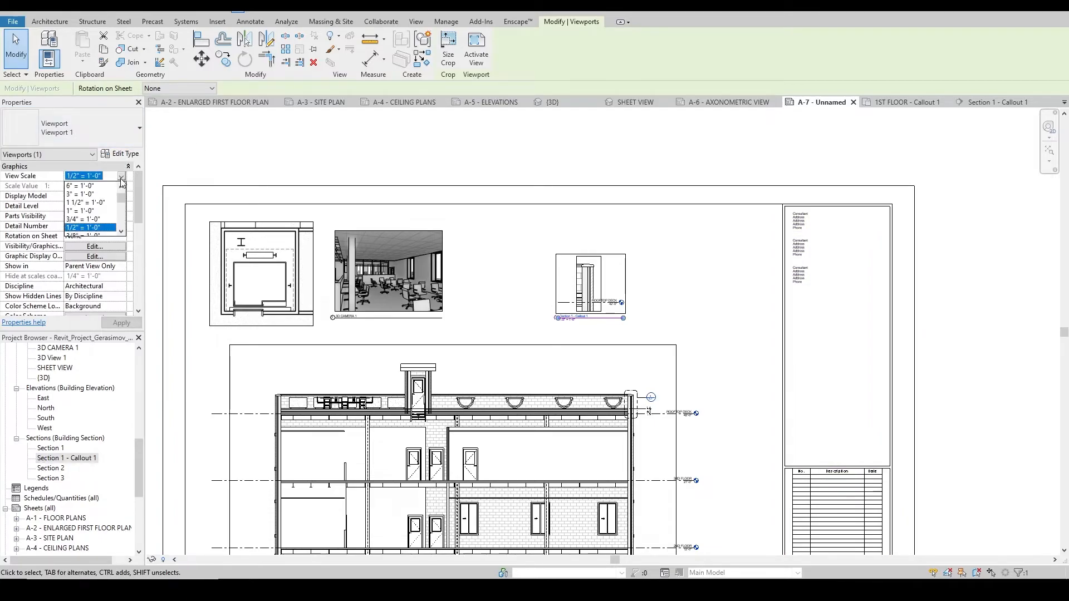
{"action": "left_click", "coordinate": [95, 211]}
{"action": "left_click_drag", "start_coordinate": [627, 238], "coordinate": [655, 271]}
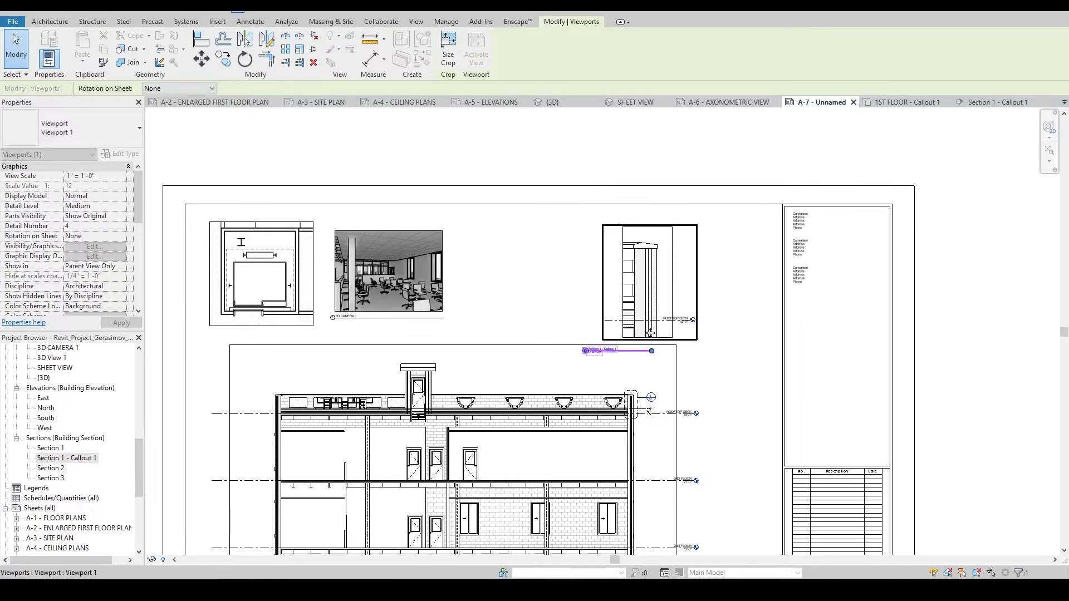
{"action": "key", "text": "Escape"}
- Move the parapet callout viewport to the right of Section 1 and change both viewports' type to Viewport (No Title)
{"action": "scroll", "coordinate": [629, 405], "scroll_direction": "up", "scroll_amount": 4}
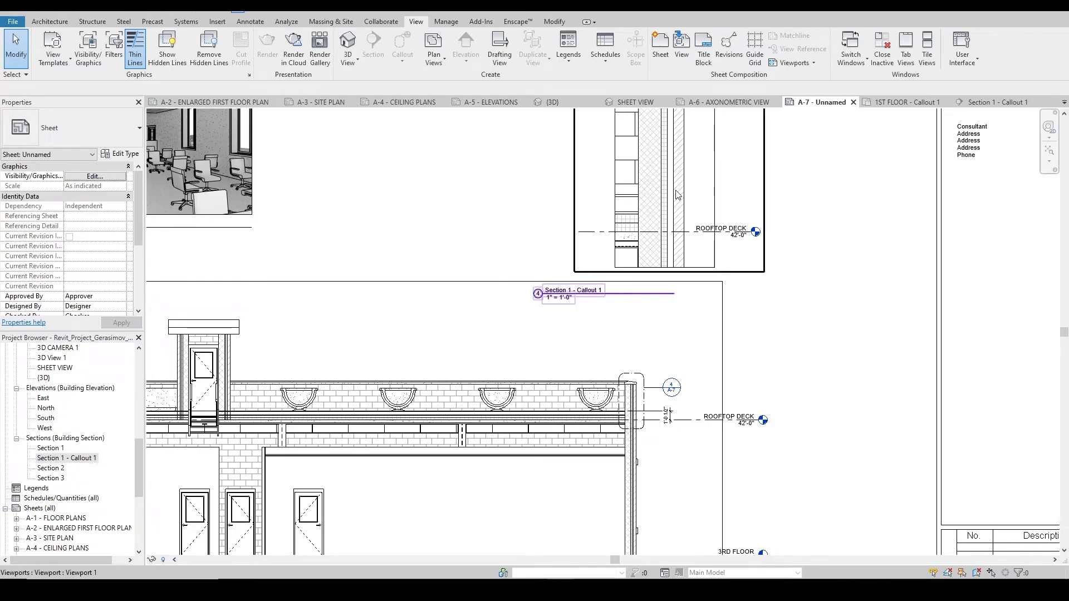
{"action": "scroll", "coordinate": [695, 183], "scroll_direction": "down", "scroll_amount": 5}
{"action": "left_click_drag", "start_coordinate": [638, 247], "coordinate": [714, 366]}
{"action": "left_click", "coordinate": [673, 288]}
{"action": "left_click", "coordinate": [555, 359]}
- Nudge the Section 1 viewport left, away from the parapet callout viewport
{"action": "key", "text": "Left"}
{"action": "key", "text": "Left"}
{"action": "key", "text": "Left"}
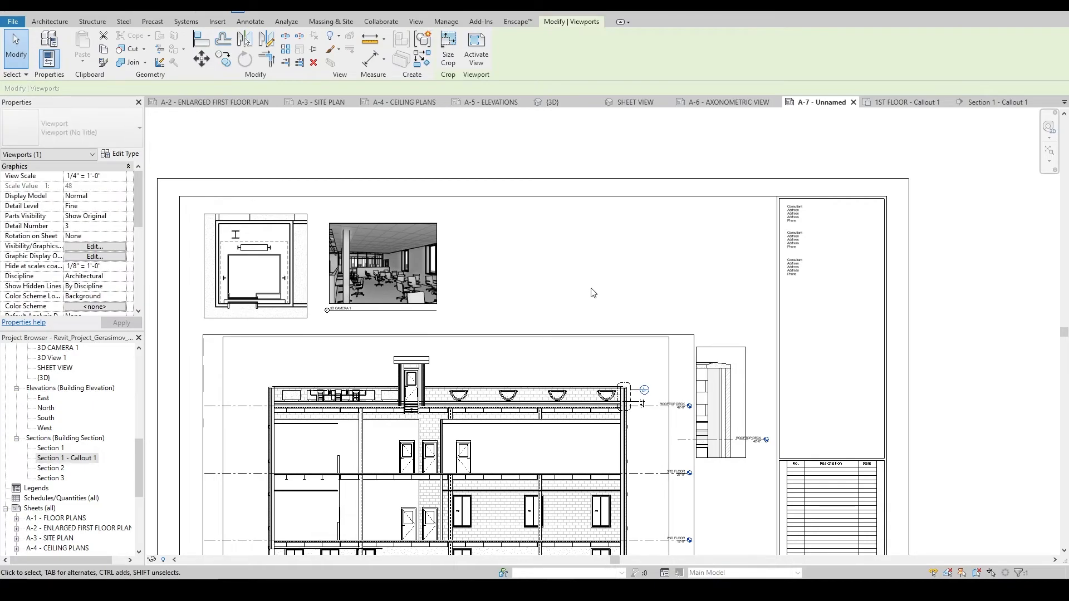
{"action": "key", "text": "Left"}
{"action": "key", "text": "Left"}
{"action": "key", "text": "Left"}
{"action": "left_click", "coordinate": [692, 273]}
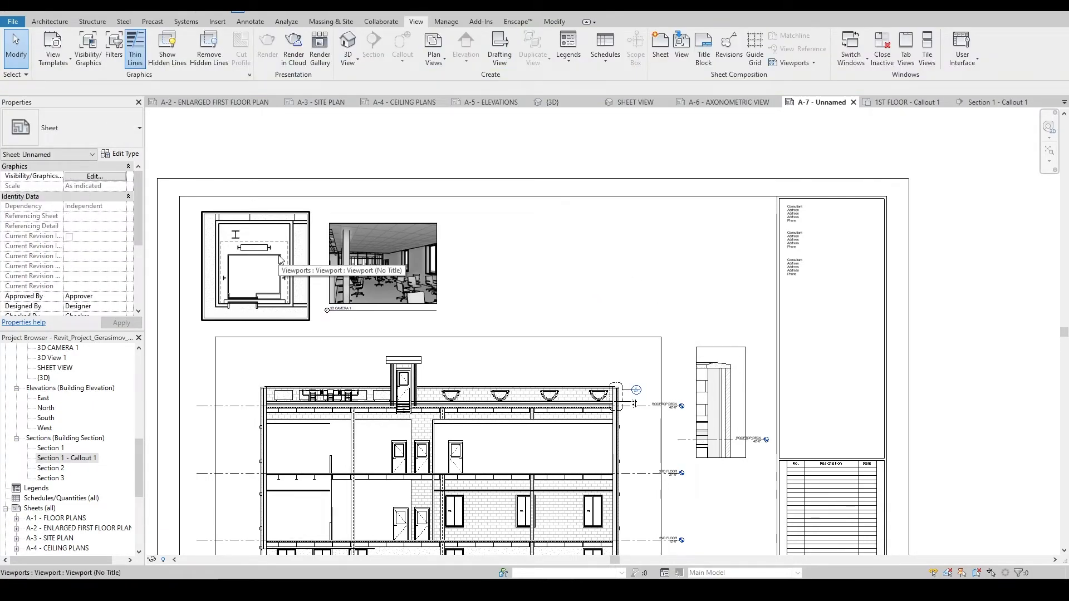
- Rename sheet A-7 to MISC. in its title block
{"action": "scroll", "coordinate": [602, 268], "scroll_direction": "down", "scroll_amount": 1}
{"action": "left_click", "coordinate": [754, 448]}
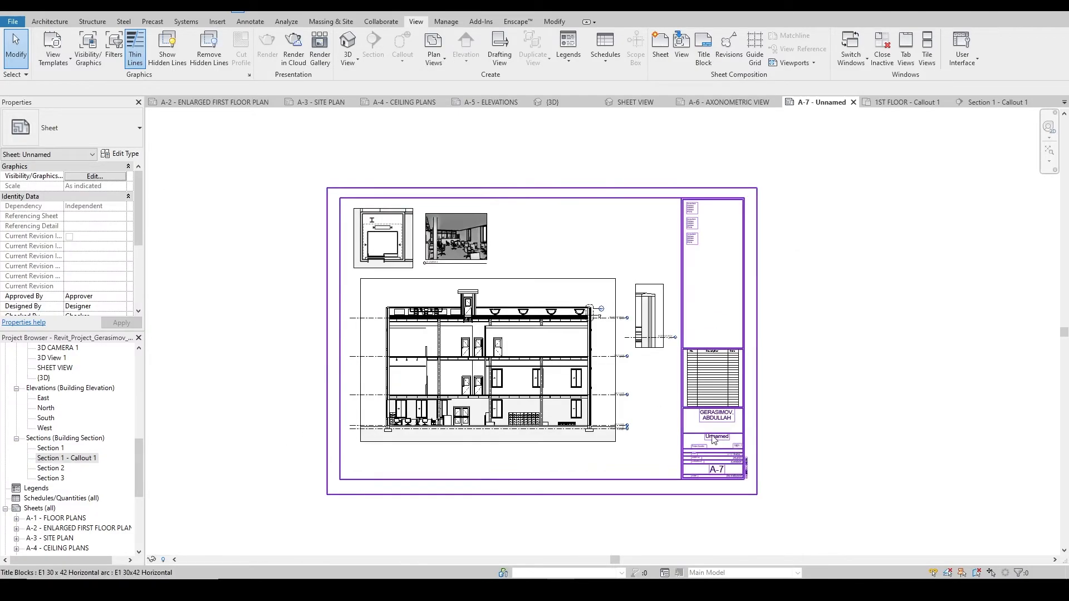
{"action": "scroll", "coordinate": [728, 442], "scroll_direction": "up", "scroll_amount": 3}
{"action": "left_click", "coordinate": [716, 438]}
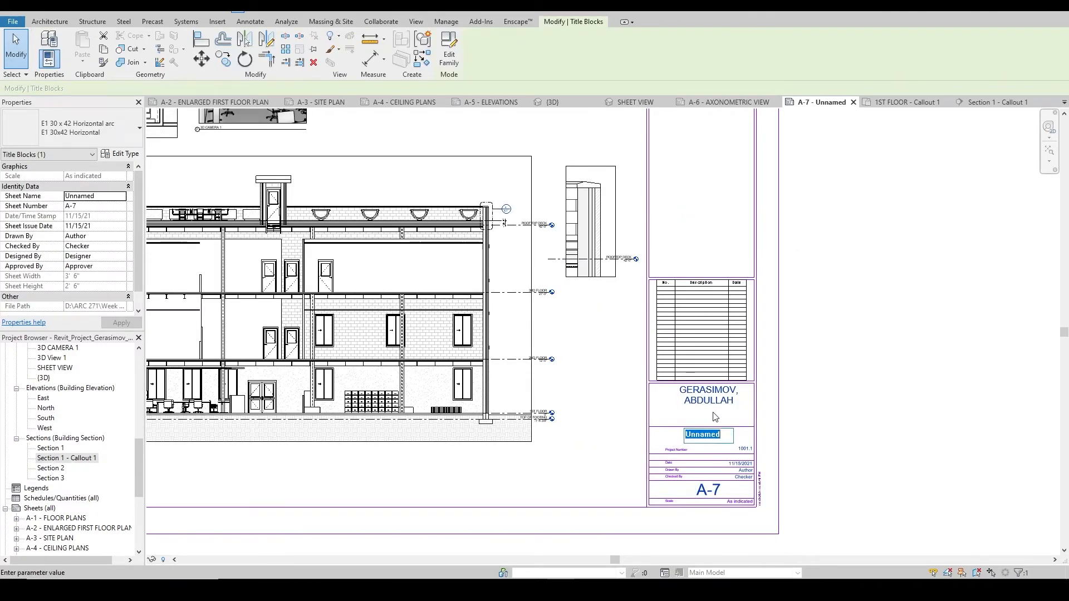
{"action": "type", "text": "MISC."}
{"action": "left_click", "coordinate": [715, 418]}
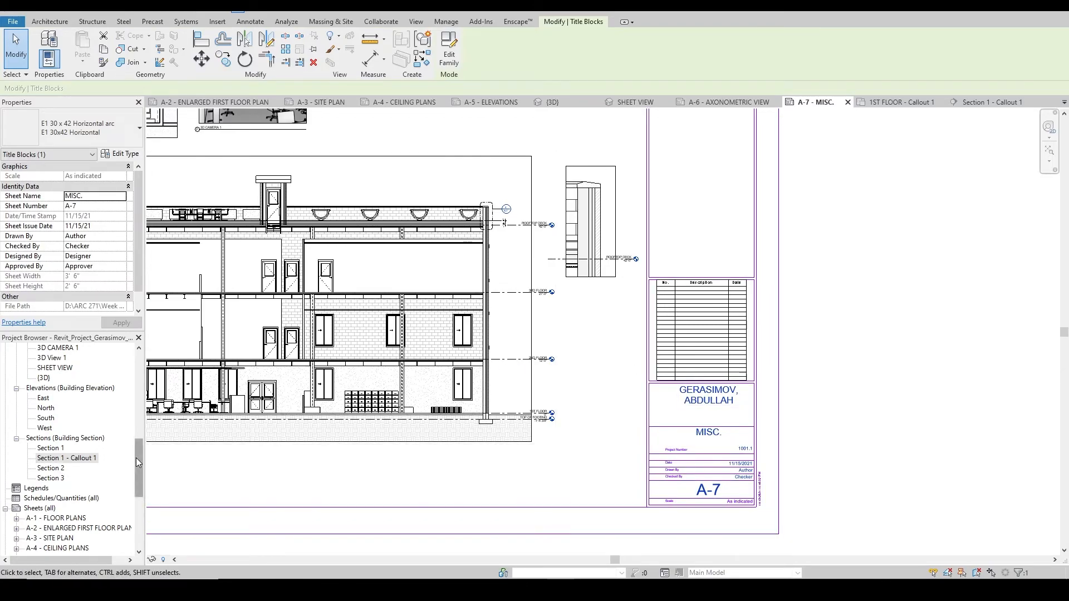
{"action": "left_click", "coordinate": [84, 458]}
{"action": "scroll", "coordinate": [135, 468], "scroll_direction": "down", "scroll_amount": 2}
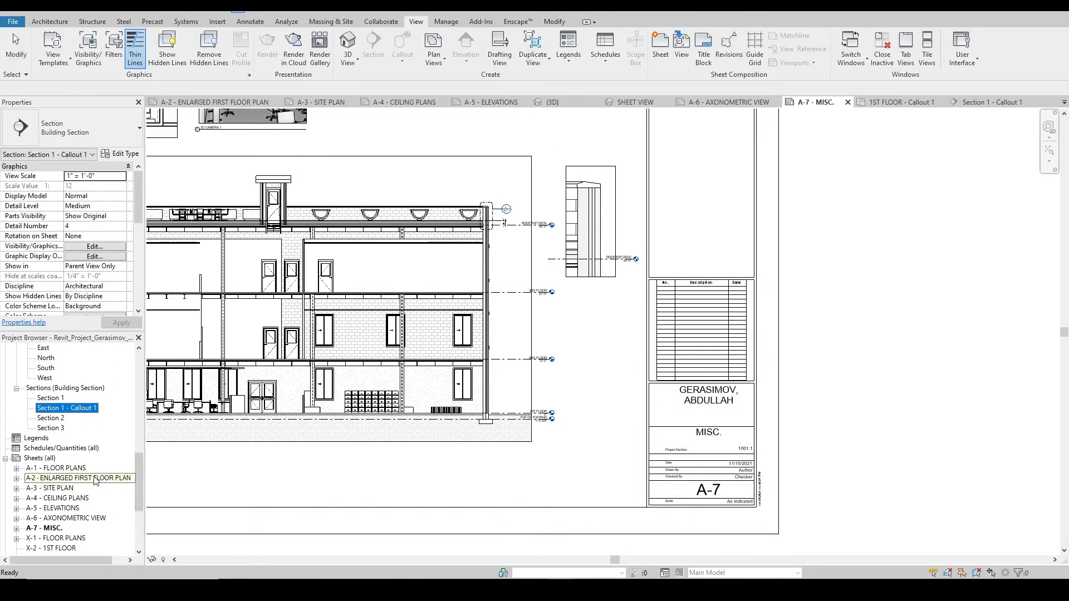